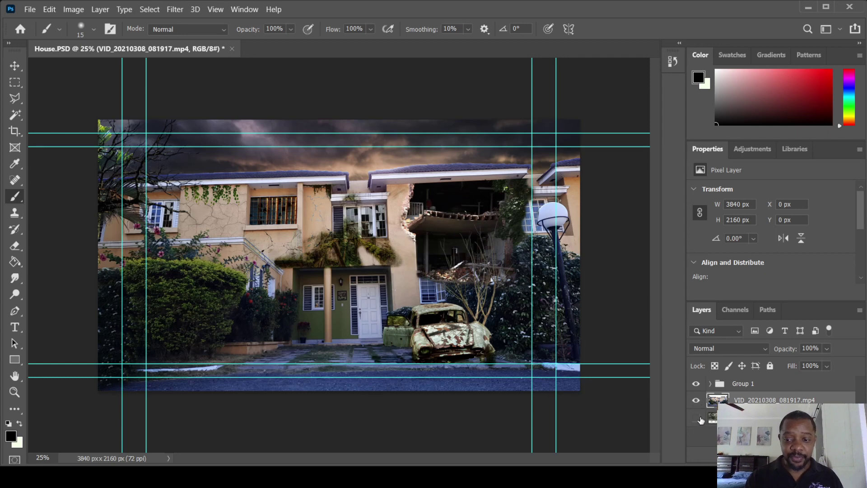
Toggle the visibility of the video frame layer, the bottom layer and Group 1 to compare the clean plate with the ruined-house artwork
left_click(697, 401)
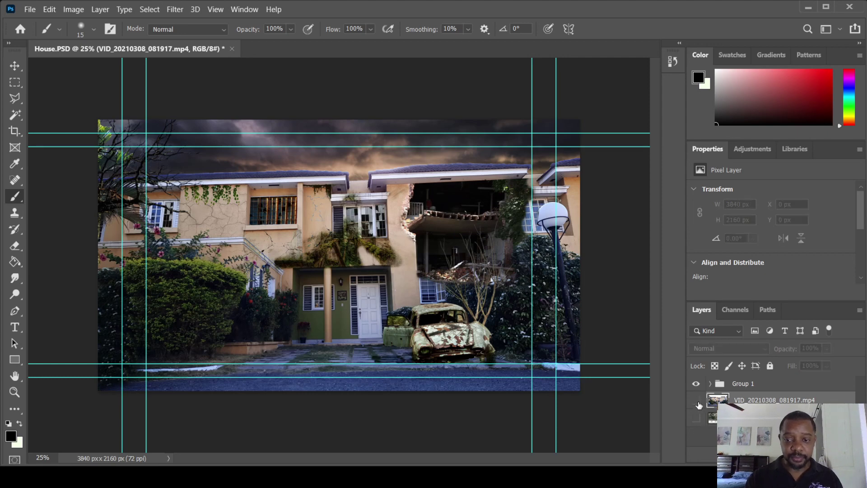
left_click(697, 401)
left_click(695, 418)
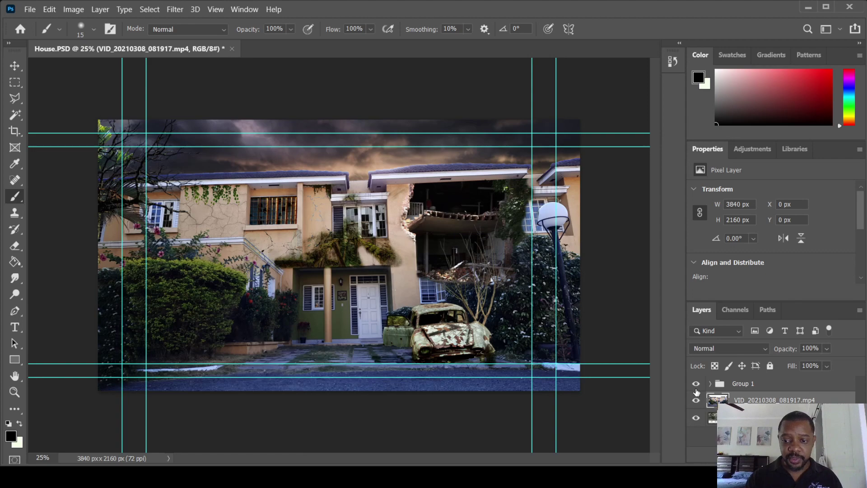
left_click(696, 418)
left_click(695, 383)
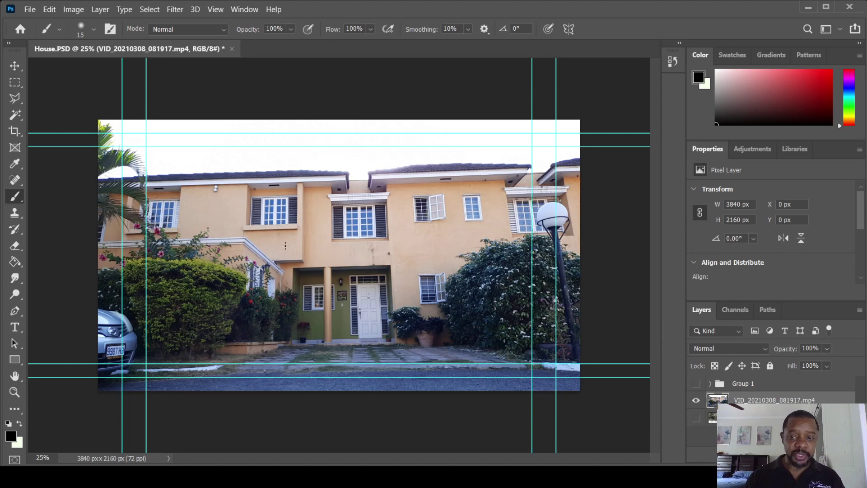
left_click(696, 384)
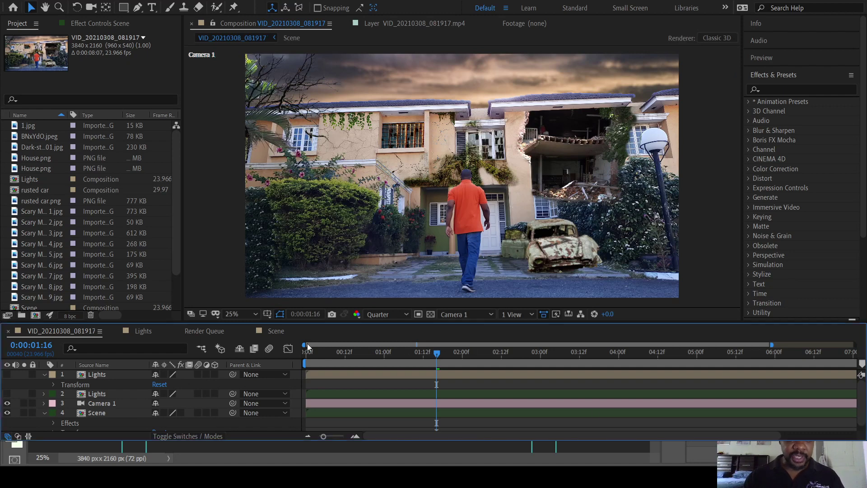
Play back the VID_20210308_081917 composition from its first frame and return the playhead to 0:00:00:00
left_click_drag(324, 351, 297, 350)
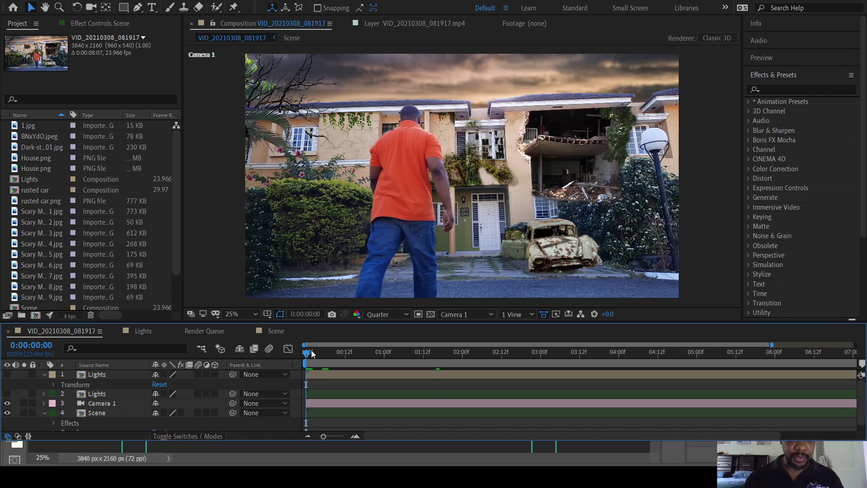
key("space")
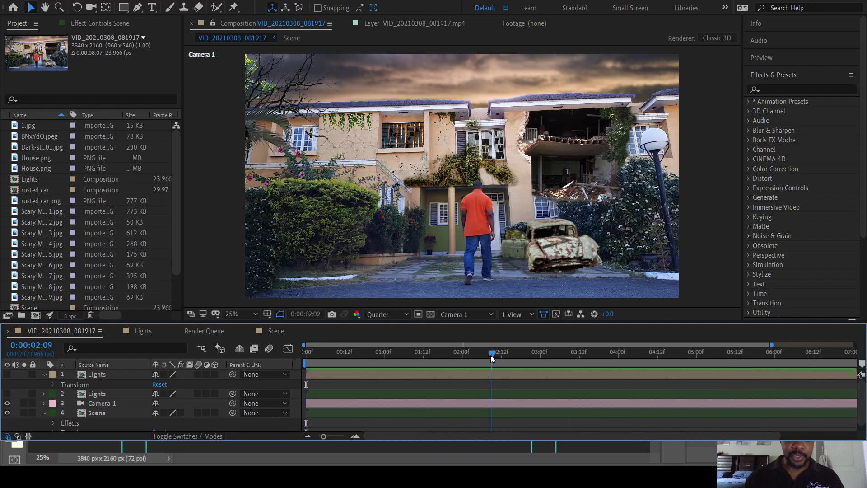
key("space")
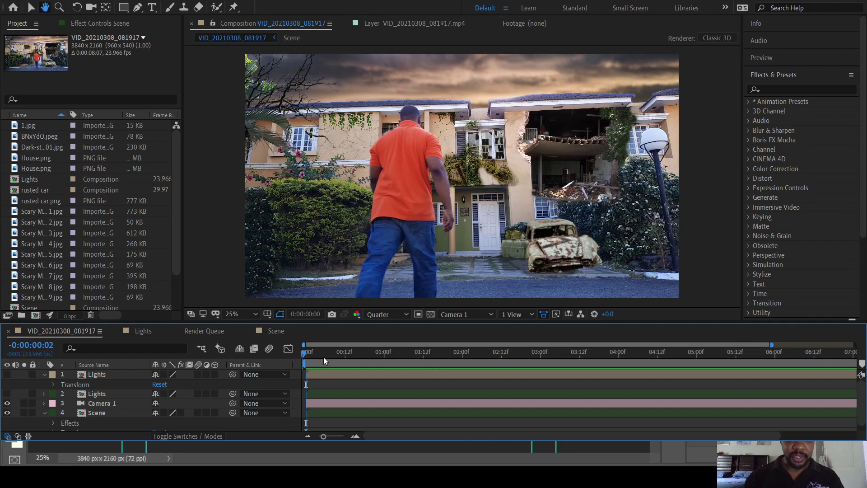
left_click_drag(323, 356, 316, 354)
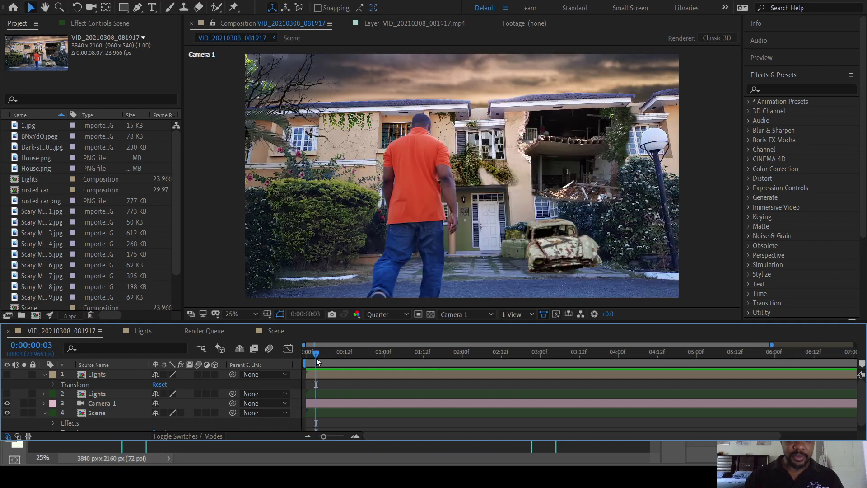
left_click_drag(316, 354, 305, 354)
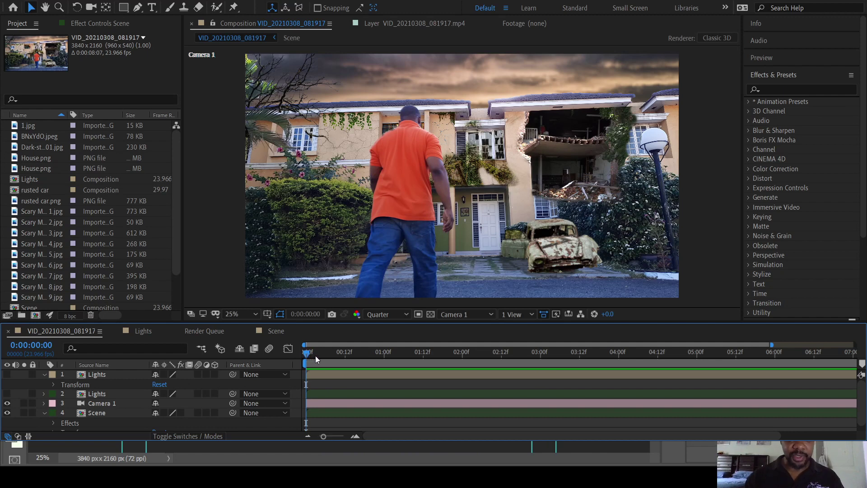
key("Page_Up")
key("Page_Up")
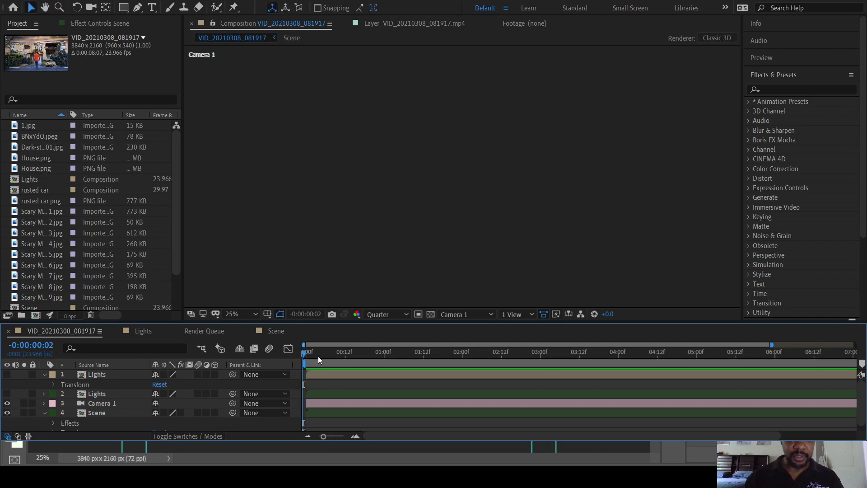
left_click(317, 356)
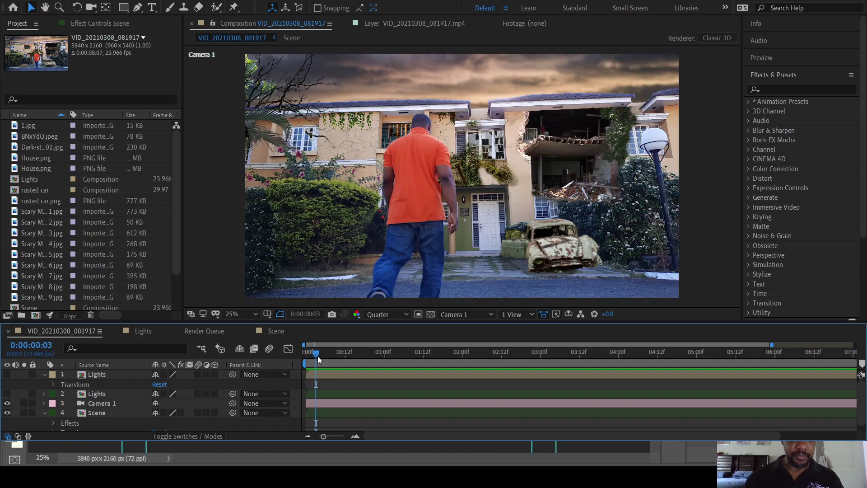
left_click_drag(318, 355, 290, 372)
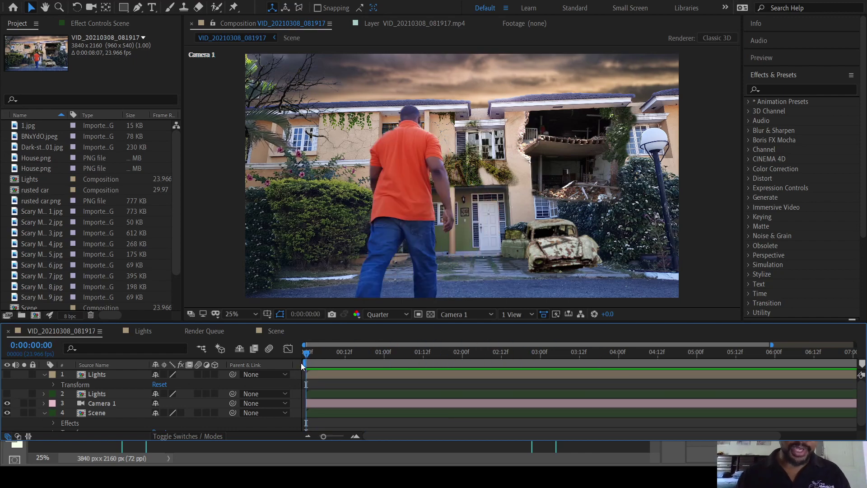
Open the nested Scene composition and examine the Roto Brush & Refine Edge settings and strokes on the upper video layer
scroll(75, 396, "down", 1)
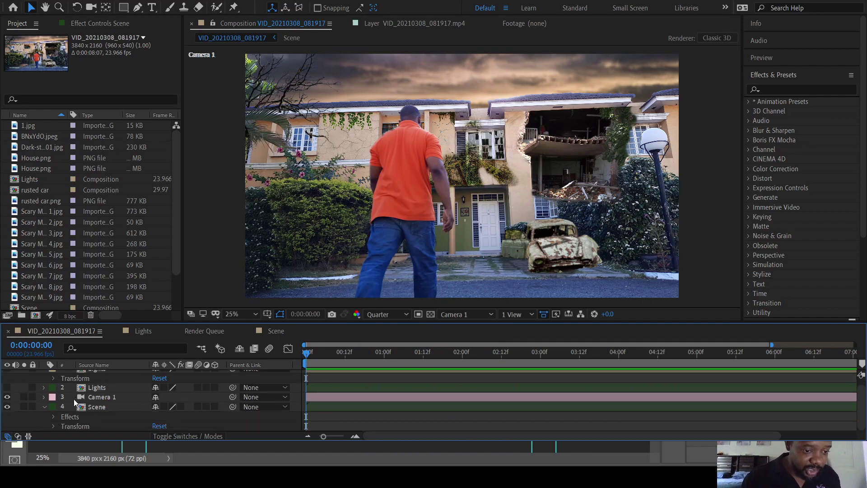
double_click(99, 407)
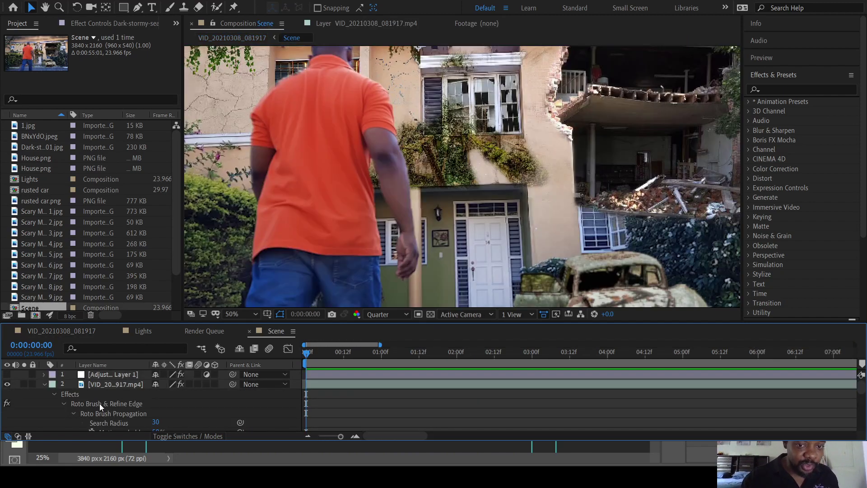
scroll(394, 232, "down", 3)
scroll(395, 232, "up", 1)
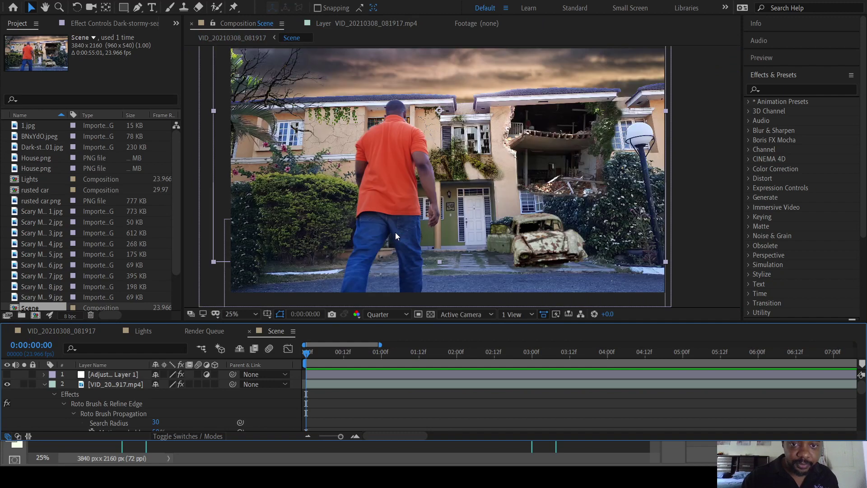
scroll(129, 396, "down", 10)
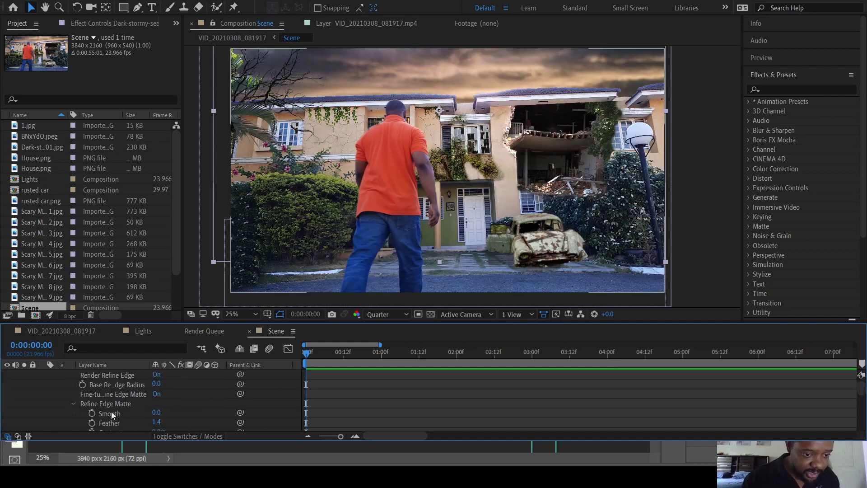
scroll(111, 411, "down", 10)
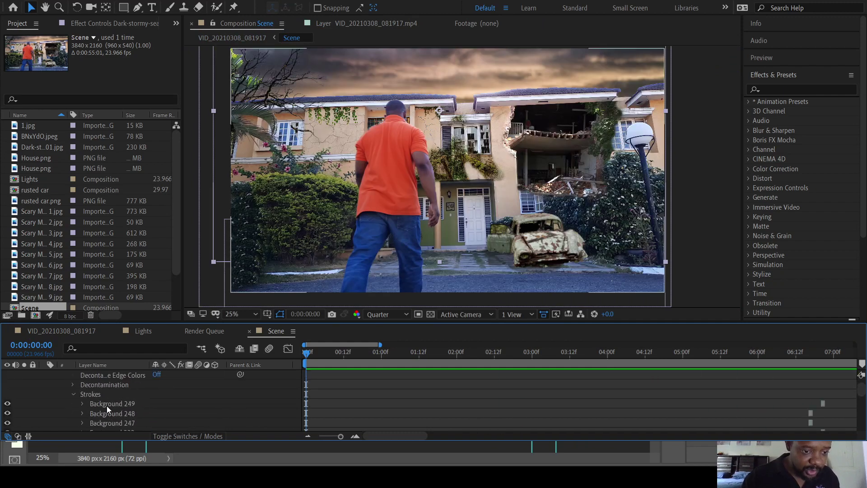
scroll(107, 405, "up", 20)
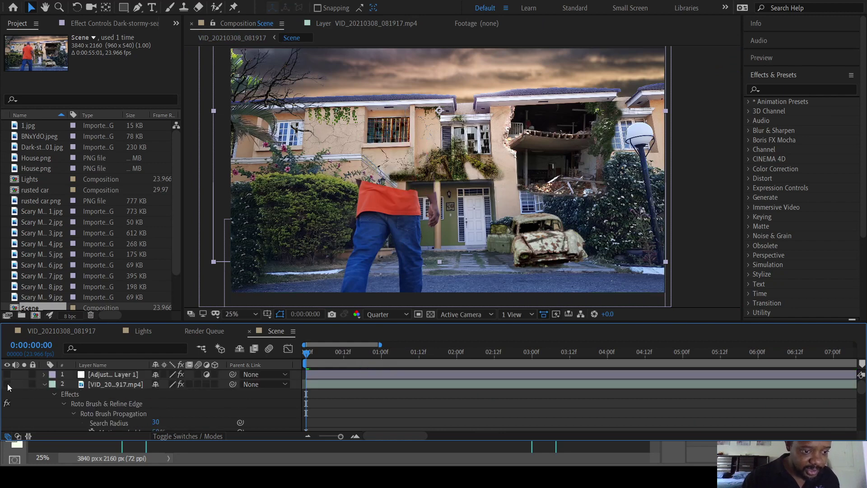
Hide the rotoscoped video, rusted car, House.png, dark stormy sky and 1.jpg layers, and show only the original footage on layer 6
left_click(42, 385)
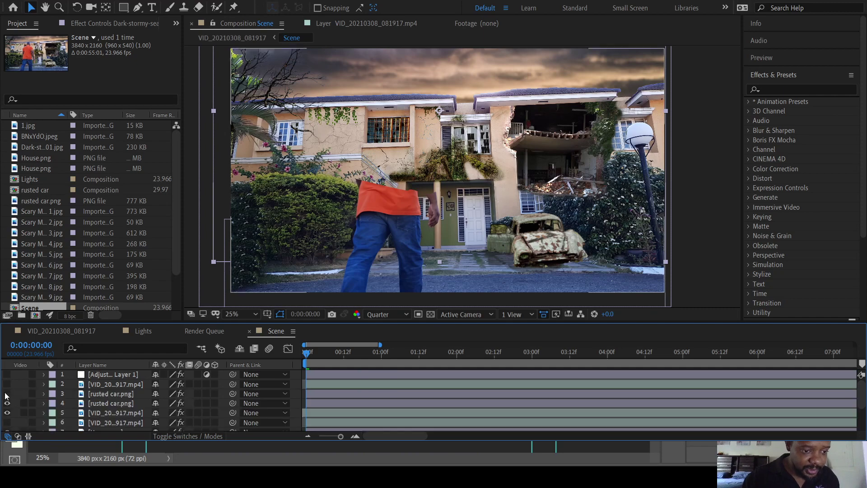
left_click_drag(6, 402, 7, 412)
scroll(15, 412, "down", 3)
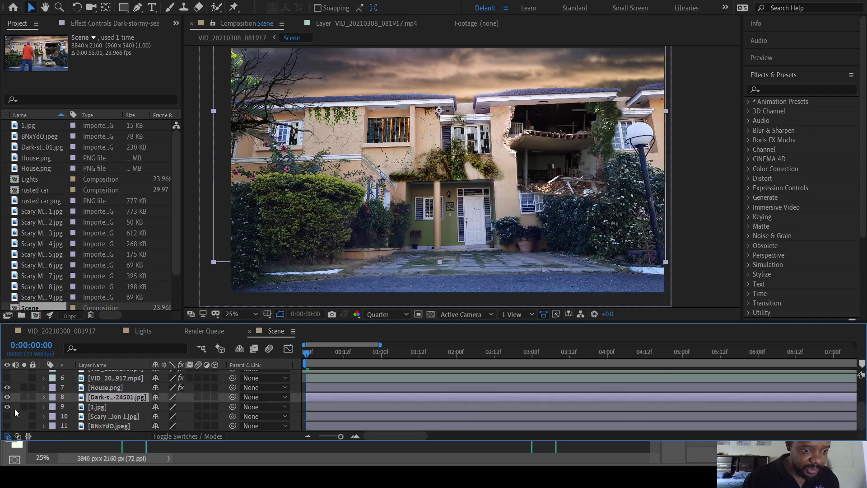
left_click(6, 397)
left_click(7, 387)
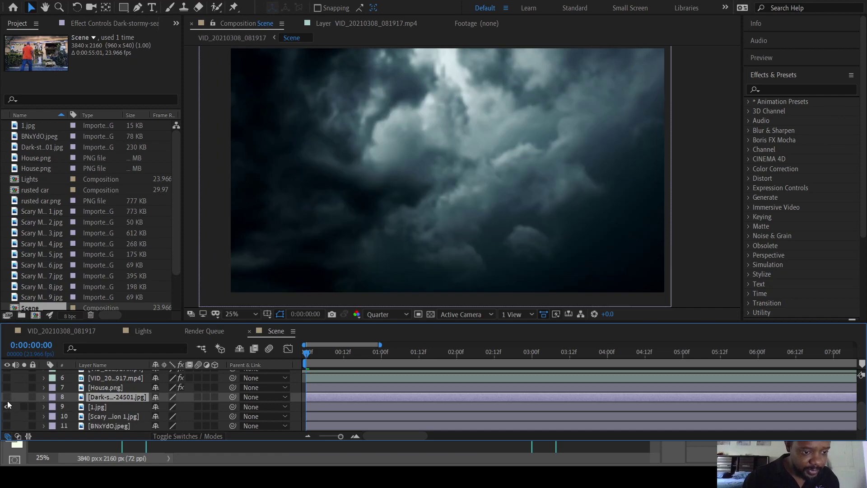
left_click(8, 407)
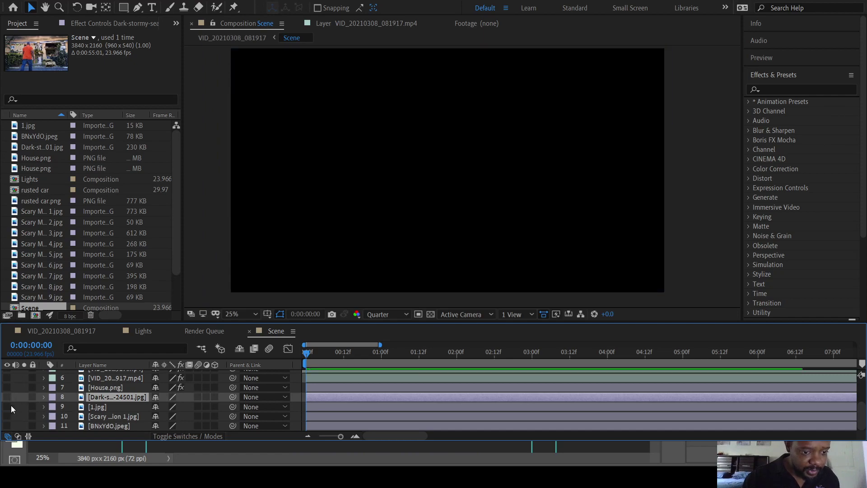
left_click(8, 378)
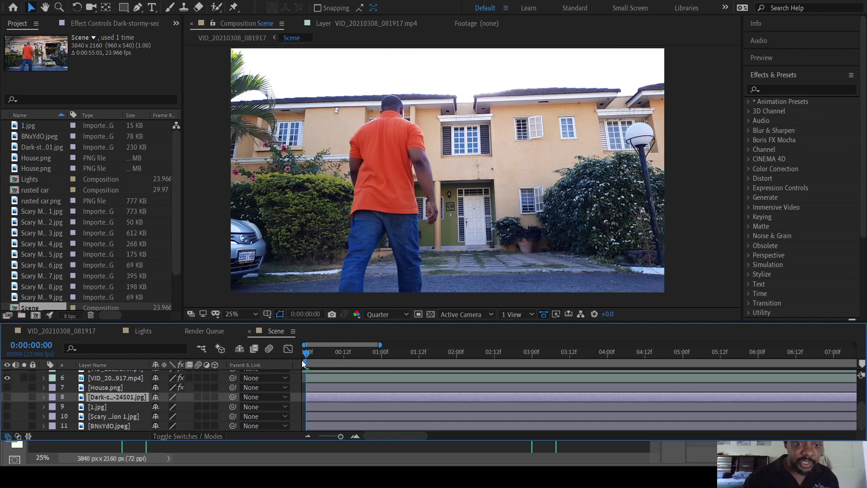
Shift the original footage on layer 6 later in time and extend its in-point back to the composition's start
left_click_drag(315, 354, 250, 364)
left_click(321, 377)
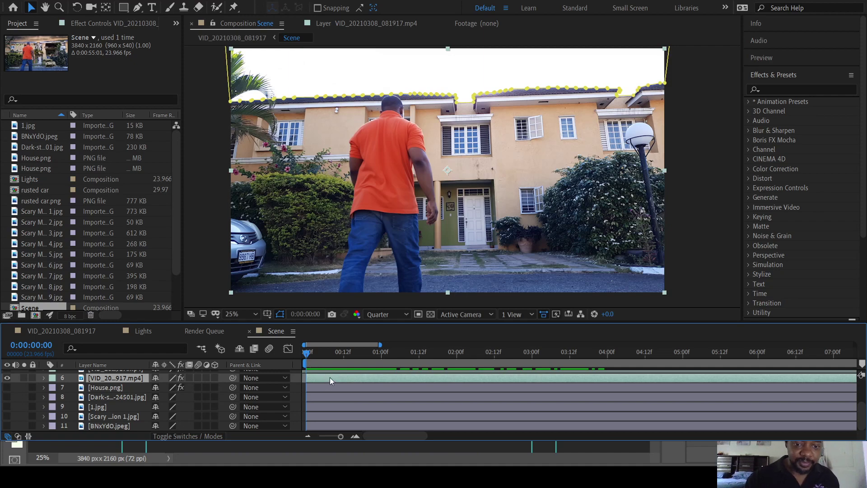
left_click_drag(327, 378, 482, 383)
left_click_drag(538, 378, 297, 373)
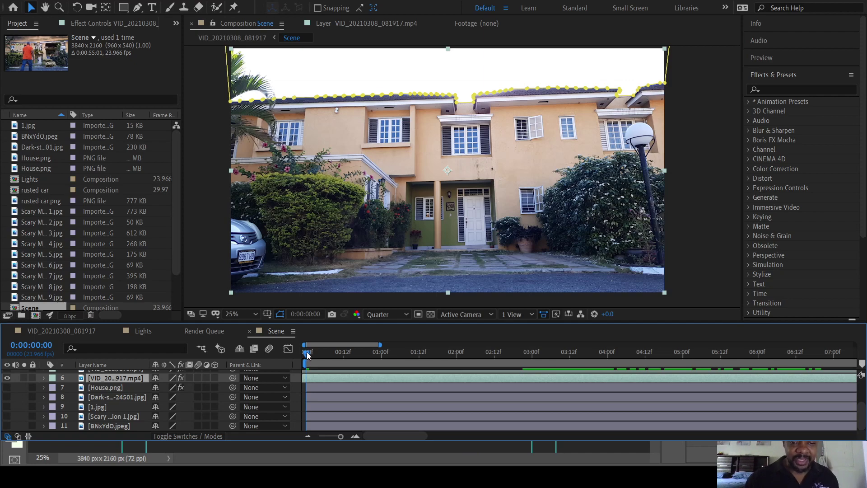
Scrub from the empty-house frame through the man's entrance up to 0:00:02:23, and return to the first frame
left_click_drag(307, 355, 493, 367)
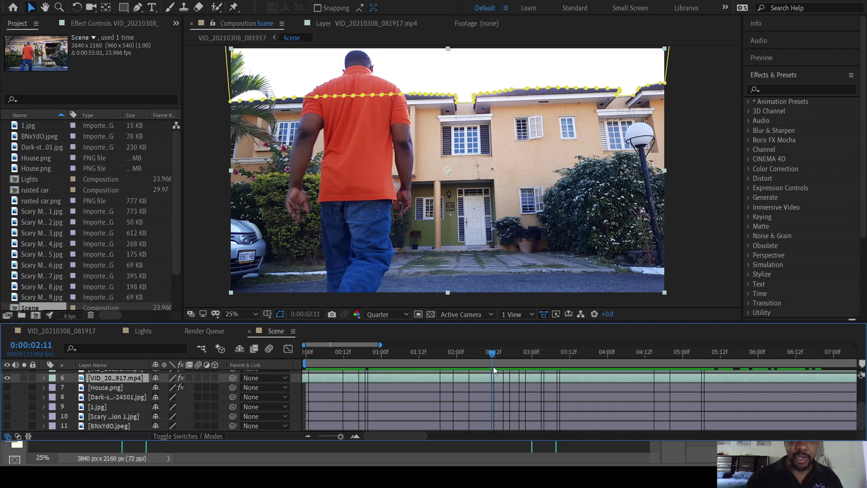
mouse_move(493, 370)
left_mouse_down()
mouse_move(474, 371)
mouse_move(492, 371)
left_mouse_up()
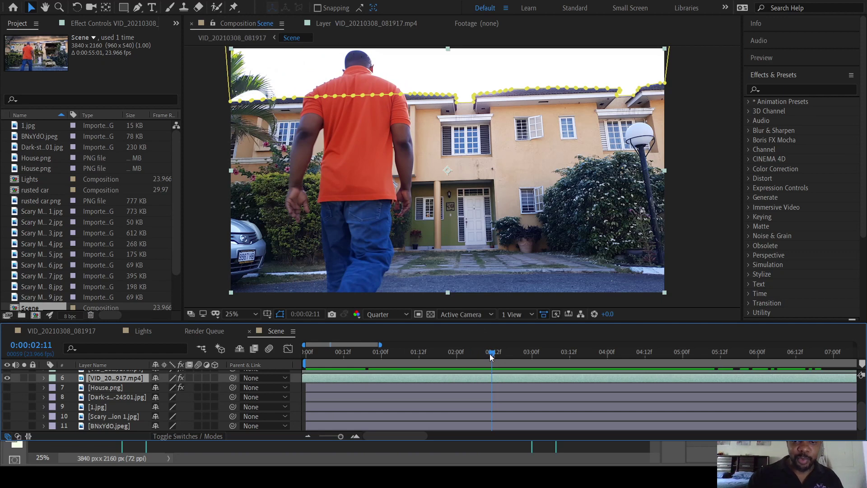
left_click_drag(492, 353, 478, 353)
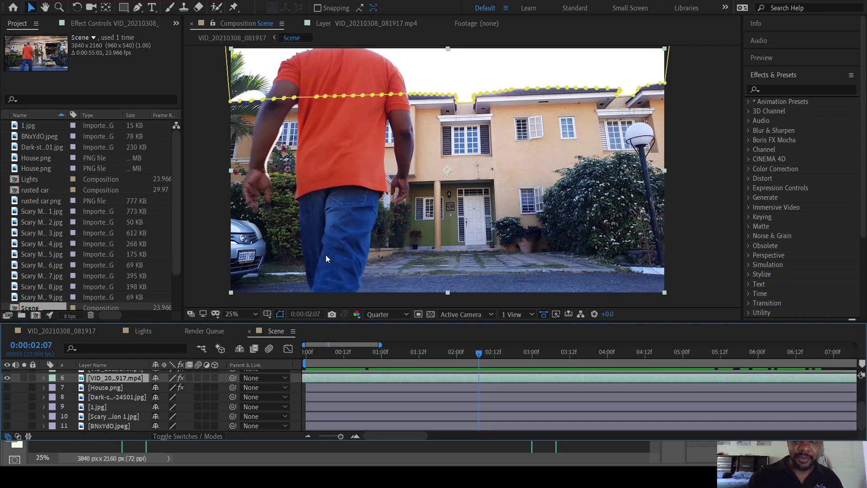
left_click_drag(480, 354, 529, 357)
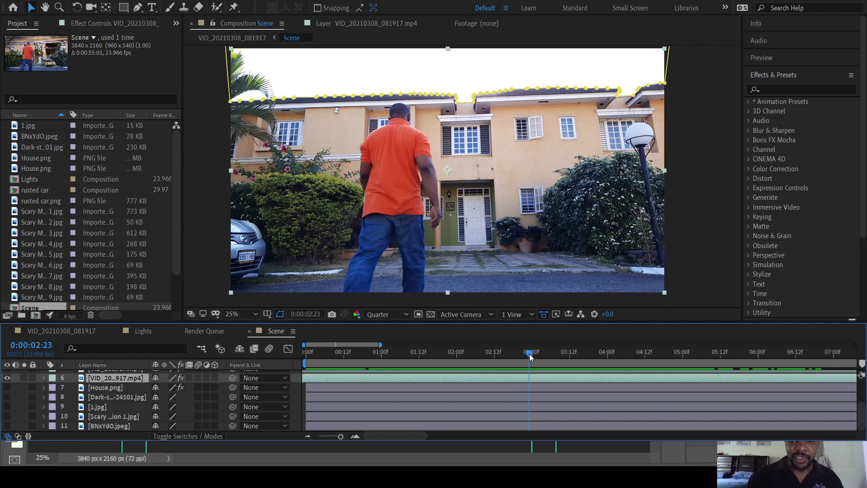
left_click_drag(529, 353, 295, 357)
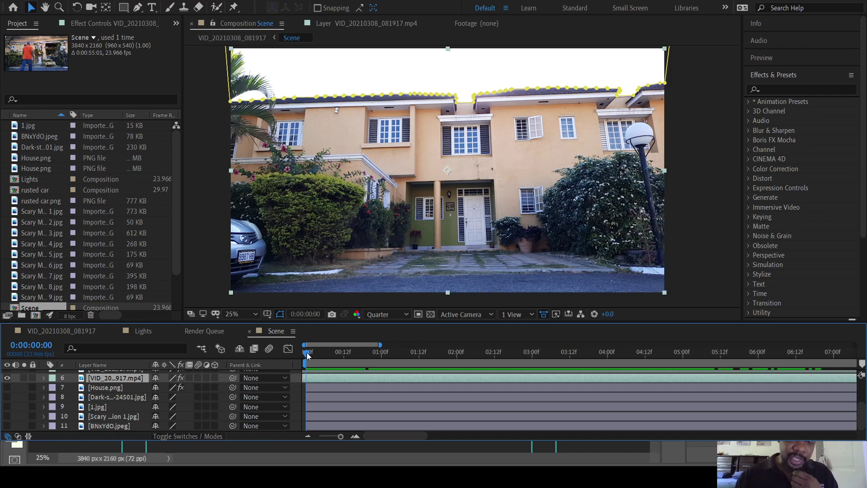
Review the man's walk toward the house through 0:00:05:06 and bring the playhead back to the start
left_click_drag(307, 355, 501, 353)
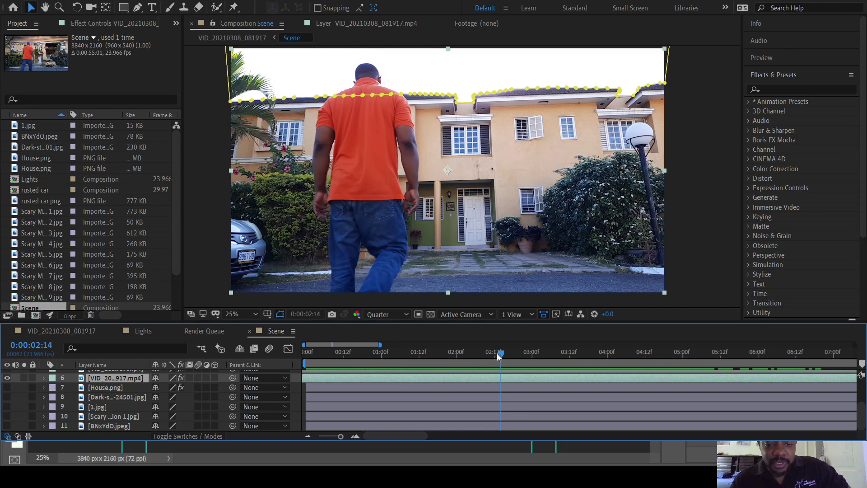
left_click_drag(500, 353, 558, 352)
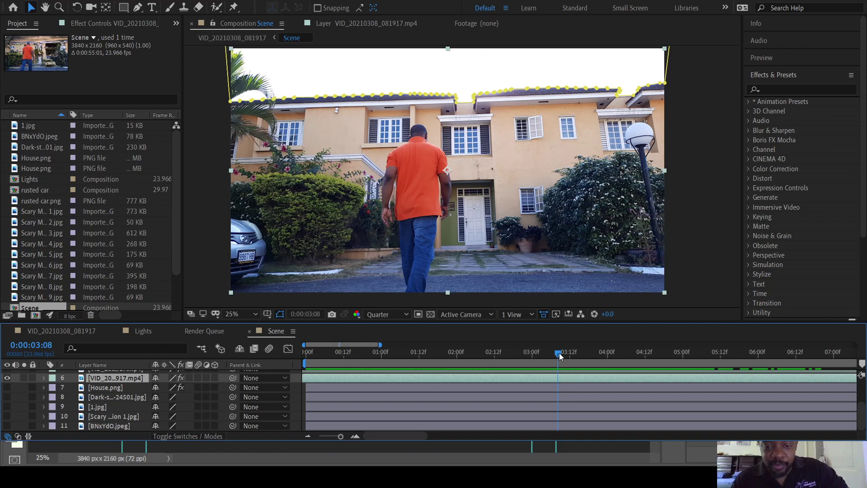
left_click_drag(559, 353, 686, 352)
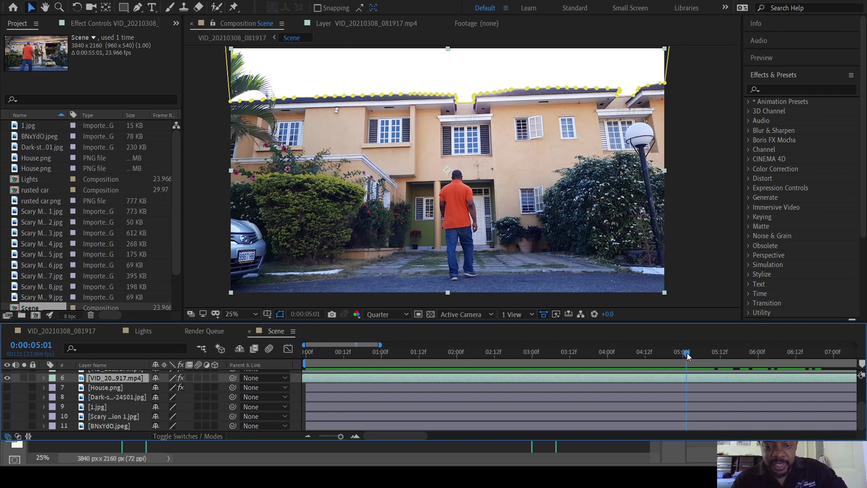
mouse_move(687, 353)
left_mouse_down()
mouse_move(809, 357)
mouse_move(476, 352)
mouse_move(702, 355)
left_mouse_up()
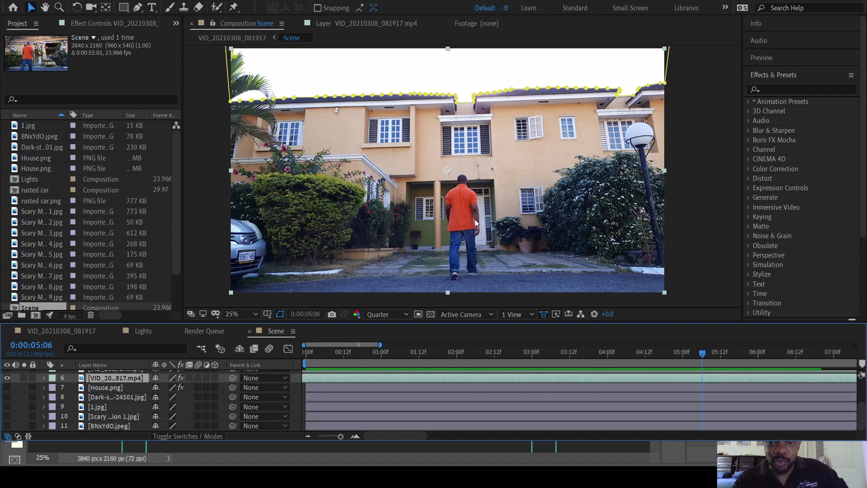
left_click(706, 353)
left_click_drag(740, 356, 228, 343)
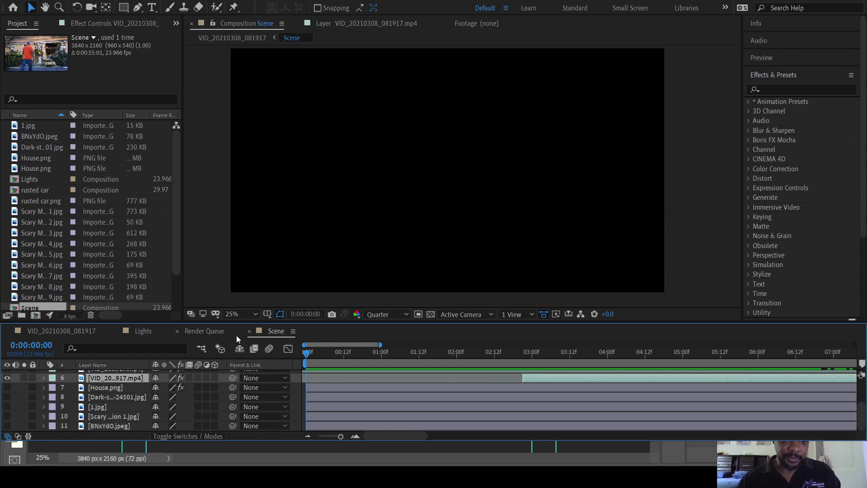
Undo the layer visibility and timing changes in the Scene composition, and return to the first frame
left_click(27, 394)
scroll(26, 393, "up", 3)
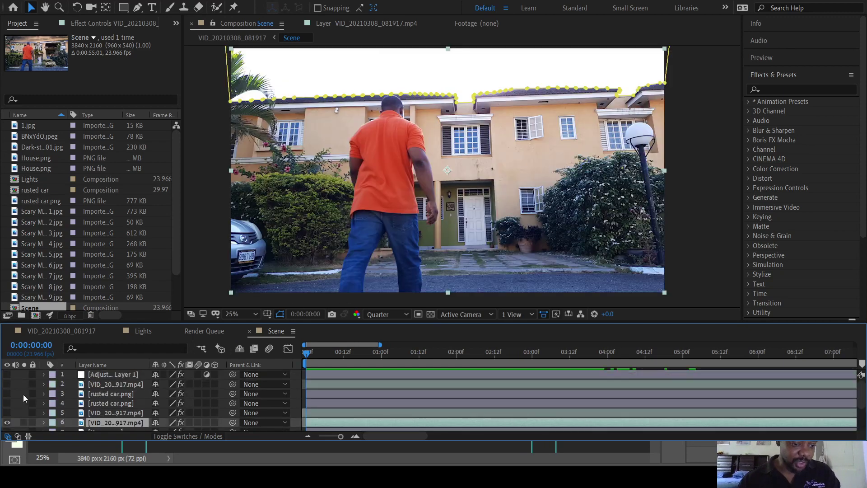
key("ctrl+z")
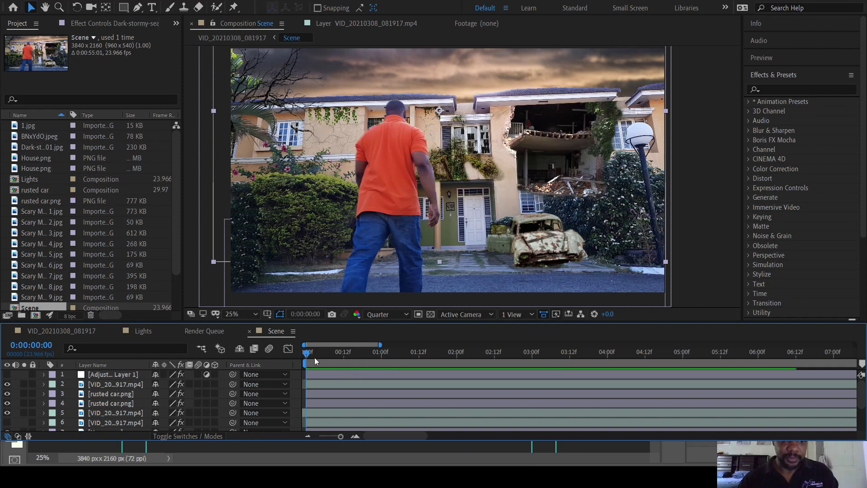
left_click(356, 352)
left_click_drag(373, 356, 235, 360)
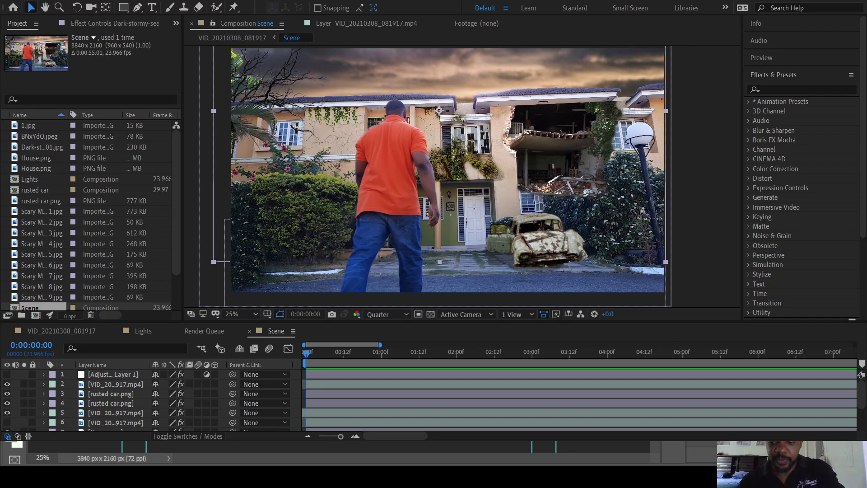
Switch to Photoshop and hide Group 1 in House.PSD, leaving only the clean house plate showing
key("alt+Tab")
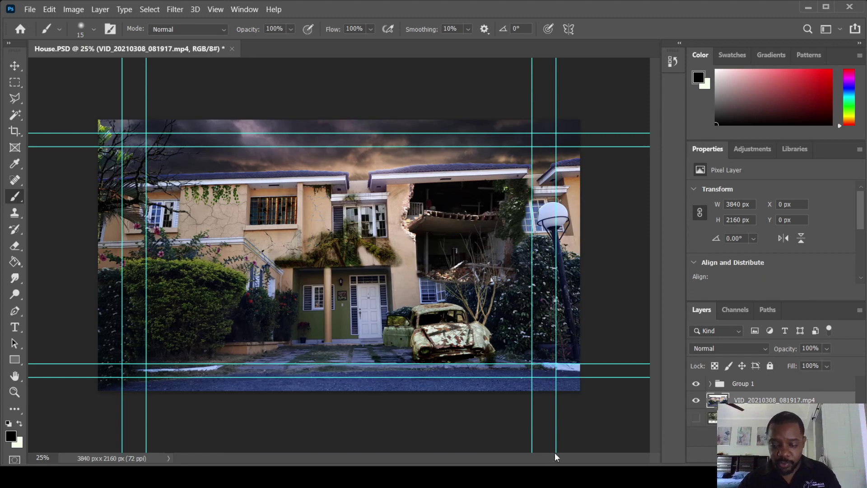
left_click(696, 384)
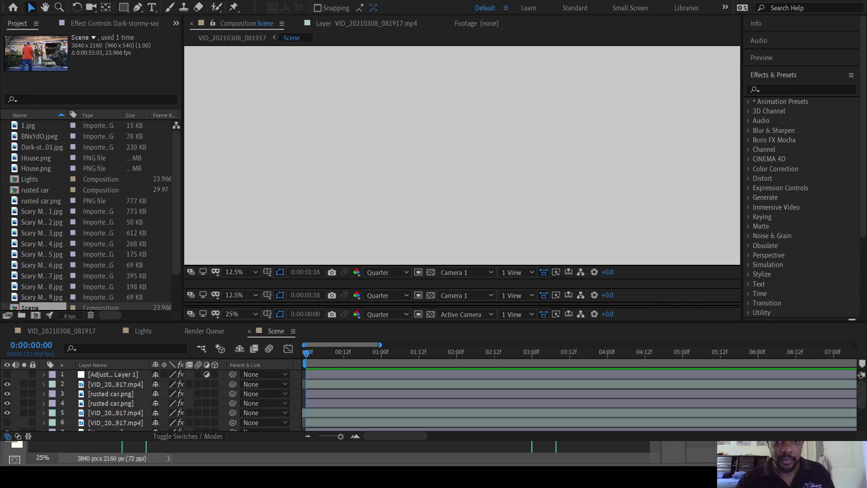
left_click(548, 339)
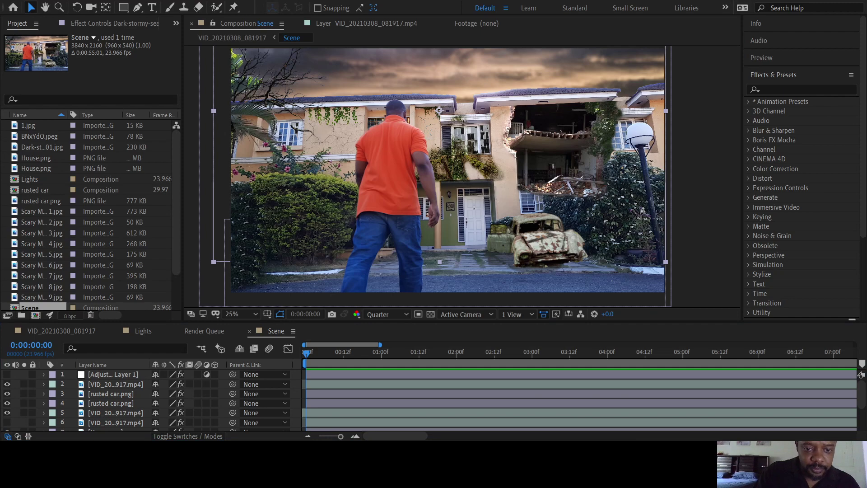
In Photoshop, select the entire dark stormy sky image with the Rectangular Marquee and paste a copy into House.PSD
key("alt+Tab")
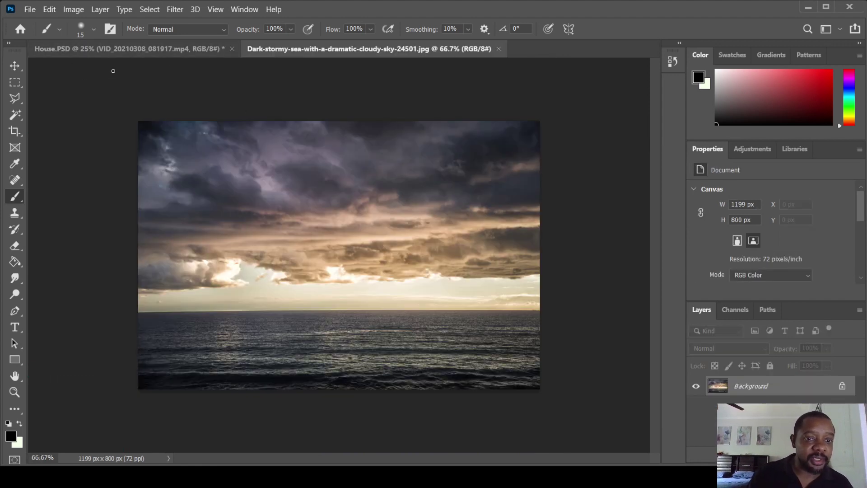
left_click(14, 83)
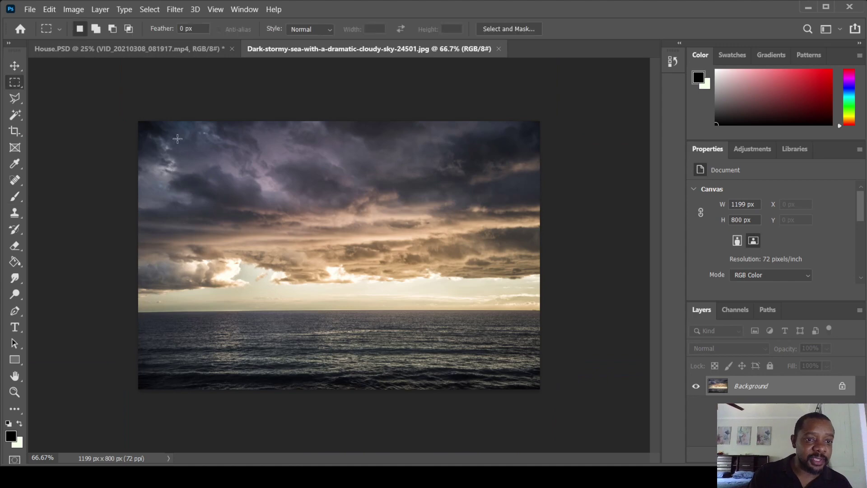
left_click_drag(135, 120, 542, 391)
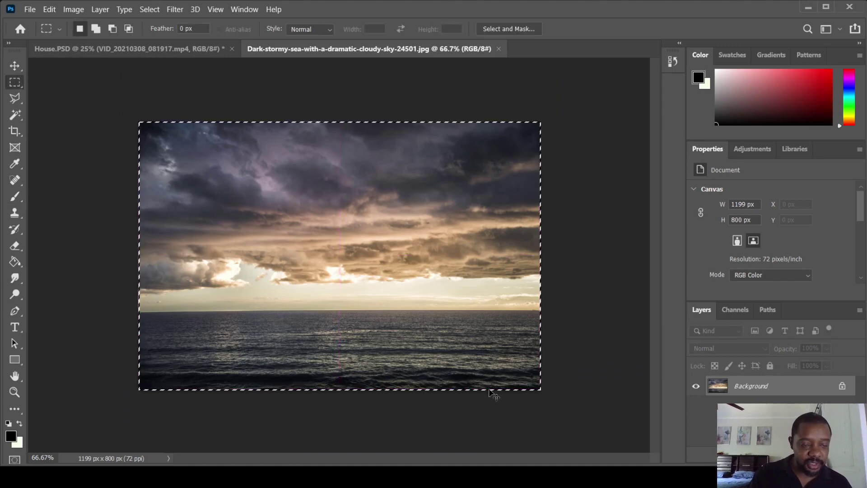
left_click(142, 50)
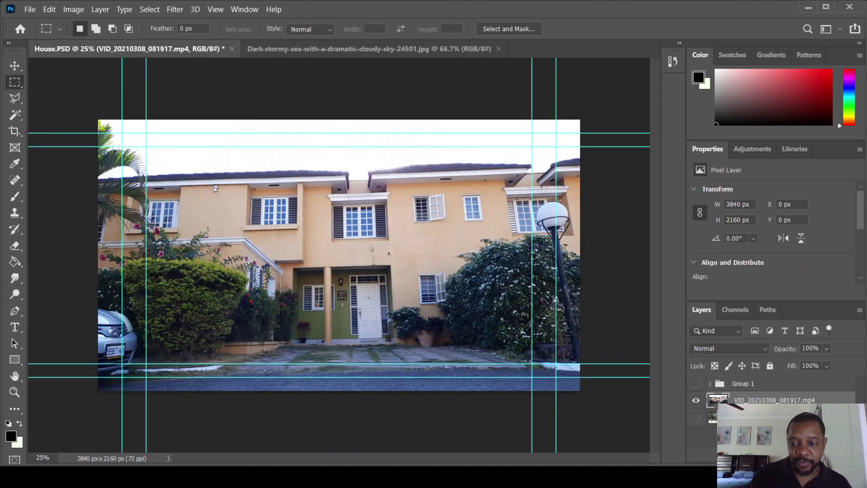
key("ctrl+v")
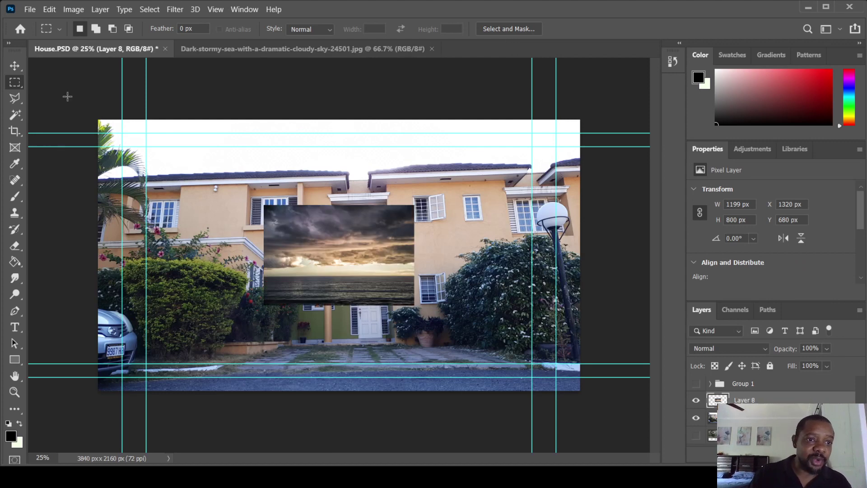
Scale the pasted sky layer to about 327% so it covers the canvas, and move it down to align with the canvas's upper edge
left_click(15, 66)
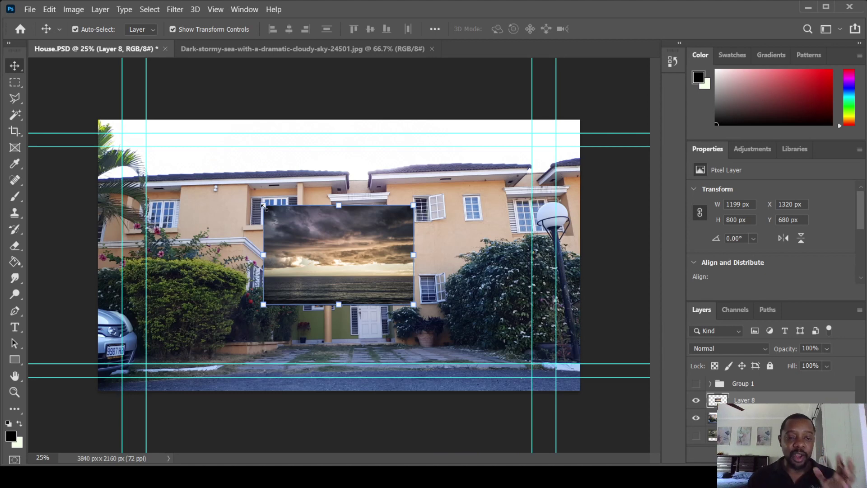
left_click_drag(264, 207, 79, 119)
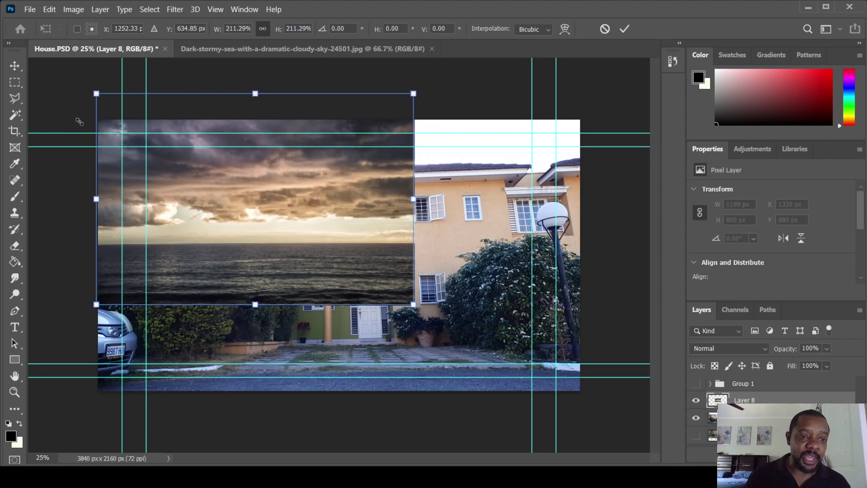
left_click_drag(411, 306, 599, 399)
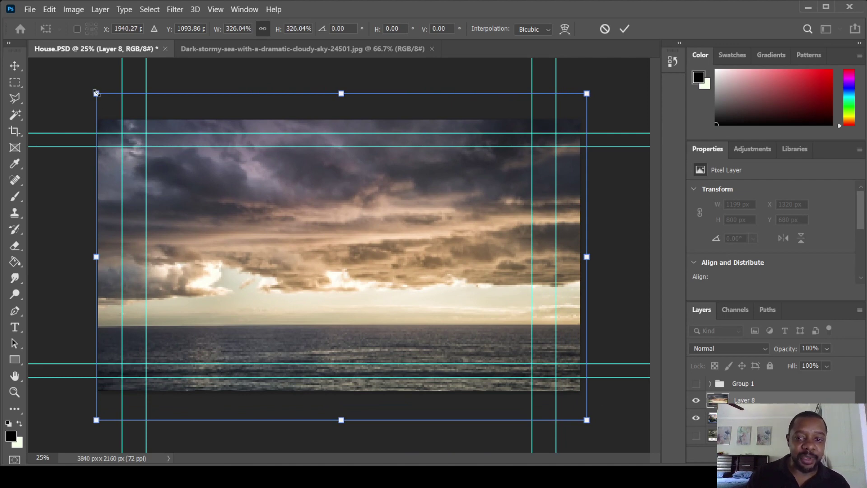
left_click_drag(96, 94, 94, 93)
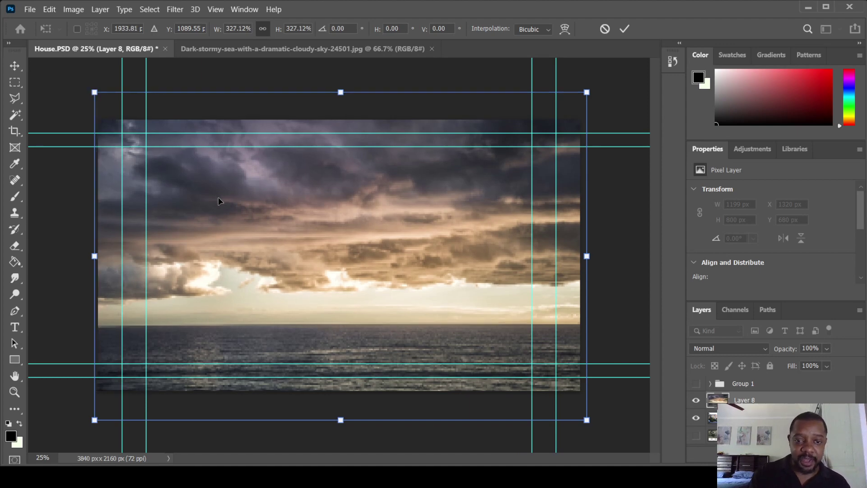
key("Return")
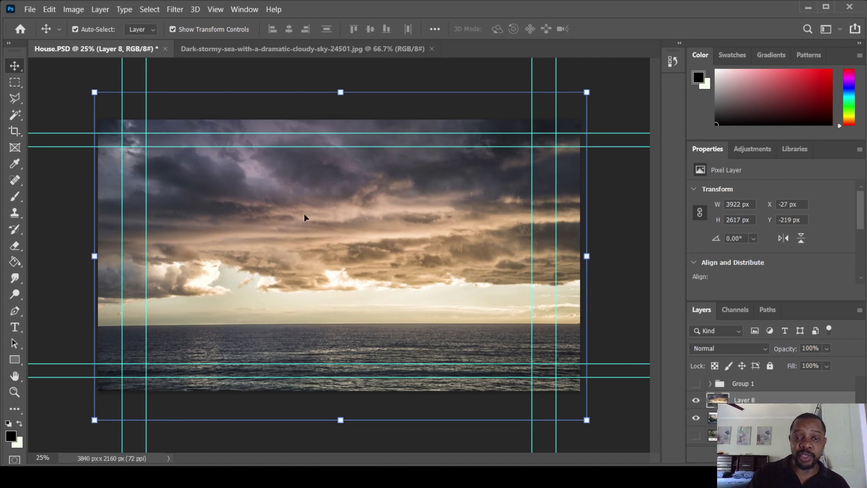
left_click_drag(332, 208, 333, 237)
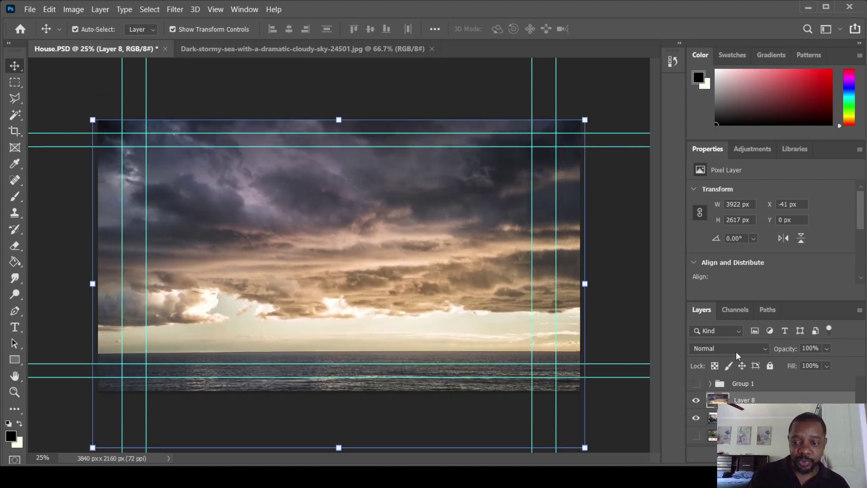
Place the VID_20210308_081917.mp4 layer above the sky layer and select it
key("Delete")
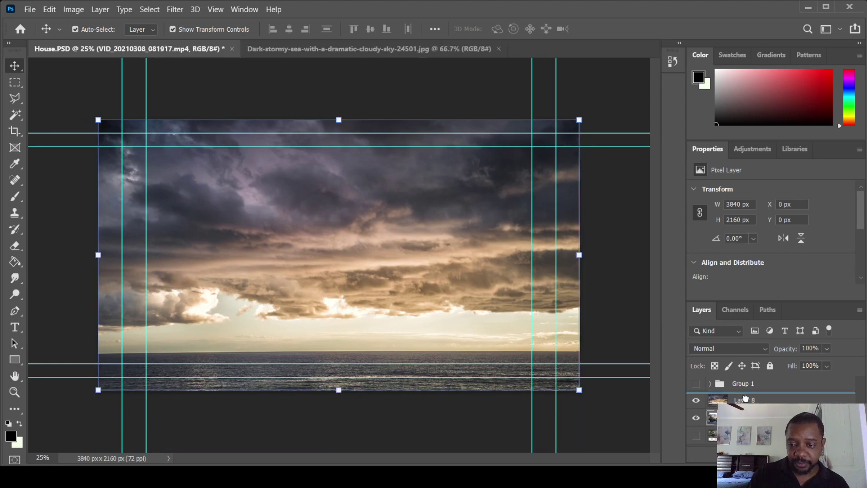
key("ctrl+z")
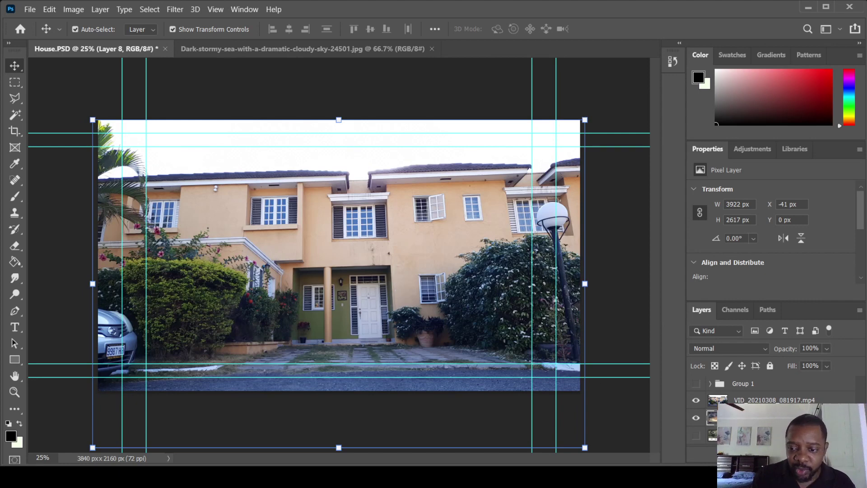
left_click(764, 400)
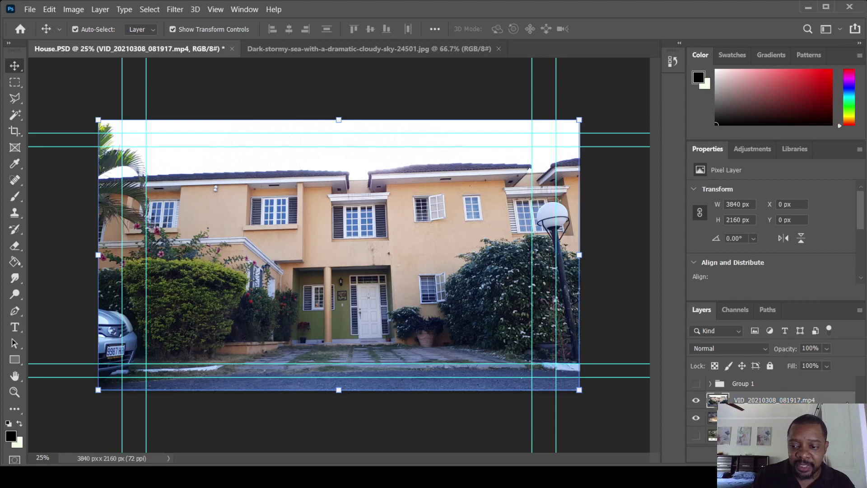
Try the Darken, Multiply, Darker Color and Color Burn blend modes on the house layer, and set it back to Normal
key("h")
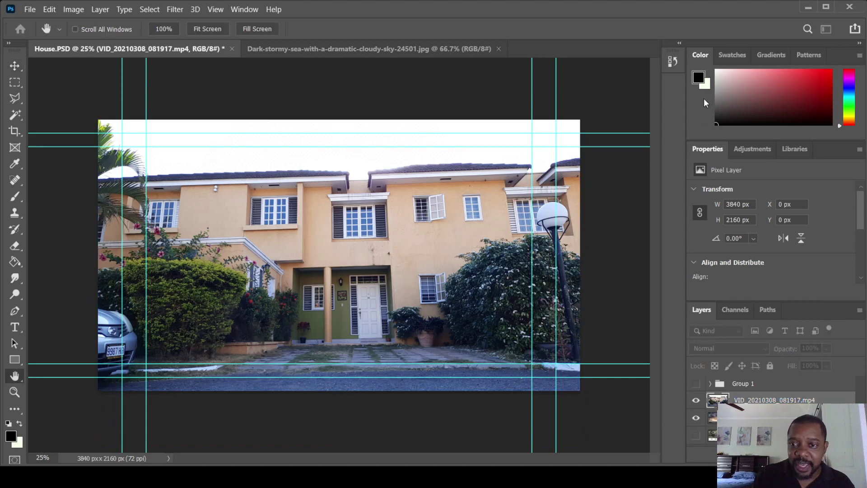
key("shift+alt+k")
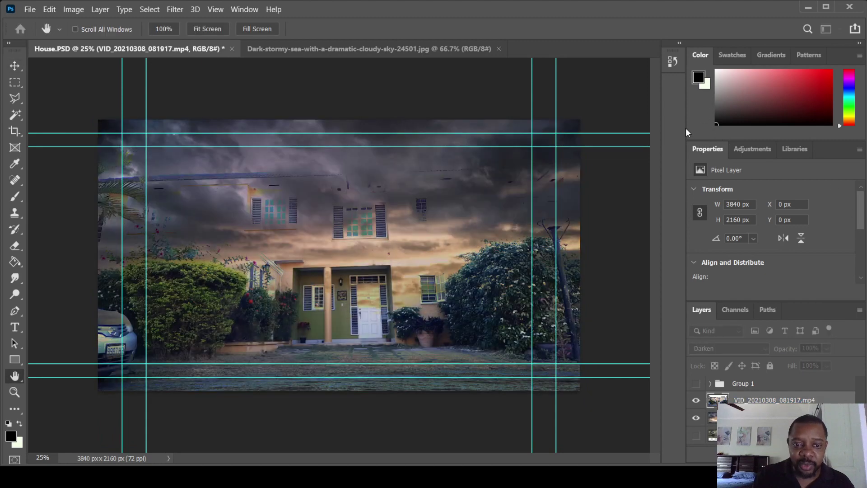
key("shift+alt+m")
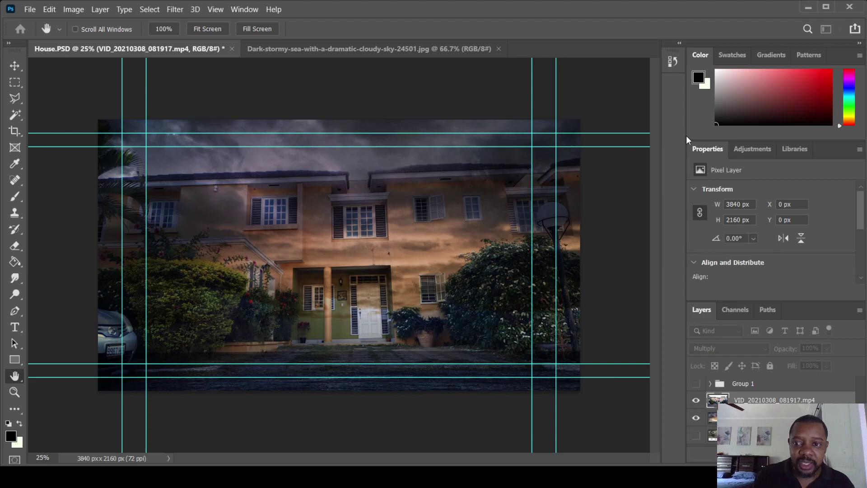
key("shift+plus")
key("shift+plus")
key("shift+plus")
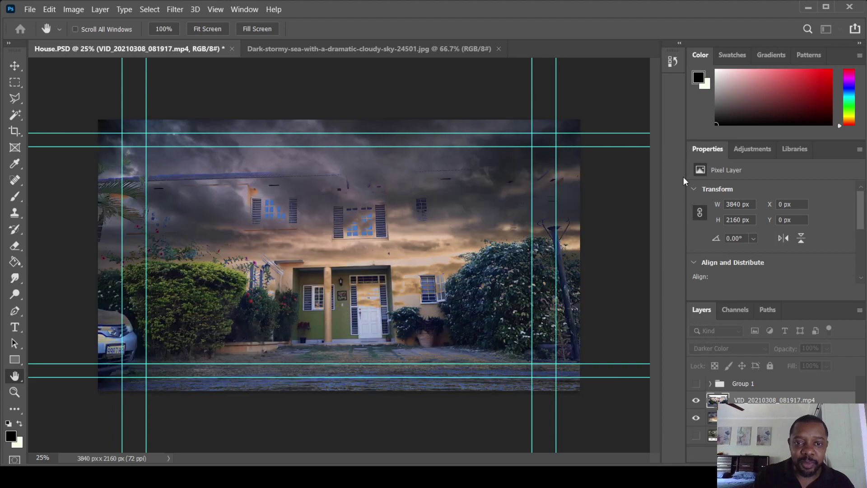
key("shift+plus")
key("shift+minus")
key("shift+minus")
key("shift+minus")
key("shift+minus")
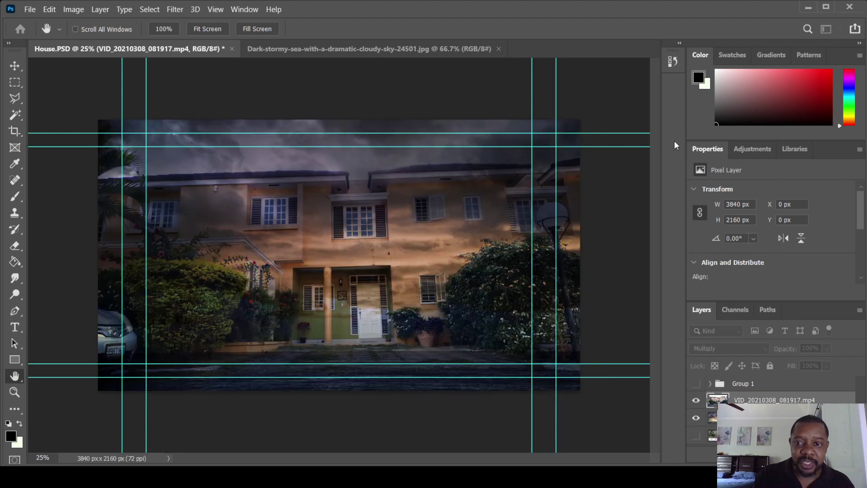
key("shift+plus")
key("shift+plus")
key("shift+plus")
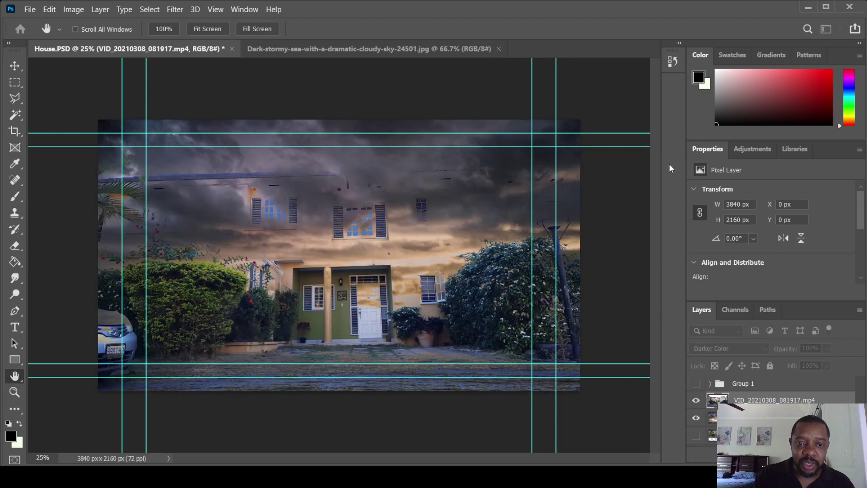
key("shift+minus")
key("shift+minus")
key("shift+minus")
key("shift+plus")
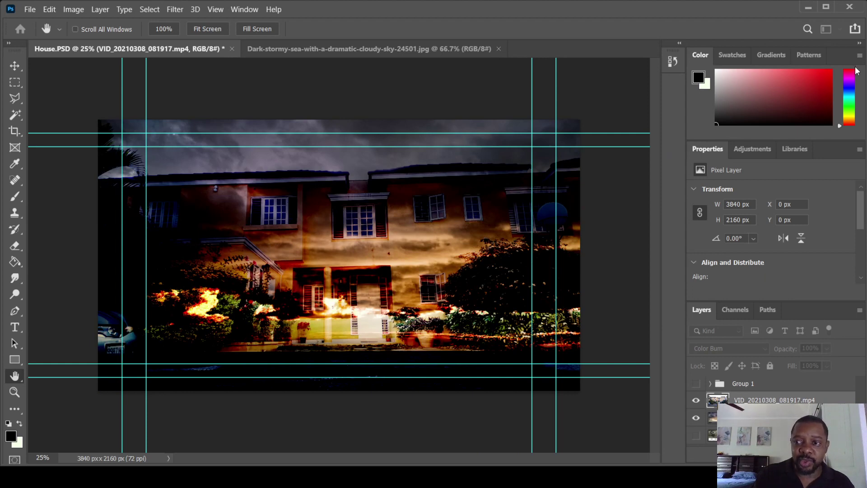
key("v")
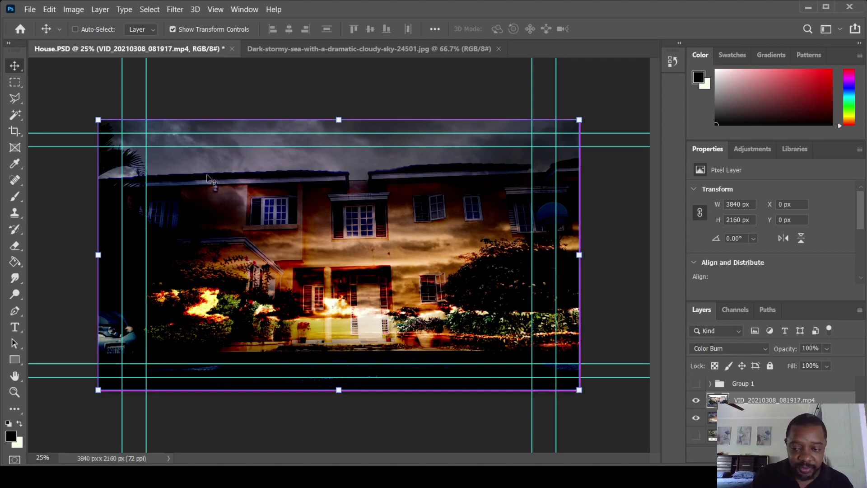
key("shift+alt+n")
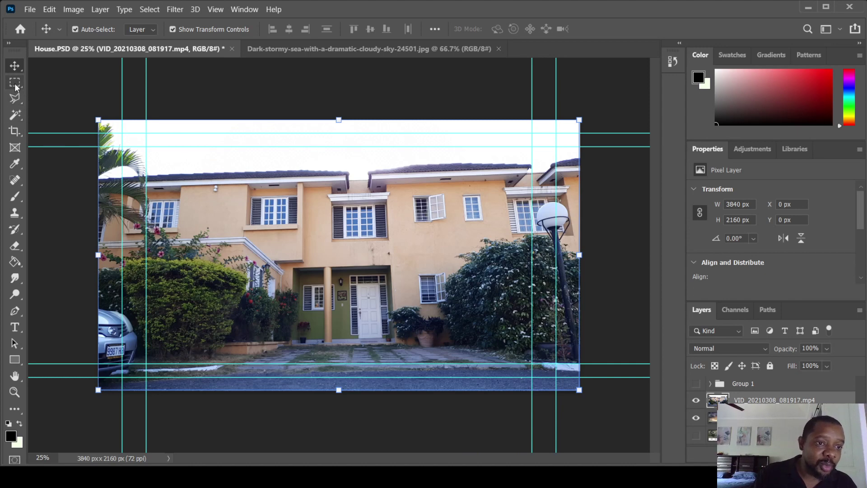
Select the white sky above the roofs with the Magic Wand at a tolerance of 16, and delete it from the house layer
left_click(20, 104)
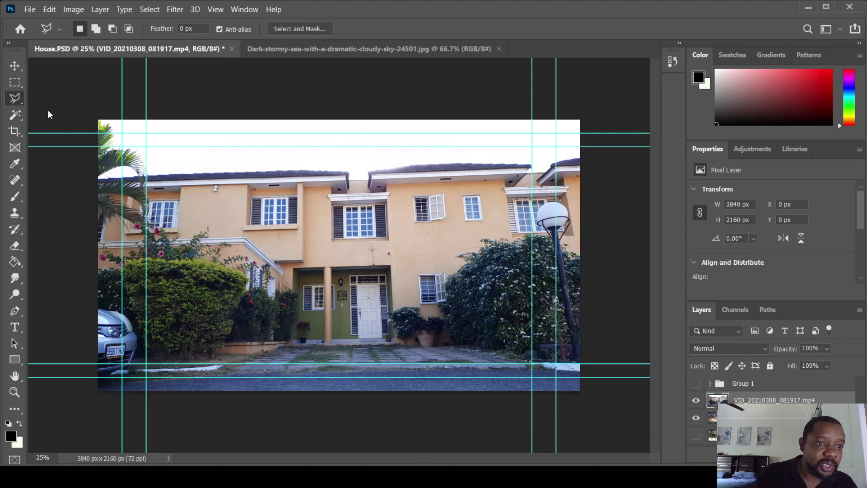
left_click(15, 115)
left_click(243, 146)
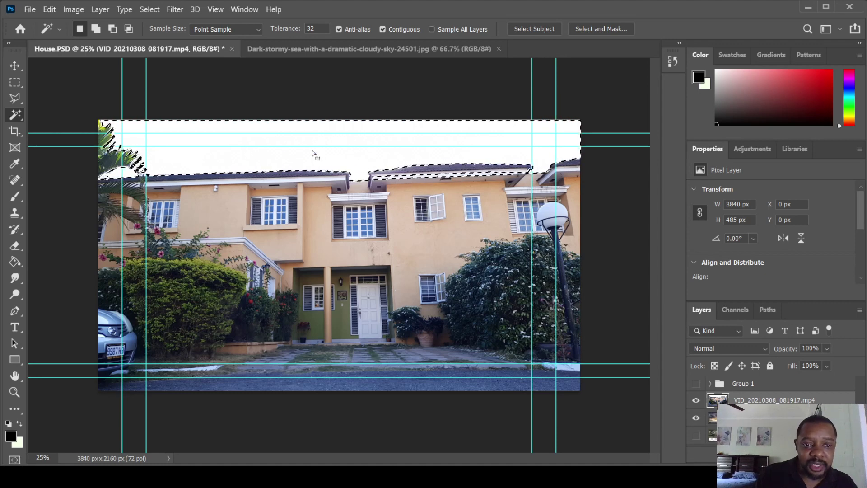
left_click(76, 115)
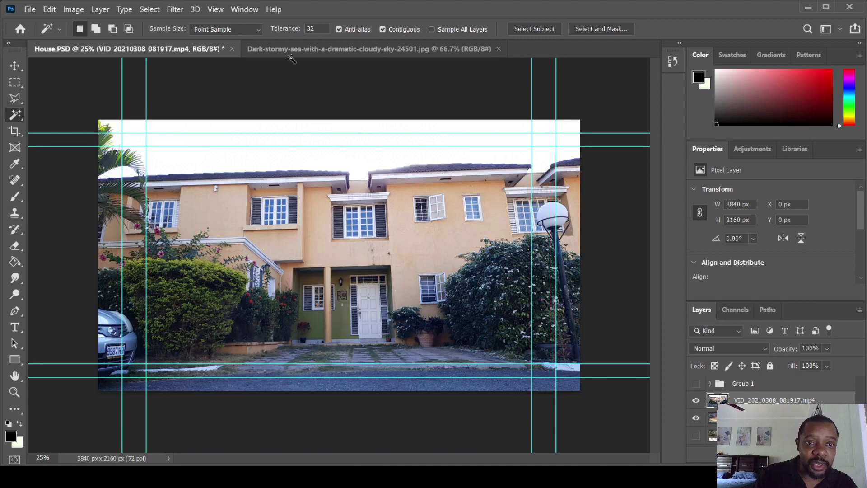
left_click(298, 28)
type("16")
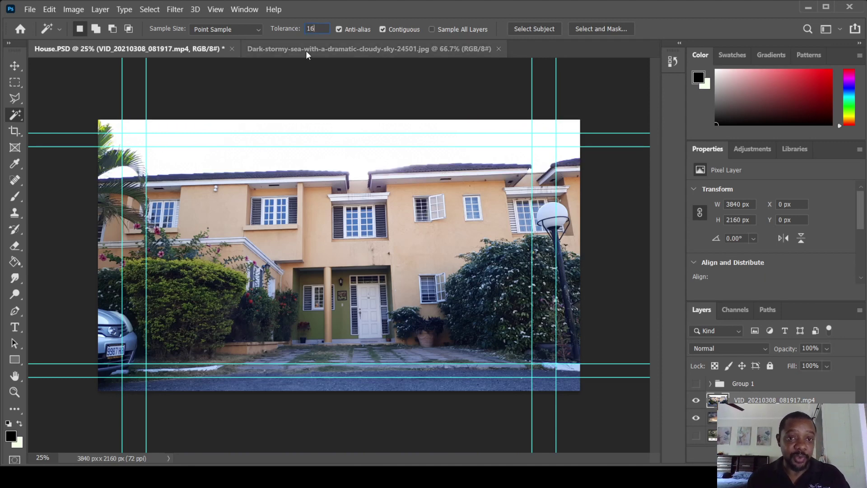
key("Return")
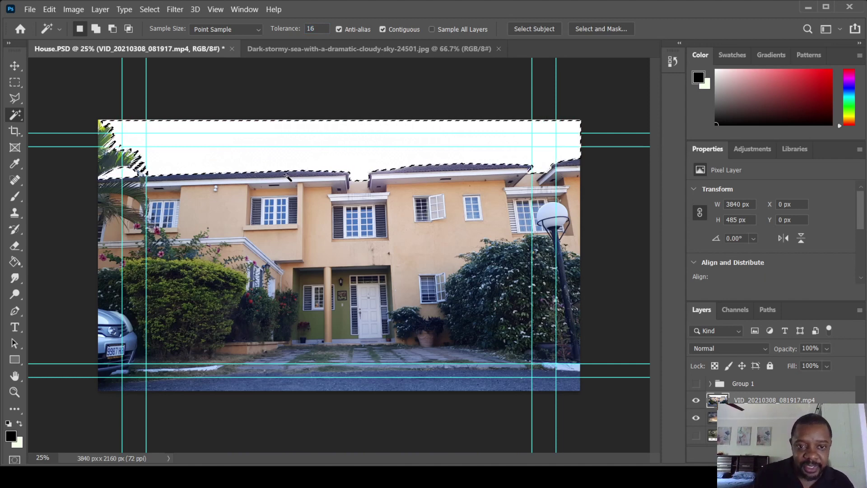
key("Delete")
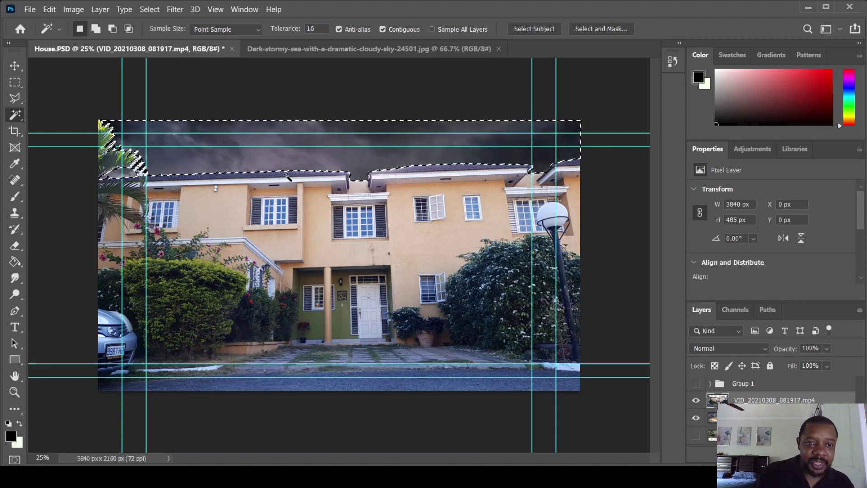
Clear the selection around the removed sky on the house layer
left_click(16, 83)
key("ctrl+d")
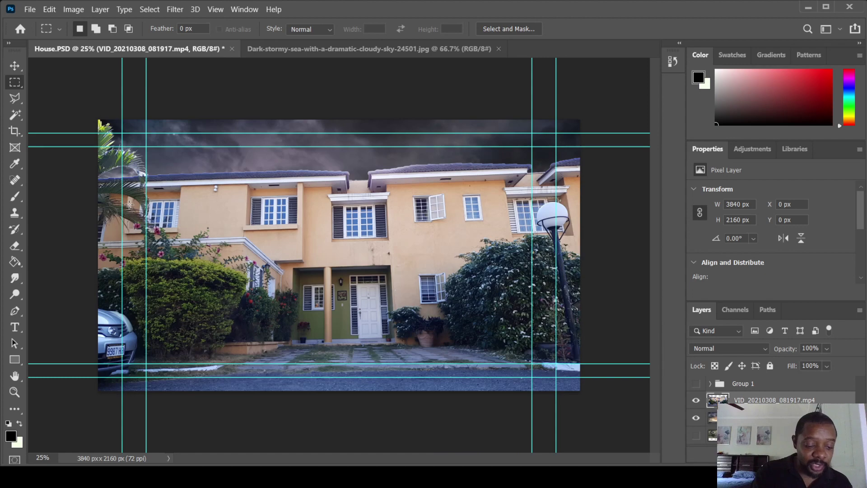
key("ctrl+plus")
key("ctrl+plus")
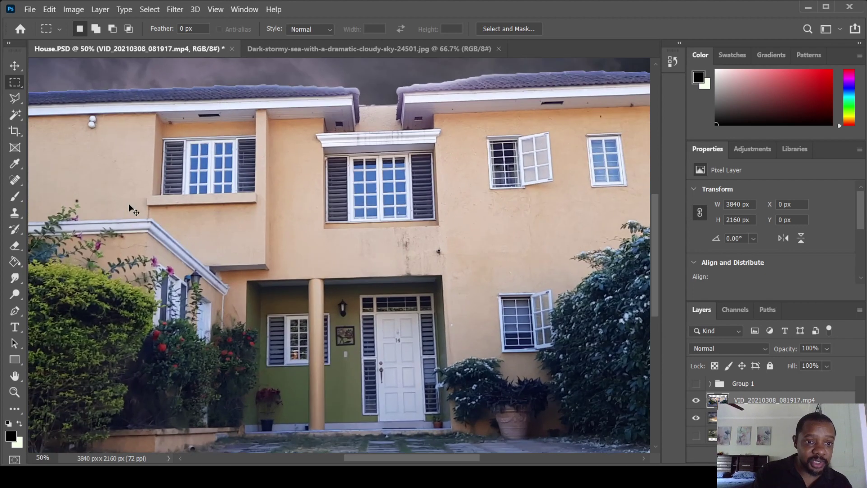
left_click_drag(53, 177, 395, 324)
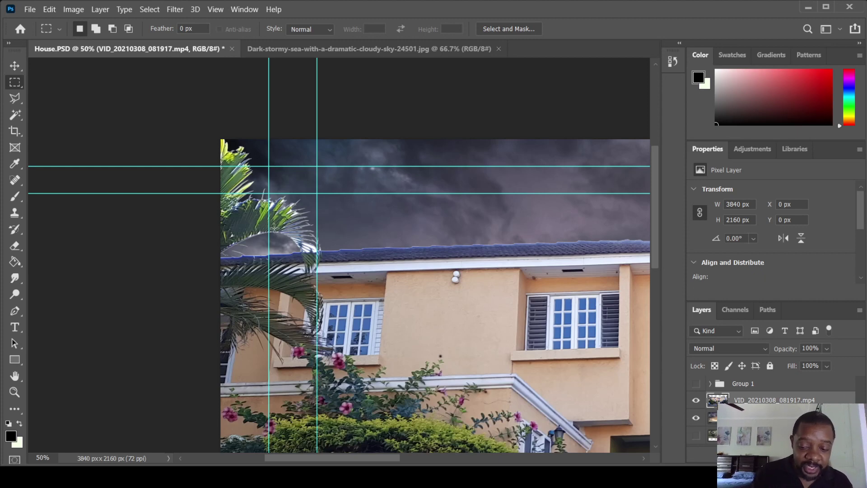
key("shift+plus")
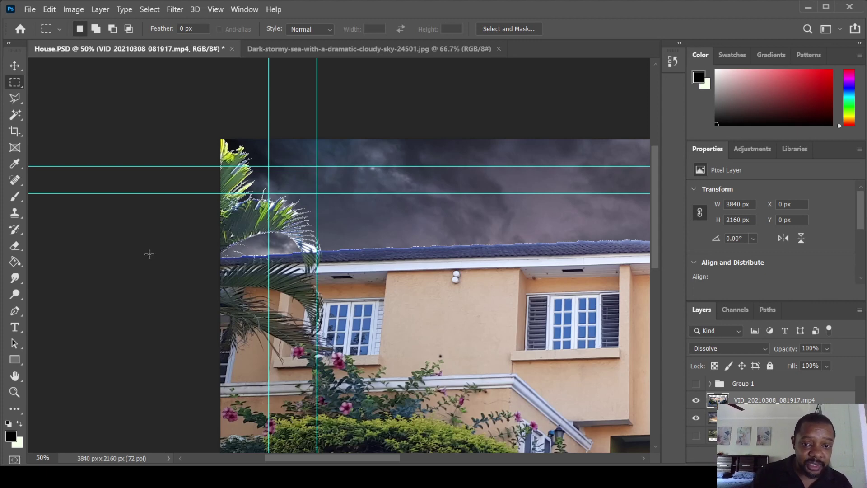
key("ctrl+z")
Erase the white sky remnants at the tip of the palm frond above the roof with a 7 px Eraser
key("ctrl+plus")
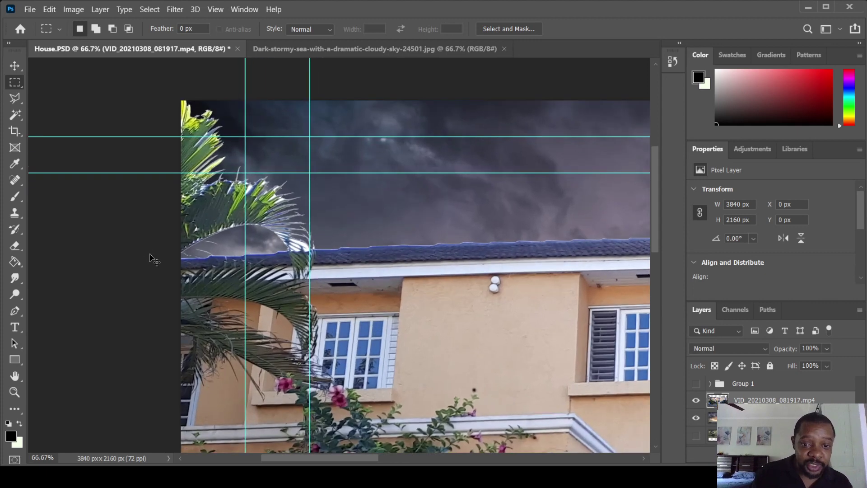
key("ctrl+plus")
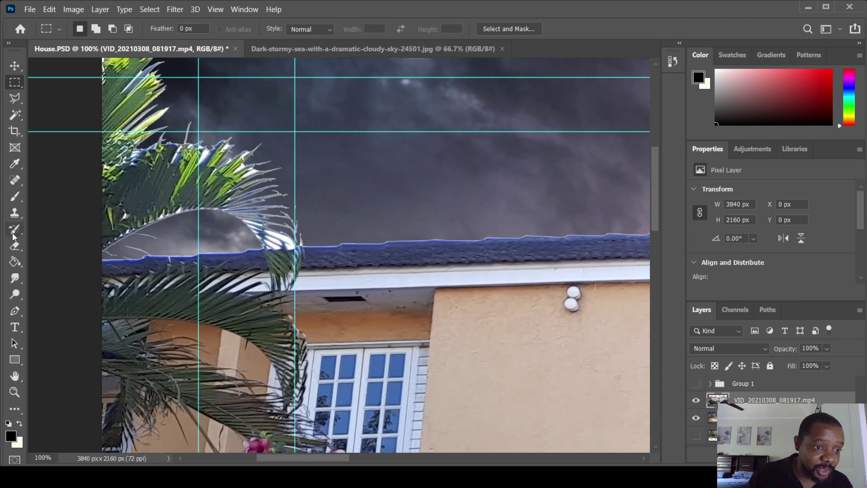
left_click(15, 247)
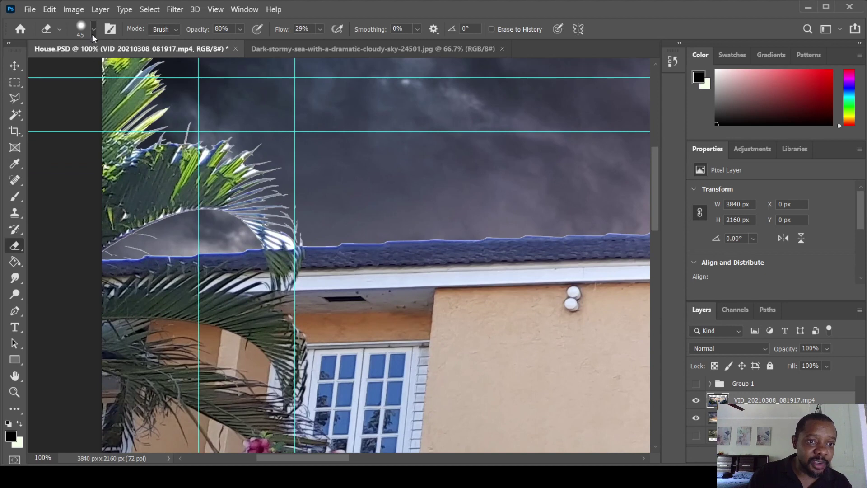
key("bracketleft")
key("bracketleft")
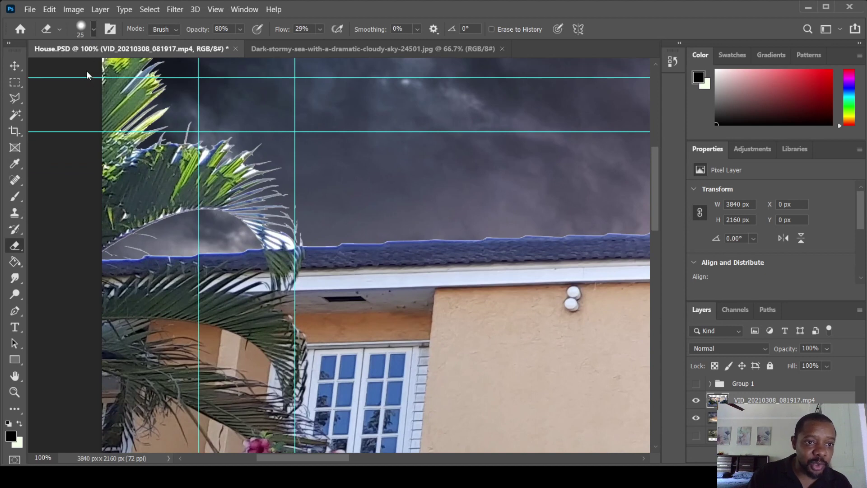
key("bracketleft")
key("bracketleft")
key("bracketleft")
key("bracketleft")
key("bracketleft")
key("bracketleft")
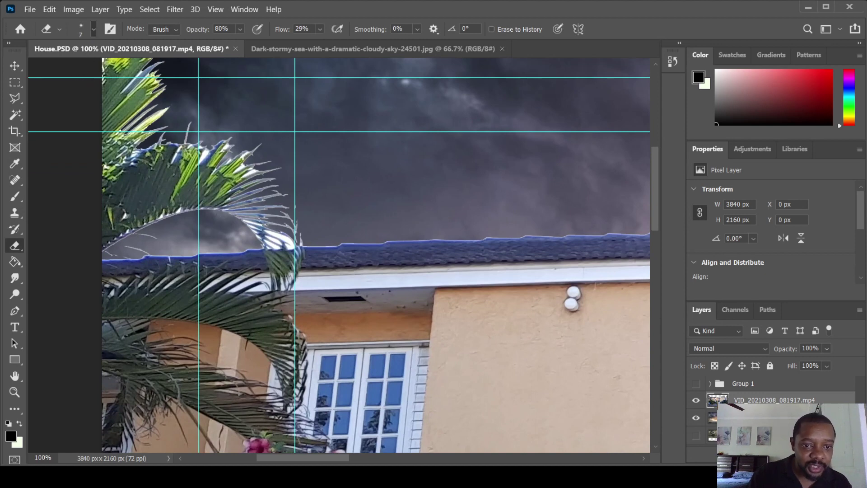
left_click_drag(273, 235, 286, 242)
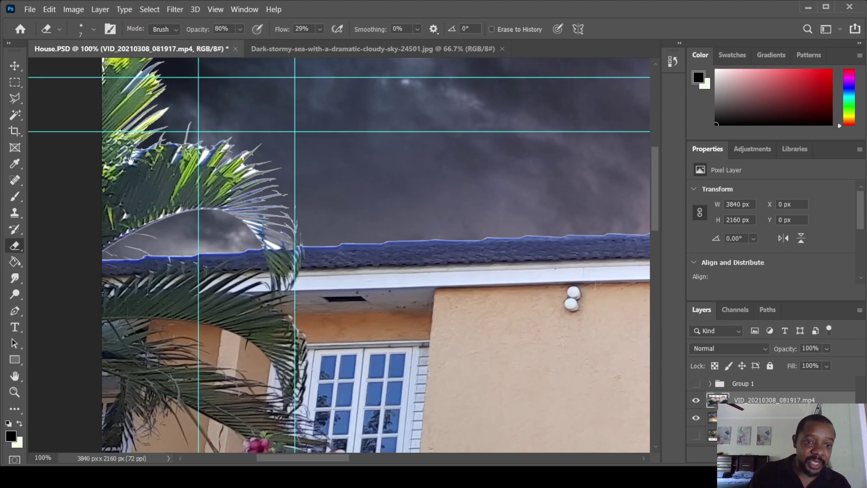
Delete the palm leaves above the roof from the house layer with a rectangular selection of about 489 by 438 px, and deselect
scroll(131, 161, "down", 1)
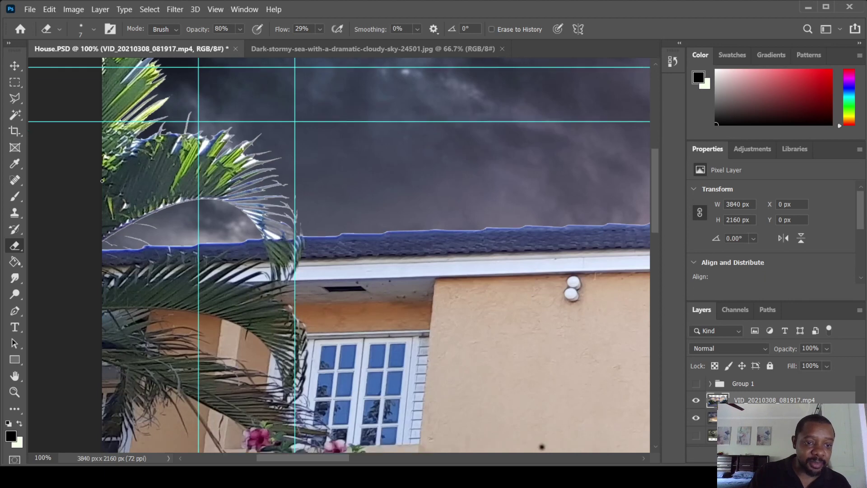
scroll(90, 164, "up", 8)
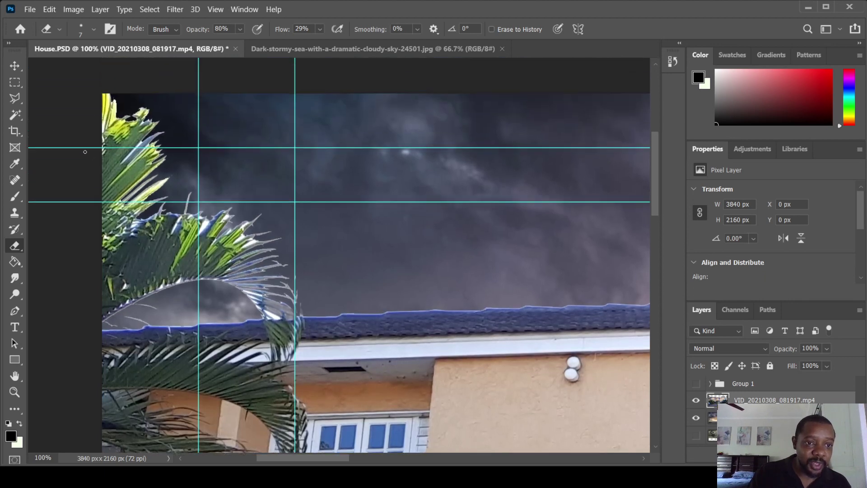
left_click(14, 83)
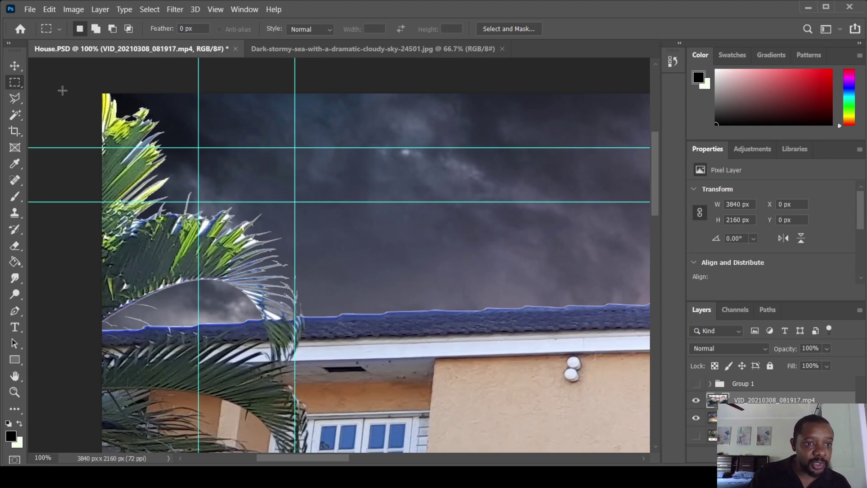
left_click_drag(81, 93, 347, 314)
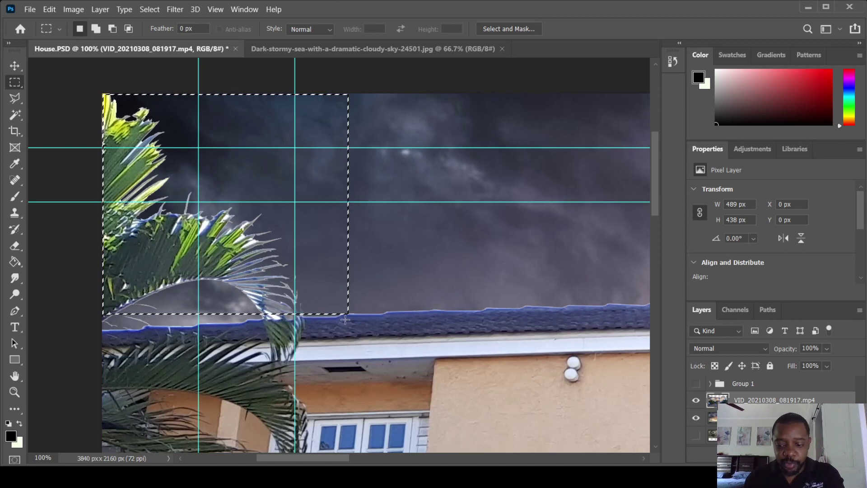
key("Delete")
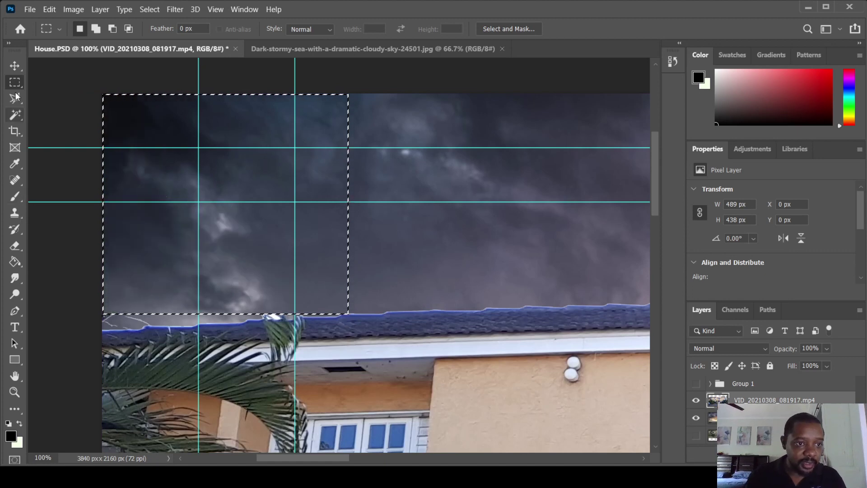
left_click(51, 101)
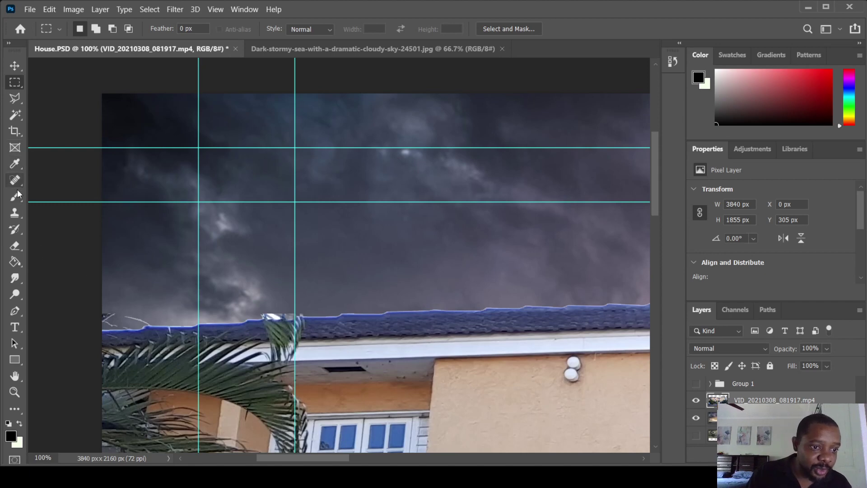
Erase the leftover palm bits along the roof's upper edge with a 37 px Eraser, raising its opacity to 100% for the ones near the canvas edge
left_click(17, 240)
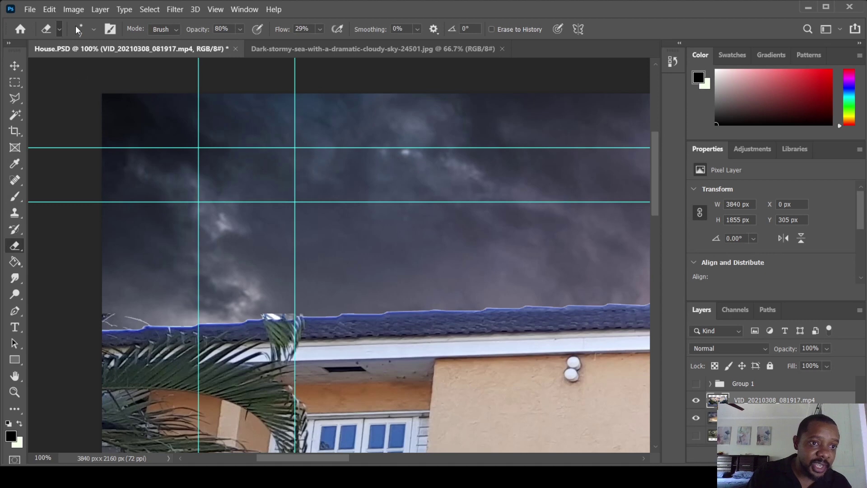
key("bracketright")
key("bracketright")
key("bracketright")
key("bracketright")
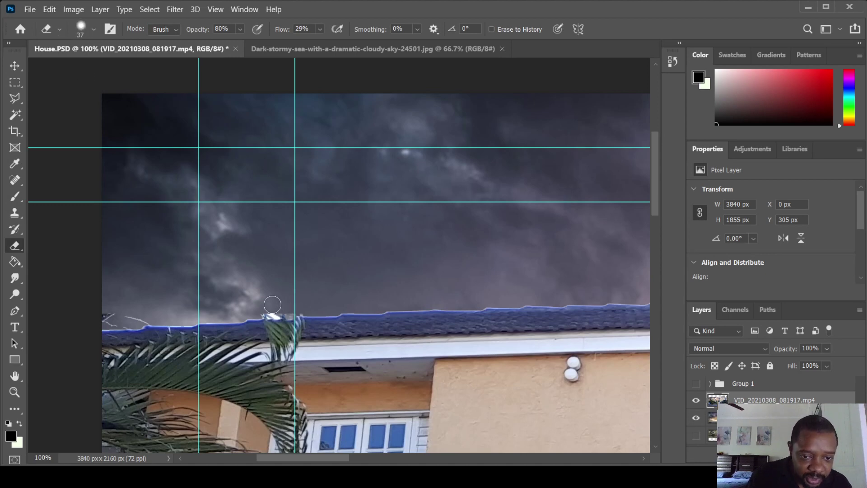
mouse_move(268, 306)
left_mouse_down()
mouse_move(261, 307)
mouse_move(283, 308)
mouse_move(263, 309)
left_mouse_up()
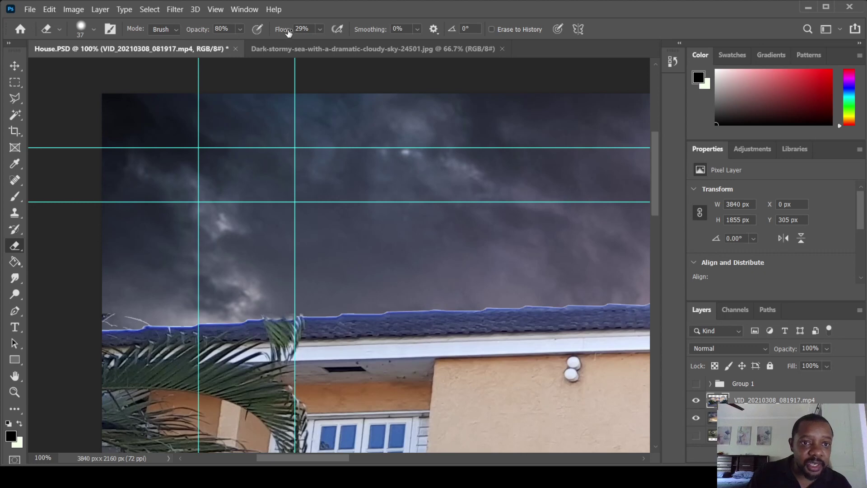
key("0")
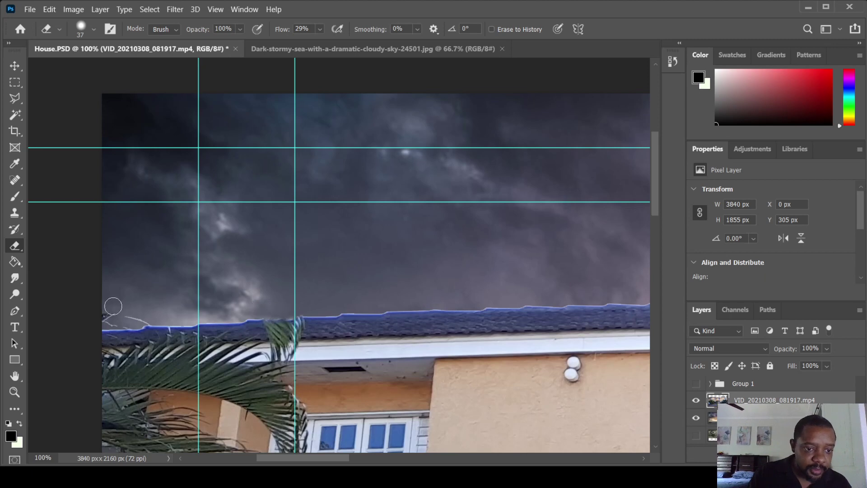
mouse_move(107, 319)
left_mouse_down()
mouse_move(154, 317)
mouse_move(129, 320)
left_mouse_up()
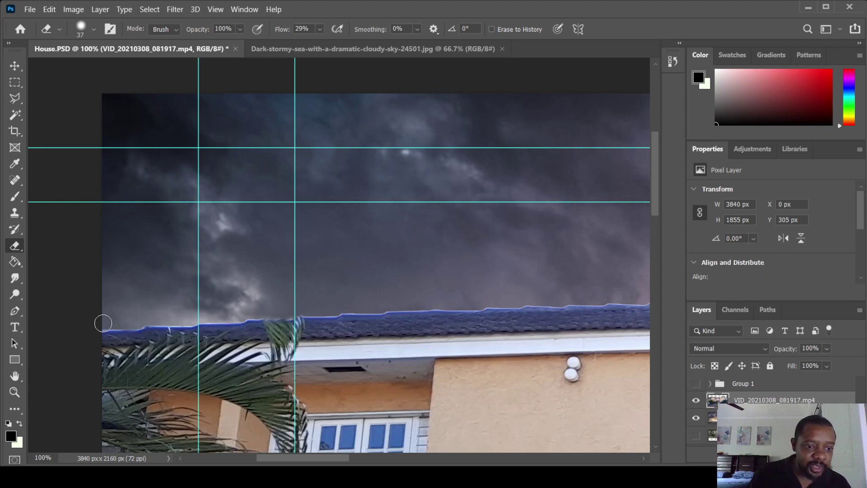
Try to cover the palm frond in front of the roof and eave with a 200 px Clone Stamp, and undo the strokes
scroll(305, 275, "down", 1)
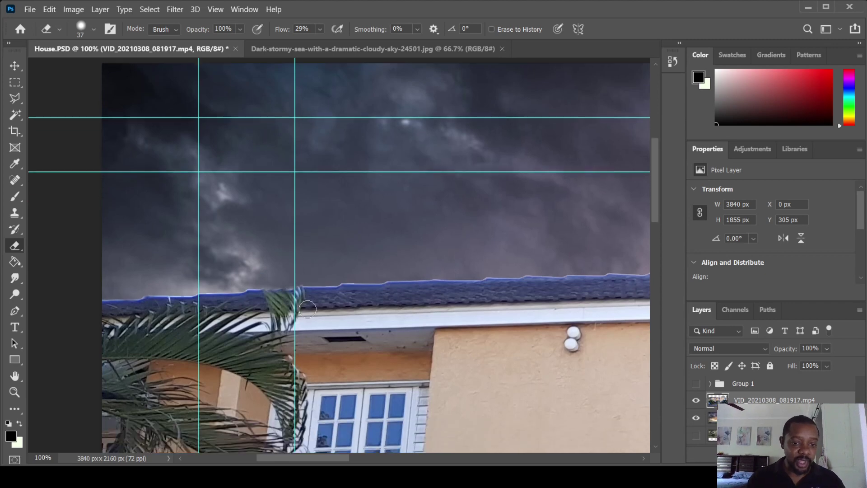
scroll(310, 270, "down", 1)
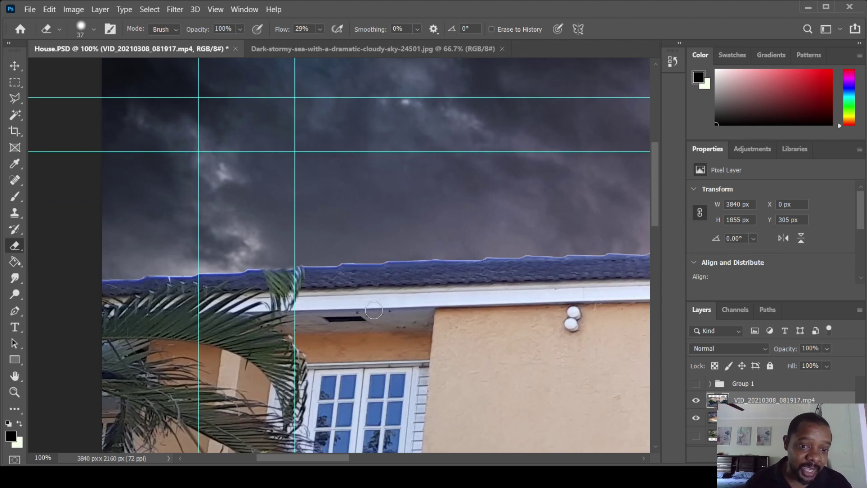
scroll(367, 311, "down", 3)
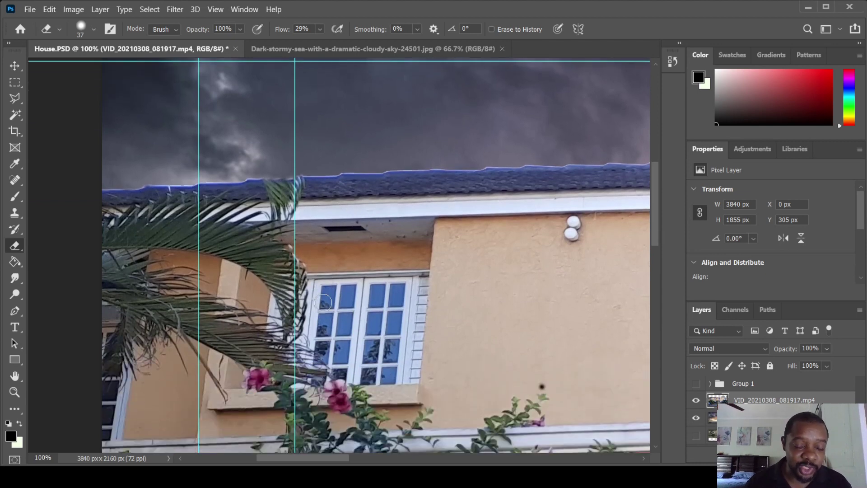
scroll(271, 283, "up", 1)
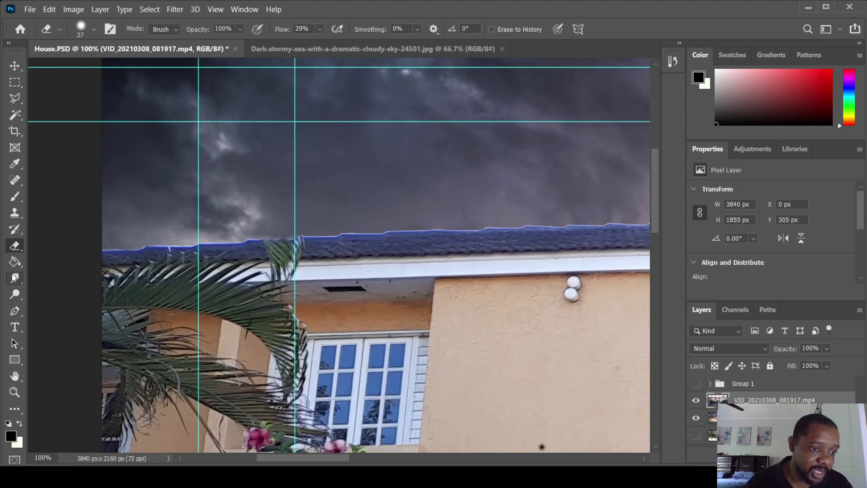
left_click(15, 214)
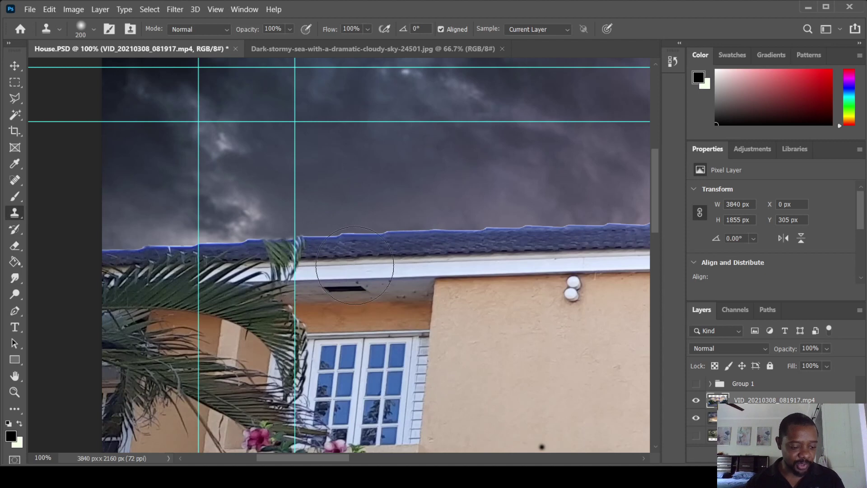
scroll(364, 267, "left", 1)
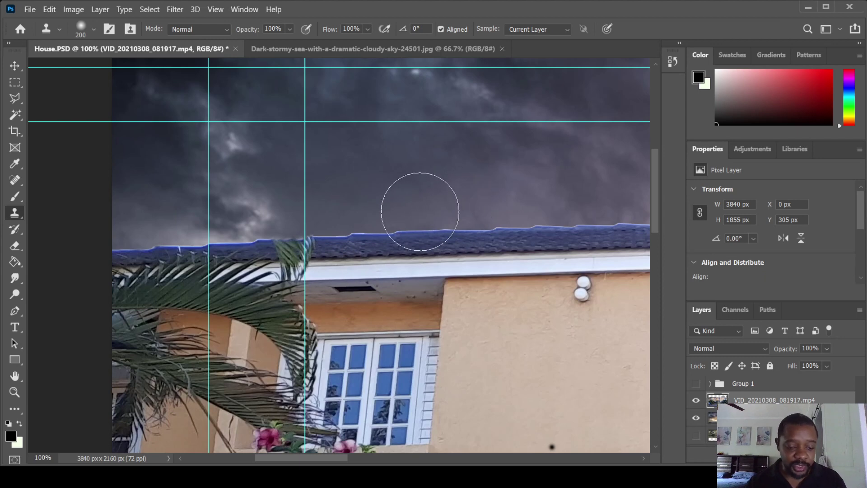
left_click(348, 277, "alt")
mouse_move(334, 274)
left_mouse_down()
mouse_move(257, 275)
mouse_move(315, 272)
mouse_move(329, 287)
mouse_move(296, 268)
mouse_move(246, 274)
left_mouse_up()
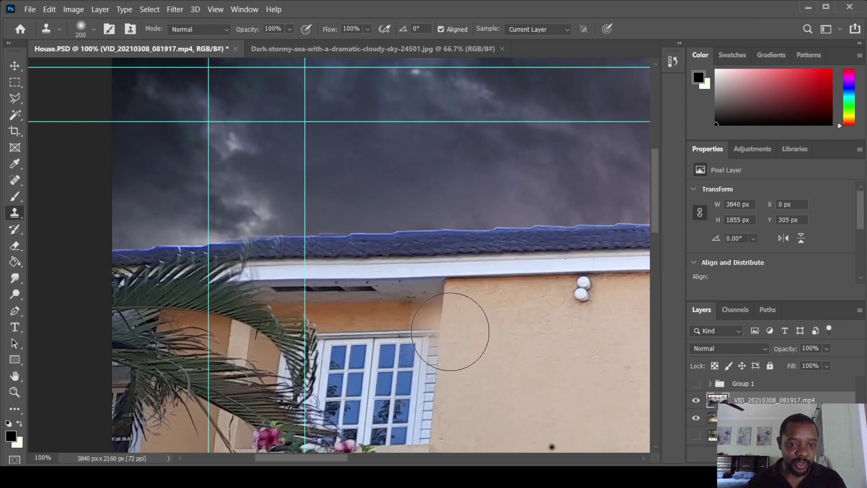
key("ctrl+z")
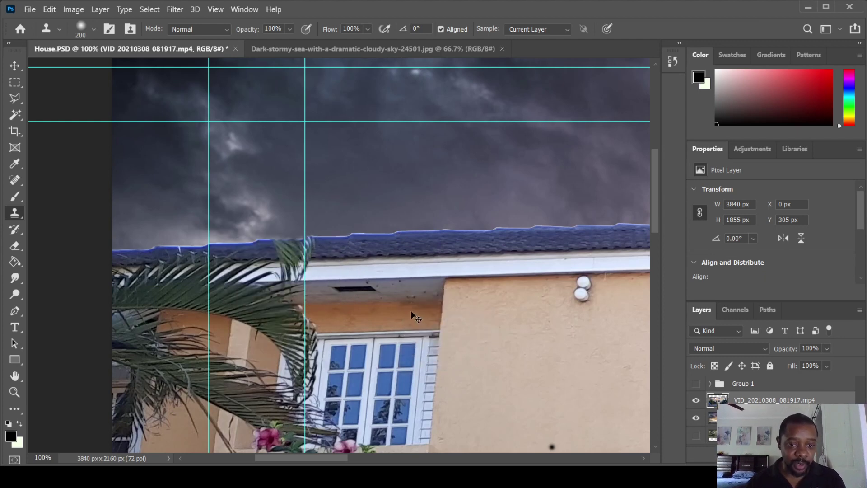
key("ctrl+z")
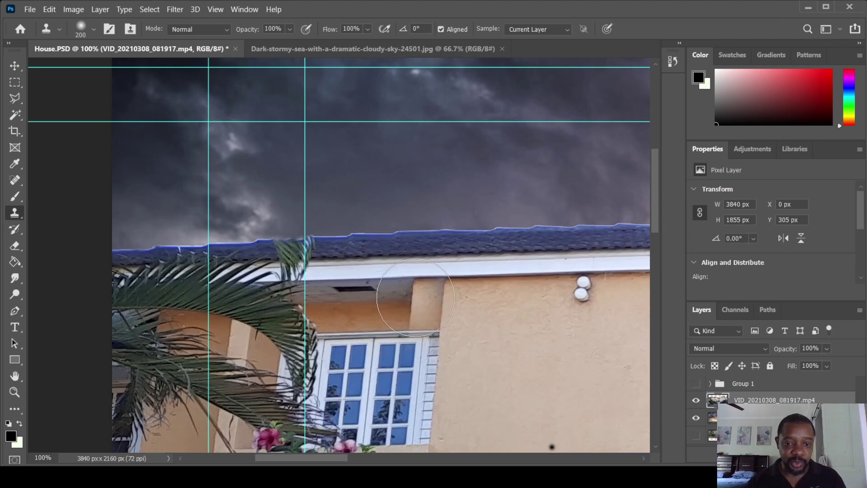
left_click(409, 279)
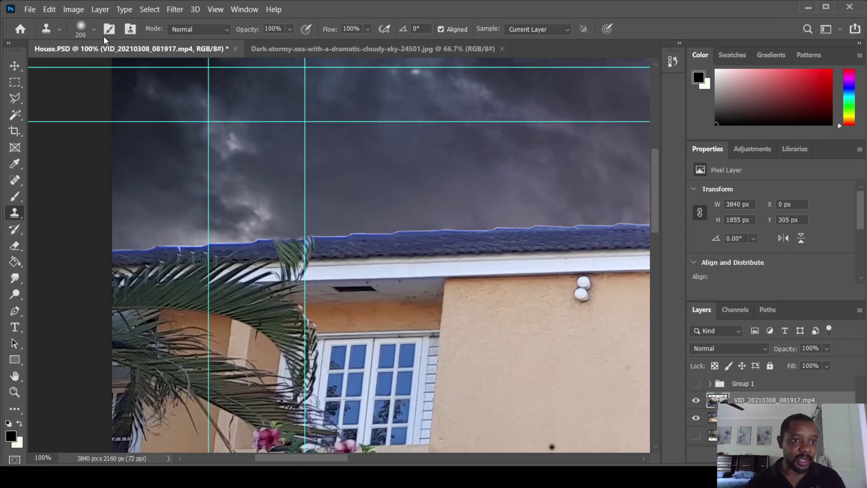
Clone roof tiles over the edge of the palm frond on the roof with the Clone Stamp reduced to 61 px
key("bracketleft")
key("bracketleft")
key("bracketleft")
key("bracketleft")
key("bracketleft")
key("bracketleft")
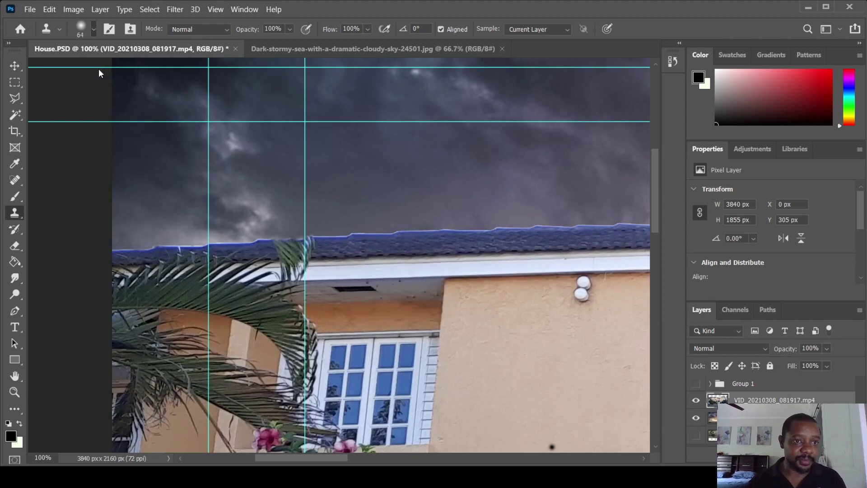
key("bracketleft")
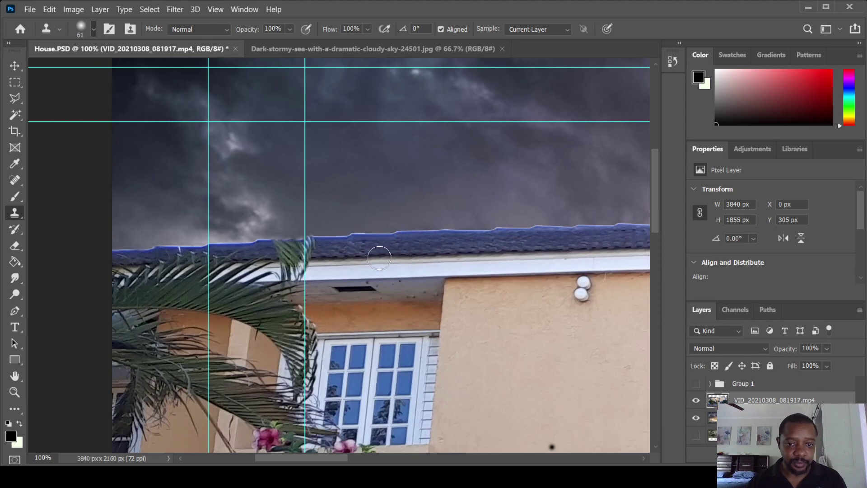
left_click(329, 256, "alt")
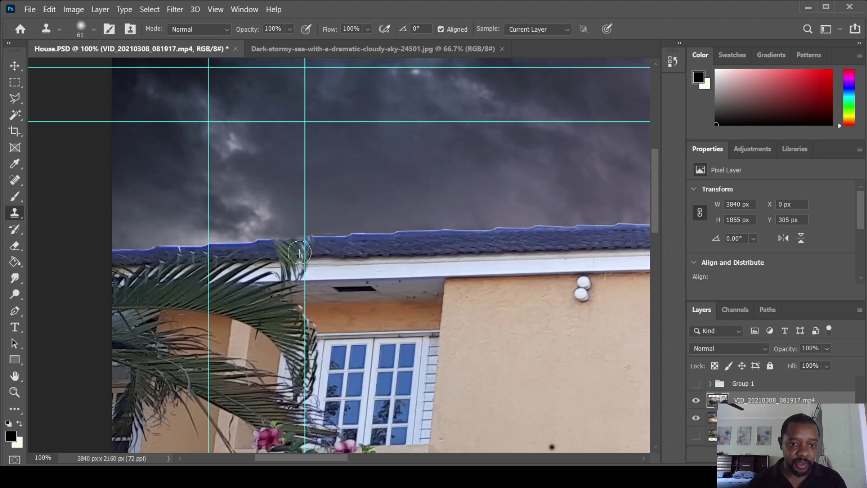
mouse_move(292, 263)
left_mouse_down()
mouse_move(285, 271)
mouse_move(303, 257)
mouse_move(279, 264)
left_mouse_up()
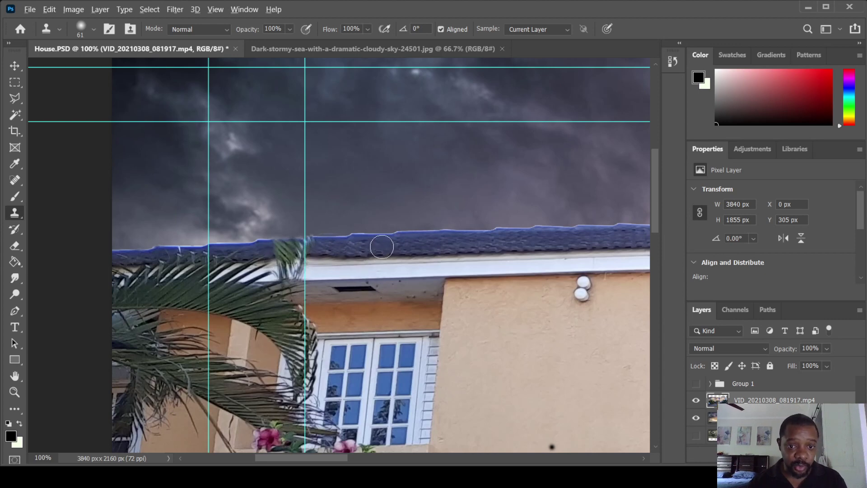
Try to clone the rest of the palm frond off the roof and its upper edge, and undo the strokes
mouse_move(301, 250)
left_mouse_down()
mouse_move(258, 247)
mouse_move(286, 259)
mouse_move(276, 267)
mouse_move(316, 271)
mouse_move(287, 276)
mouse_move(312, 269)
mouse_move(244, 257)
left_mouse_up()
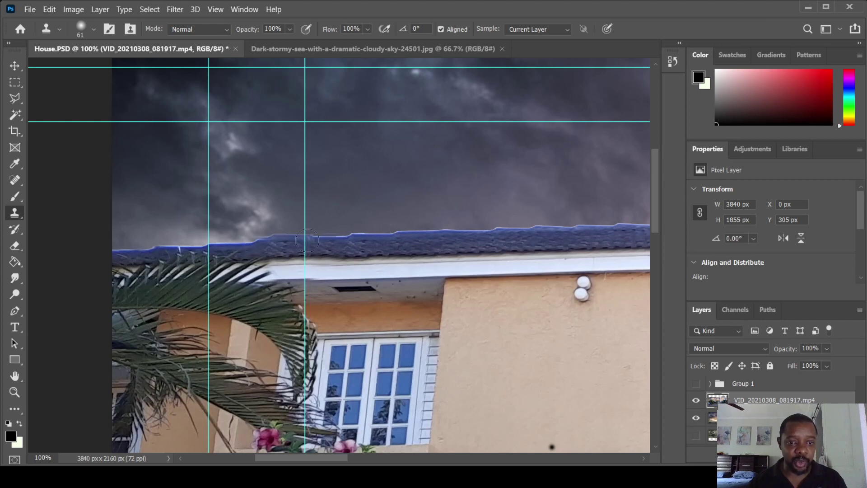
key("ctrl+z")
key("ctrl+z")
key("ctrl+z")
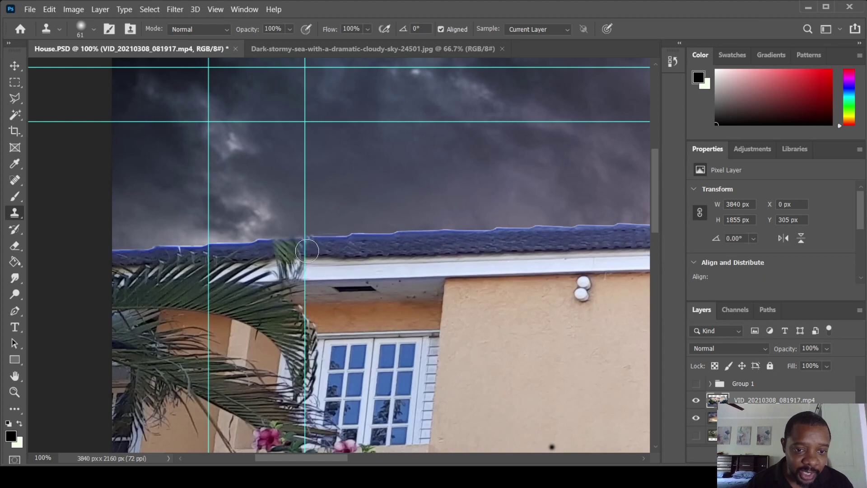
Cover the palm frond tip in front of the roof tiles and white eave with the 61 px Clone Stamp
mouse_move(307, 251)
left_mouse_down()
mouse_move(273, 253)
mouse_move(308, 251)
mouse_move(297, 270)
mouse_move(282, 272)
mouse_move(291, 281)
mouse_move(281, 263)
left_mouse_up()
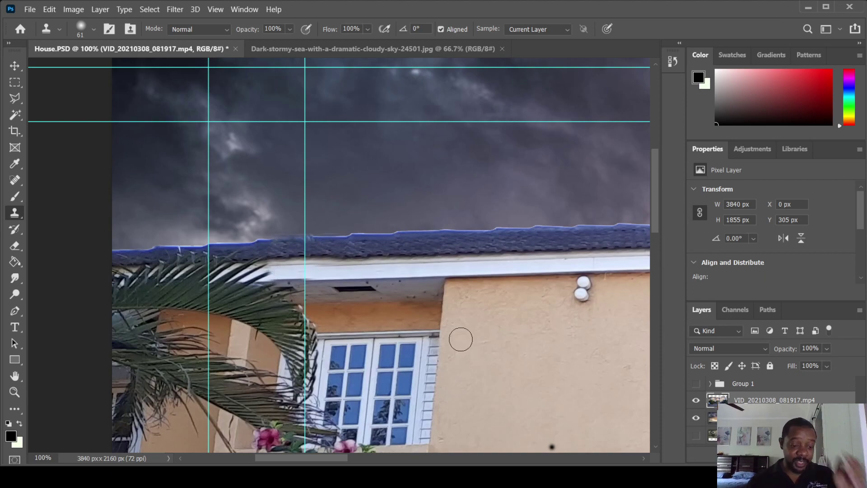
key("ctrl+minus")
key("ctrl+minus")
key("ctrl+minus")
key("ctrl+minus")
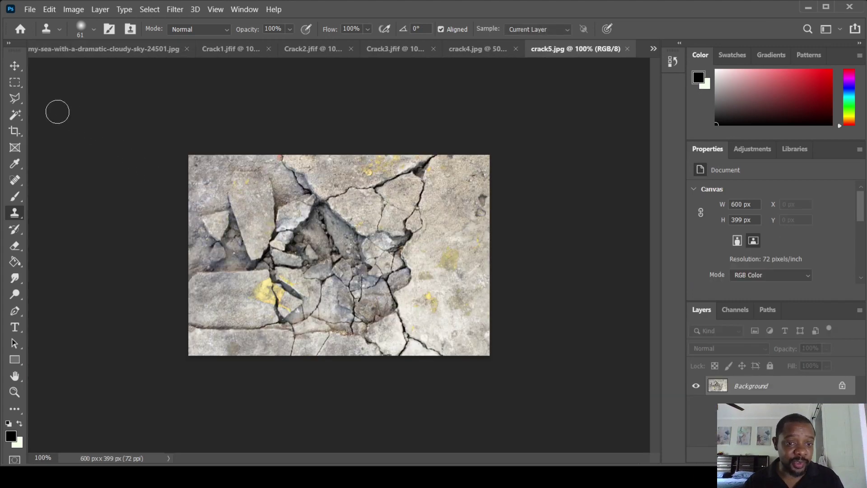
Copy the whole Crack1.jfif texture and paste it into House.PSD as a new layer
left_click(224, 50)
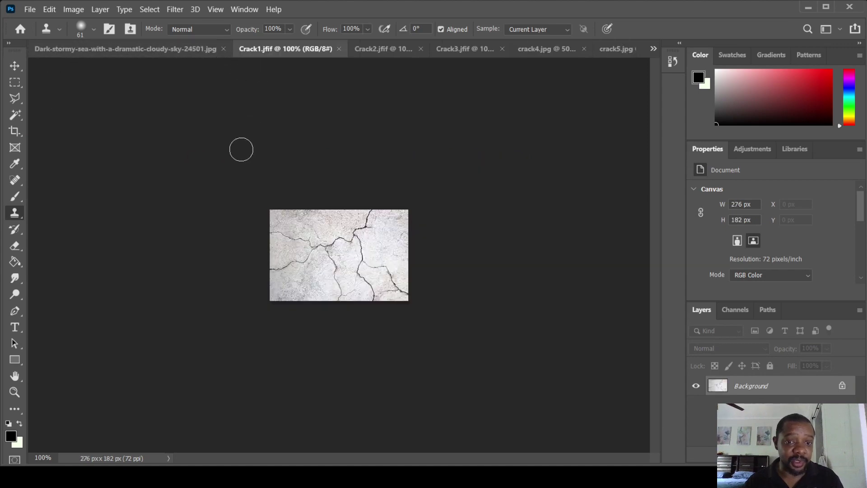
left_click(15, 82)
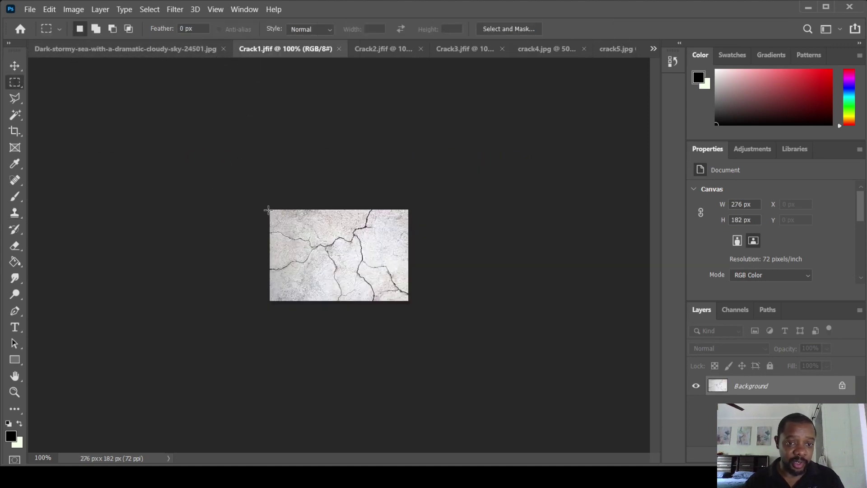
left_click_drag(267, 209, 412, 320)
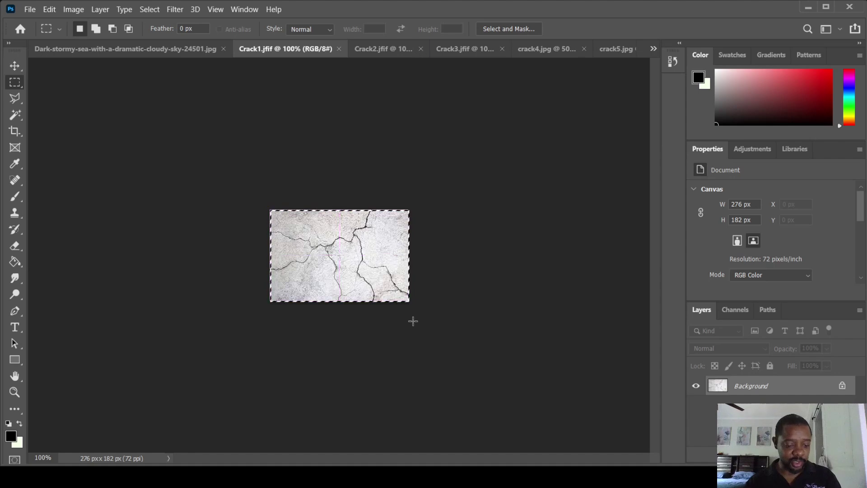
left_click(117, 55)
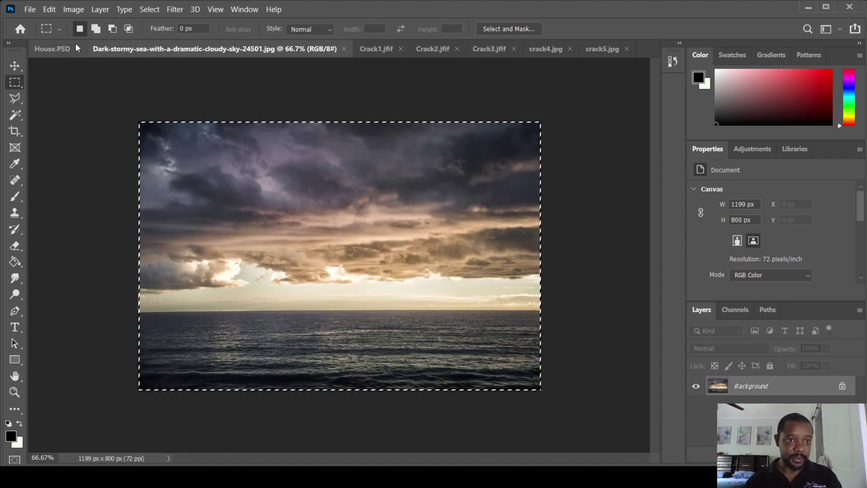
left_click(54, 48)
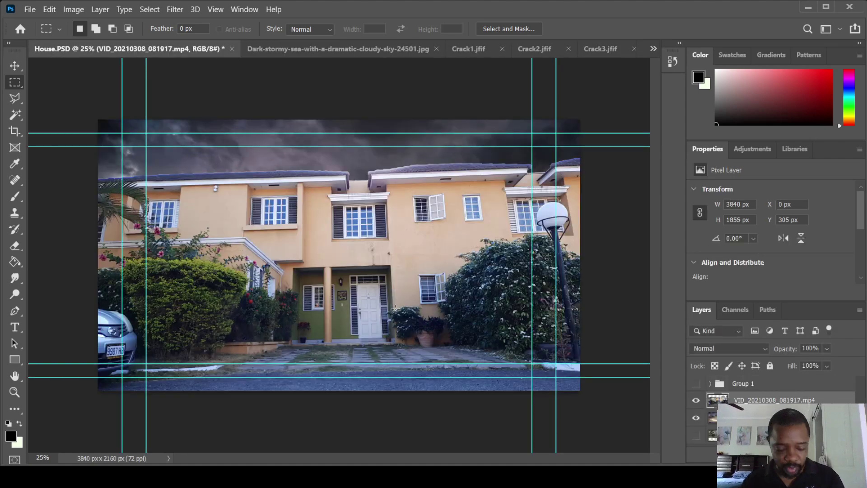
key("ctrl+v")
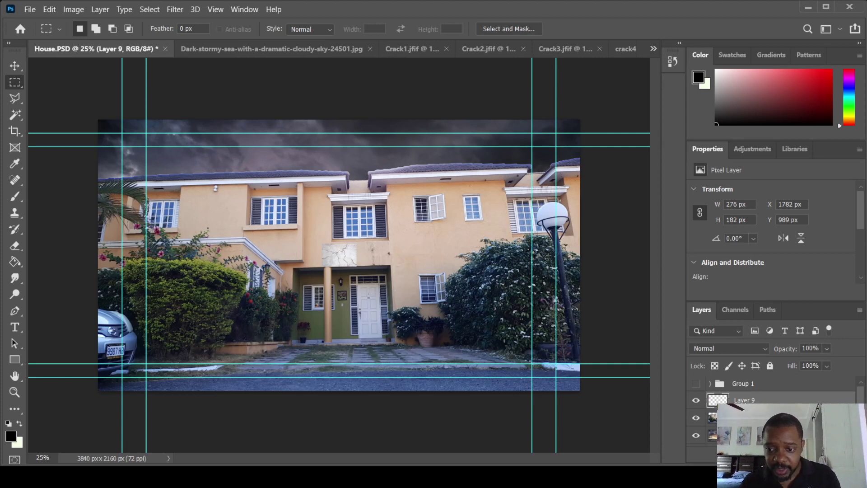
Rename the pasted crack texture layer Crack1
type("Crack")
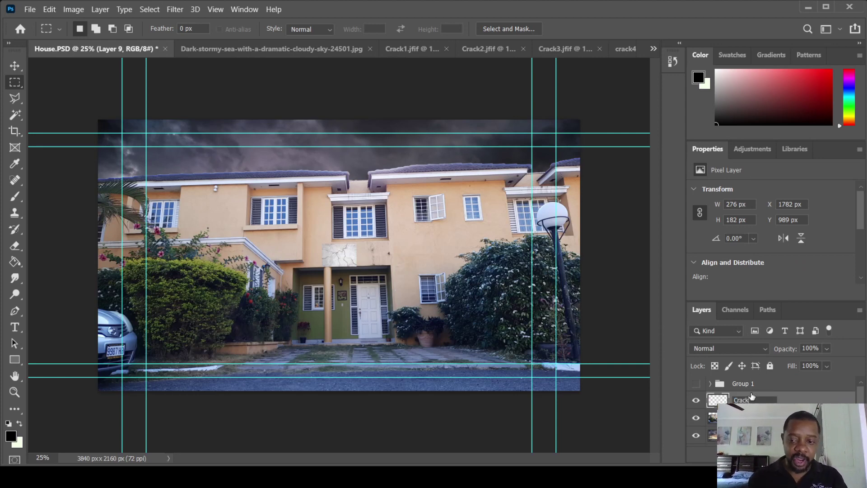
type("1")
key("Return")
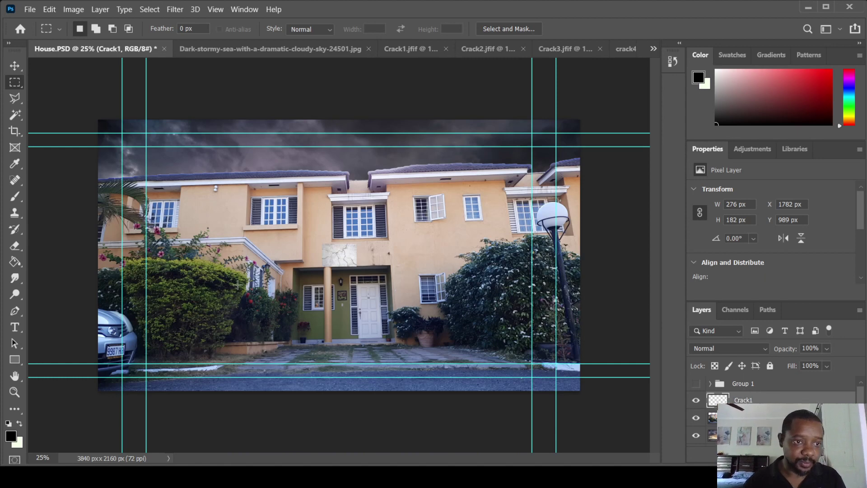
Move the crack texture onto the wall strip between the two upper windows and rotate it about 89° so it stands upright
left_click(14, 65)
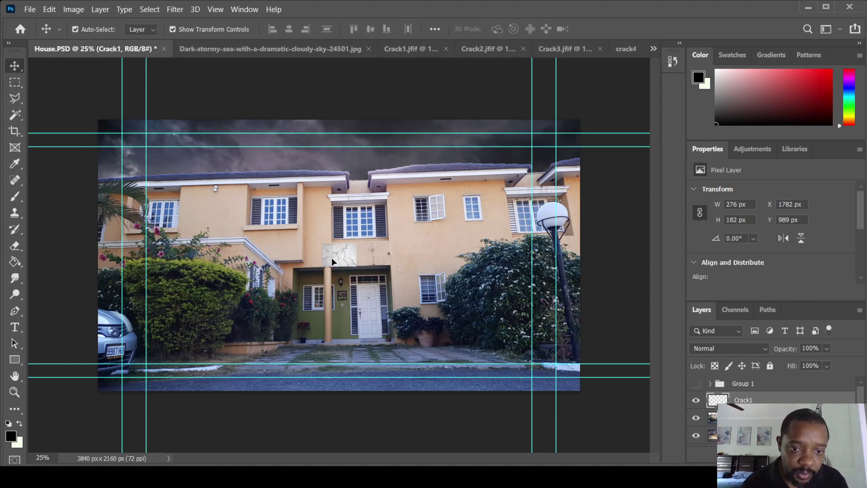
left_click_drag(332, 260, 309, 199)
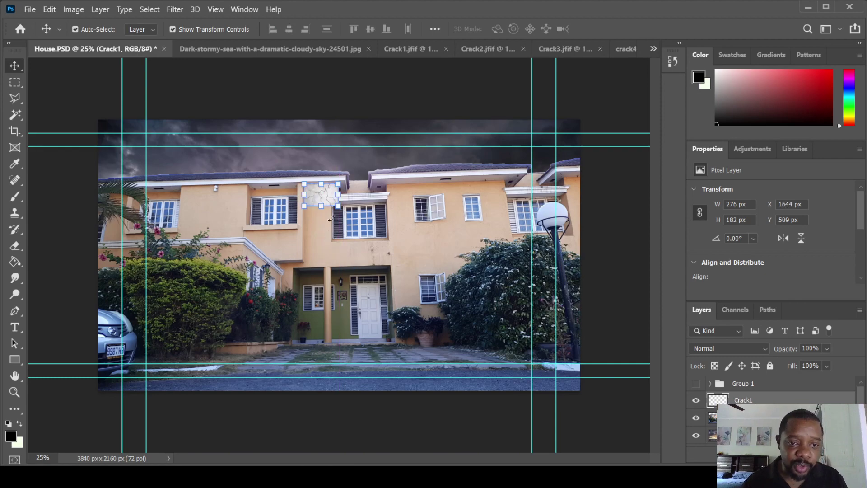
key("ctrl+plus")
key("ctrl+plus")
key("ctrl+plus")
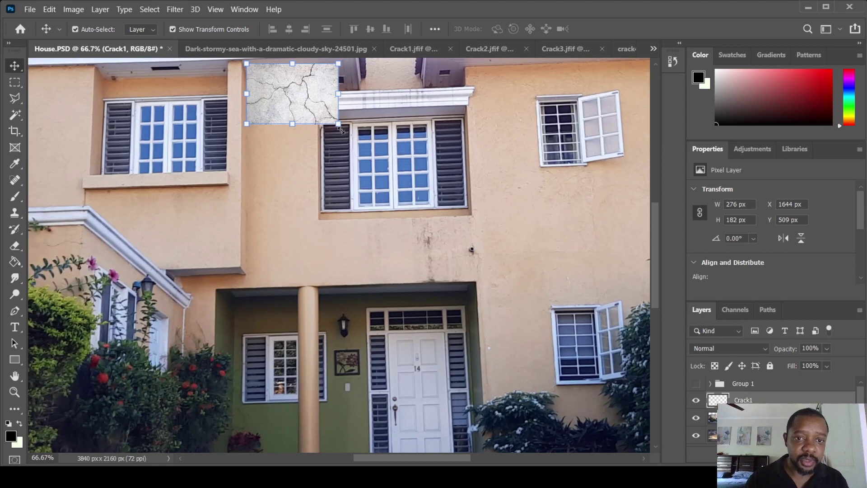
key("ctrl+t")
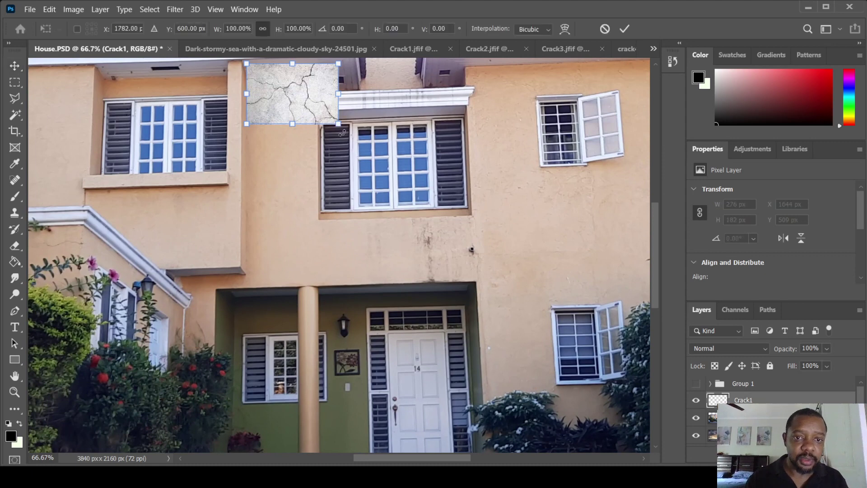
left_click_drag(342, 132, 240, 165)
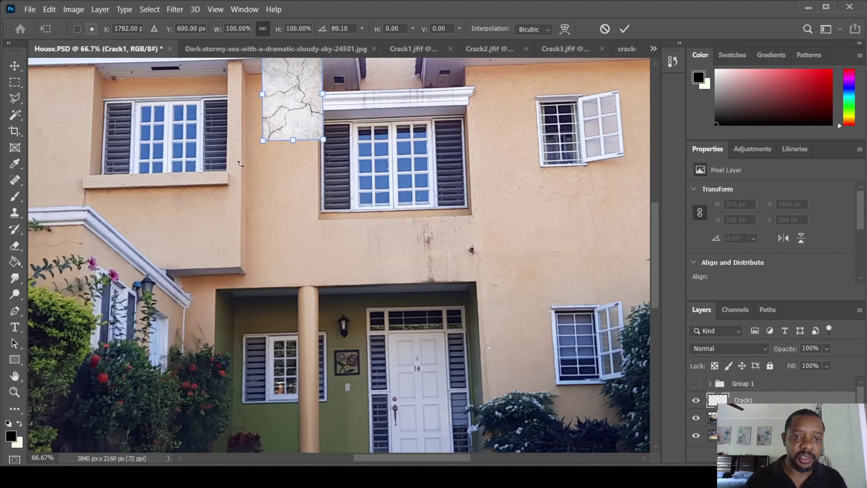
left_click_drag(290, 117, 275, 133)
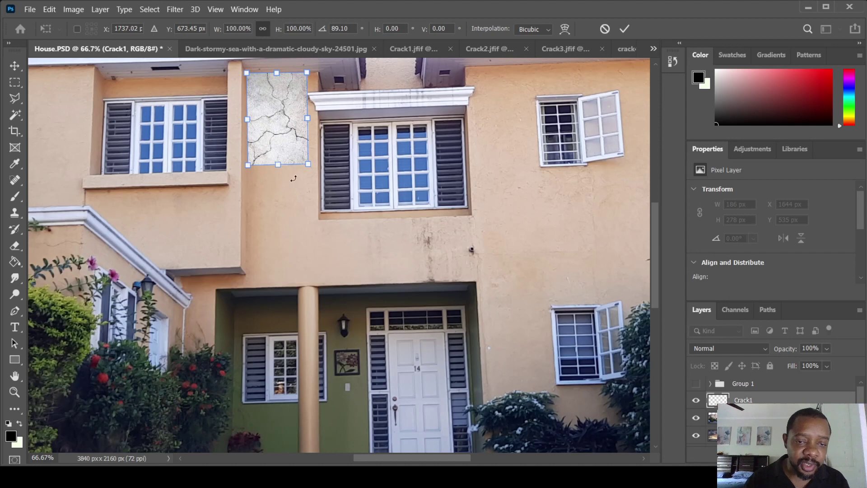
Distort the crack texture to about 218 by 620 px so it fills the wall strip from the eave to above the porch
scroll(297, 171, "up", 3)
scroll(299, 173, "up", 2)
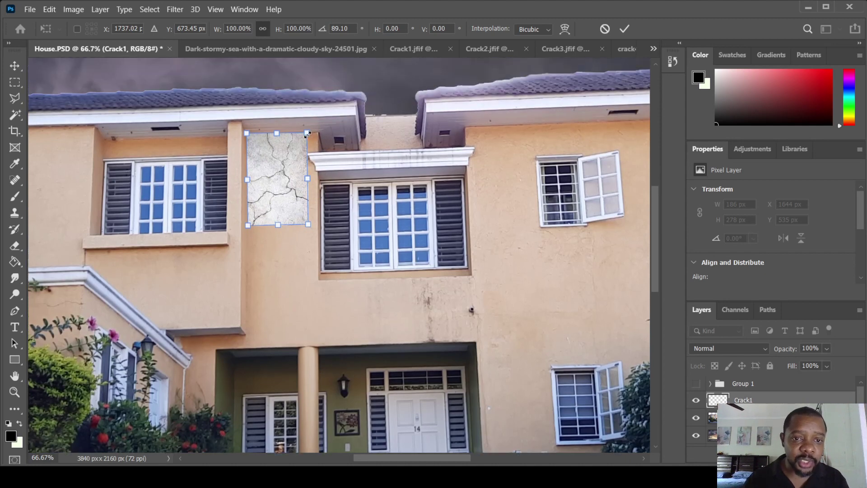
left_click_drag(310, 132, 321, 134)
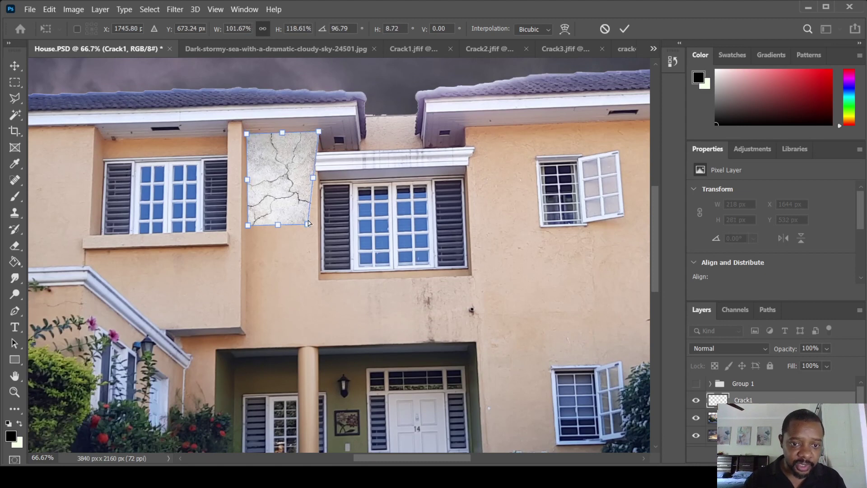
left_click_drag(307, 224, 283, 334)
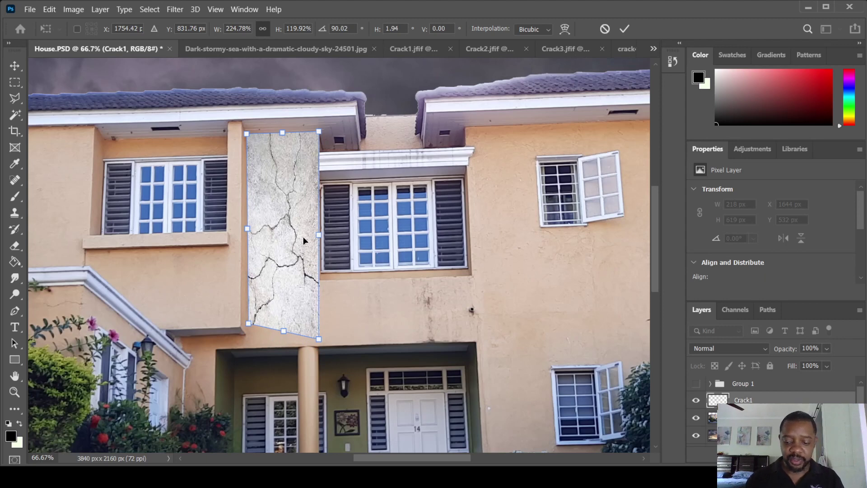
key("Return")
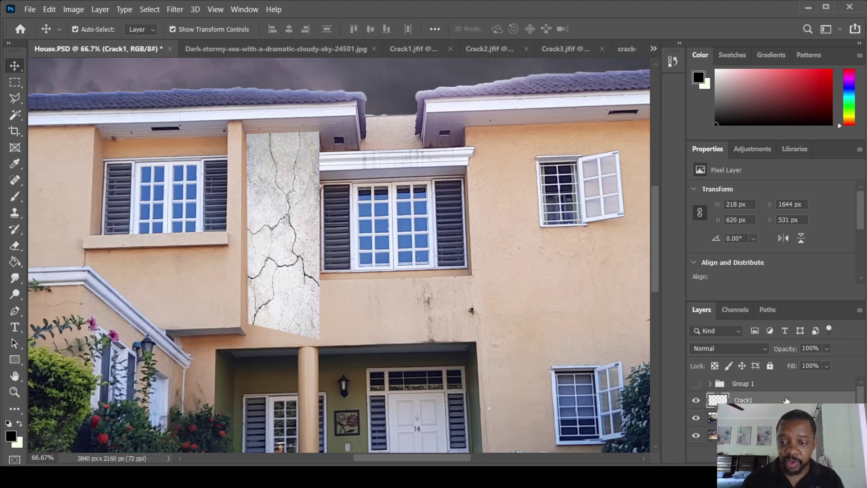
Compare the Darken and Multiply blend modes on the Crack1 layer and leave it set to Multiply
key("h")
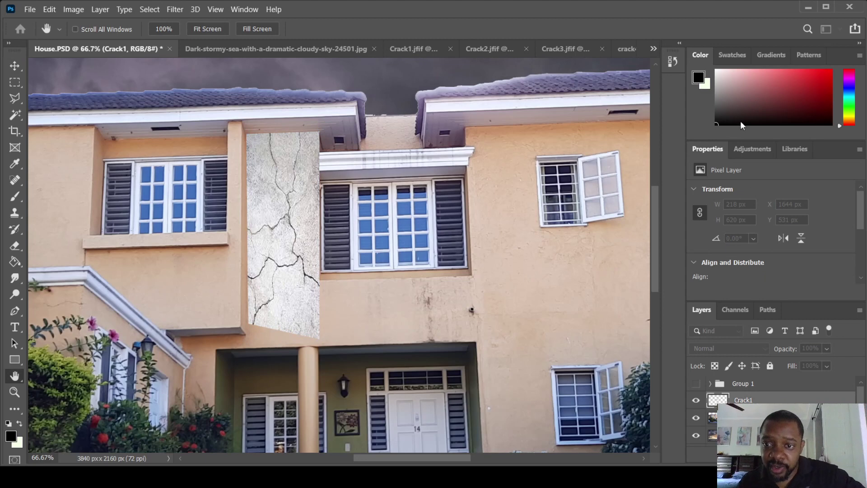
key("shift+alt+k")
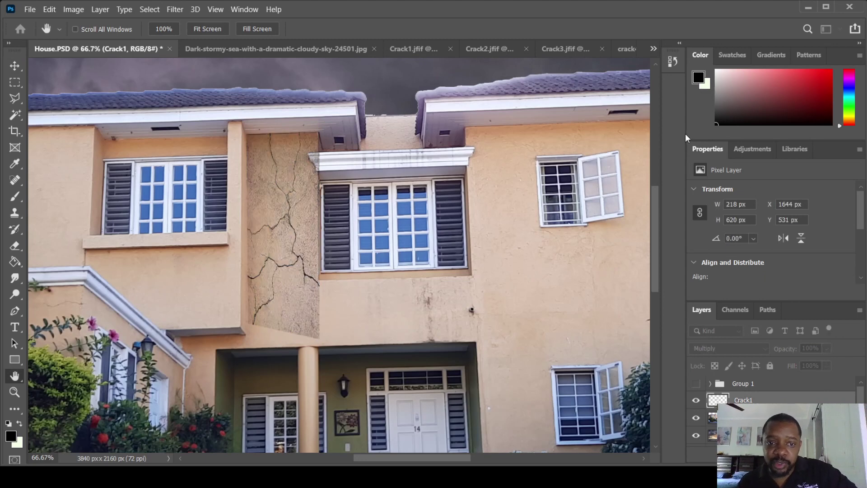
key("shift+alt+m")
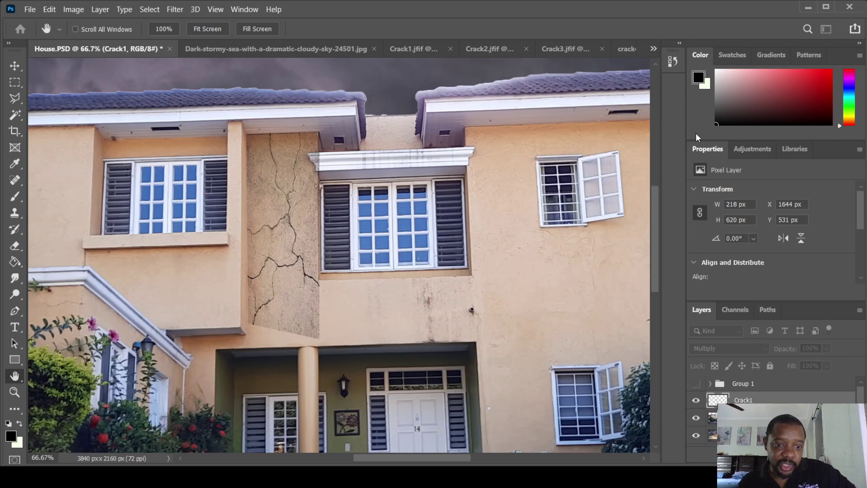
key("shift+alt+k")
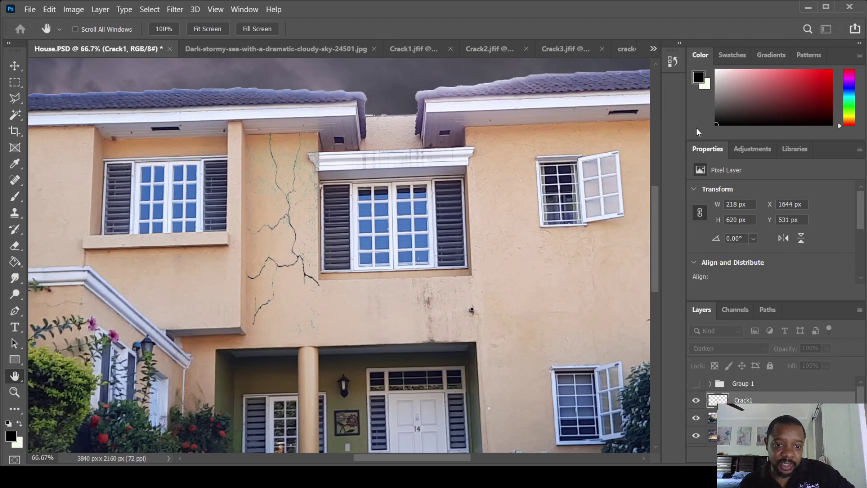
key("shift+alt+m")
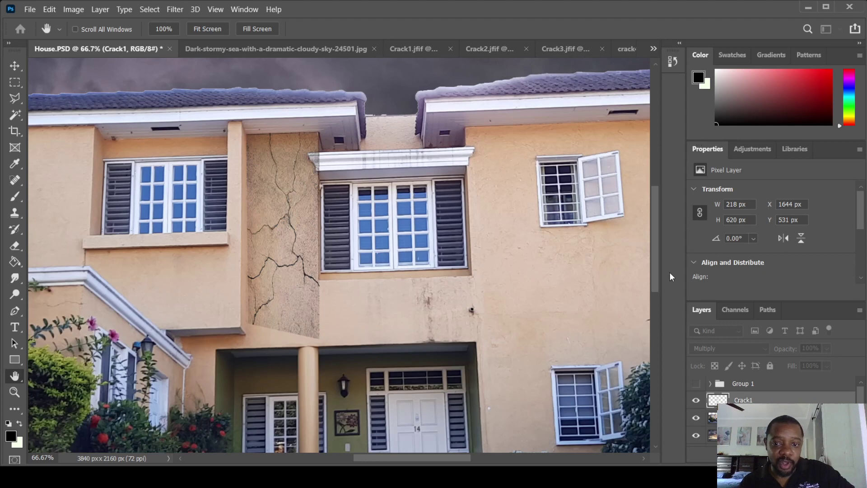
Extend the crack texture's lower corners down to the porch opening, making the layer about 223 by 652 px
key("v")
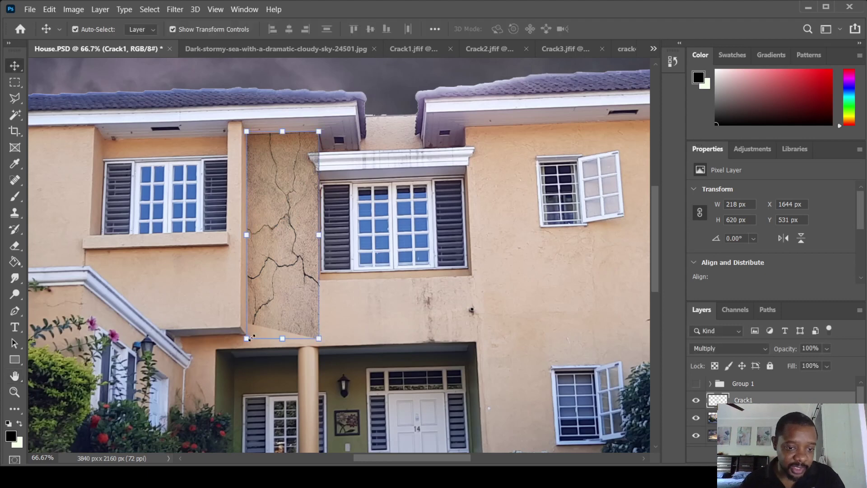
left_click_drag(245, 338, 243, 368)
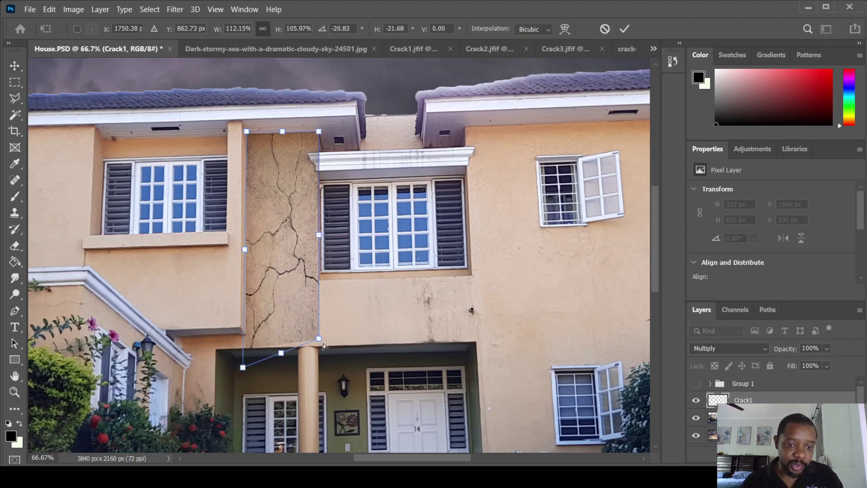
left_click_drag(319, 339, 319, 346)
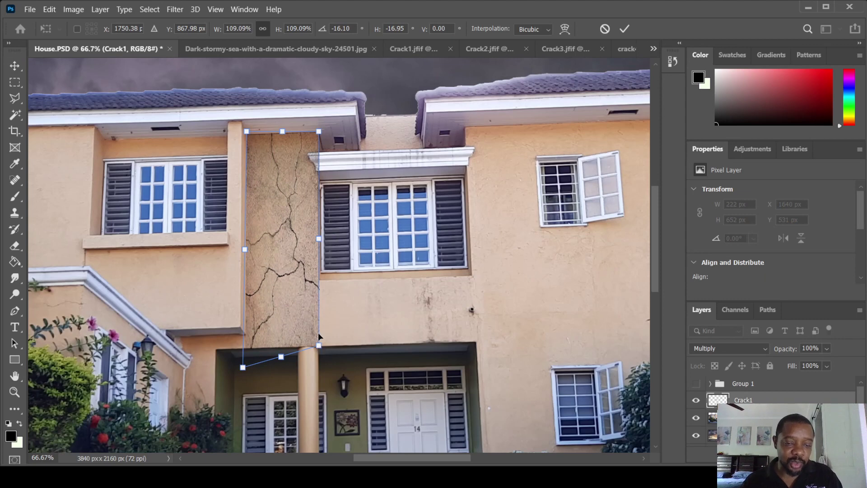
key("Escape")
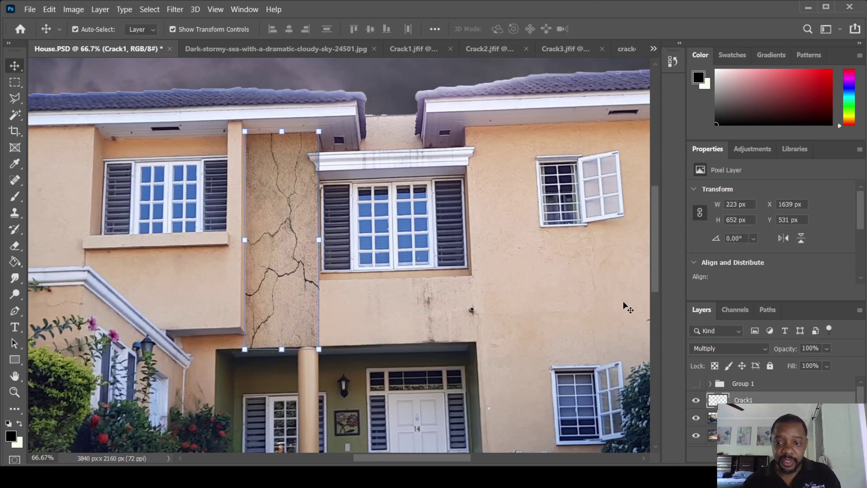
Compare the Color Burn and Darken blend modes on the Crack1 layer and leave it set to Color Burn
key("h")
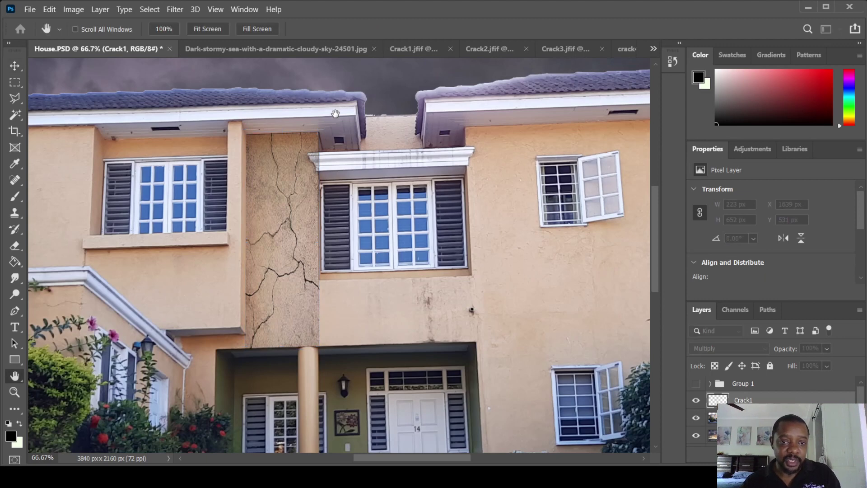
key("shift+plus")
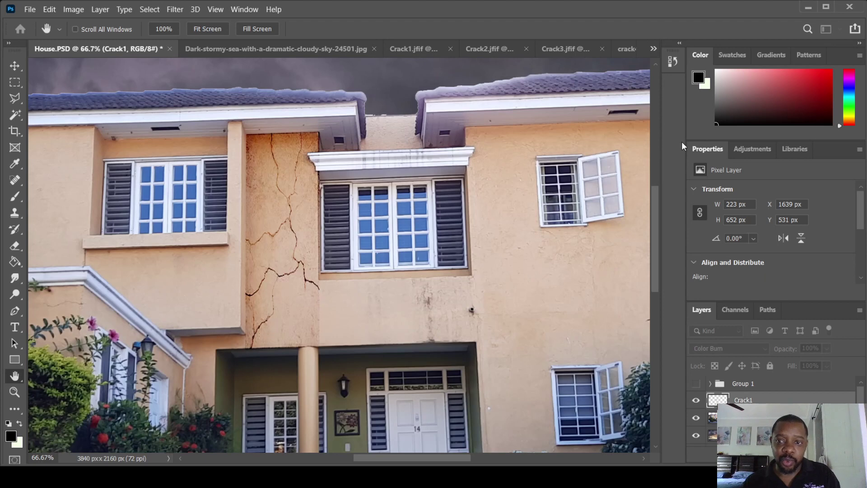
key("shift+minus")
key("shift+minus")
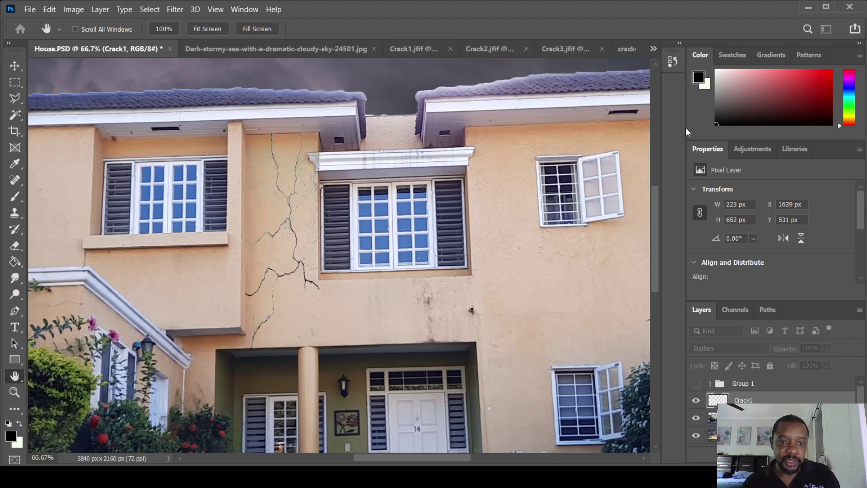
key("shift+plus")
key("shift+plus")
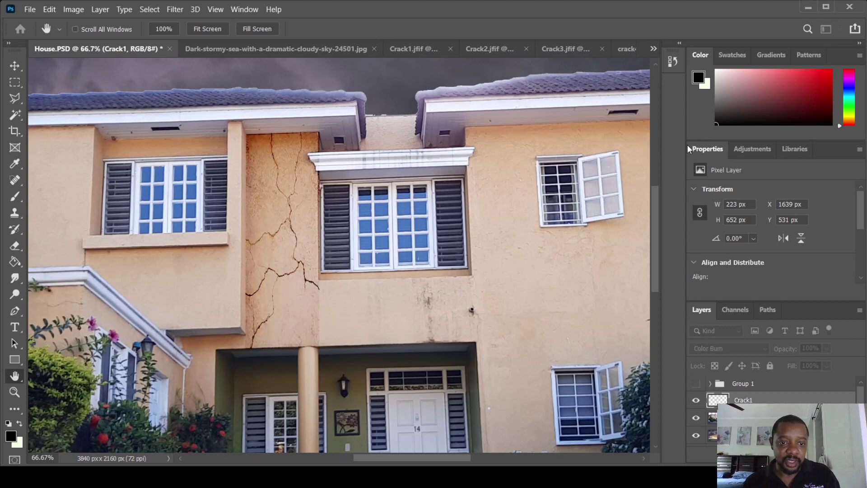
key("shift+minus")
key("shift+minus")
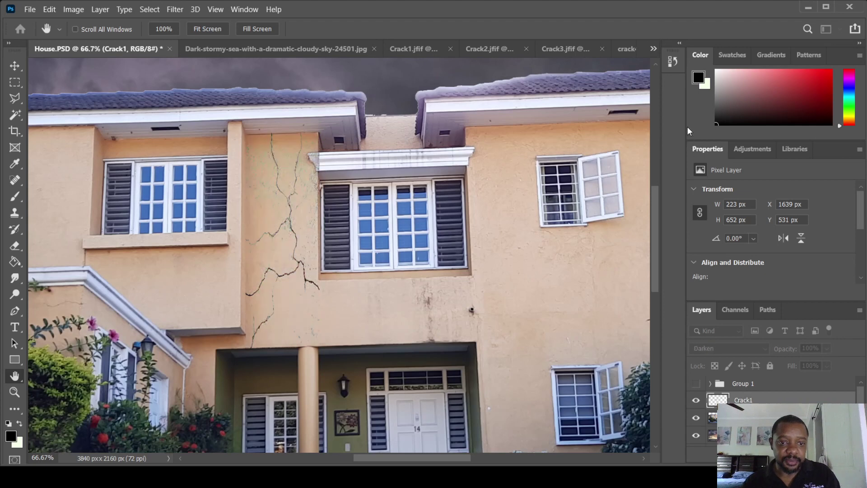
key("shift+plus")
key("shift+plus")
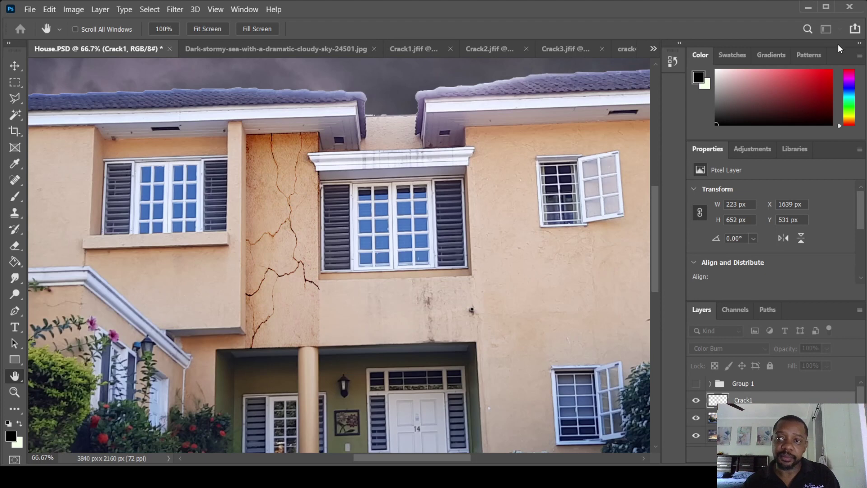
key("v")
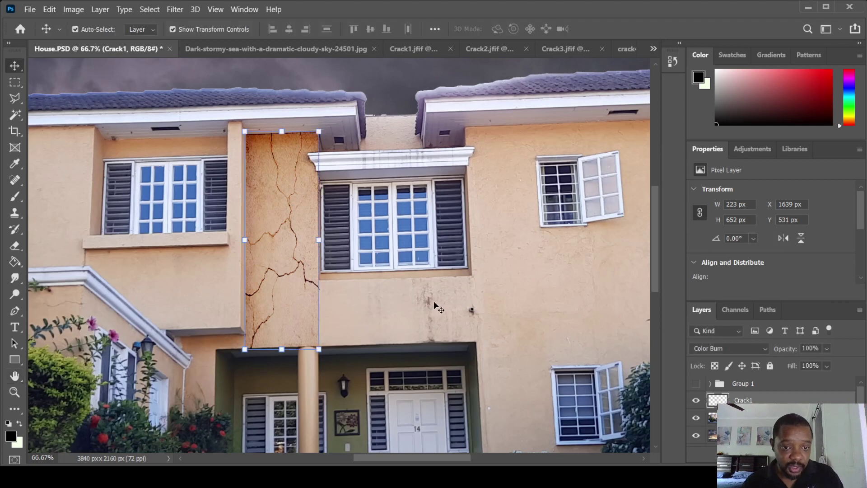
Copy the whole Crack2.jfif image into House.PSD and place it on the wall below the middle upper window
left_click(438, 47)
left_click(487, 49)
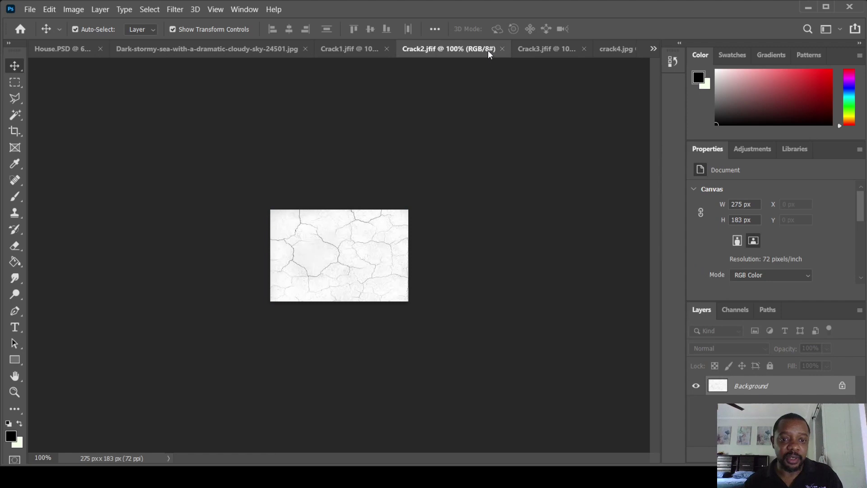
left_click(14, 82)
left_click_drag(262, 204, 436, 329)
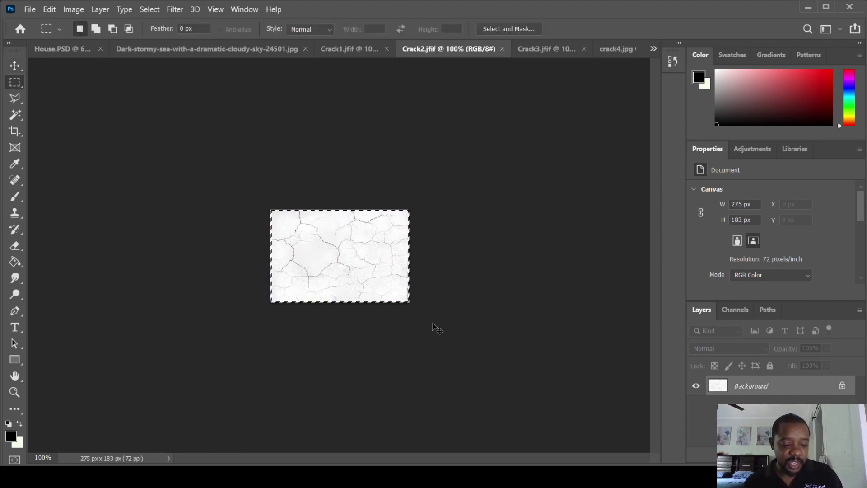
left_click_drag(281, 239, 332, 310)
left_click(14, 66)
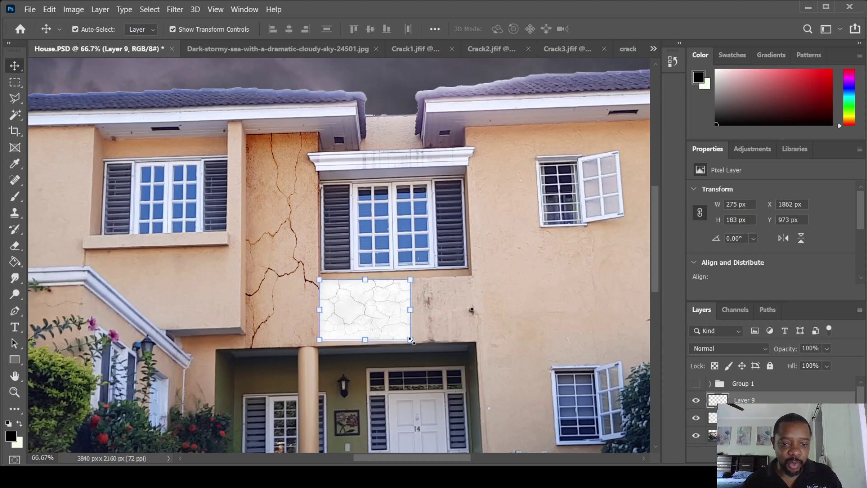
Distort the pasted crack texture to about 476 by 213 px so it fills the wall between the middle window and the porch
left_click_drag(412, 342, 477, 344)
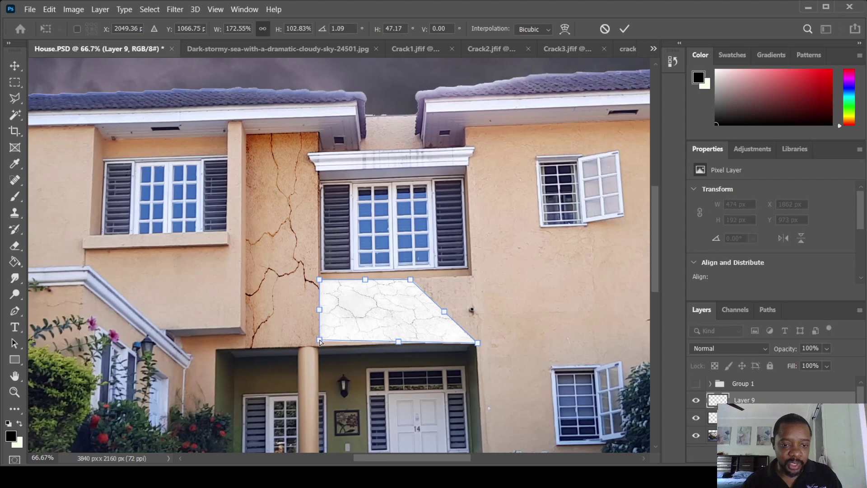
left_click_drag(320, 341, 319, 346)
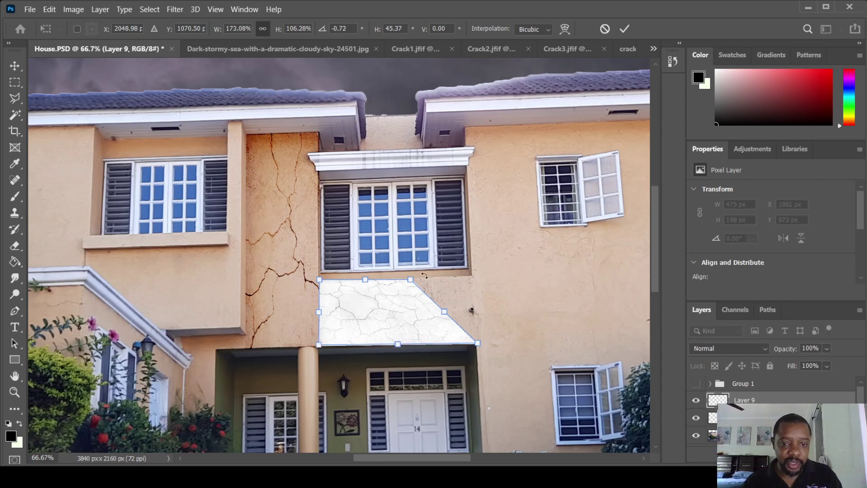
left_click_drag(412, 281, 475, 277)
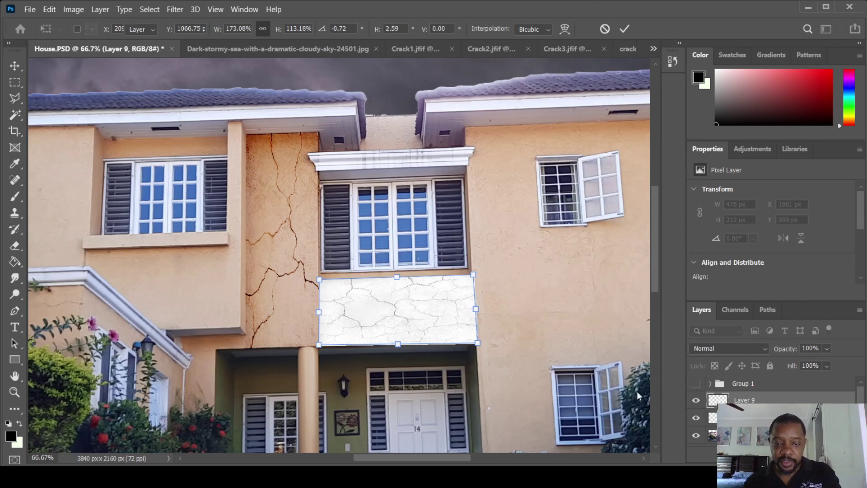
key("Return")
Compare the Multiply, Color Burn, Linear Burn and Darken blend modes on Layer 9 and leave it set to Multiply
key("h")
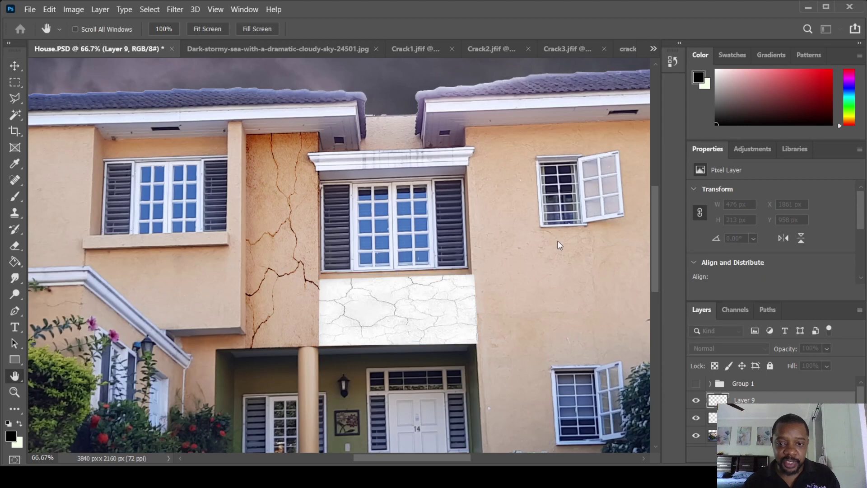
key("shift+alt+m")
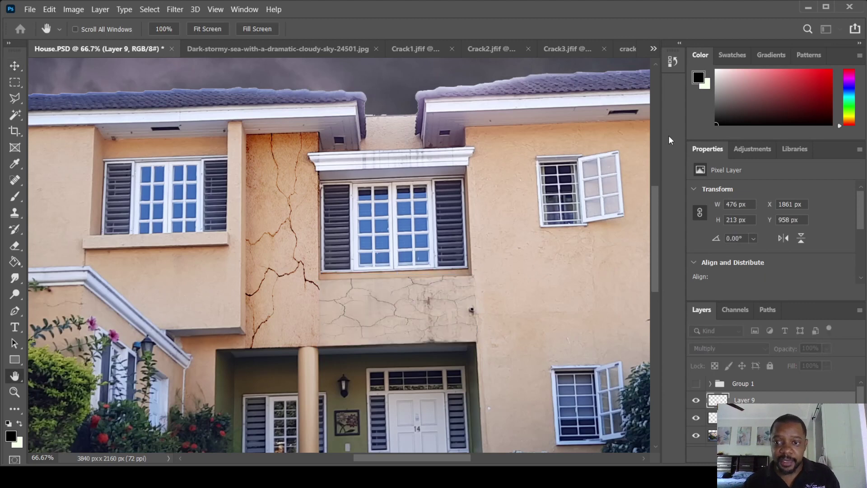
key("shift+alt+b")
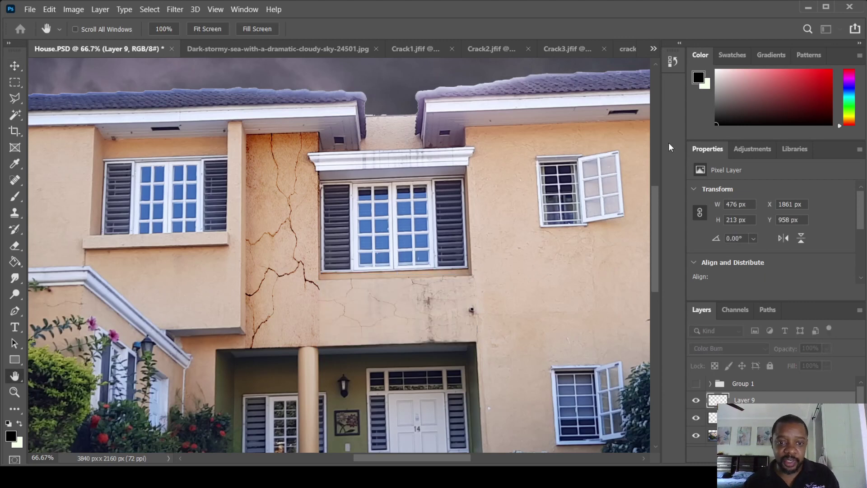
key("shift+alt+a")
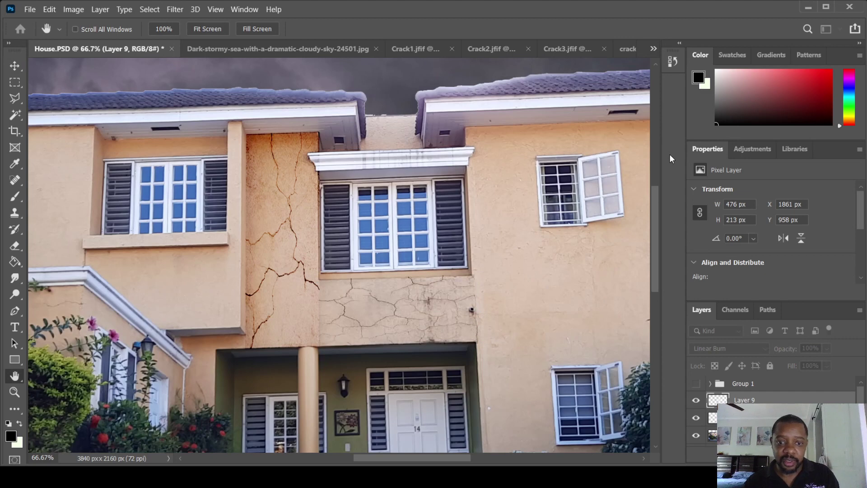
key("shift+plus")
key("shift+minus")
key("shift+minus")
key("shift+minus")
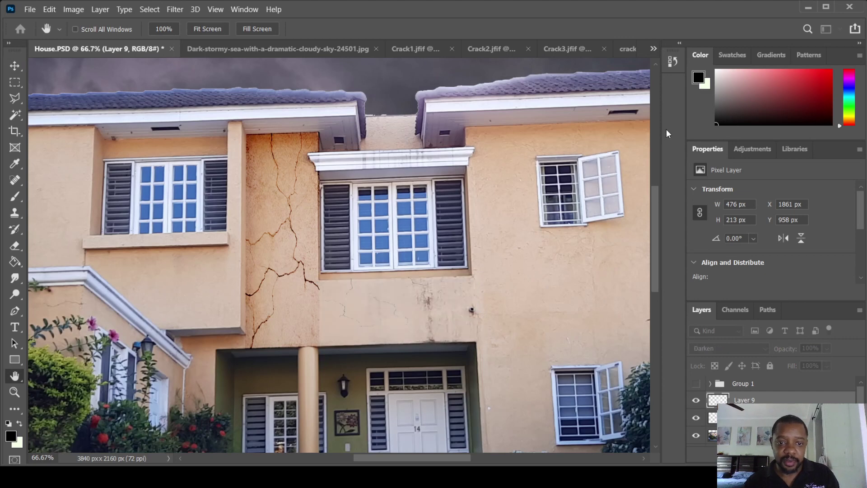
key("shift+minus")
key("shift+plus")
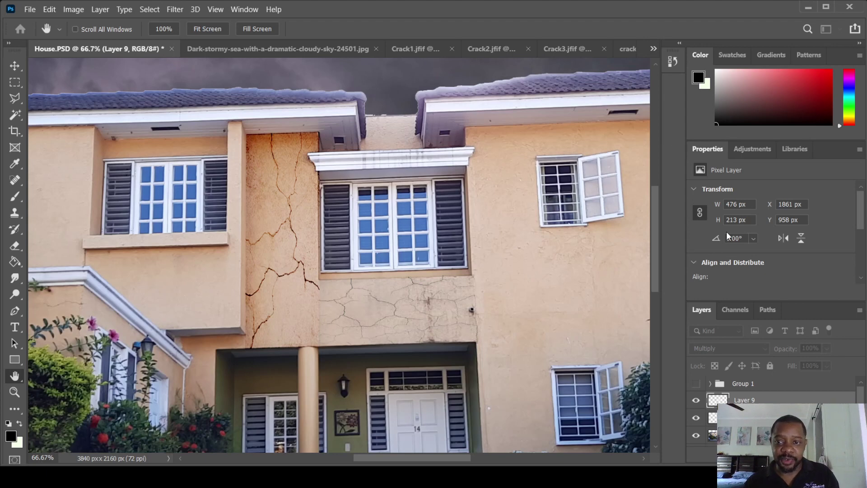
Adjust the upper corners of Layer 9 to follow the wall edge below the window sill, making the layer about 476 by 210 px
key("v")
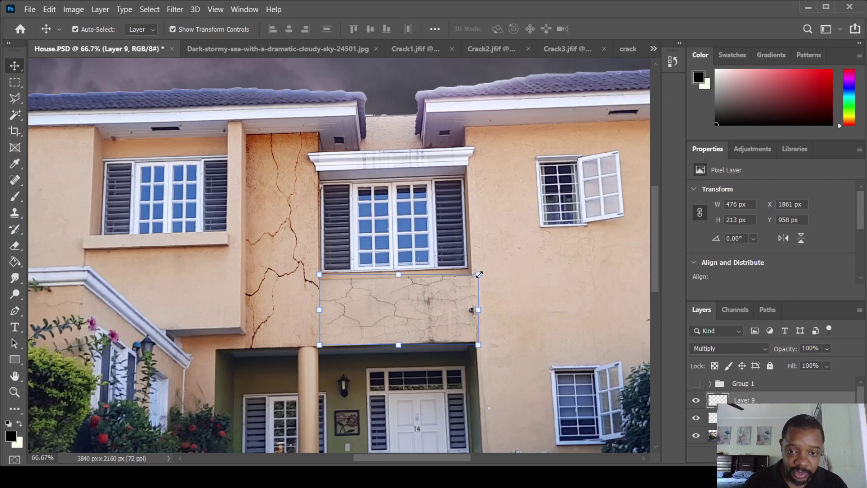
left_click_drag(479, 274, 473, 276)
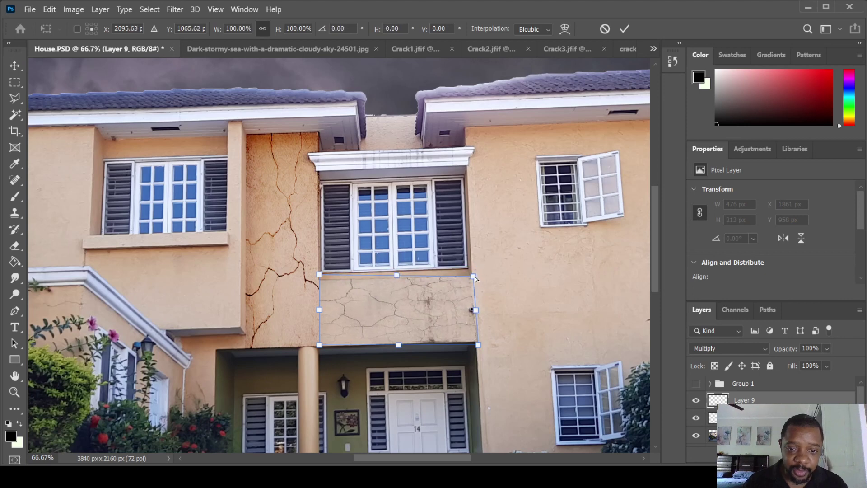
left_click_drag(319, 276, 319, 277)
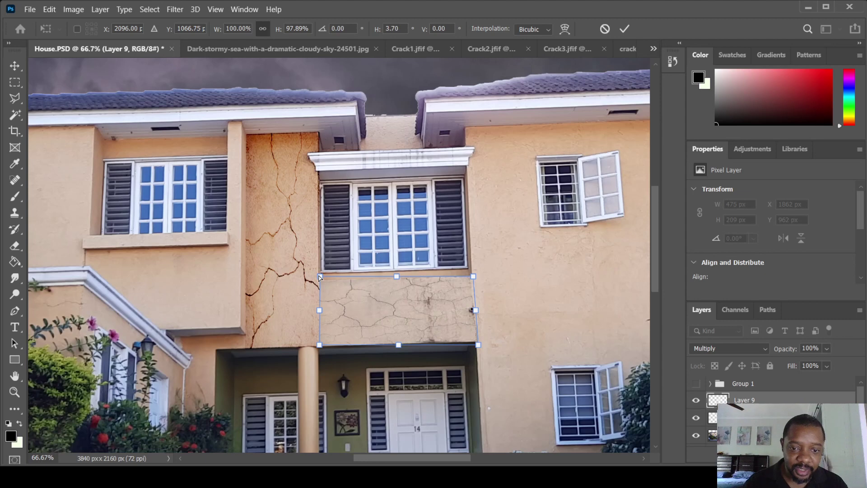
key("Return")
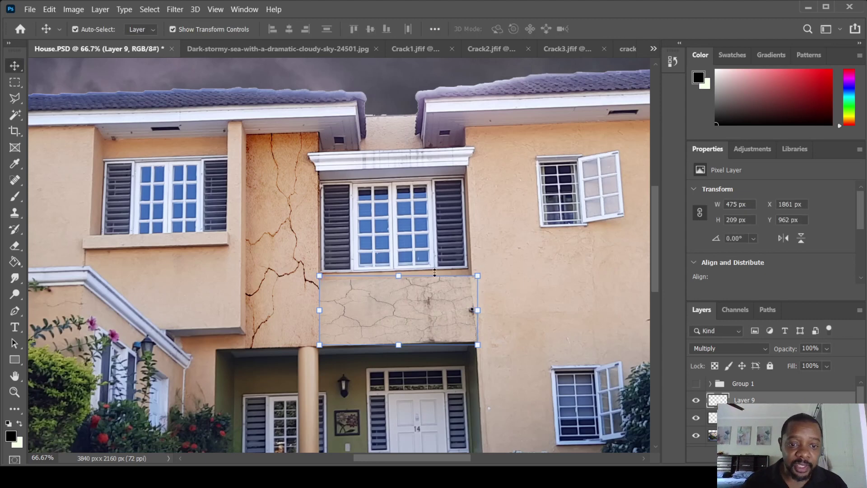
key("ctrl")
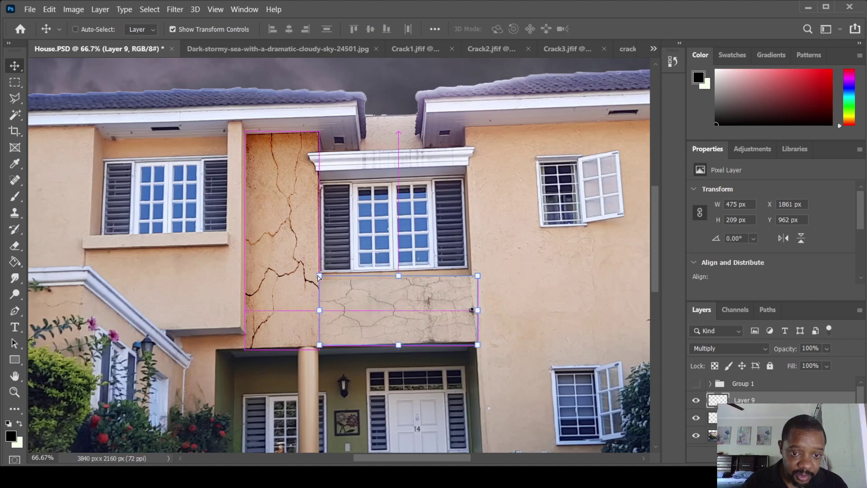
left_click_drag(319, 276, 319, 282)
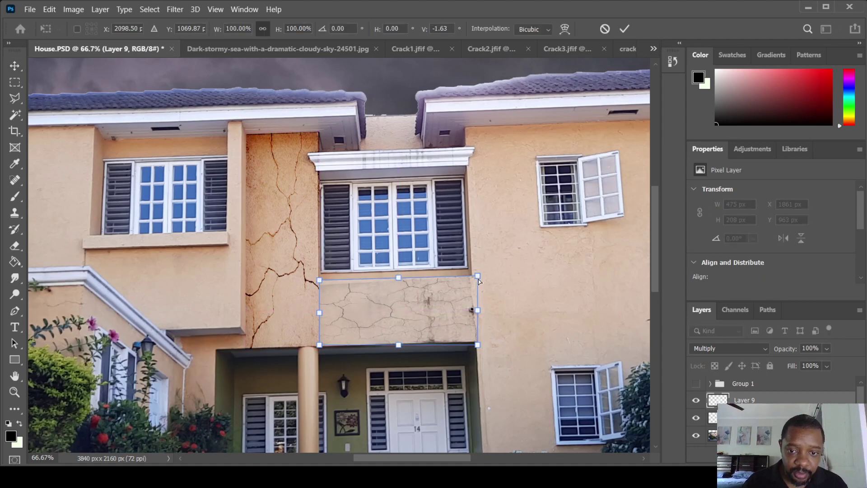
left_click_drag(477, 277, 481, 277)
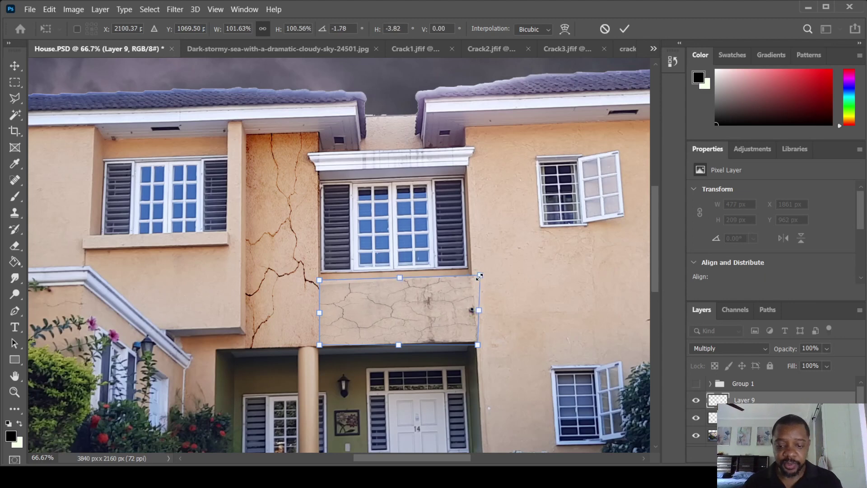
key("Return")
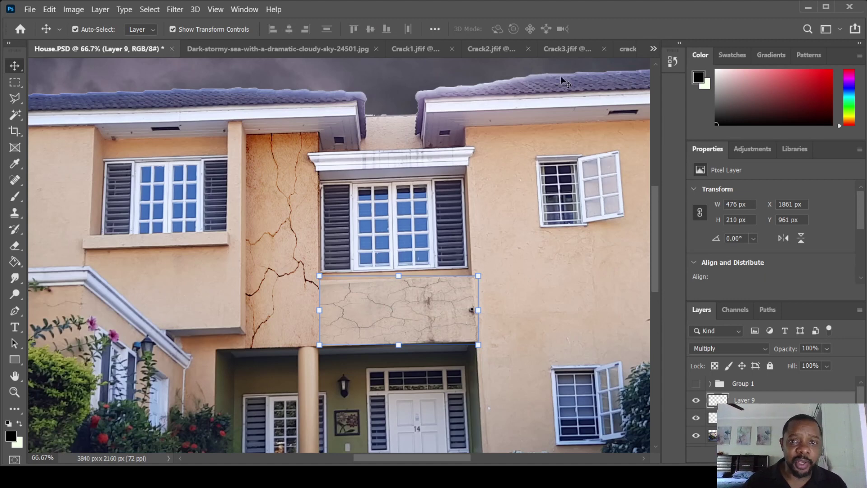
Copy the whole Crack3.jfif image and paste it into House.PSD as a new layer
left_click(563, 49)
left_click(15, 82)
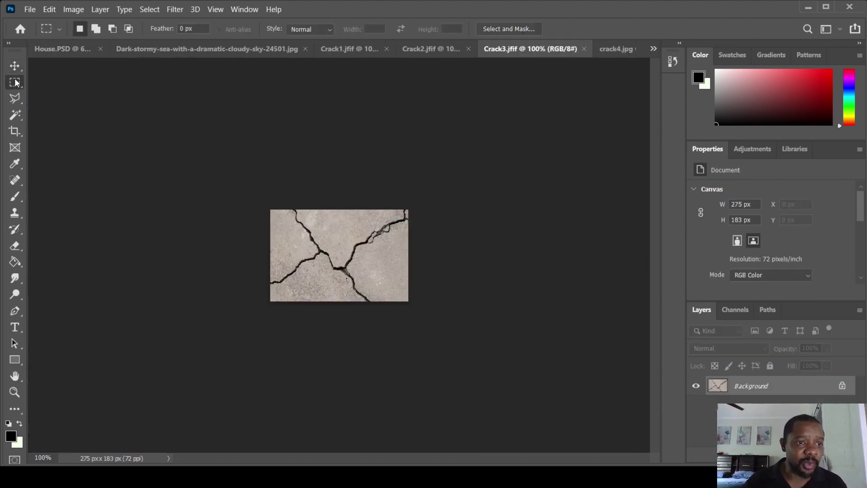
left_click_drag(262, 206, 409, 302)
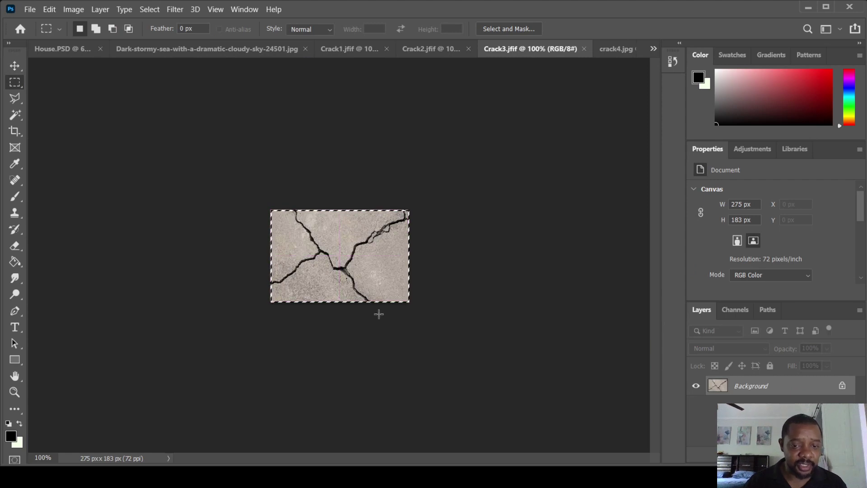
left_click(57, 49)
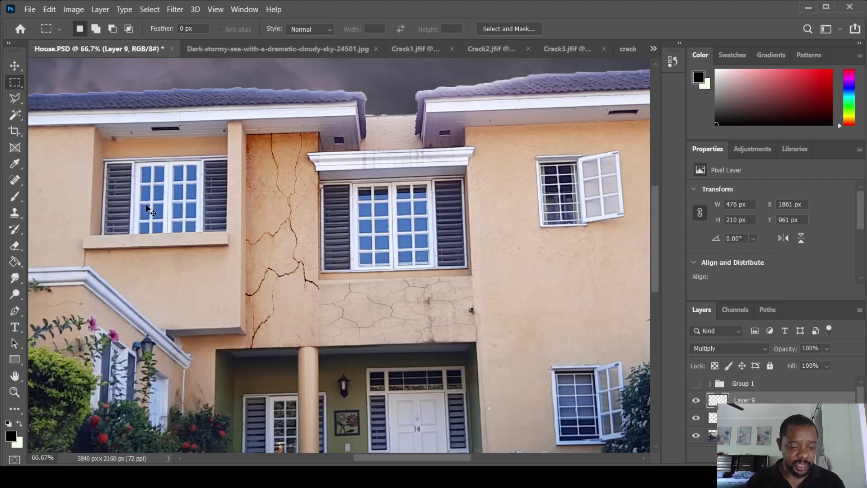
key("ctrl+v")
Move the pasted Crack3 texture onto the upper wall just beside the leftmost upper window, under the eaves
left_click(14, 66)
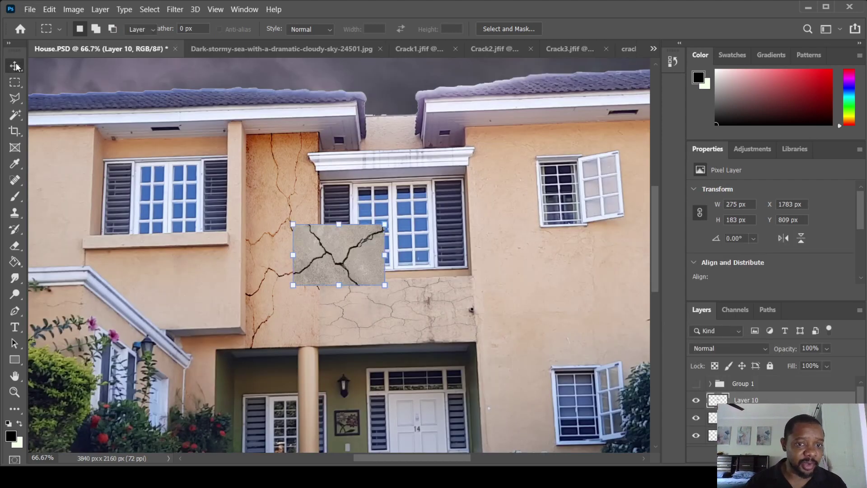
left_click_drag(331, 253, 74, 199)
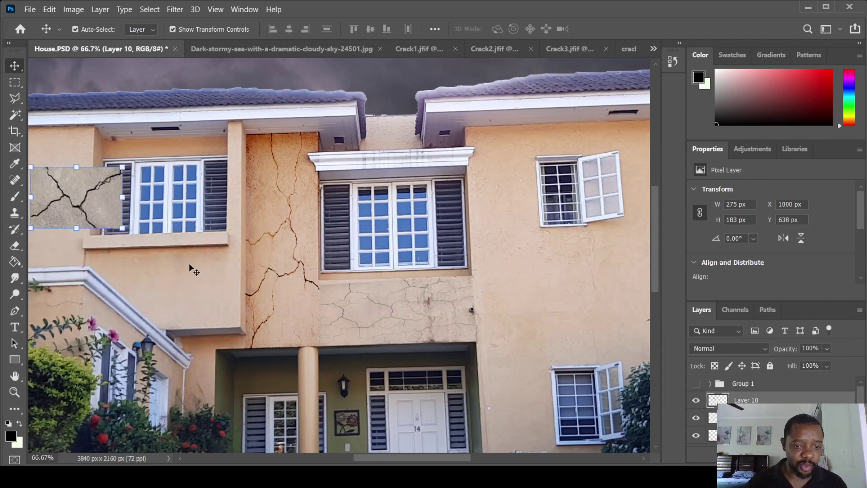
left_click_drag(189, 263, 315, 183)
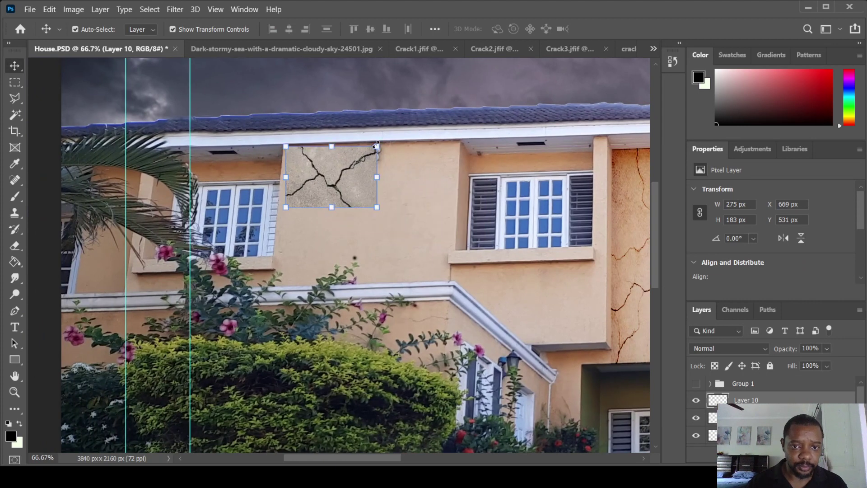
Distort the corners of Layer 10 to follow the wall edge and eaves, making the layer about 310 by 236 px
left_click_drag(377, 145, 377, 142)
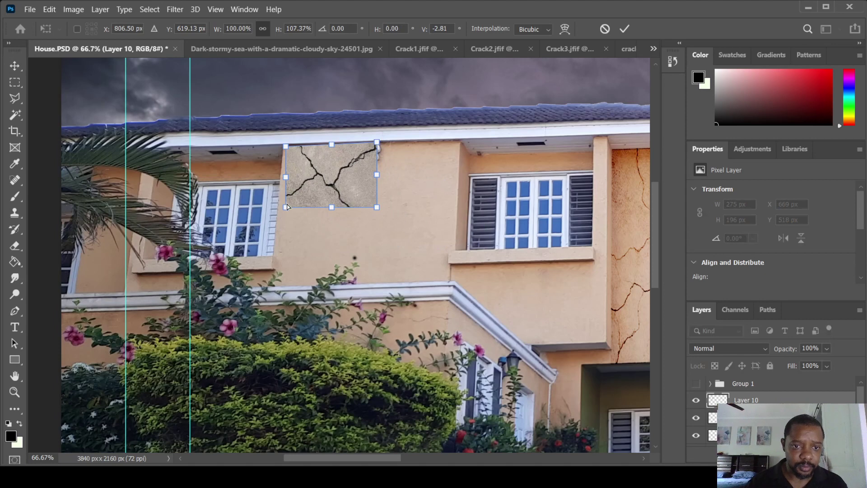
left_click_drag(287, 207, 277, 218)
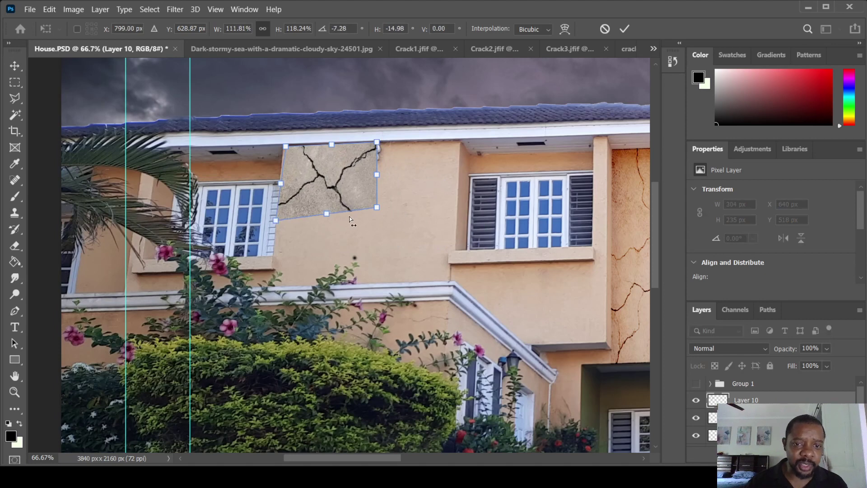
left_click_drag(374, 207, 377, 219)
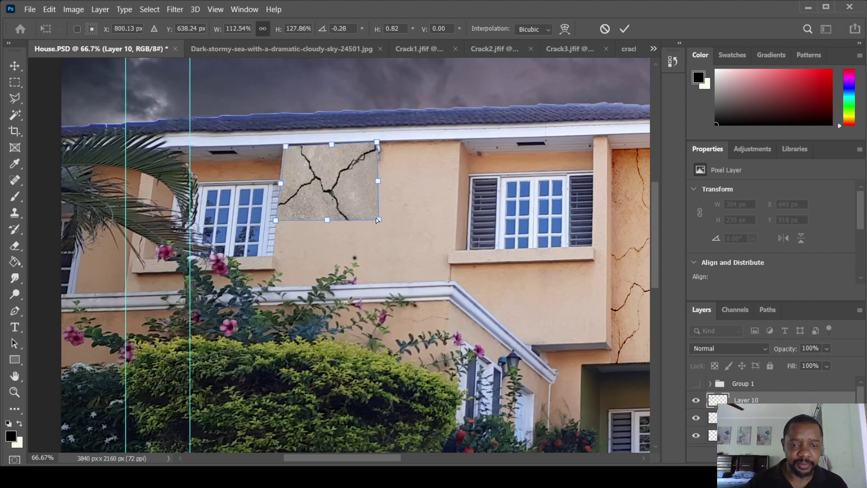
key("Return")
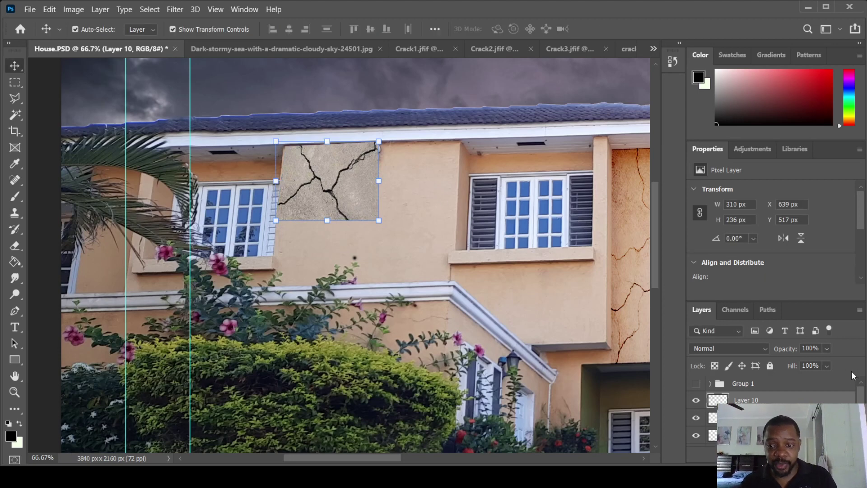
Compare blend modes from Darken and Multiply through Lighten, Overlay and Soft Light on Layer 10 and leave it set to Hard Light
key("h")
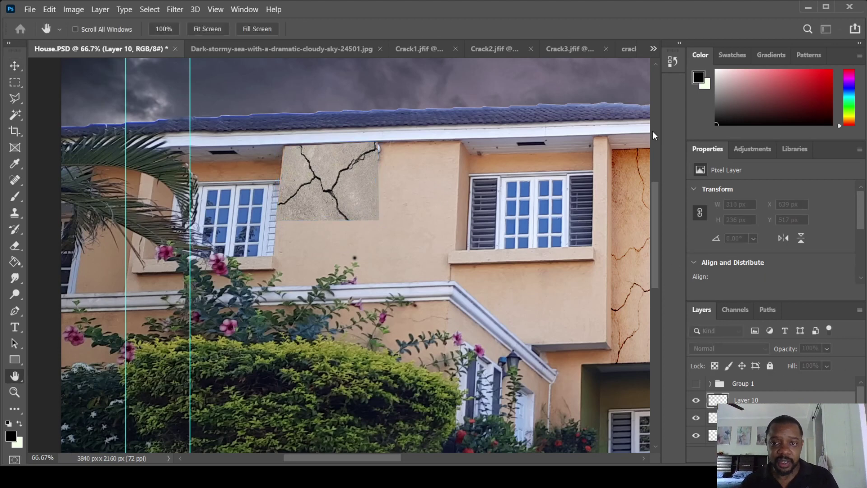
key("shift+plus")
key("shift+plus")
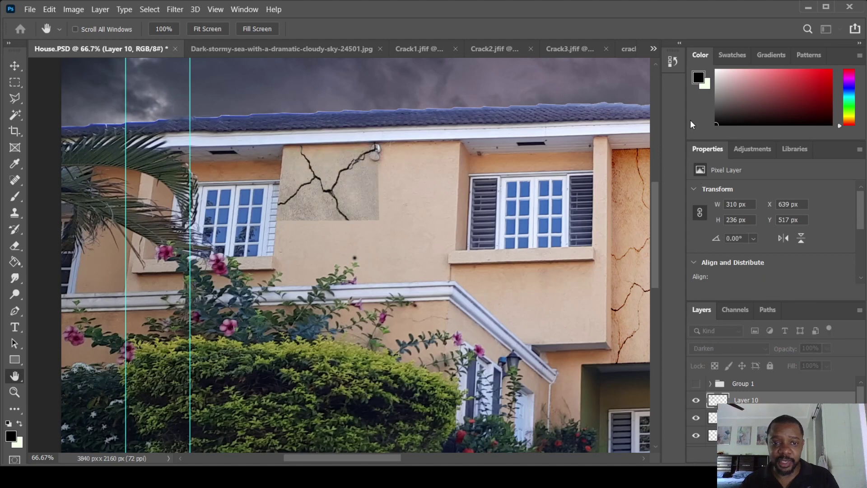
key("shift+plus")
key("shift+plus")
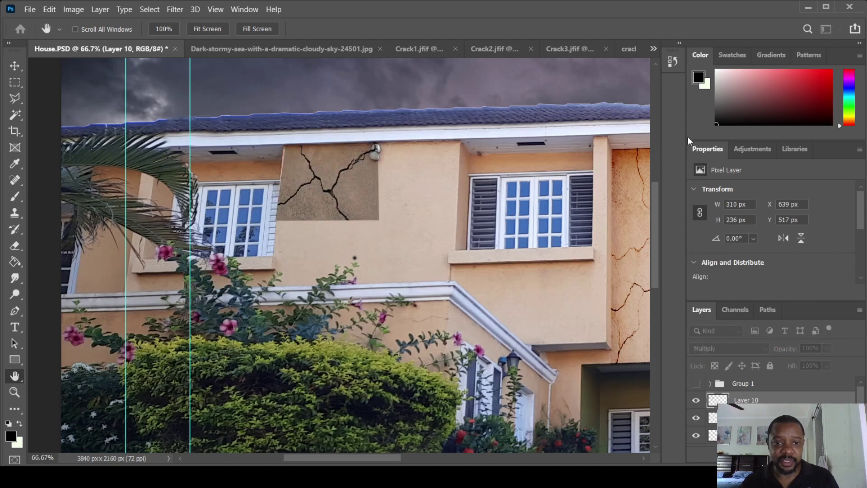
key("shift+plus")
key("shift+plus")
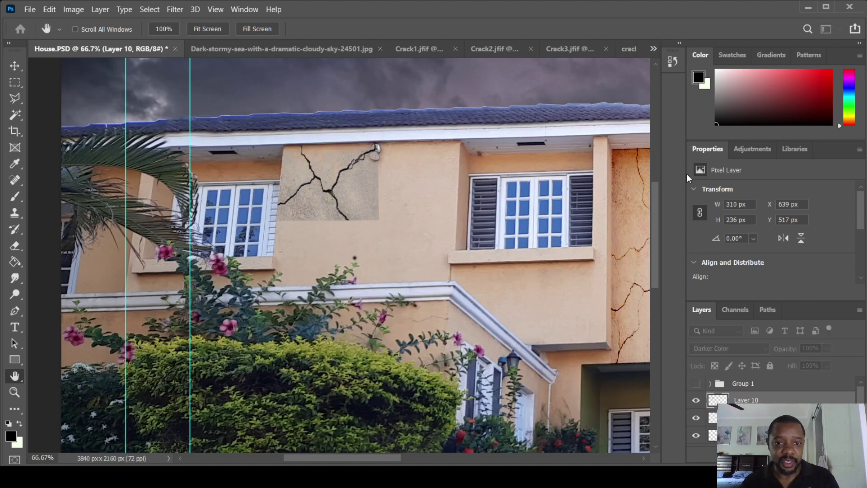
key("shift+plus")
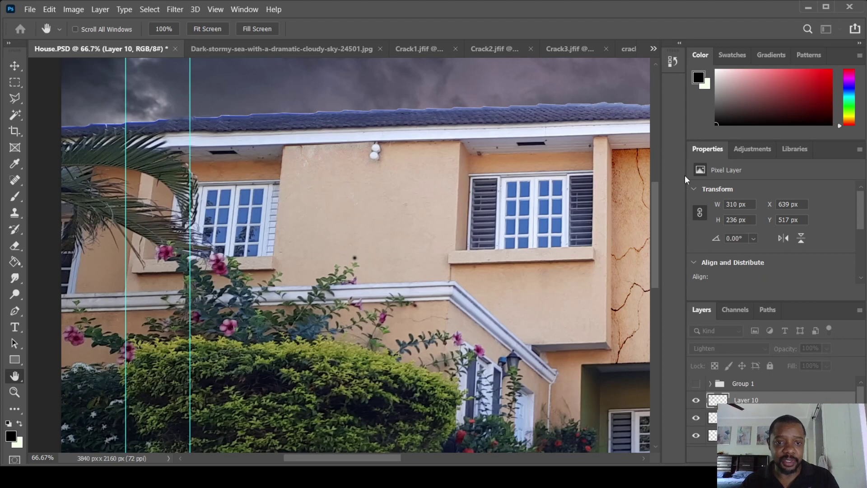
key("shift+plus")
key("shift+plus")
key("shift+plus")
key("shift+plus")
key("shift+plus")
key("shift+plus")
key("shift+plus")
key("shift+minus")
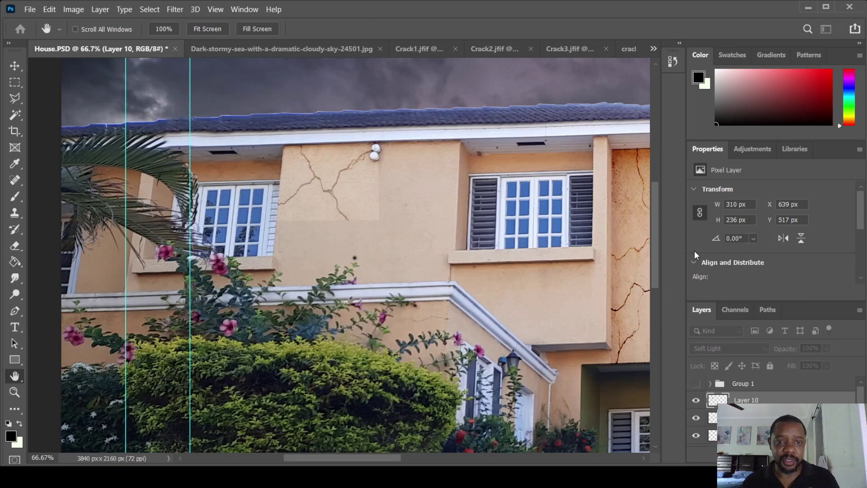
key("shift+plus")
key("shift+plus")
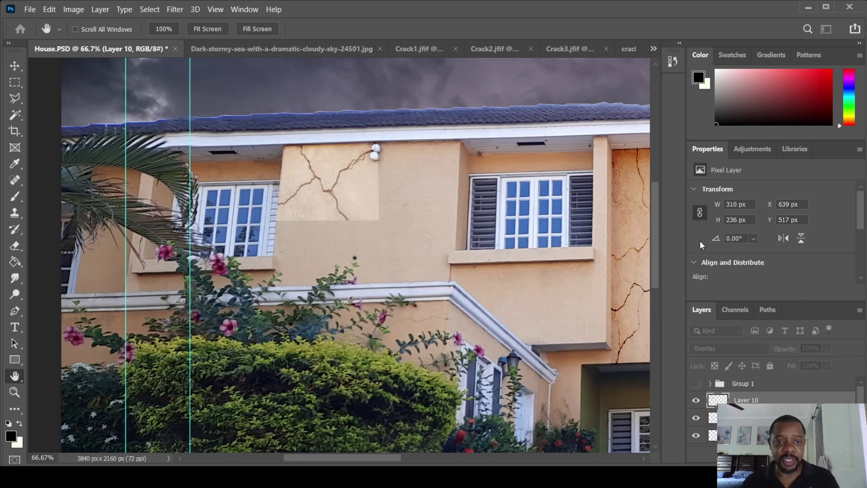
key("shift+minus")
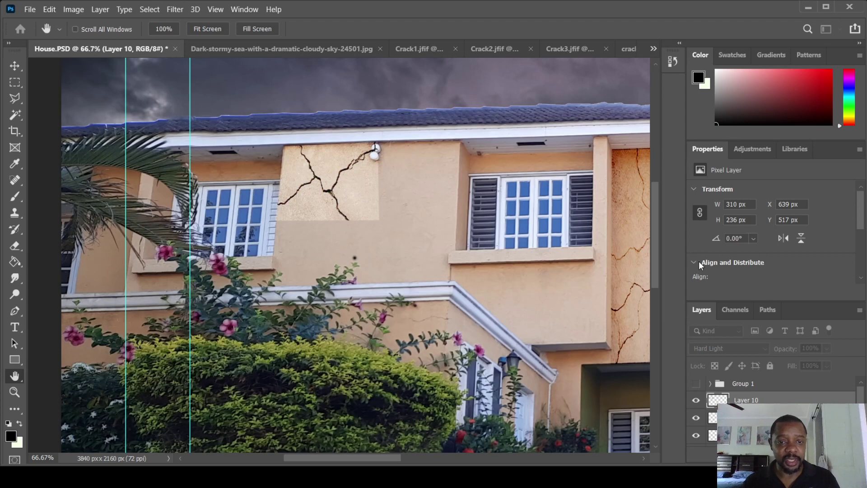
key("v")
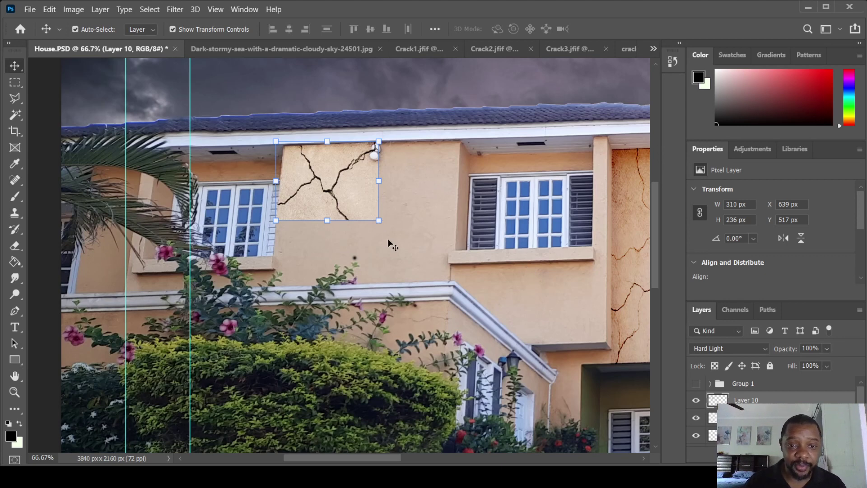
Copy the whole crack4.jpg image and paste it into House.PSD as a new layer above the house layer
left_click(438, 269)
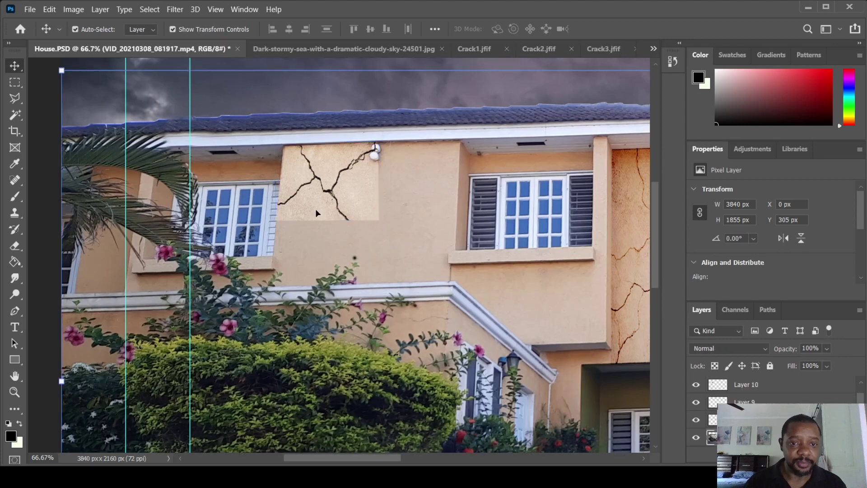
left_click(600, 50)
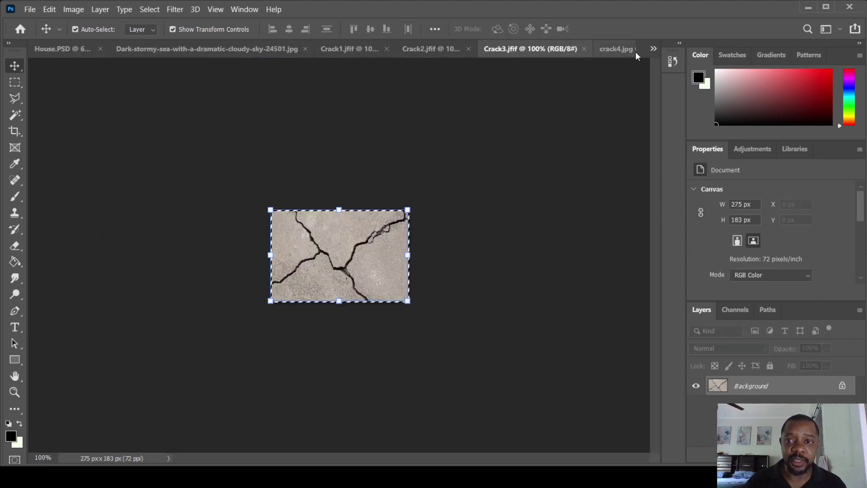
key("ctrl+Tab")
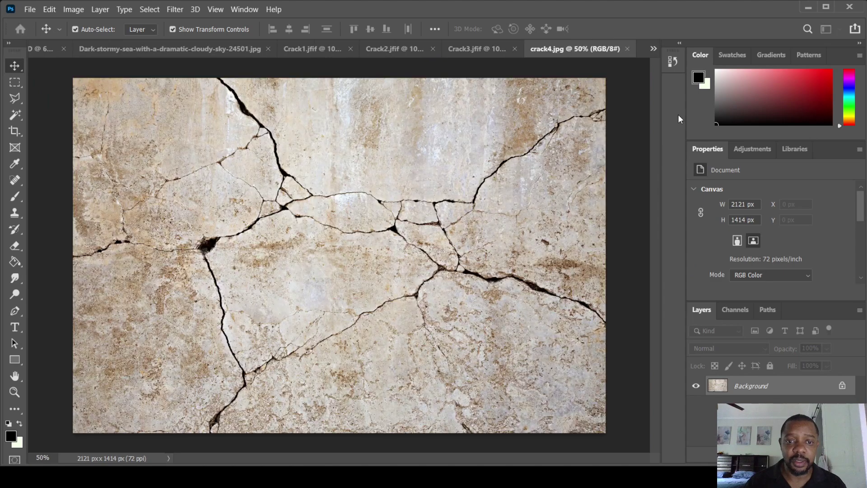
left_click(15, 82)
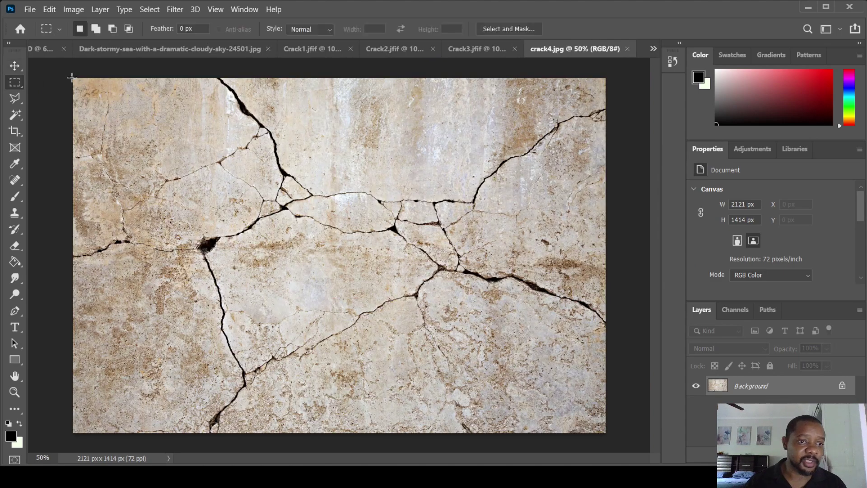
left_click_drag(70, 77, 610, 450)
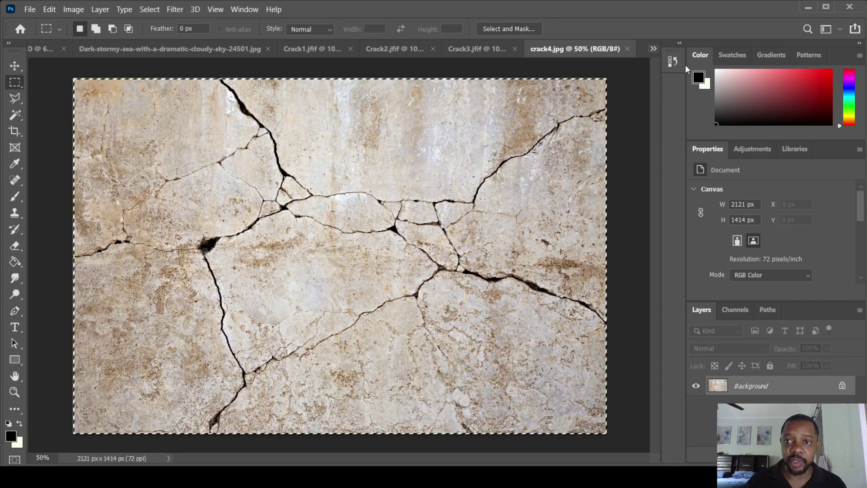
key("ctrl+c")
key("ctrl+Tab")
key("ctrl+v")
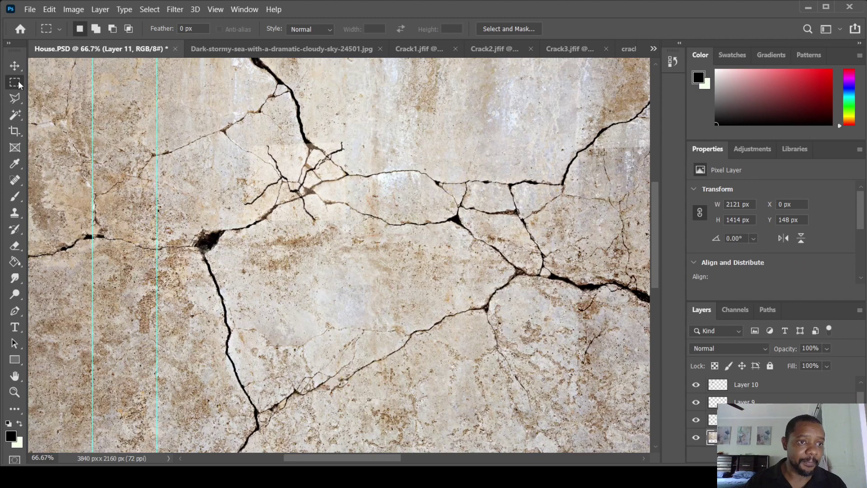
Scale the pasted crack4 texture to 21.58% and place it on the wall between the upper and lower open windows beside the porch
left_click(14, 65)
left_click_drag(142, 206, 151, 199)
scroll(152, 200, "down", 3)
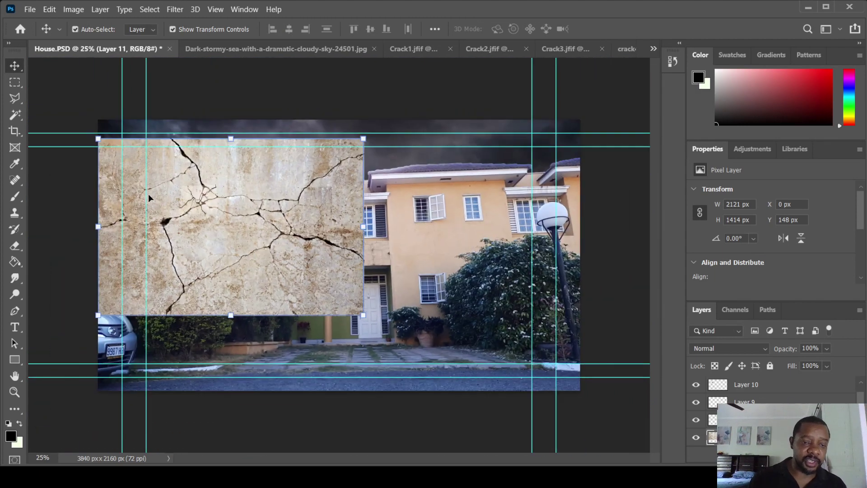
left_click_drag(97, 141, 413, 253)
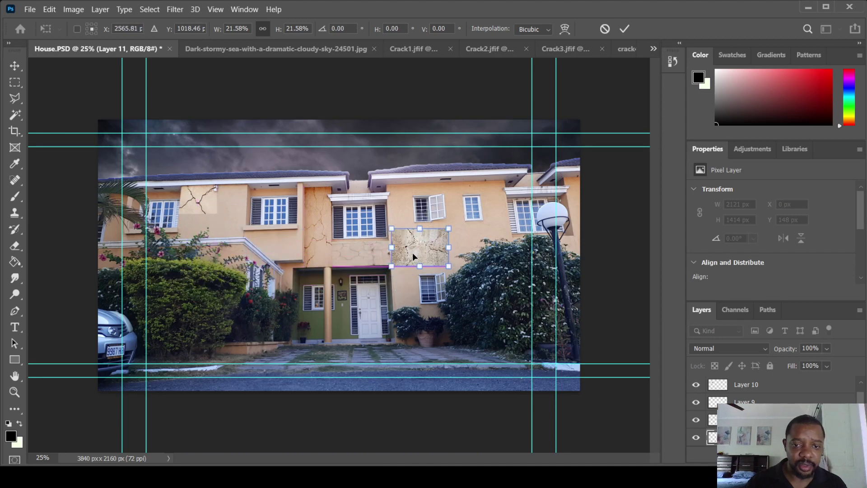
key("Return")
Move the Layer 10 crack below the sill of the shuttered window and Layer 11 onto the wall beside the leftmost upper window
left_click(198, 202)
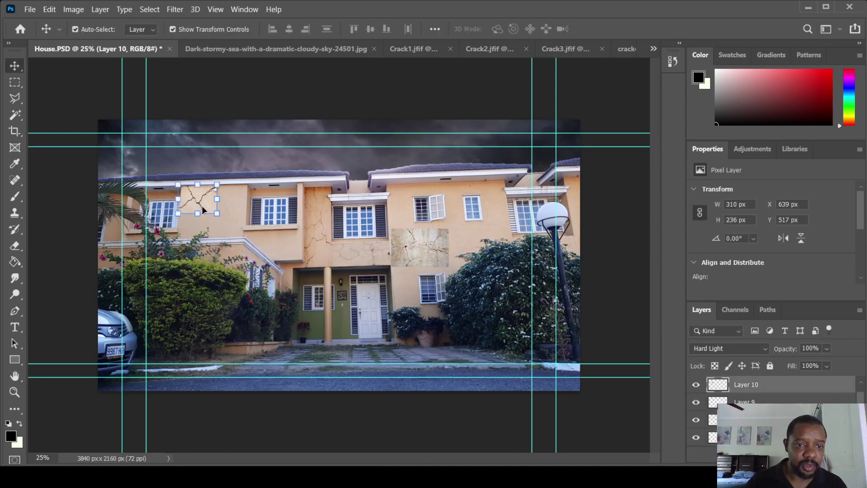
left_click_drag(202, 205, 286, 254)
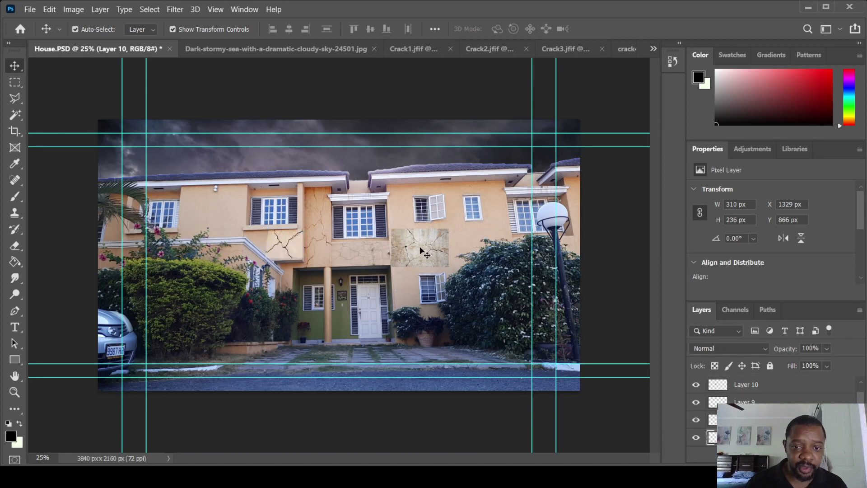
left_click_drag(416, 253, 207, 220)
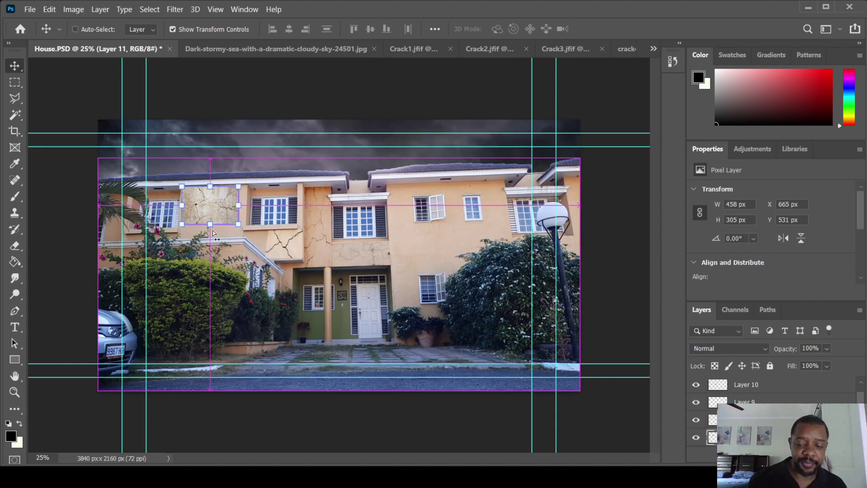
Distort the corners of Layer 11 to fill the wall from the eaves to the lower ledge, making it about 568 by 435 px
key("ctrl+plus")
left_click_drag(100, 252, 324, 346)
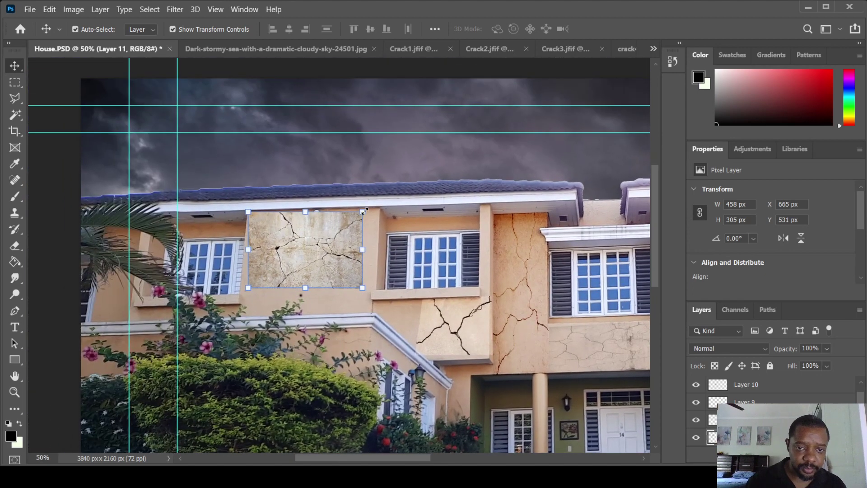
left_click_drag(362, 212, 379, 210)
left_click_drag(248, 288, 238, 317)
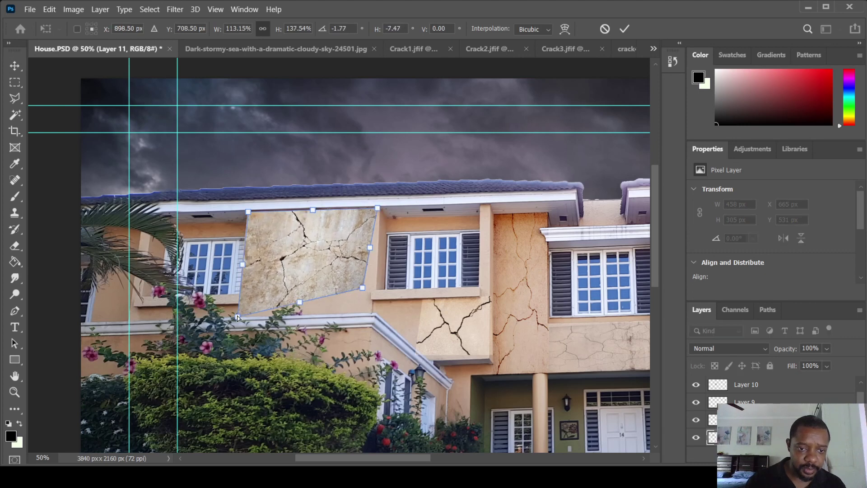
left_click_drag(361, 288, 373, 313)
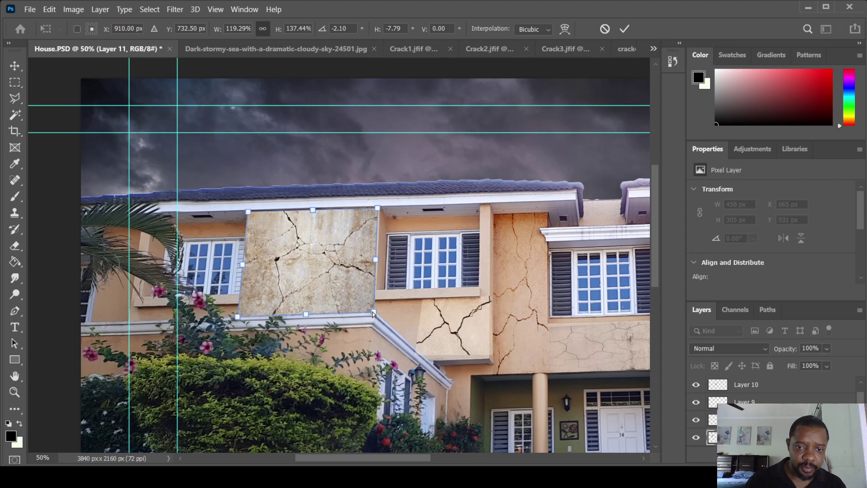
left_click_drag(378, 208, 380, 207)
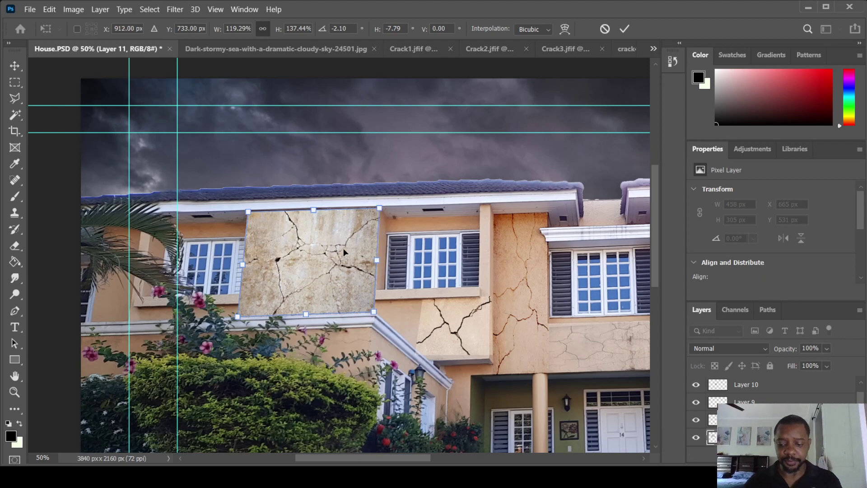
key("Return")
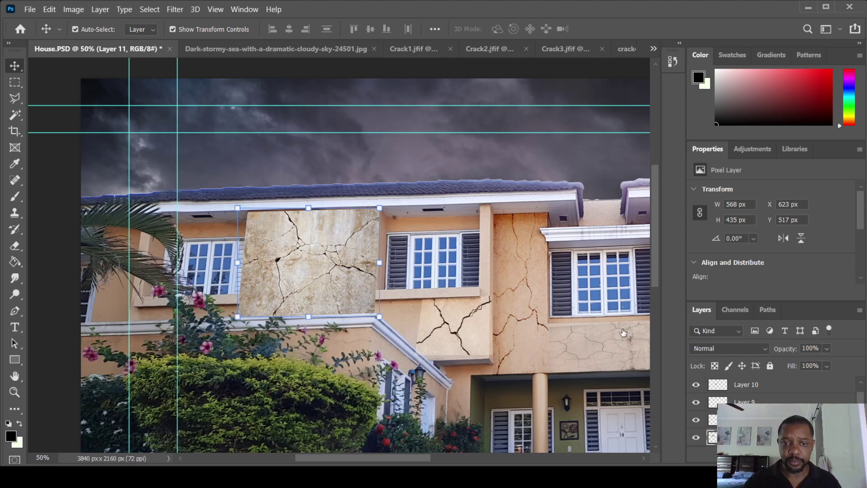
Compare darkening blend modes such as Color Burn on Layer 11 and leave it set to Darken
key("h")
key("shift+plus")
key("shift+plus")
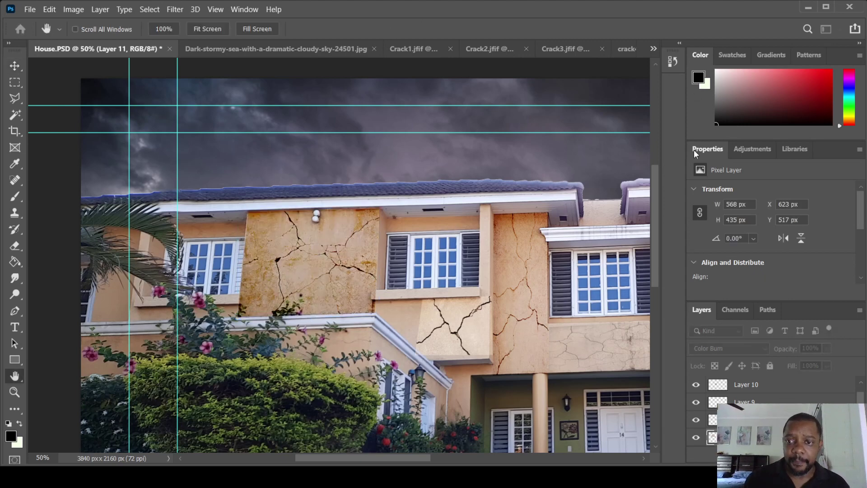
key("shift+plus")
key("shift+minus")
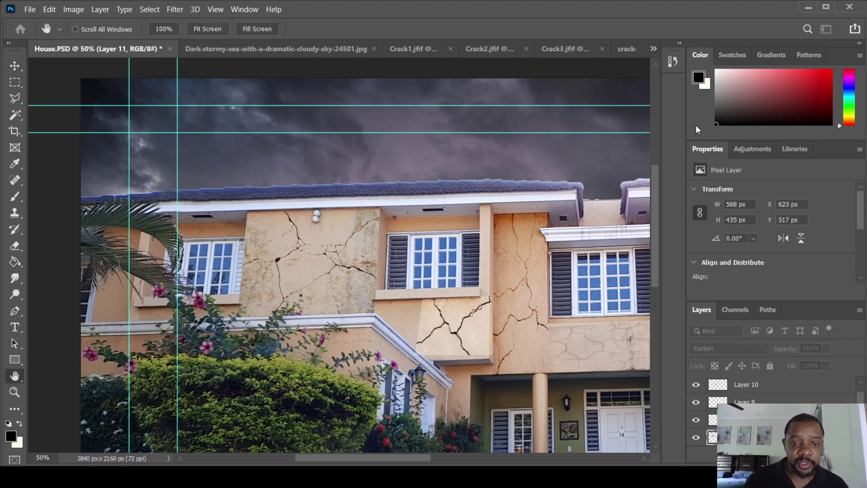
key("shift+plus")
key("shift+minus")
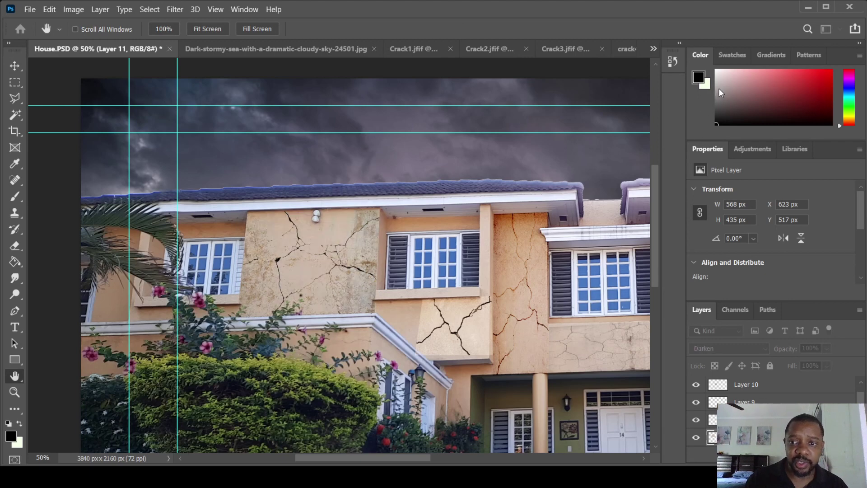
Compare blend modes such as Color Burn, Lighten, Darker Color, Lighter Color and Hard Light on Layer 11 against Darken
key("shift+plus")
key("shift+plus")
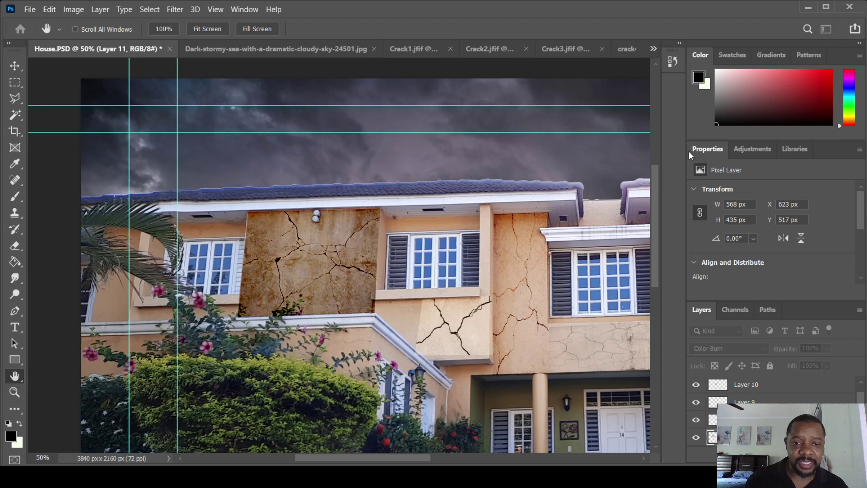
key("shift+plus")
key("shift+plus")
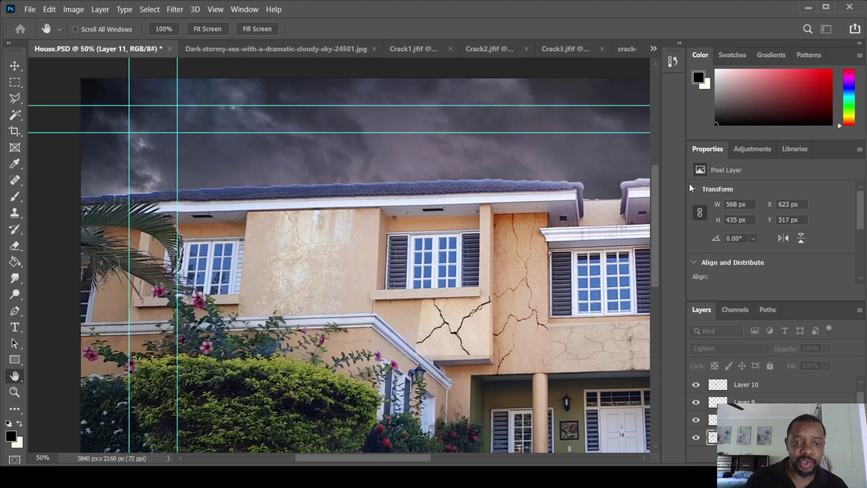
key("shift+minus")
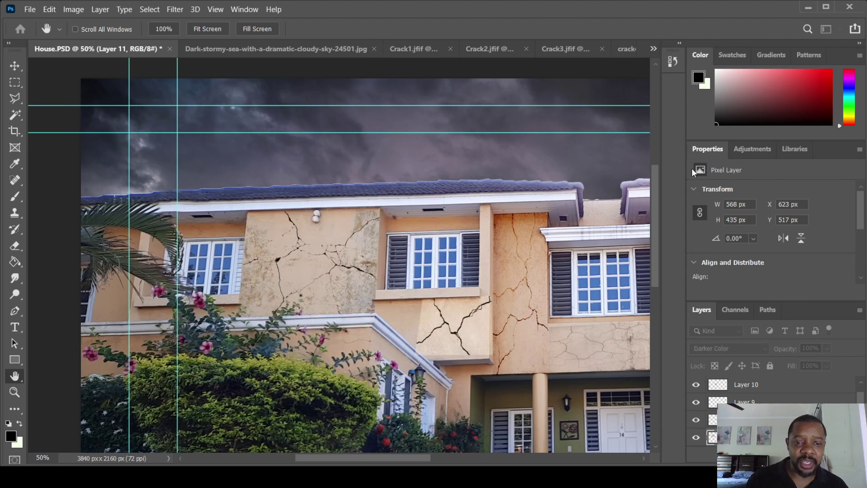
key("shift+plus")
key("shift+plus")
key("shift+plus")
key("shift+plus")
key("shift+plus")
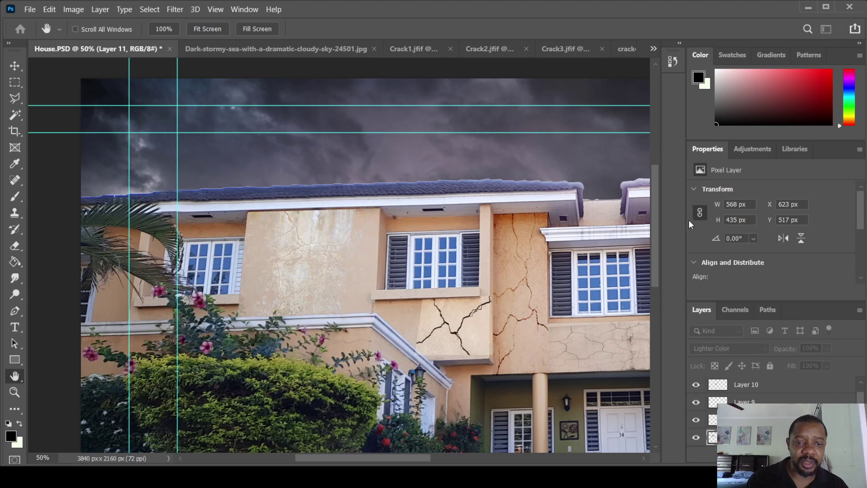
key("shift+plus")
key("shift+plus")
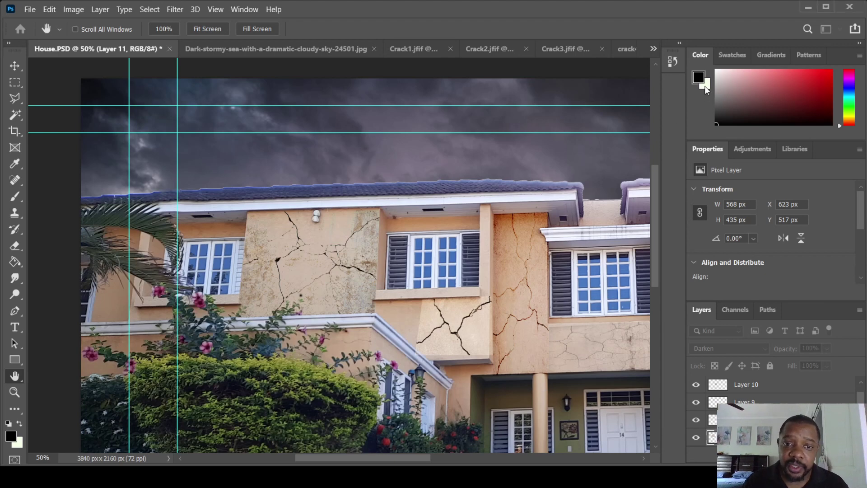
key("shift+plus")
key("shift+plus")
key("shift+plus")
key("shift+plus")
key("shift+plus")
key("shift+plus")
key("shift+plus")
key("shift+plus")
key("shift+plus")
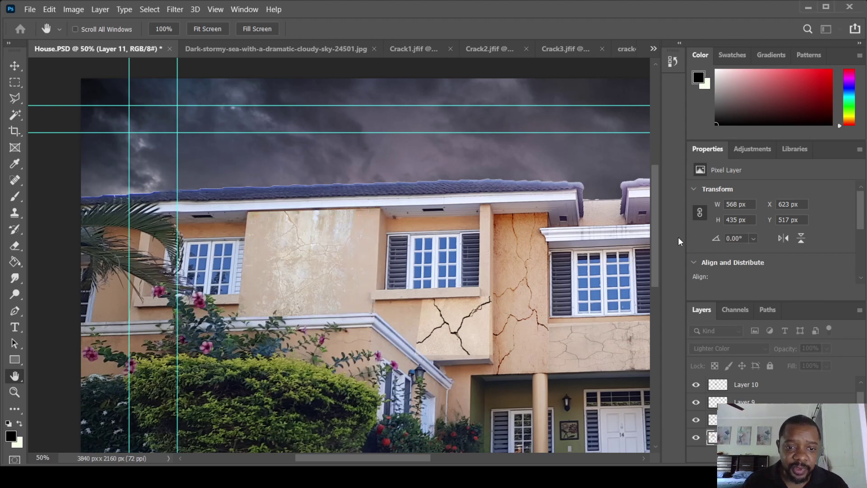
key("shift+plus")
key("shift+plus")
key("shift+plus")
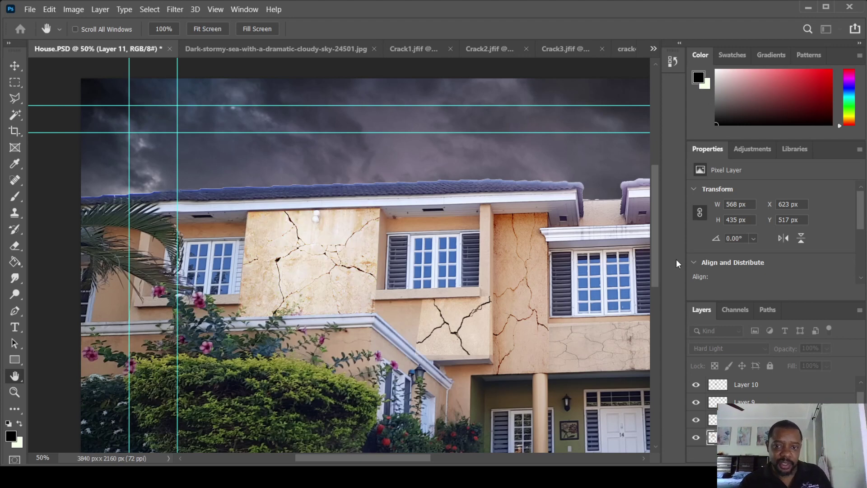
key("shift+minus")
key("shift+minus")
key("shift+minus")
key("shift+minus")
key("shift+minus")
key("shift+minus")
key("shift+minus")
key("shift+minus")
key("shift+minus")
key("shift+minus")
key("shift+minus")
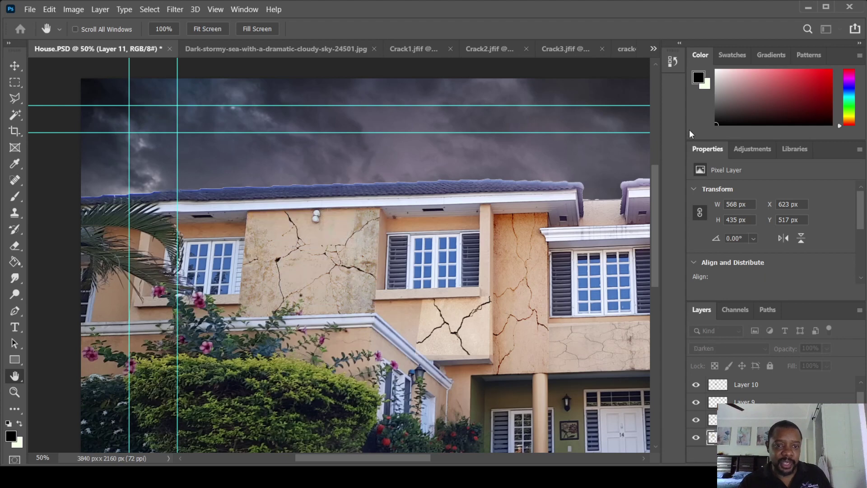
key("shift+minus")
Set the blend mode of the Layer 11 crack texture to Hard Light
key("shift+plus")
key("shift+plus")
key("shift+plus")
key("shift+plus")
key("shift+plus")
key("shift+plus")
key("shift+plus")
key("shift+plus")
key("shift+plus")
key("shift+plus")
key("shift+plus")
key("shift+plus")
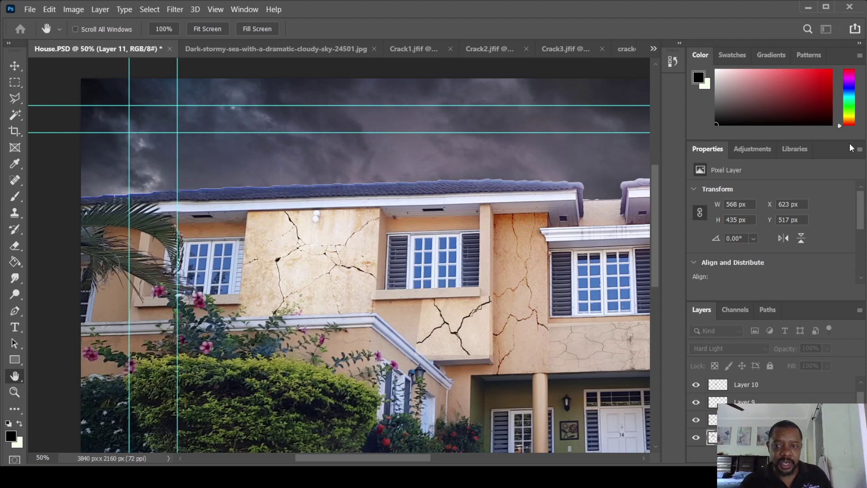
Distort the corners of the Layer 10 crack to follow the sloping ledge below the shuttered window, making it about 509 by 237 px
key("v")
scroll(564, 323, "down", 1)
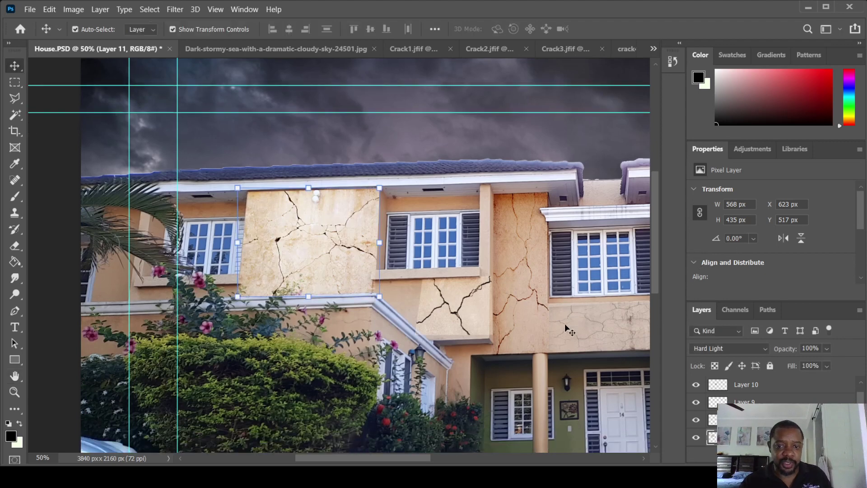
key("ctrl")
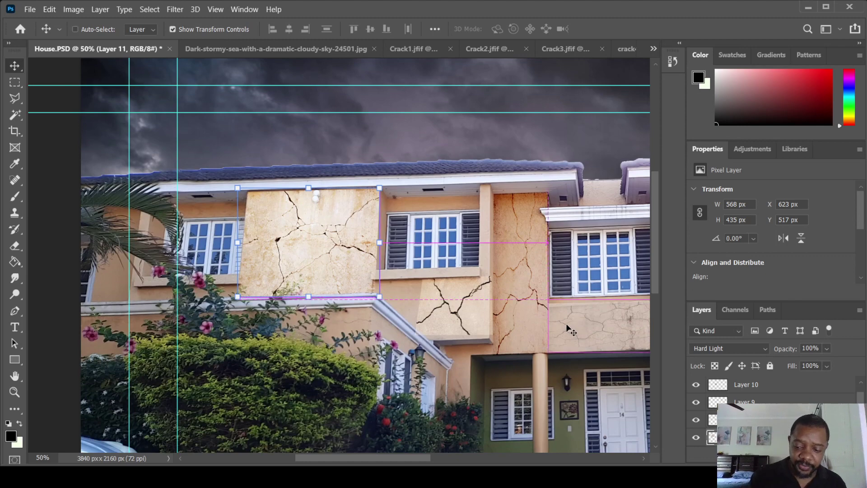
key("ctrl+minus")
key("ctrl+minus")
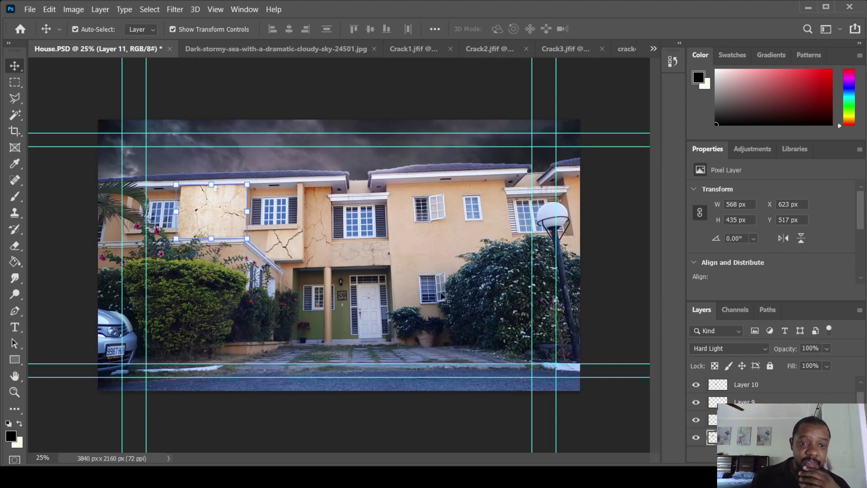
left_click(282, 248)
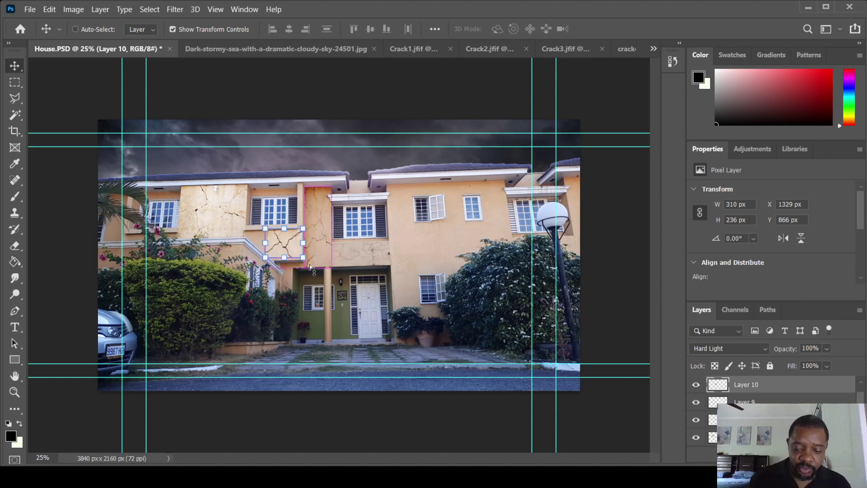
key("ctrl+plus")
key("ctrl+plus")
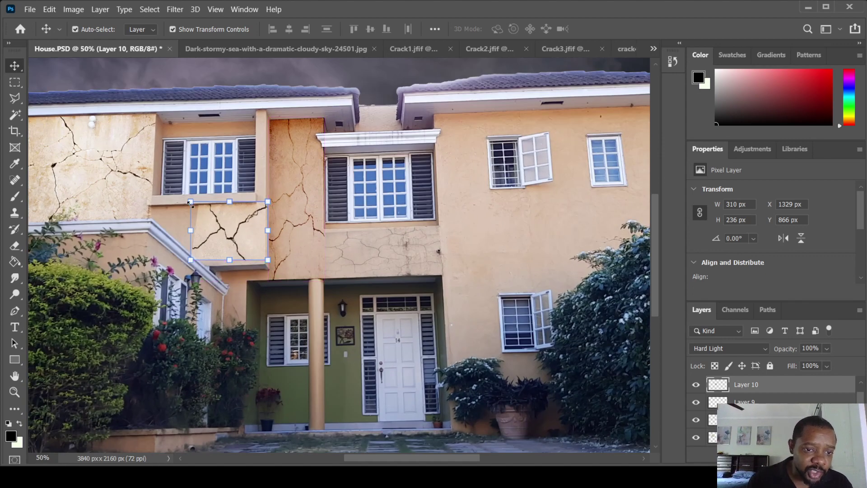
left_click_drag(190, 201, 129, 201)
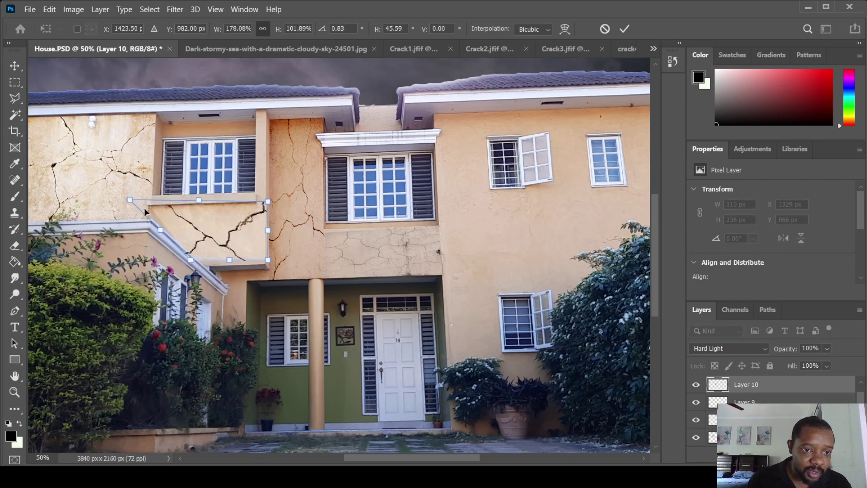
left_click_drag(130, 202, 121, 202)
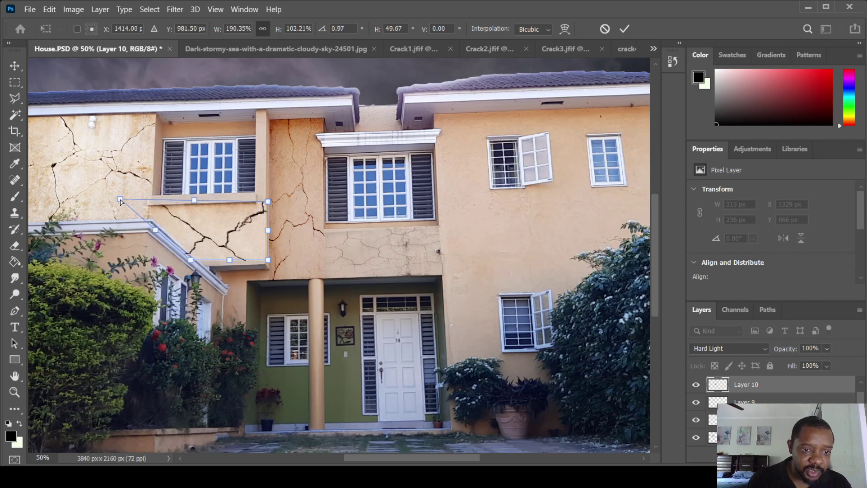
left_click_drag(191, 264, 193, 262)
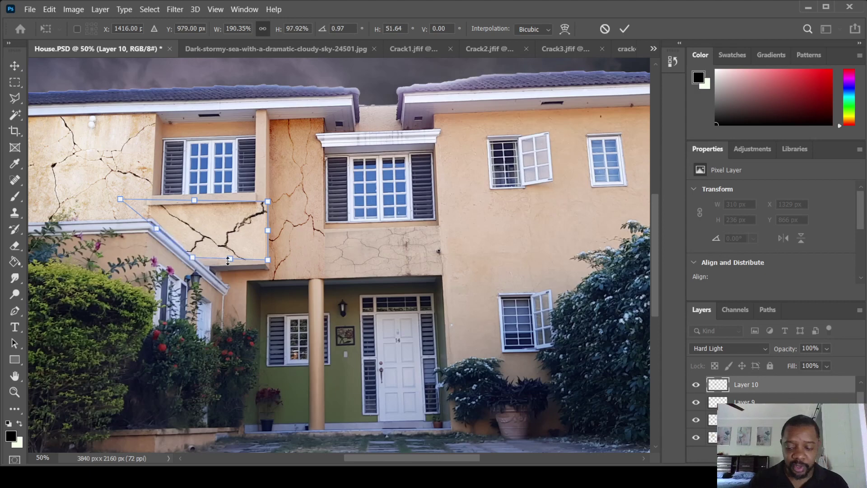
key("Return")
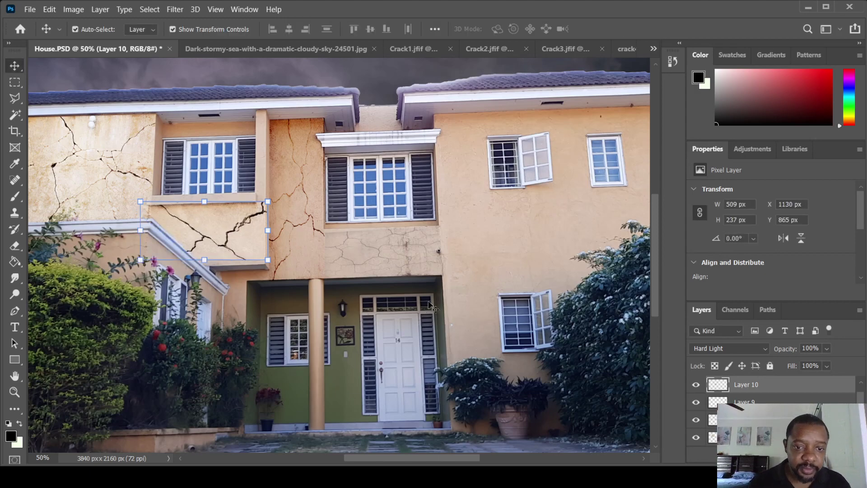
Adjust the corner of the Layer 9 crack above the porch to meet the window sill, making it about 478 by 212 px
left_click(338, 238)
left_click_drag(326, 225, 324, 222)
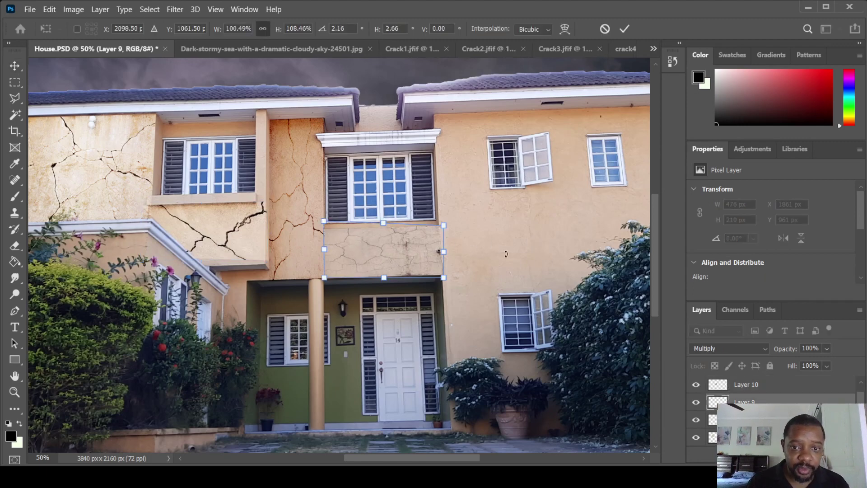
key("Return")
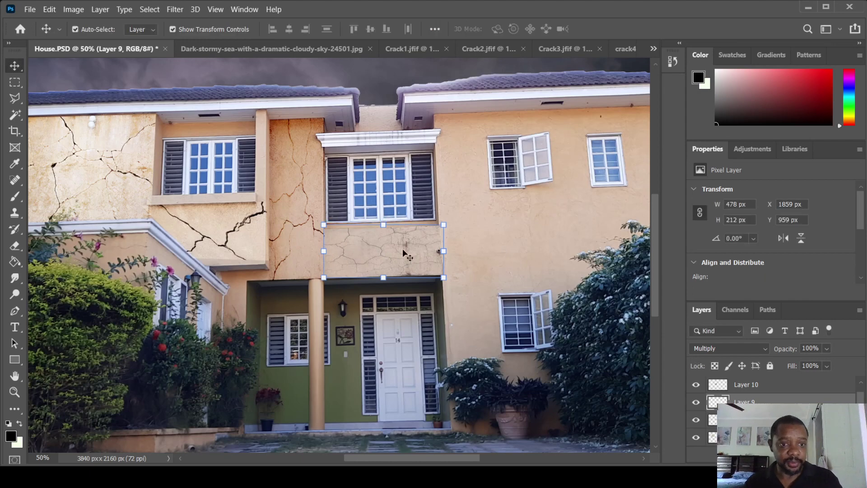
Stretch the lower edge of the Layer 10 crack down to the bottom ledge, making it about 259 px high
left_click(239, 247)
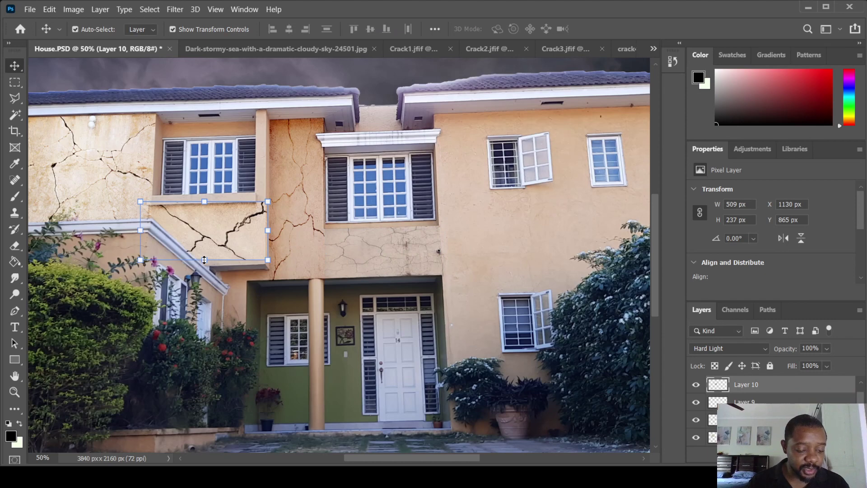
left_click_drag(204, 260, 265, 266)
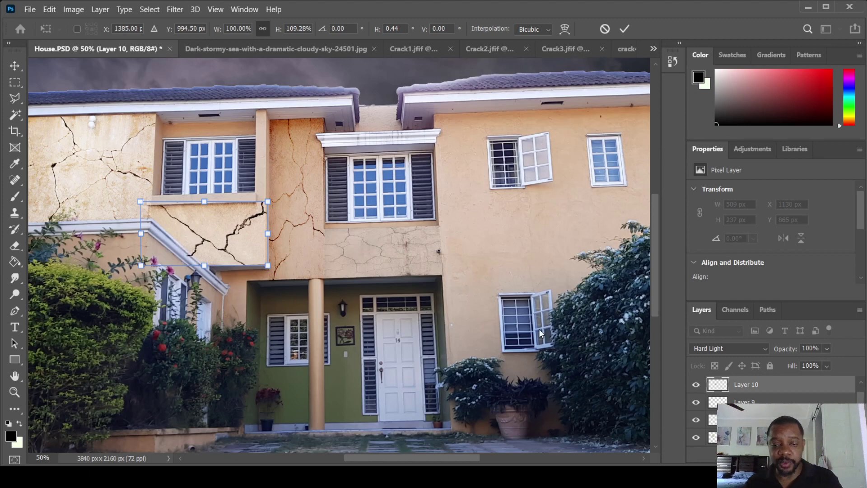
key("Return")
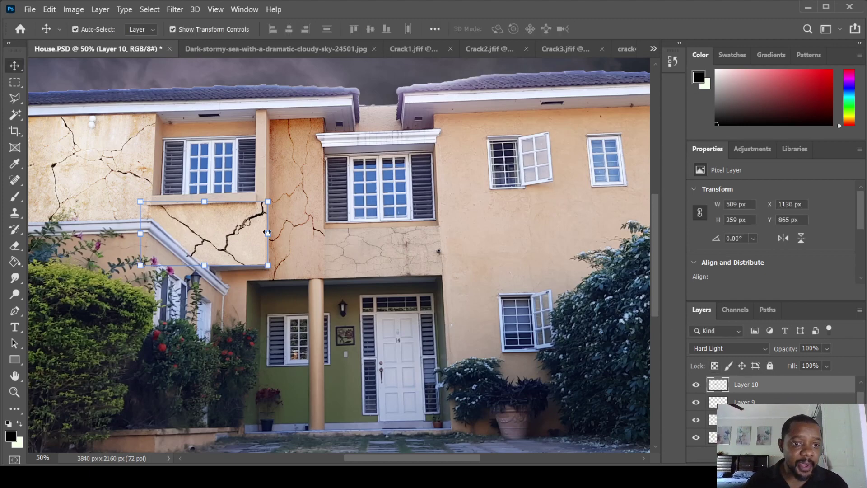
Try to place a copy of the Layer 11 crack texture over the wall above the porch
left_click(131, 175)
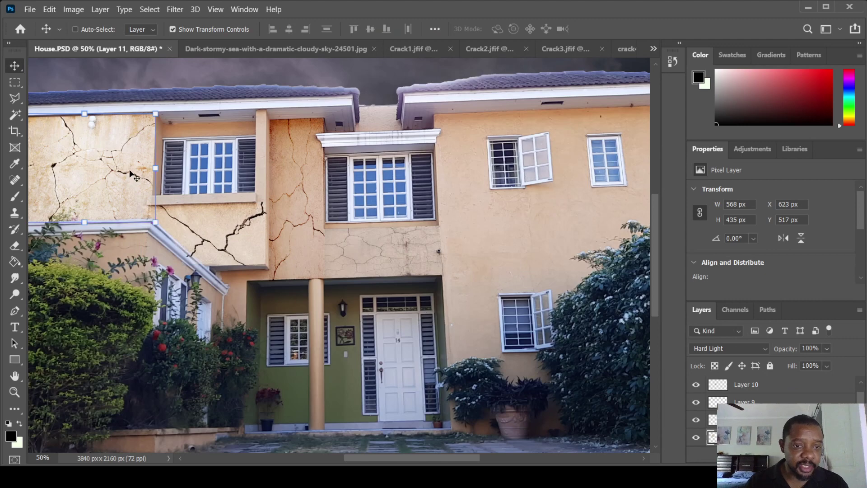
key("ctrl")
key("ctrl+v")
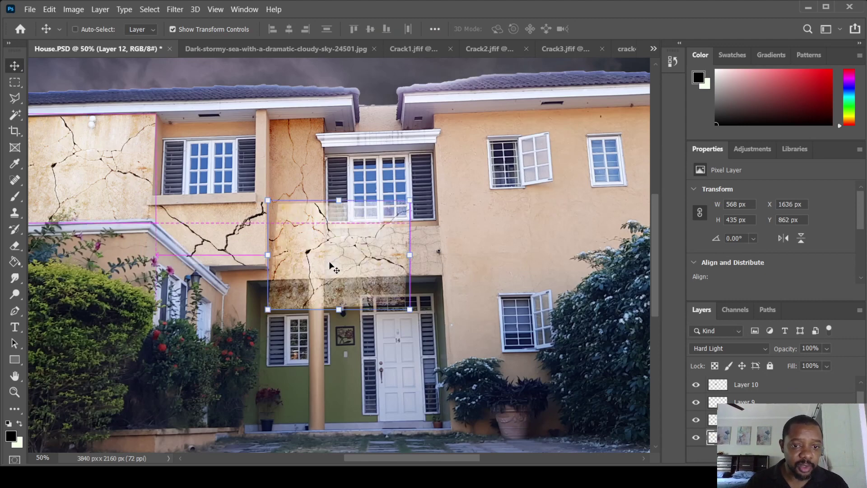
mouse_move(335, 267)
left_mouse_down()
mouse_move(482, 263)
mouse_move(297, 263)
left_mouse_up()
left_click(482, 264)
left_click_drag(341, 298, 514, 280)
key("ctrl+z")
key("z")
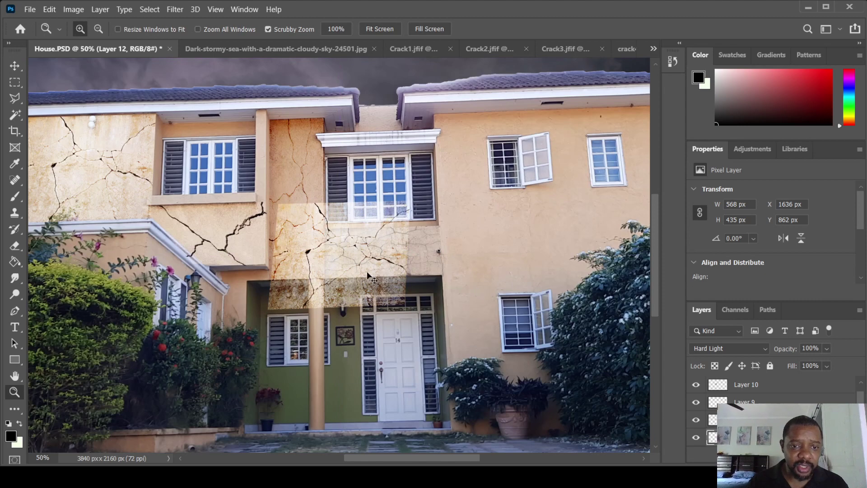
left_click(322, 270, "ctrl")
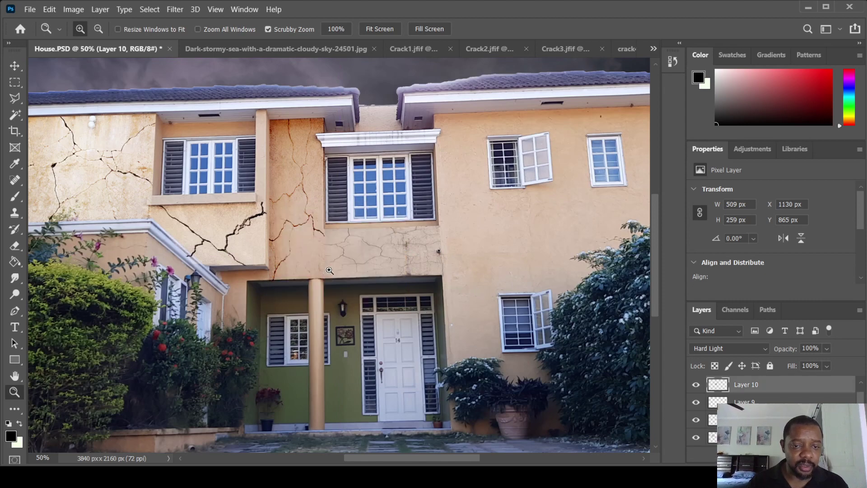
Identify Layer 10 by checking its visibility and rename it "UnderWindow1 Crack"
scroll(353, 271, "down", 1)
scroll(353, 271, "up", 1)
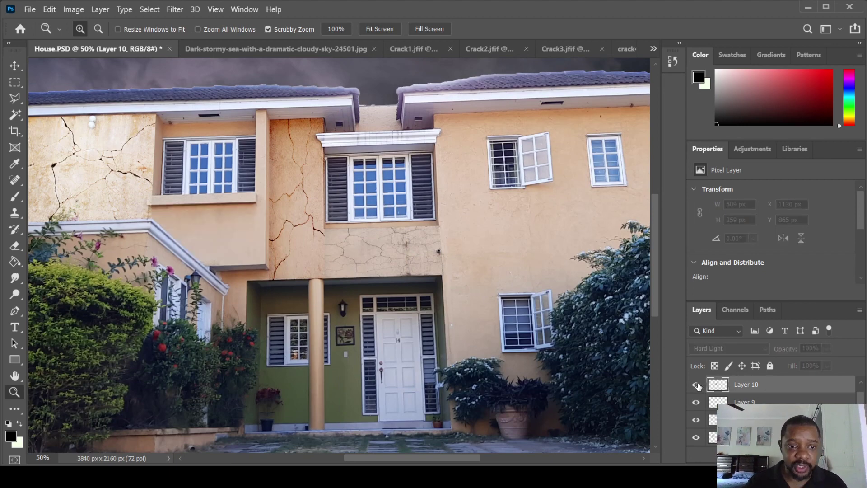
double_click(744, 386)
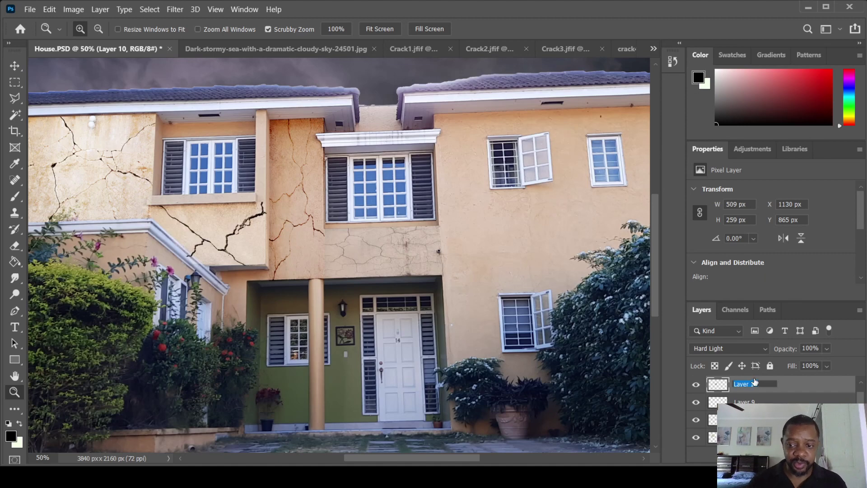
type("Unde")
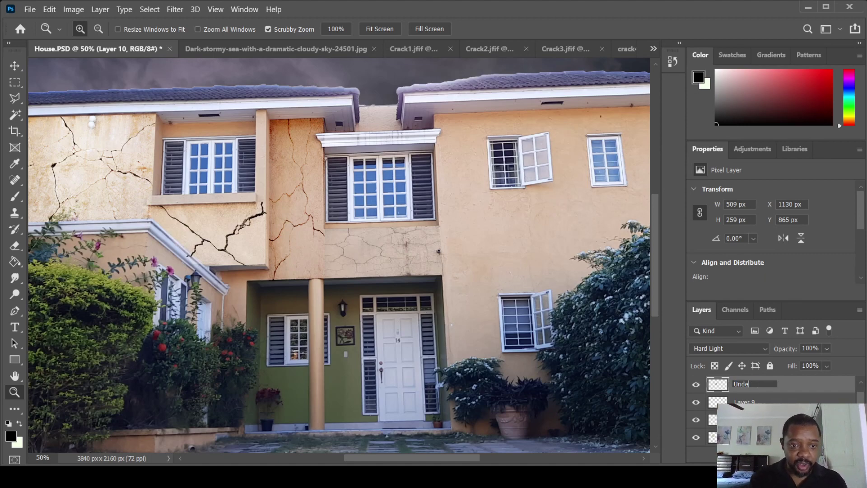
type("rWindow")
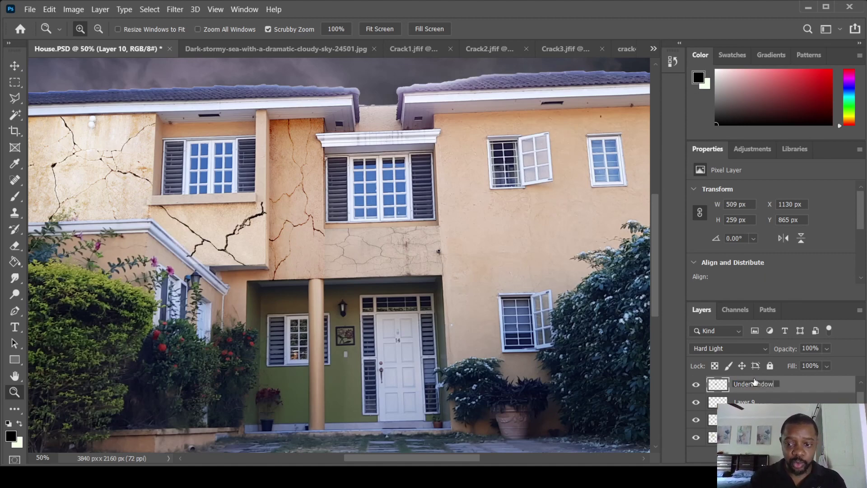
type("1 Crack")
key("Return")
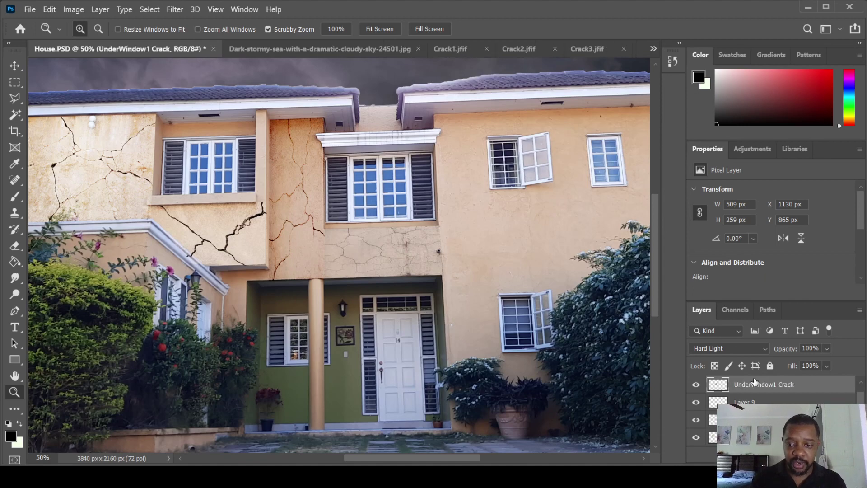
Identify Layer 9 by checking its visibility and rename it "UnderWindow2 Crack"
left_click(696, 402)
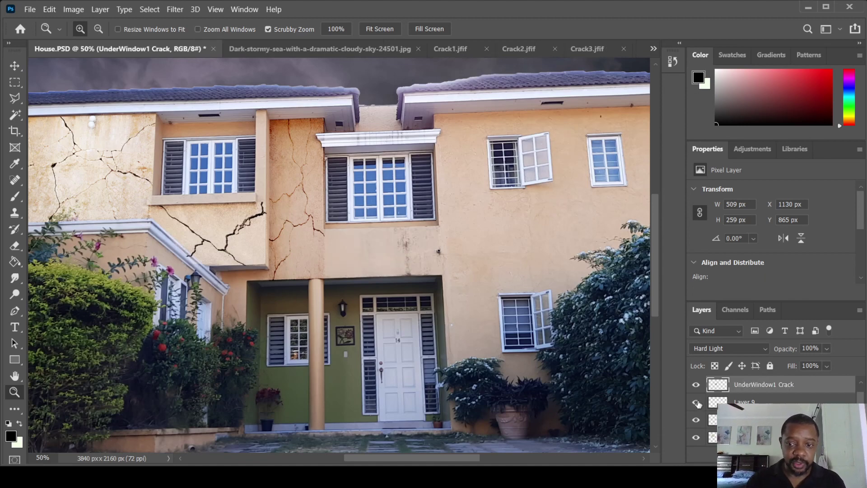
left_click(744, 402)
double_click(744, 402)
type("Under")
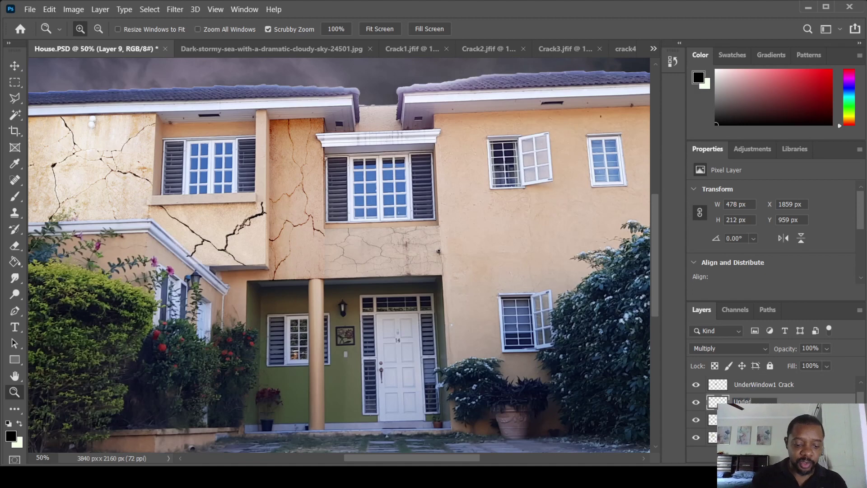
type("Window2 Crack")
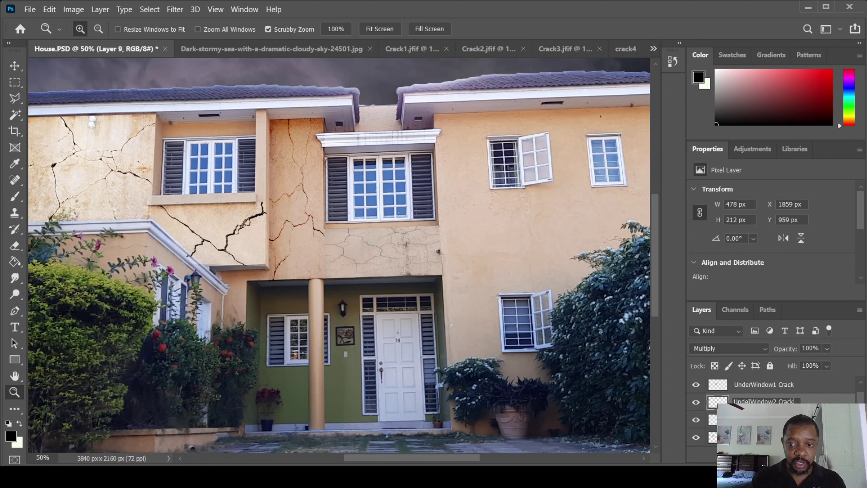
key("Return")
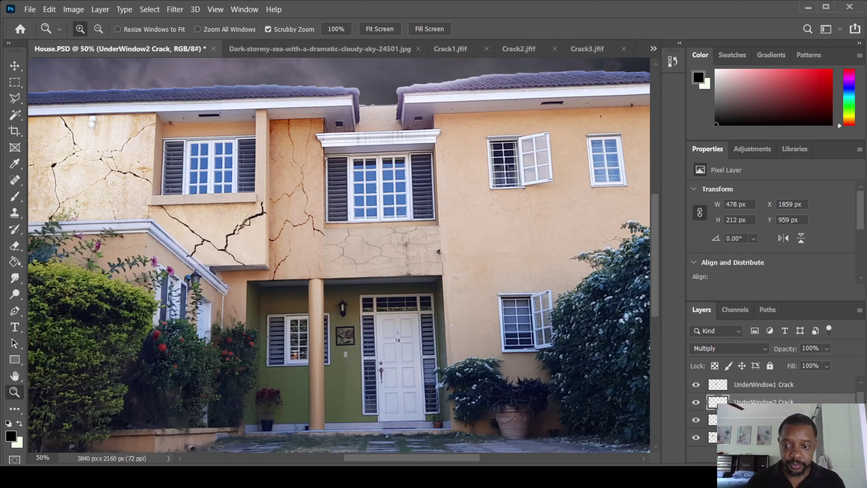
Identify Layer 11 by checking its visibility and rename it "Big Wall Crack"
left_click(712, 437)
left_click(696, 437)
left_click(695, 437)
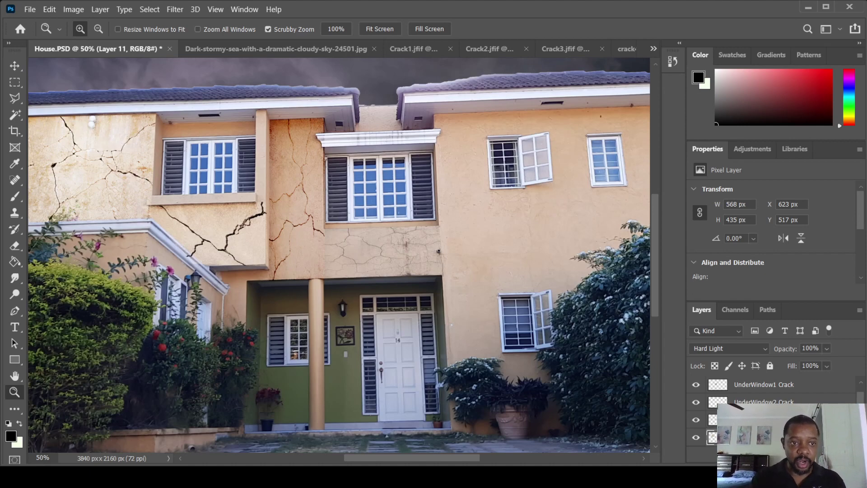
key("Return")
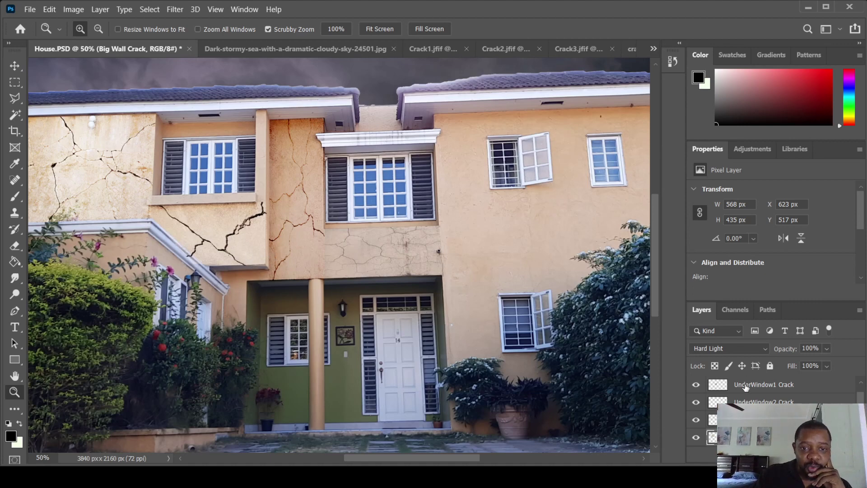
Erase the column-side edge of the UnderWindow2 Crack layer above the porch with a soft eraser enlarged to 86 px
left_click(745, 387)
left_click(763, 401)
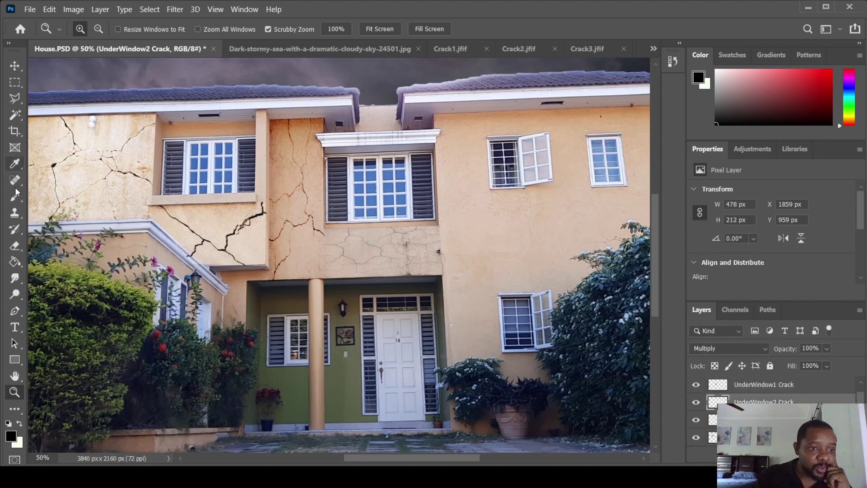
left_click(14, 246)
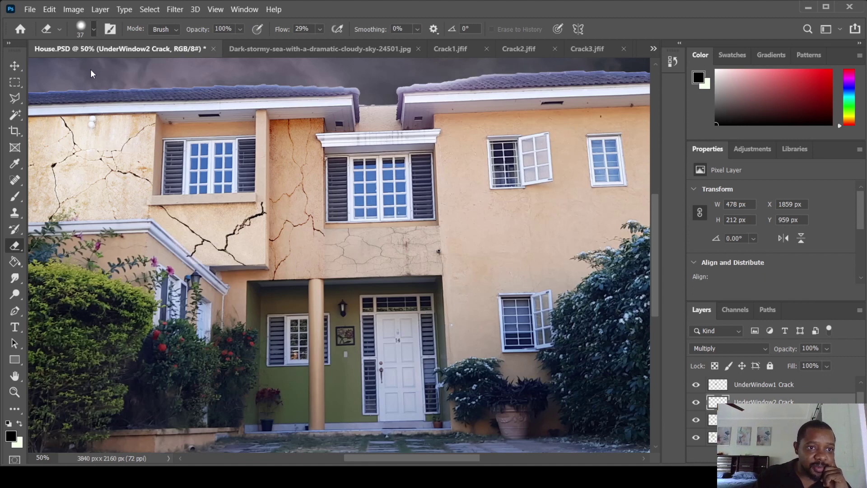
key("bracketright")
key("bracketright")
key("bracketright")
key("bracketright")
key("bracketright")
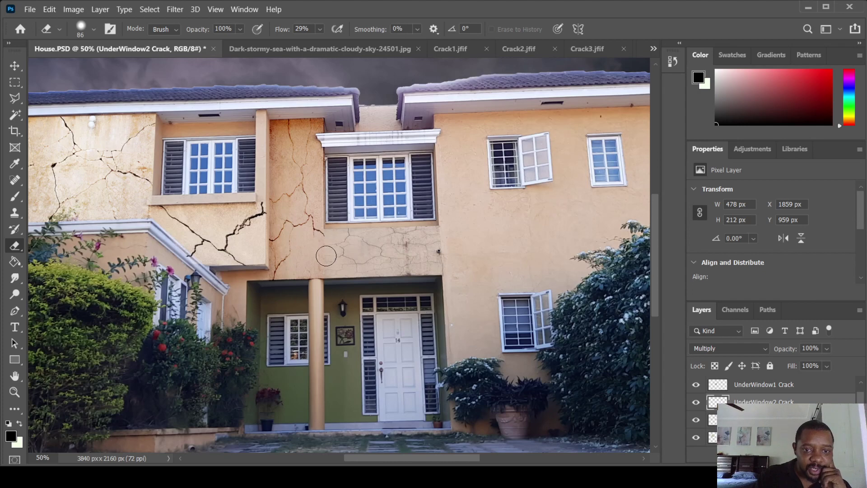
mouse_move(326, 256)
left_mouse_down()
mouse_move(324, 275)
mouse_move(323, 237)
mouse_move(321, 295)
left_mouse_up()
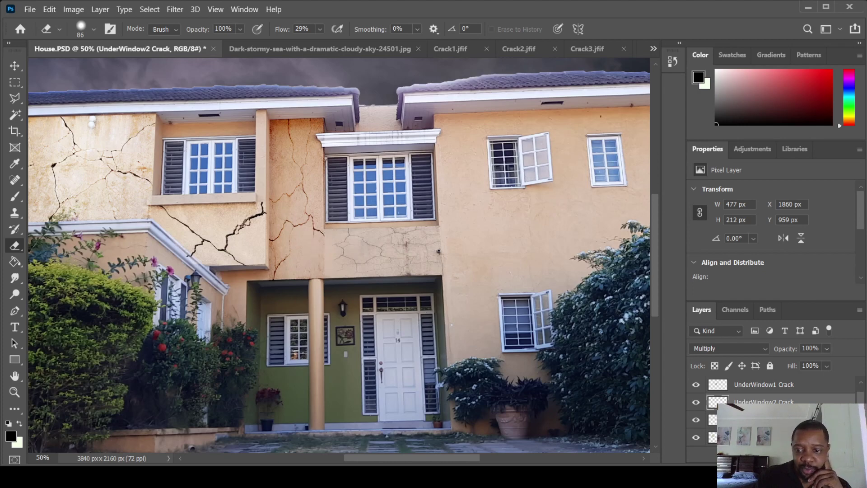
Identify the Crack1 layer by checking its visibility and erase the tip of its crack beside the middle window's sill
left_click(749, 386)
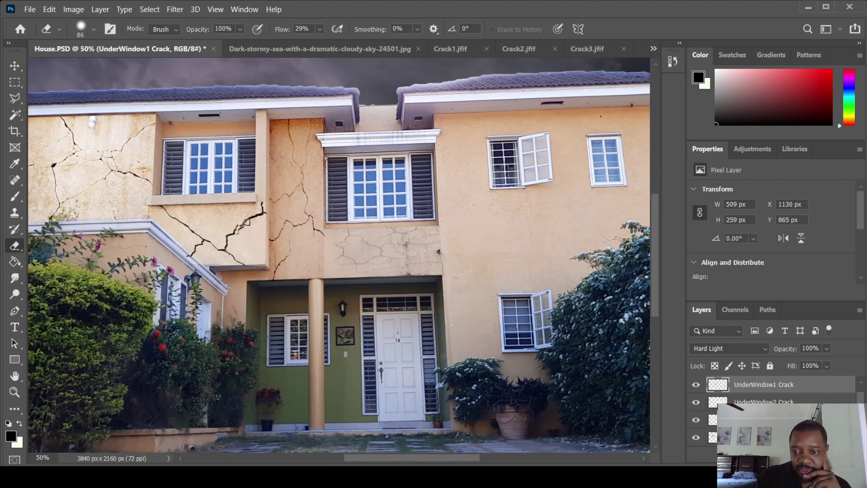
left_click(696, 419)
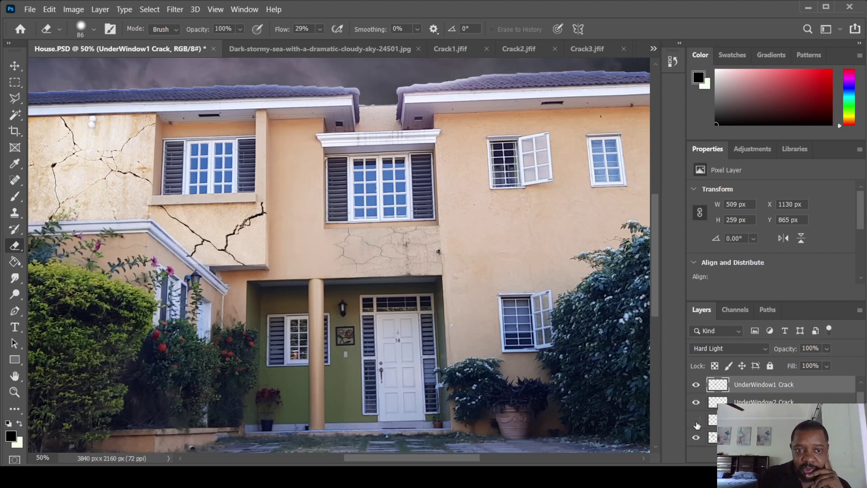
left_click(696, 420)
left_click(707, 424)
mouse_move(304, 219)
left_mouse_down()
mouse_move(330, 230)
mouse_move(314, 298)
mouse_move(274, 285)
mouse_move(333, 254)
mouse_move(311, 228)
mouse_move(300, 271)
mouse_move(318, 264)
mouse_move(309, 273)
mouse_move(319, 252)
mouse_move(286, 305)
mouse_move(313, 305)
mouse_move(344, 287)
mouse_move(299, 177)
mouse_move(313, 219)
mouse_move(353, 250)
mouse_move(344, 274)
left_mouse_up()
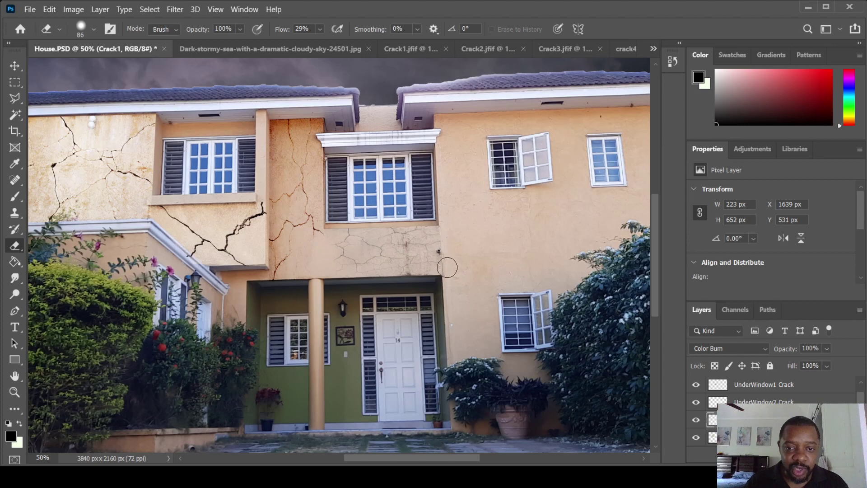
key("alt+bracketright")
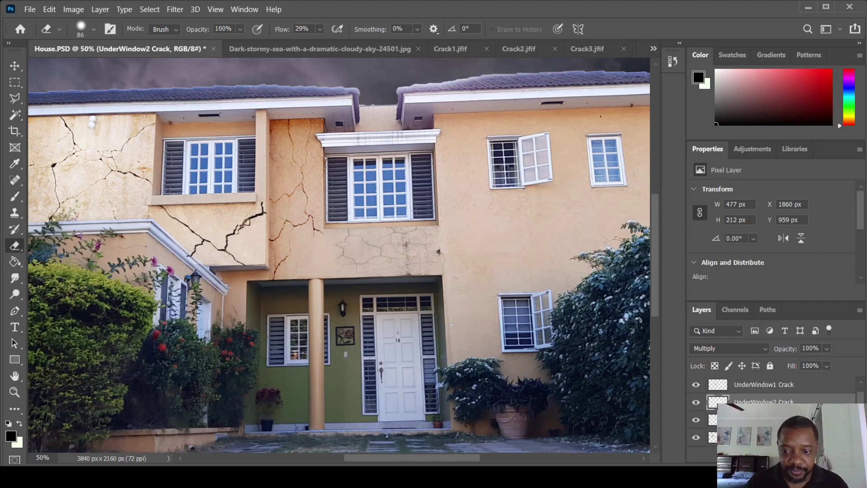
left_click(705, 437)
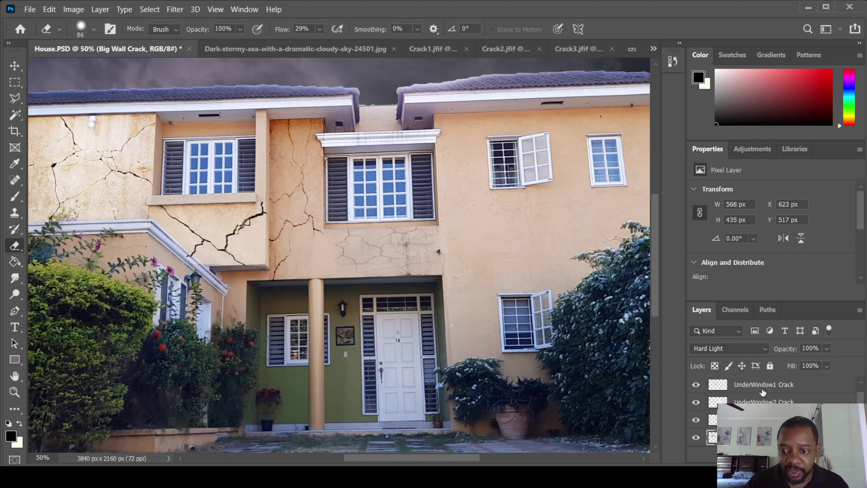
left_click(763, 391)
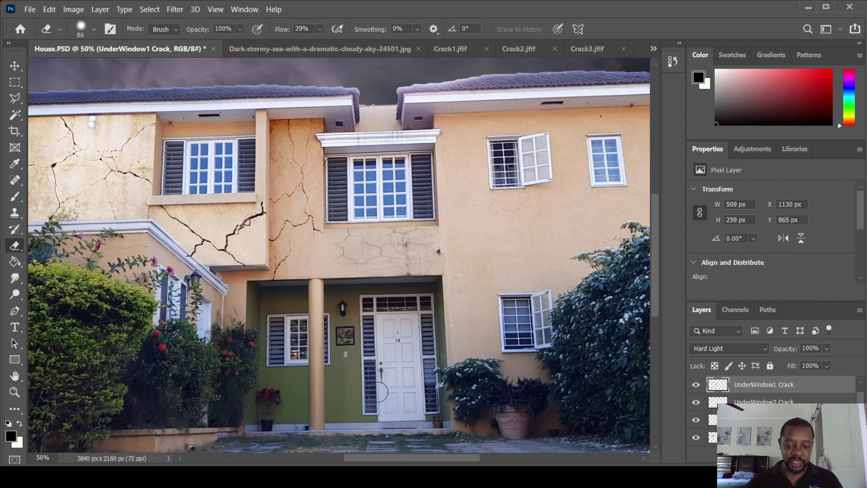
key("ctrl+minus")
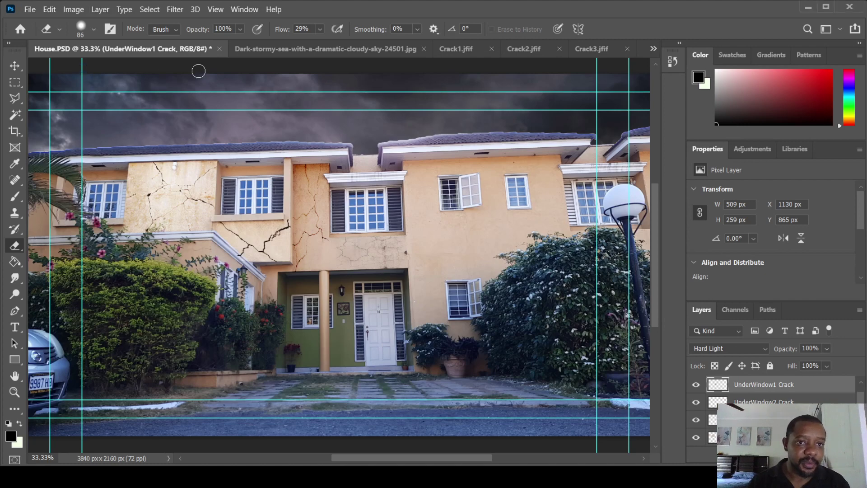
Close the stormy sky image and the five crack texture images, leaving only House.PSD open
left_click(256, 51)
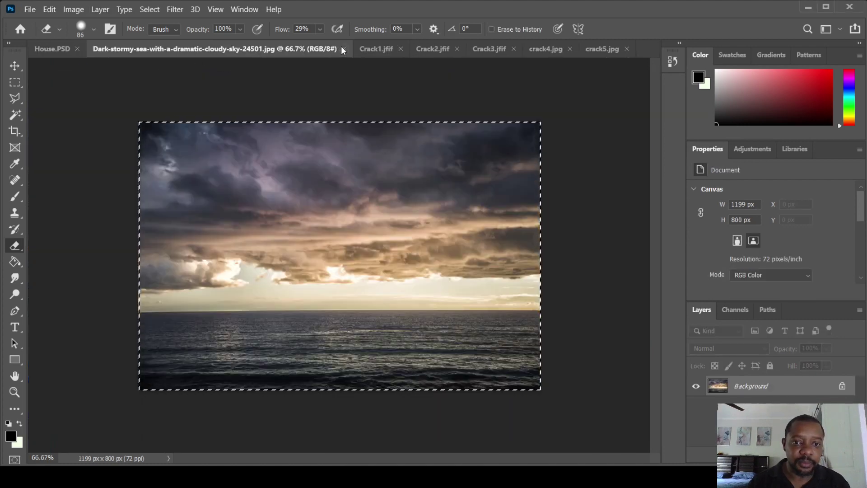
left_click(342, 48)
left_click(307, 47)
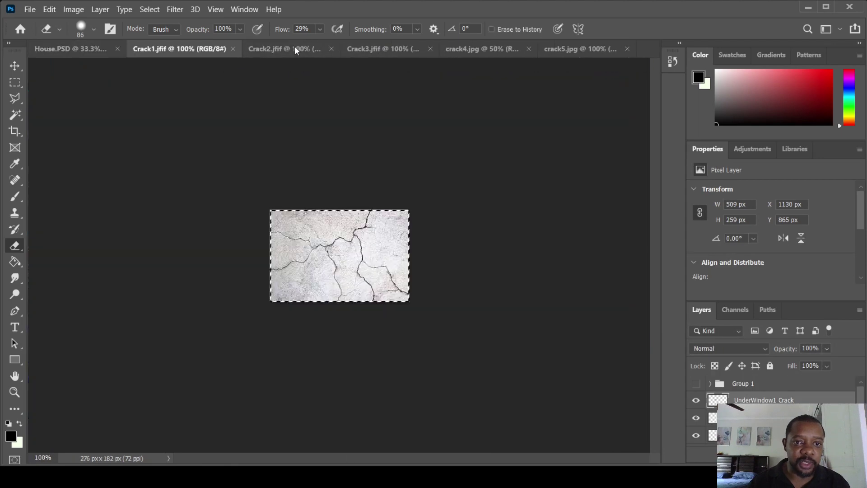
left_click(331, 48)
left_click(330, 47)
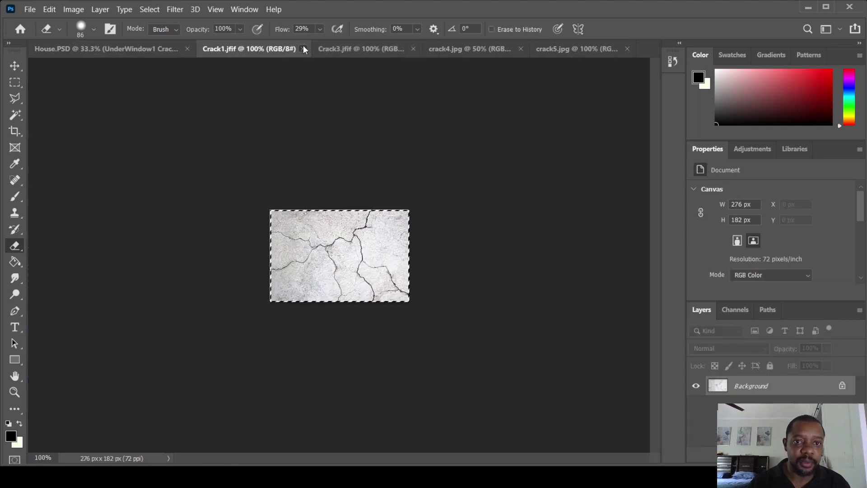
left_click(334, 47)
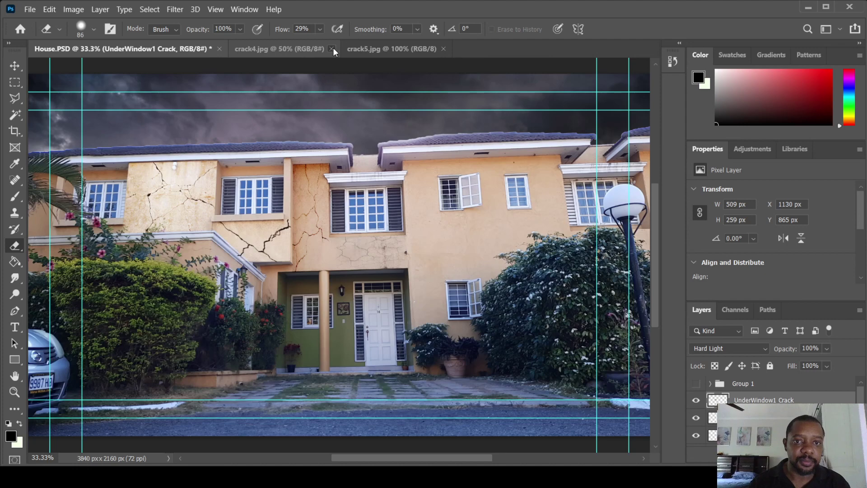
left_click(333, 48)
left_click(333, 48)
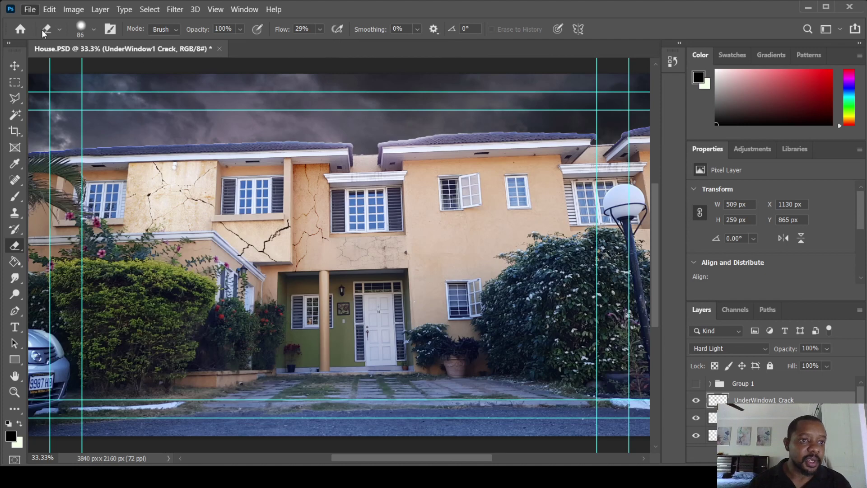
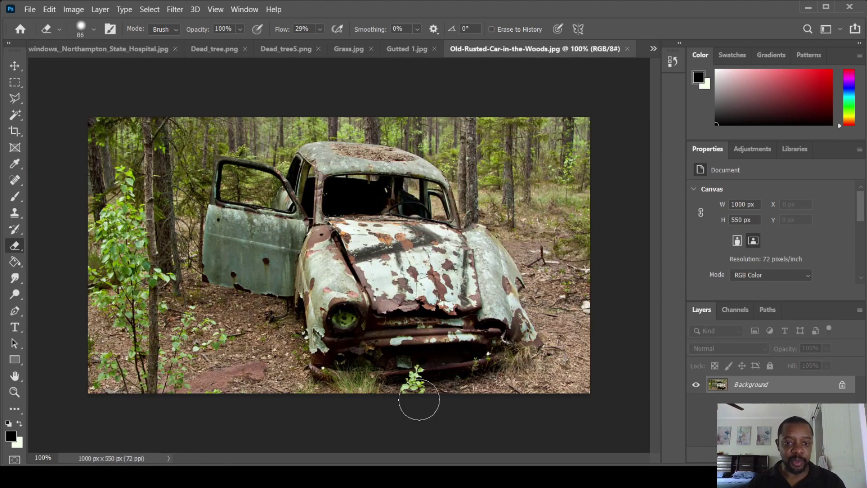
Copy the third window of the middle row from Broken_windows,_Northampton_State_Hospital.jpg into House.PSD, about 583 by 376 px
left_click(109, 50)
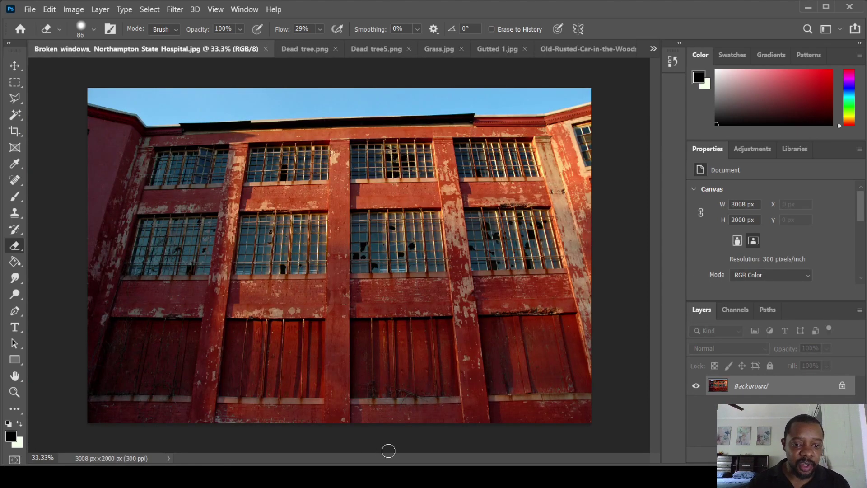
left_click(15, 83)
left_click_drag(349, 208, 448, 272)
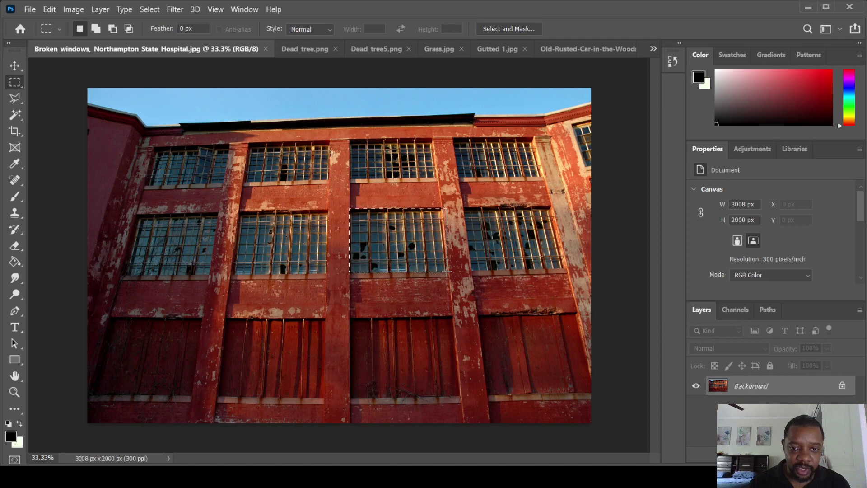
left_click(446, 273)
key("ctrl+z")
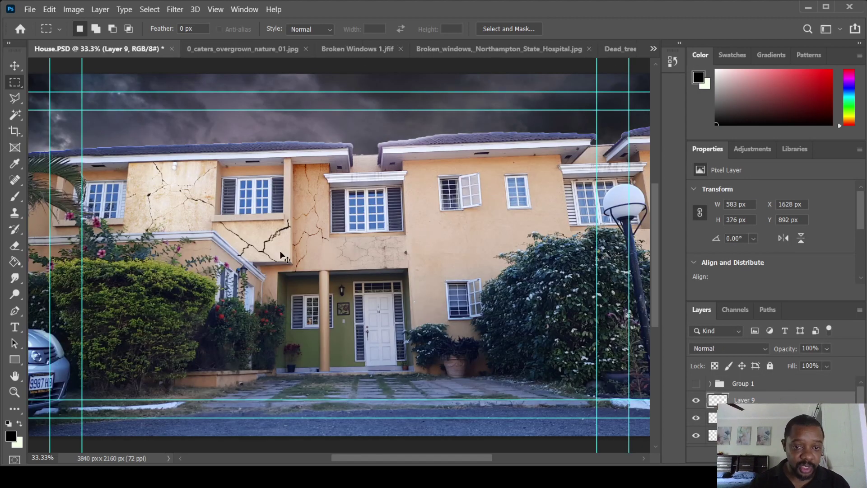
left_click_drag(281, 255, 283, 255)
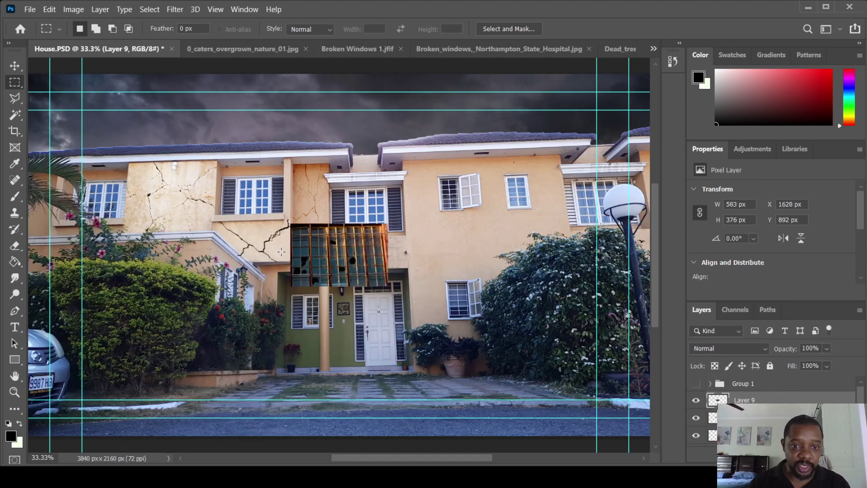
Move the broken window onto the upstairs window beside the cracked wall and scale it proportionally to about 80%
left_click(15, 66)
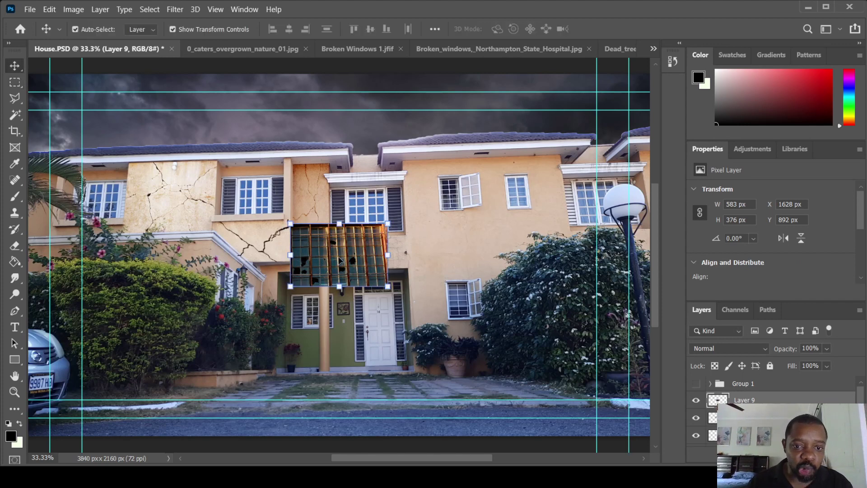
left_click_drag(341, 260, 253, 194)
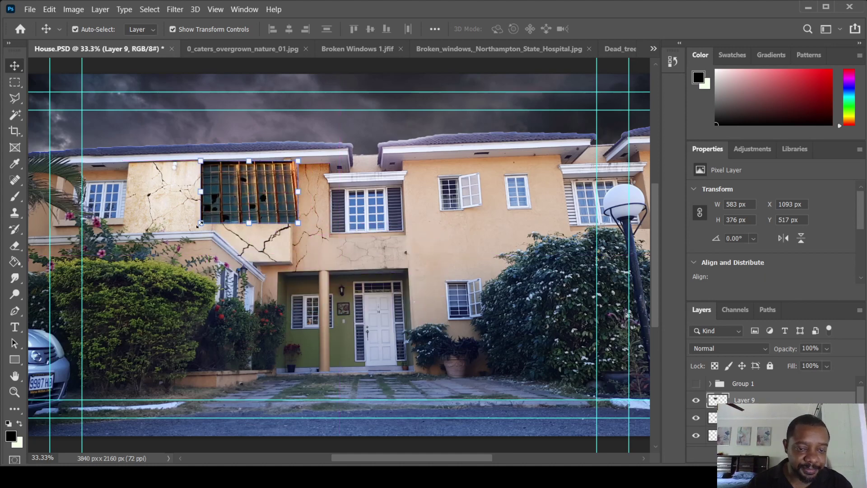
left_click_drag(200, 223, 217, 213)
key("ctrl+plus")
key("ctrl+plus")
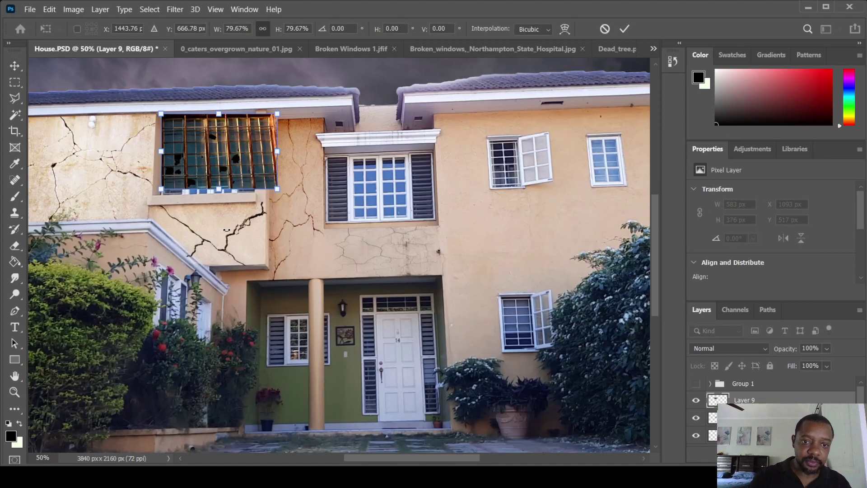
left_click_drag(131, 131, 130, 156)
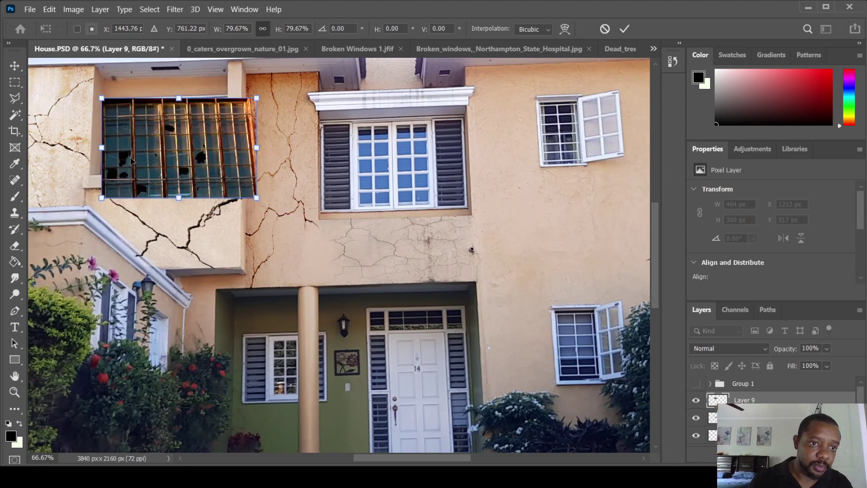
Distort the broken window's corners to fit the upstairs window opening above its ledge, making it about 399 by 239 px
left_click_drag(103, 199, 103, 175)
left_click_drag(257, 200, 228, 170)
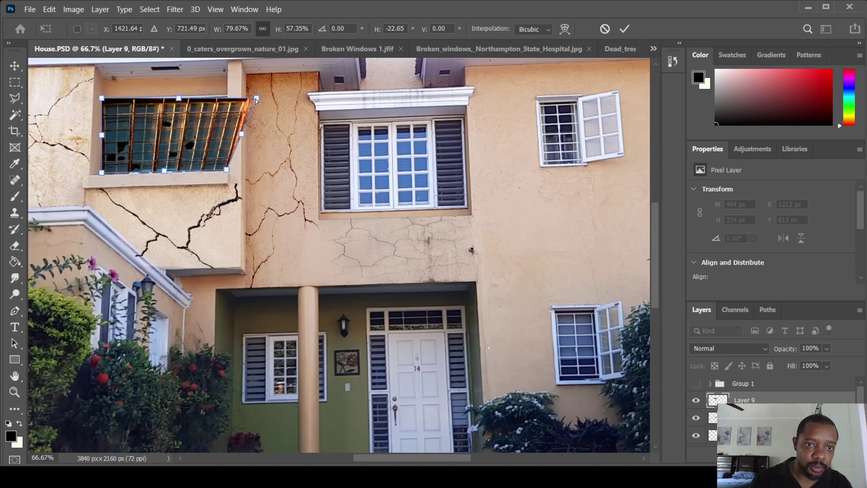
left_click_drag(256, 99, 232, 97)
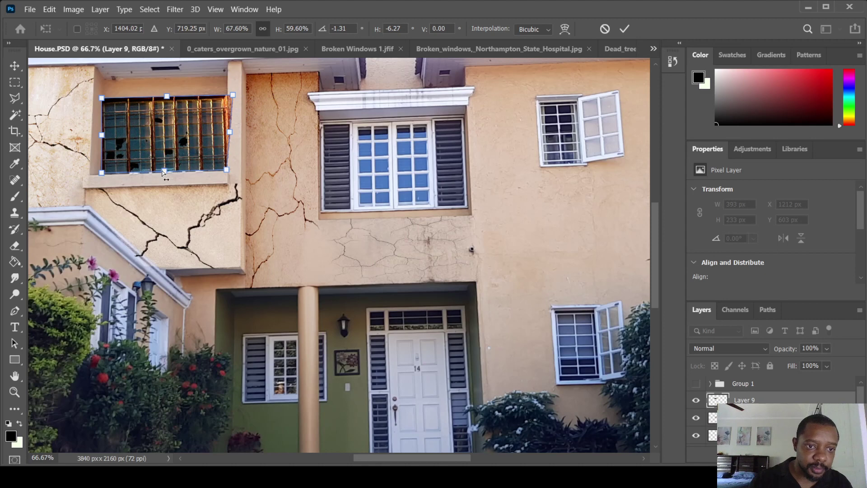
left_click_drag(162, 172, 159, 173)
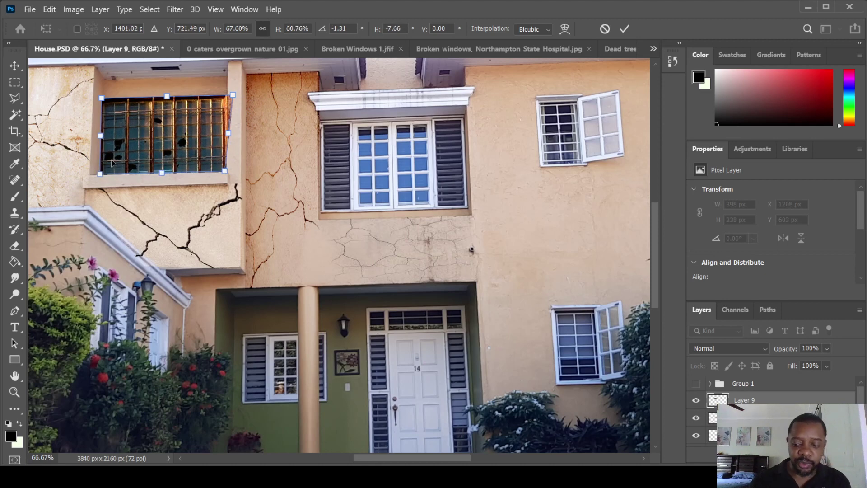
key("Return")
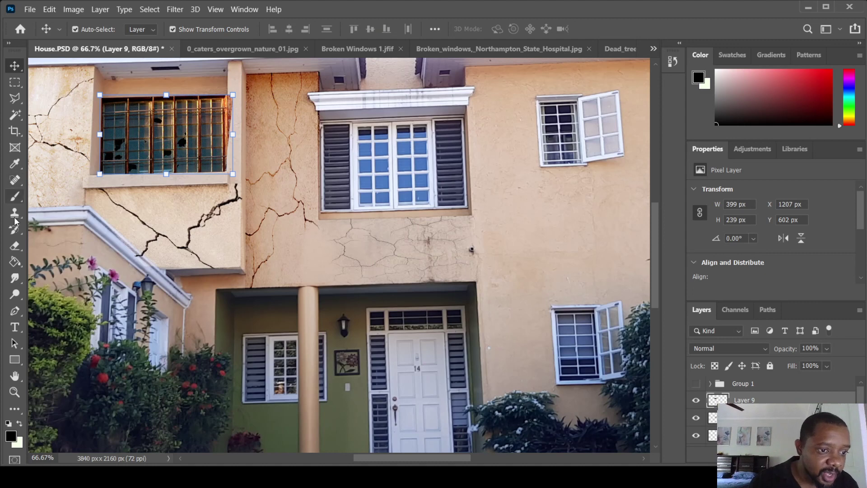
Erase along the right edge of the upstairs broken window beside the pillar and distort its upper-left corner slightly inward to fit the opening
left_click(15, 245)
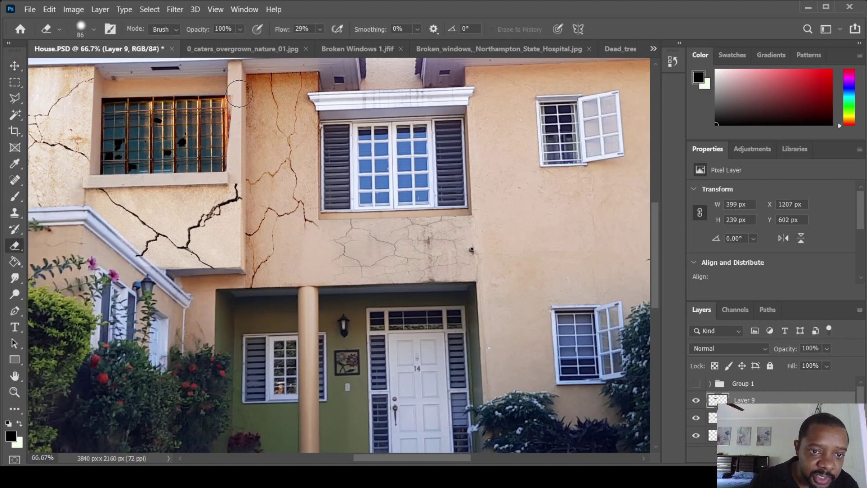
mouse_move(239, 94)
left_mouse_down()
mouse_move(241, 143)
mouse_move(243, 119)
left_mouse_up()
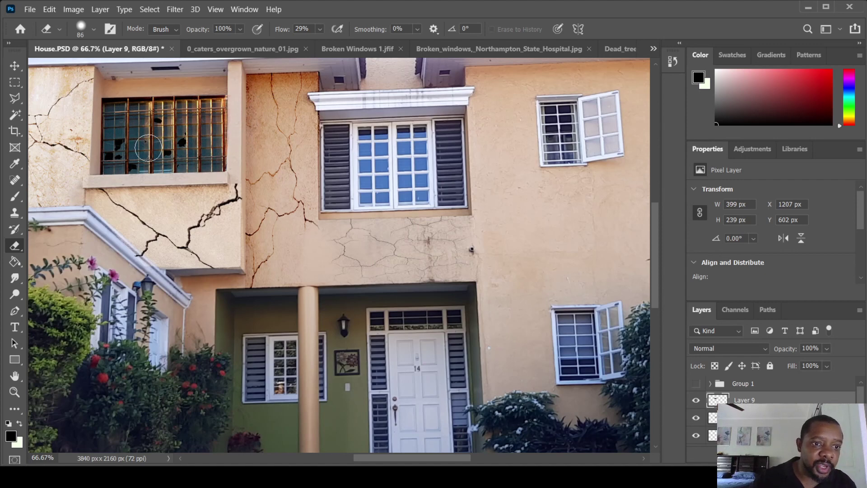
left_click(14, 68)
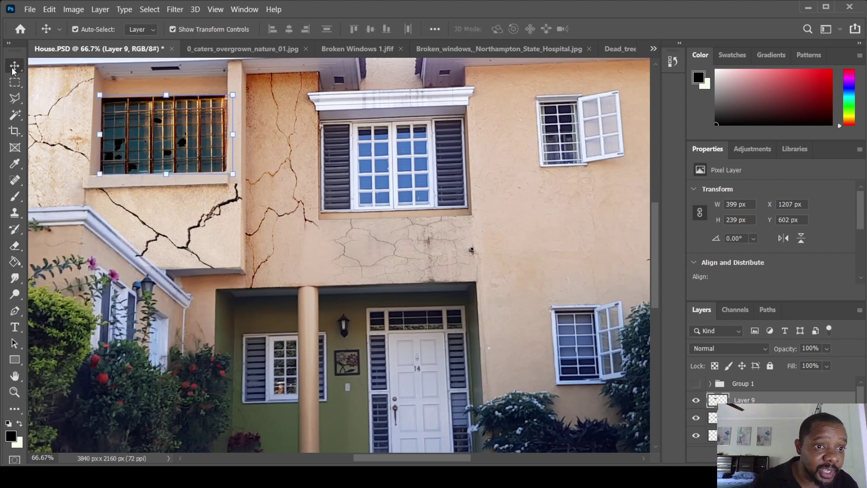
left_click_drag(99, 96, 103, 99)
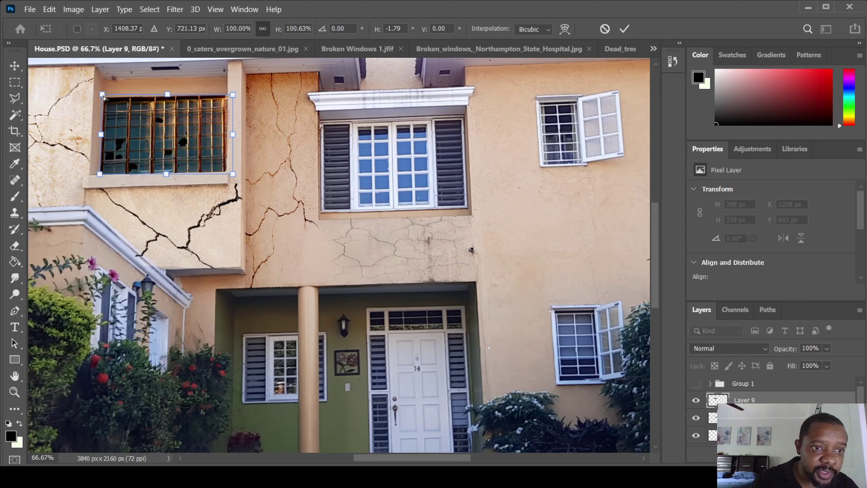
left_click_drag(103, 95, 104, 98)
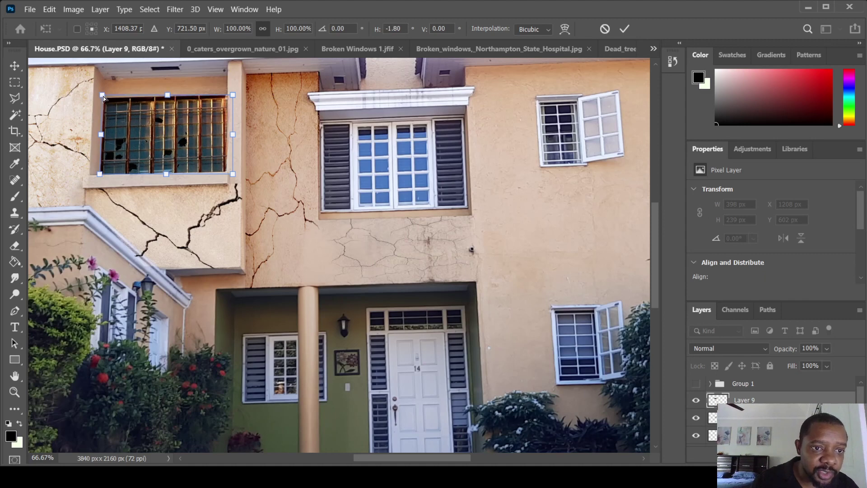
key("Return")
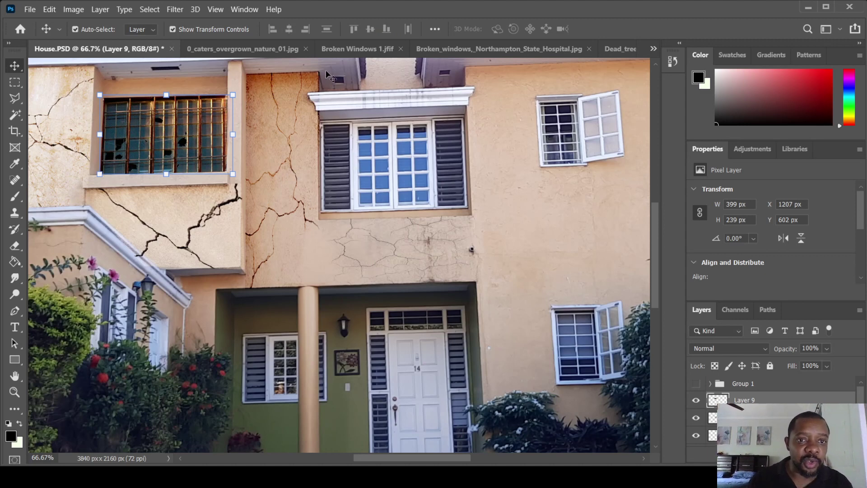
Copy the whole 259 by 194 px Broken Windows 1.jfif image into House.PSD as a new layer
left_click(368, 47)
left_click(18, 80)
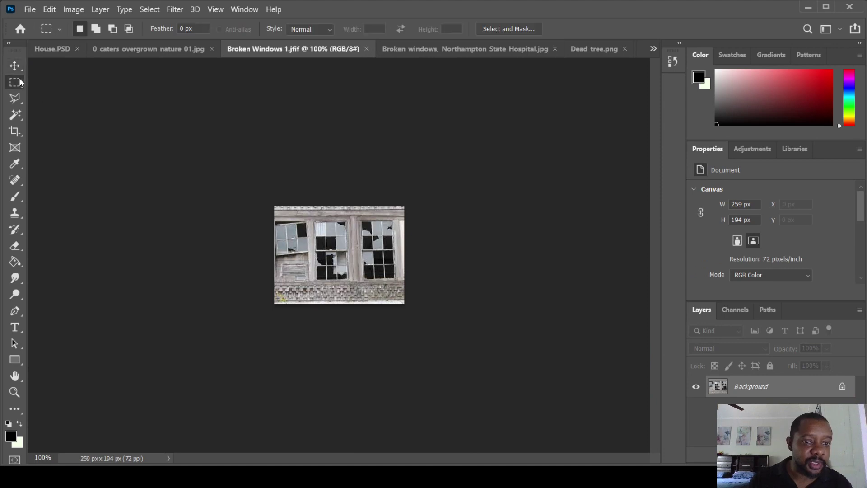
left_click_drag(264, 212, 451, 321)
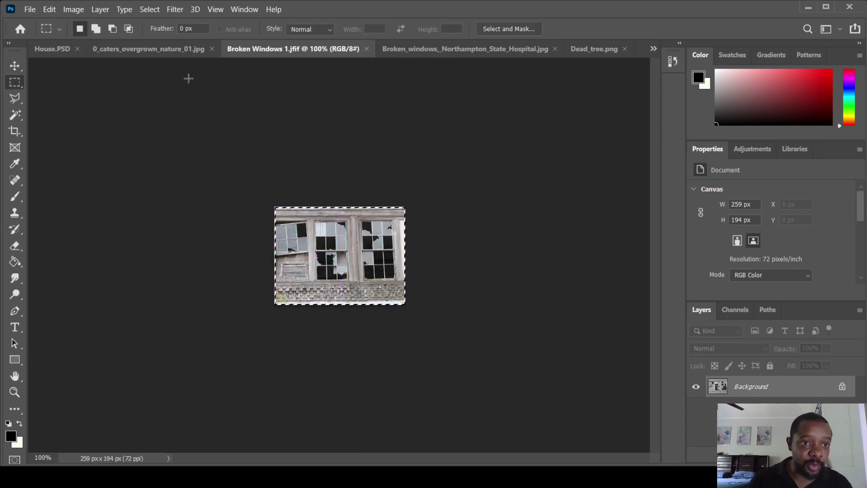
left_click(67, 51)
key("ctrl+v")
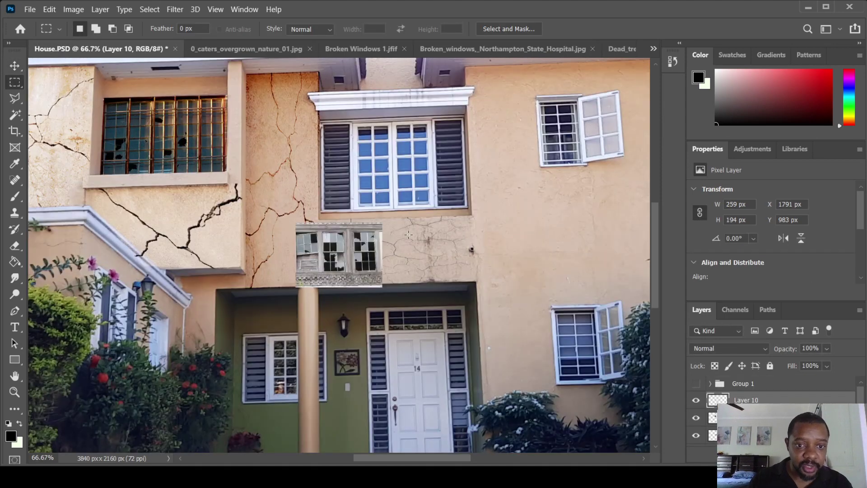
Move the pasted broken windows onto the central upstairs window and distort the corners to cover the panes between the shutters, about 257 by 273 px
left_click(22, 66)
left_click_drag(357, 256, 409, 151)
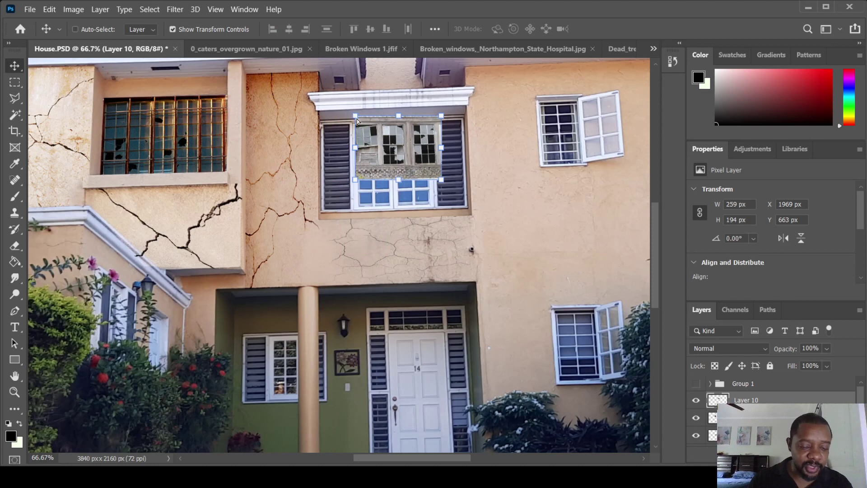
left_click_drag(357, 121, 352, 122)
left_click_drag(358, 180, 357, 212)
left_click_drag(442, 180, 439, 211)
left_click_drag(438, 121, 431, 122)
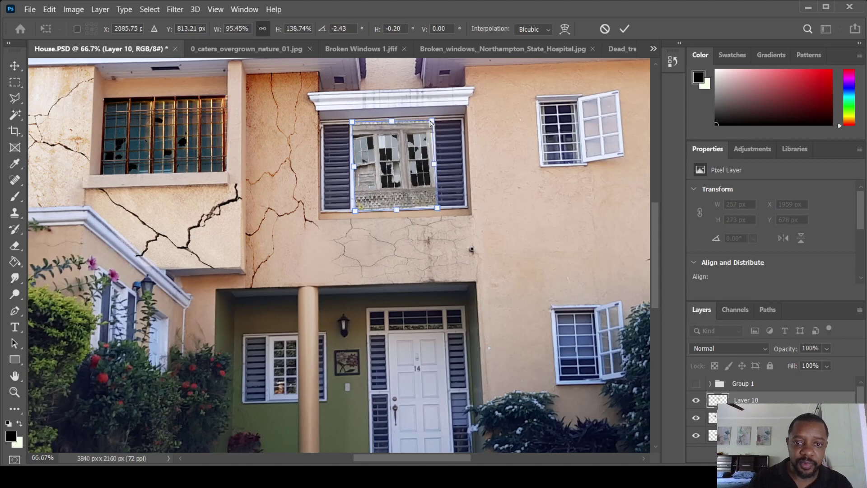
key("Return")
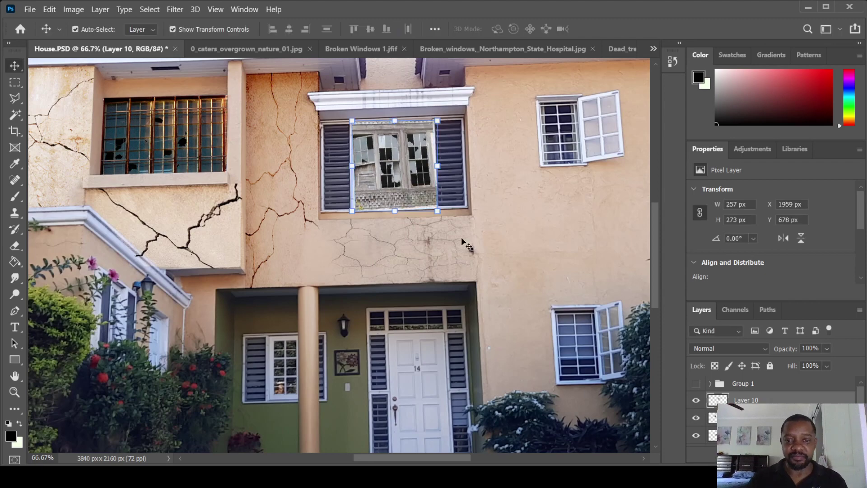
Distort the broken-window layer by its four corners to cover the upper central window opening, about 443 by 298 px
key("ctrl+minus")
key("ctrl+minus")
key("ctrl+minus")
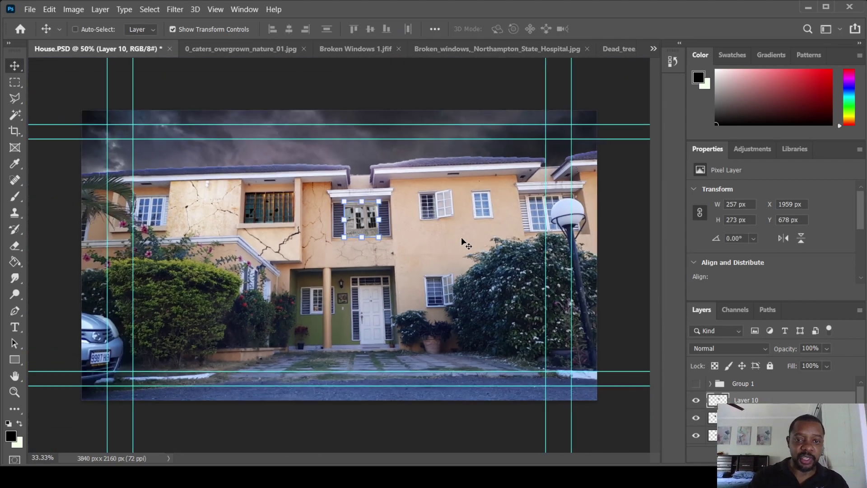
key("ctrl+plus")
key("ctrl+plus")
key("ctrl+plus")
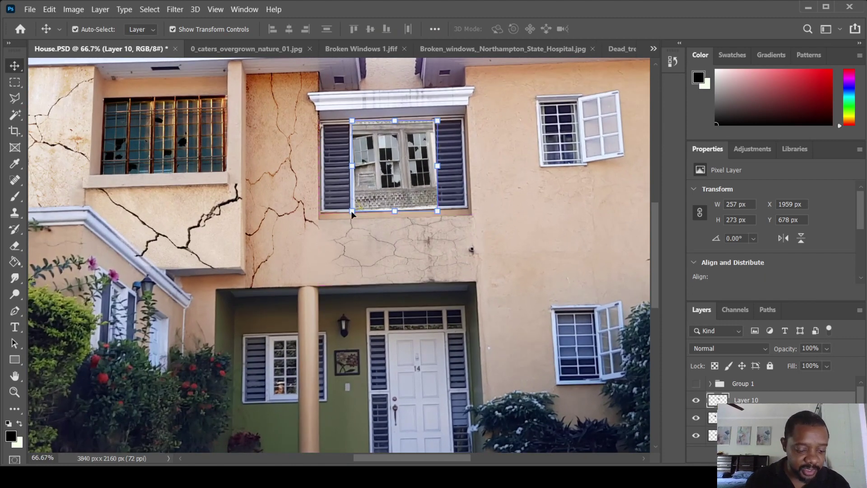
left_click_drag(352, 211, 315, 217)
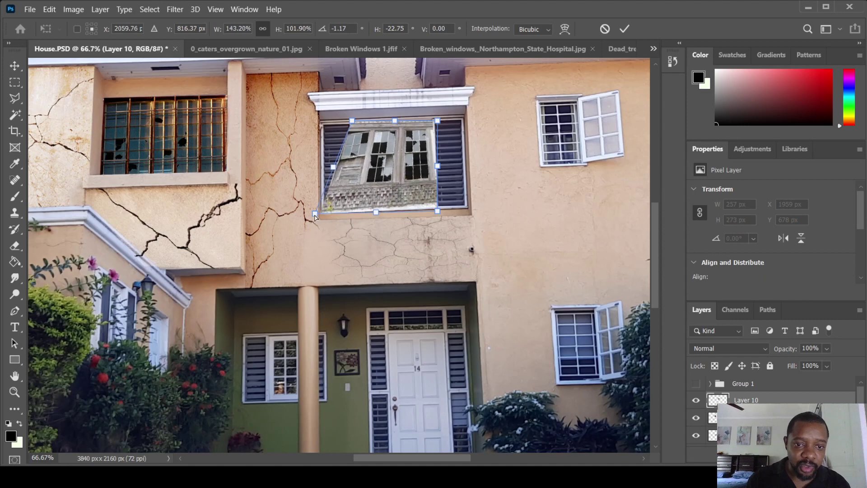
left_click_drag(351, 122, 322, 119)
left_click_drag(442, 122, 476, 118)
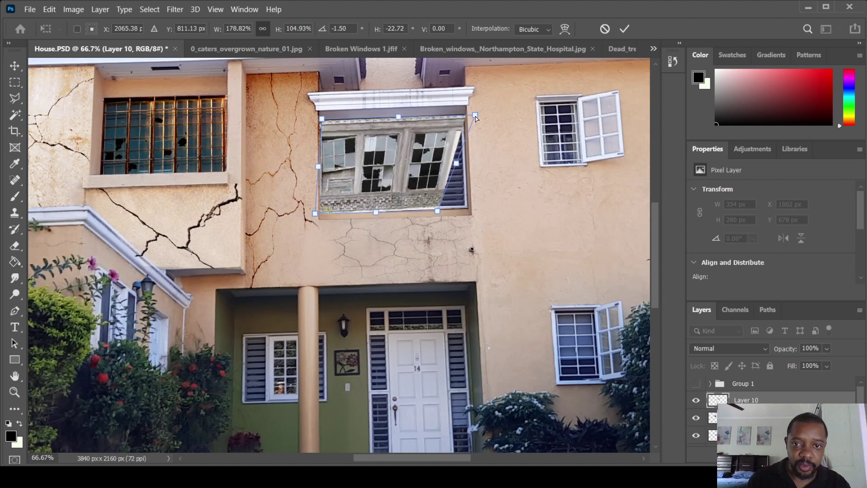
left_click_drag(440, 216, 467, 218)
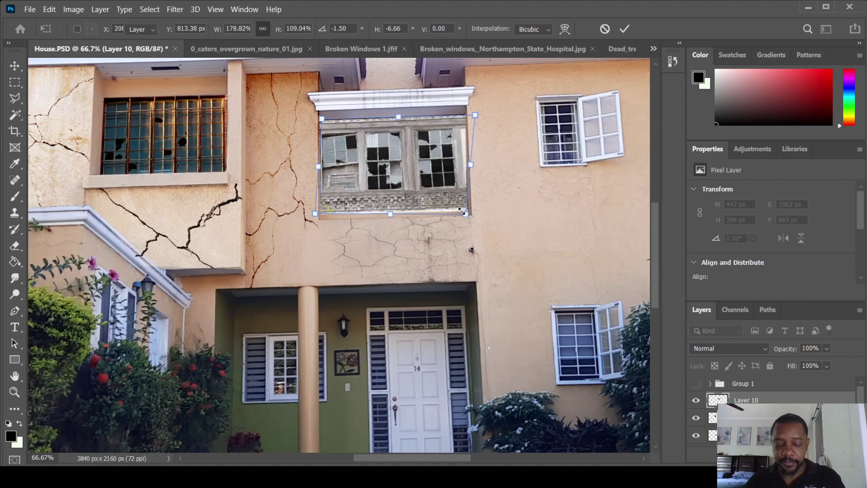
key("Return")
key("ctrl+minus")
key("ctrl+minus")
key("ctrl+minus")
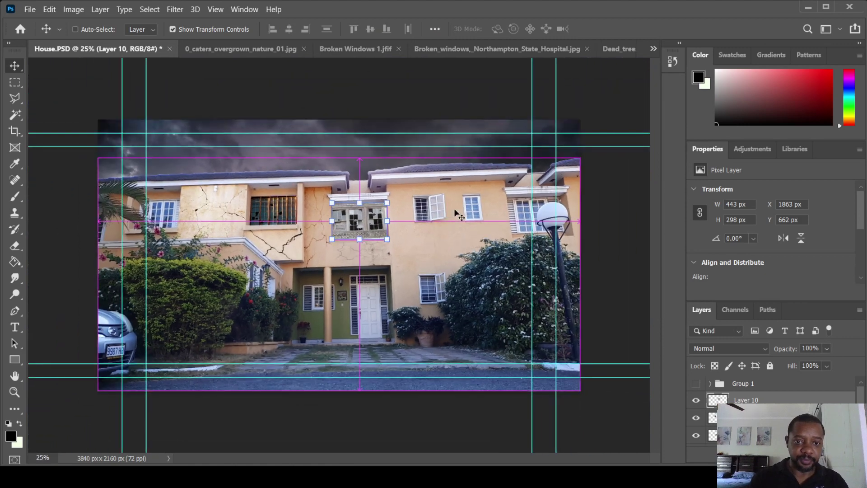
Erase the strip of shingles and white edging beneath the panes of the broken-window layer
left_click(15, 83)
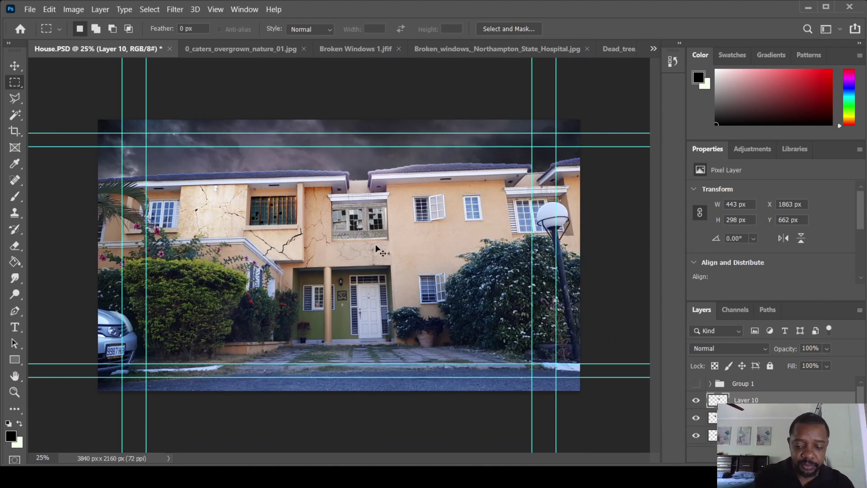
key("ctrl+1")
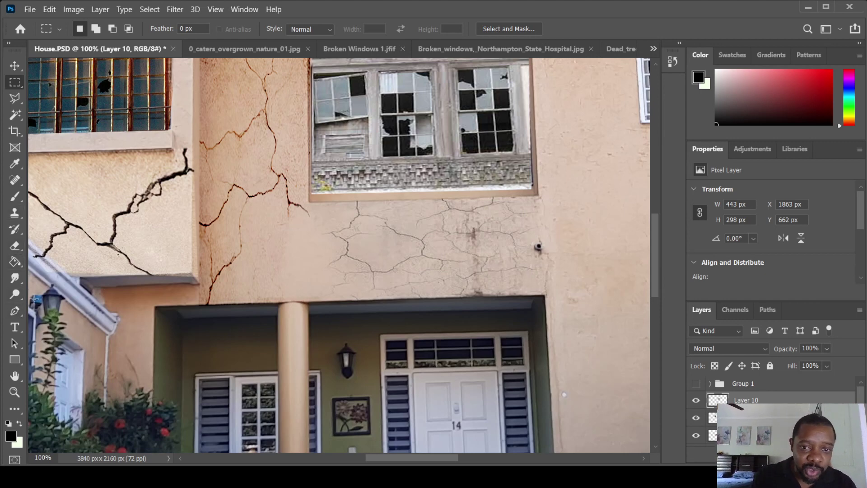
scroll(299, 192, "up", 2)
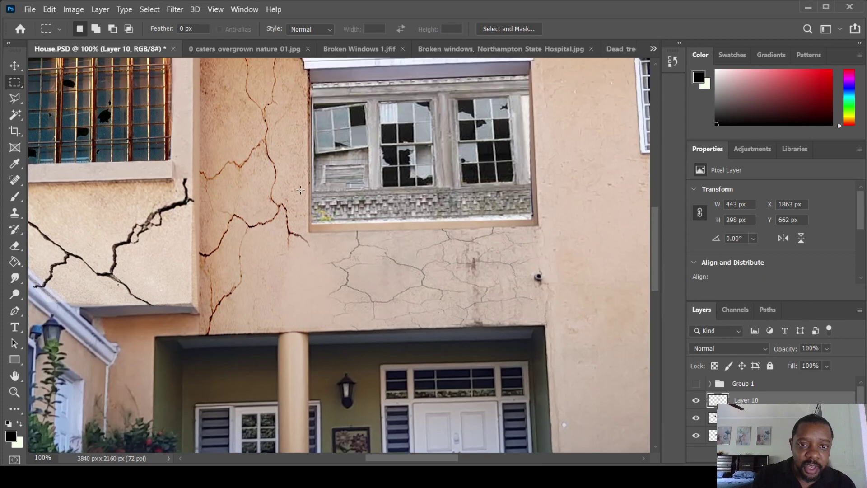
scroll(83, 273, "up", 1)
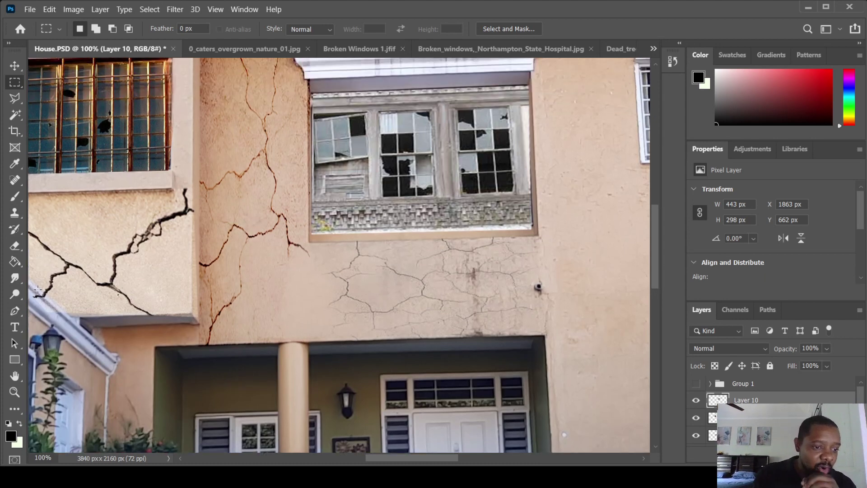
left_click(15, 246)
mouse_move(322, 226)
left_mouse_down()
mouse_move(433, 222)
mouse_move(301, 230)
mouse_move(540, 218)
mouse_move(323, 229)
mouse_move(446, 231)
left_mouse_up()
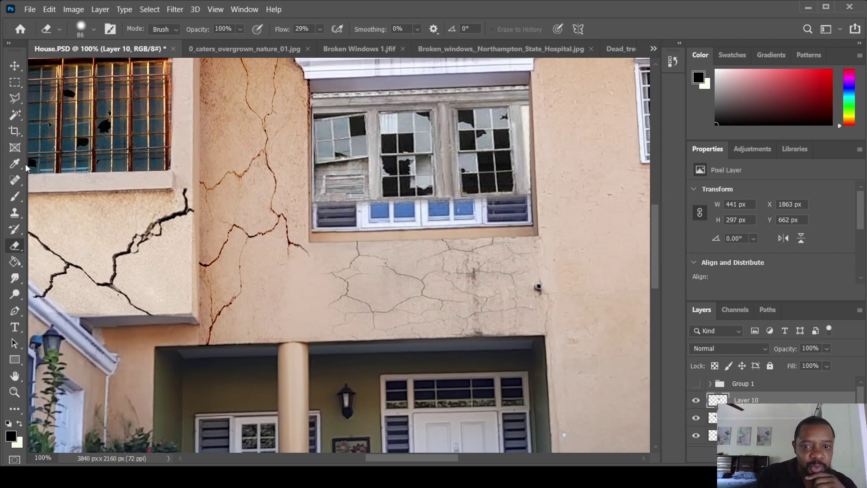
Distort the lower corners of the broken-window layer downward so its panes reach the sill, about 450 by 371 px overall
left_click(15, 66)
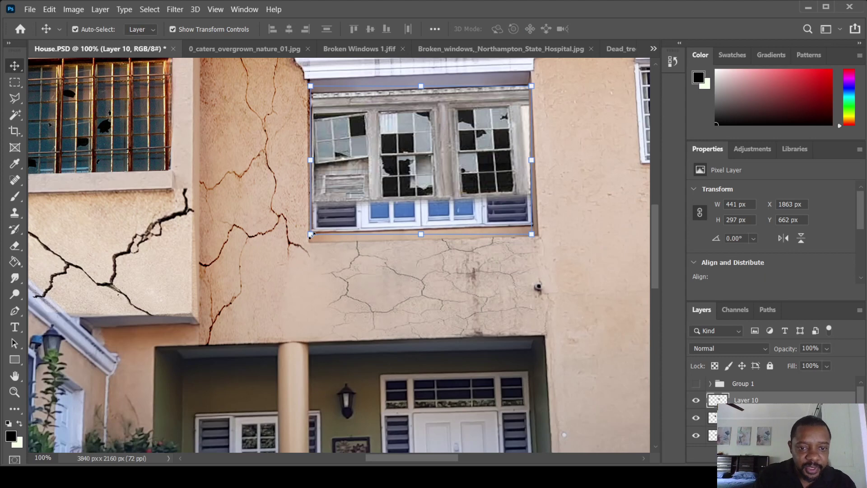
left_click_drag(312, 235, 311, 270)
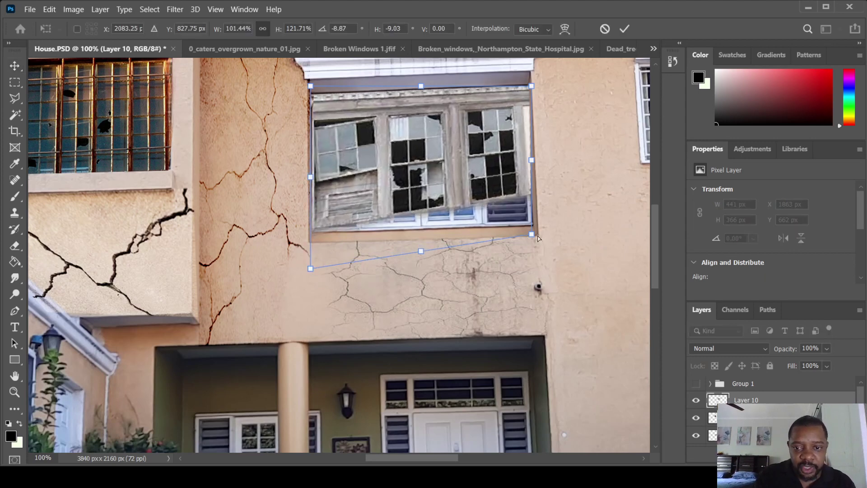
left_click_drag(532, 235, 536, 280)
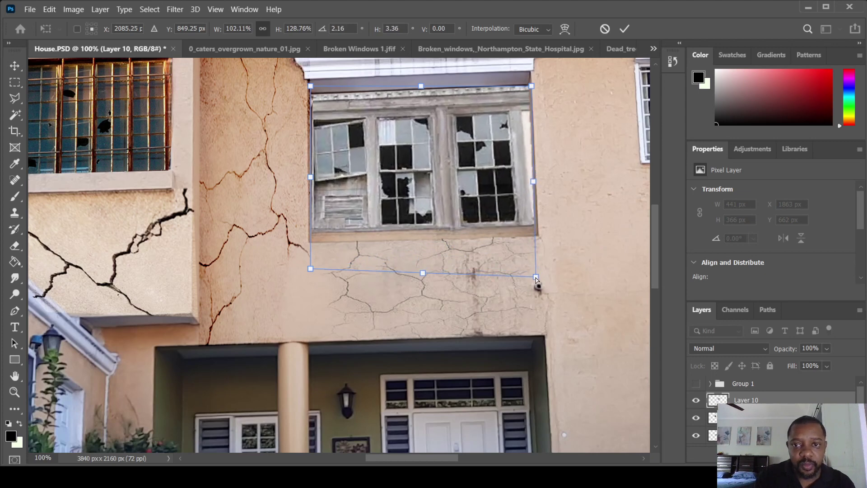
key("Return")
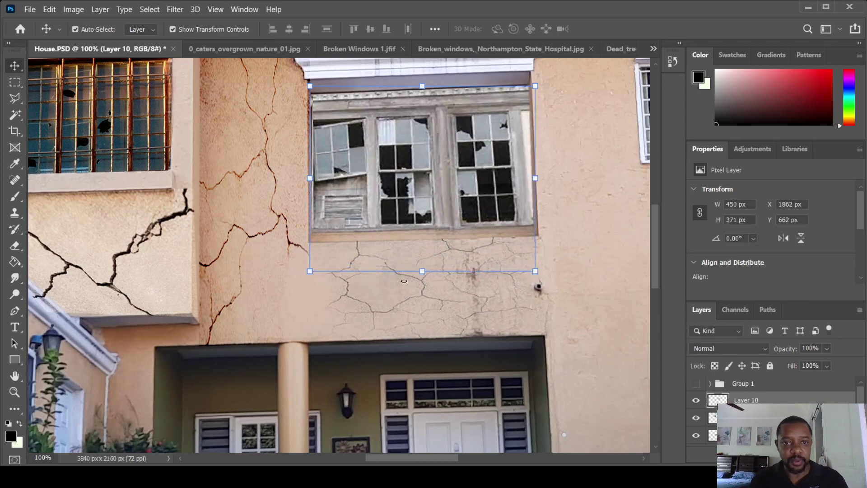
key("ctrl+minus")
key("ctrl+minus")
key("ctrl+minus")
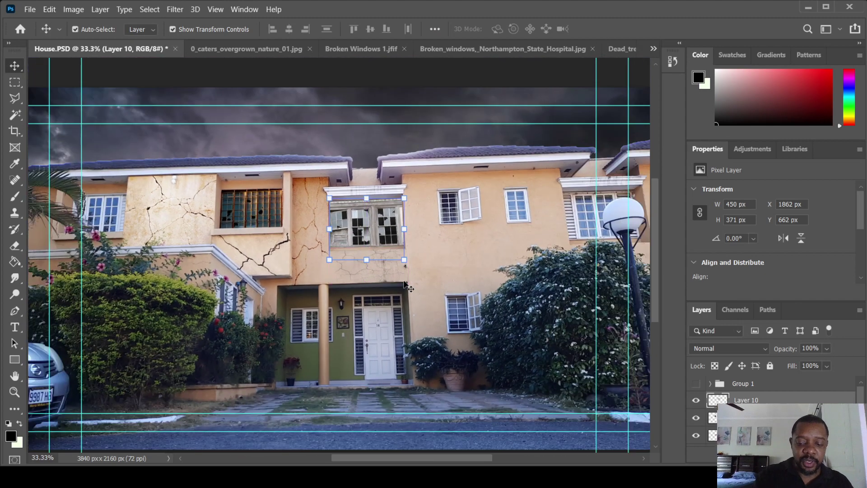
Stretch the upper-right corner of the broken window outward and erase the part overlapping the wall beside the opening
key("ctrl+plus")
key("ctrl+plus")
key("ctrl+plus")
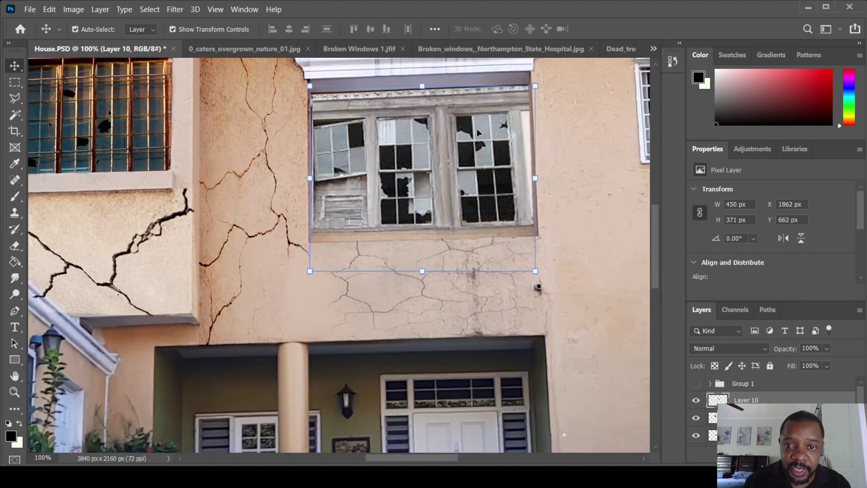
mouse_move(535, 85)
left_mouse_down()
mouse_move(556, 85)
mouse_move(550, 90)
left_mouse_up()
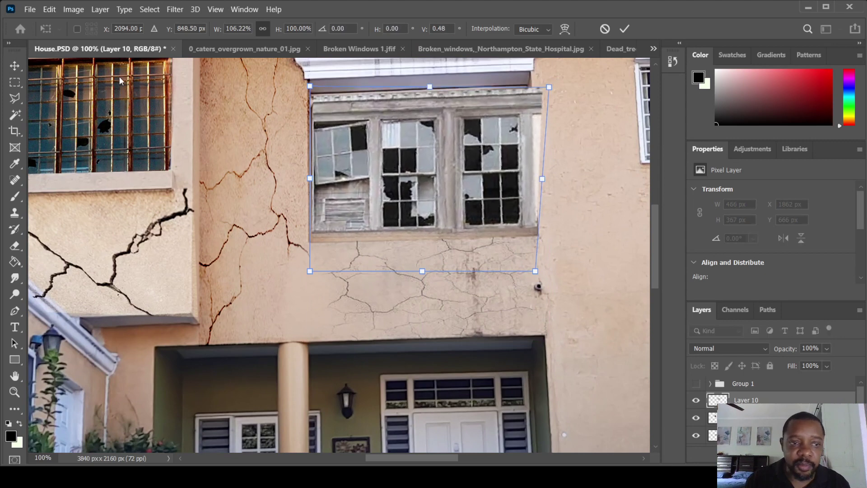
key("Return")
left_click(16, 250)
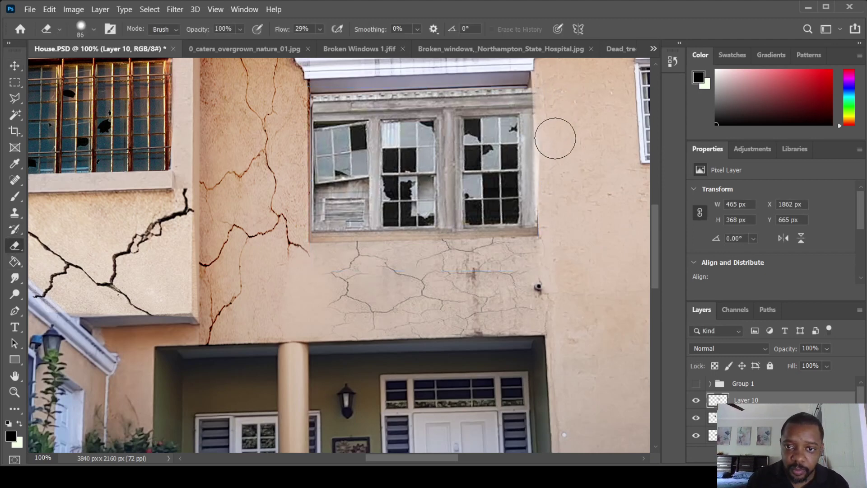
left_click_drag(557, 182, 553, 81)
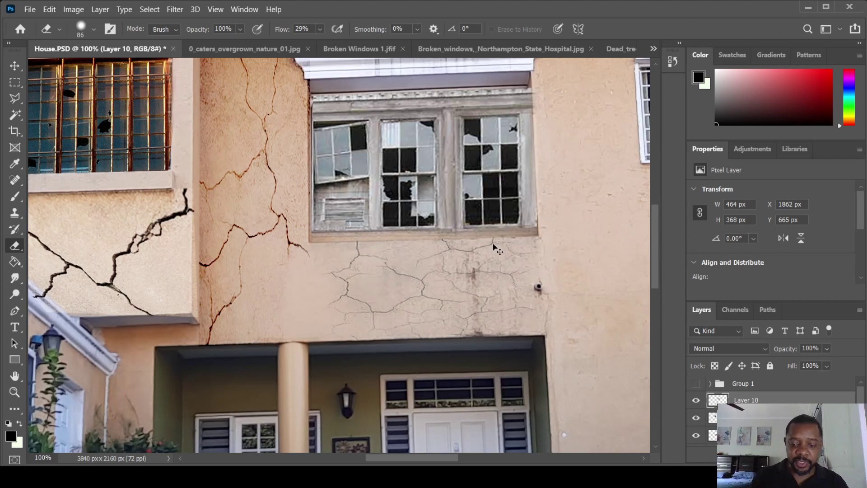
Duplicate the broken-window layer and place the copy over the upper window at the far left of the house
key("ctrl+minus")
key("ctrl+minus")
key("ctrl+minus")
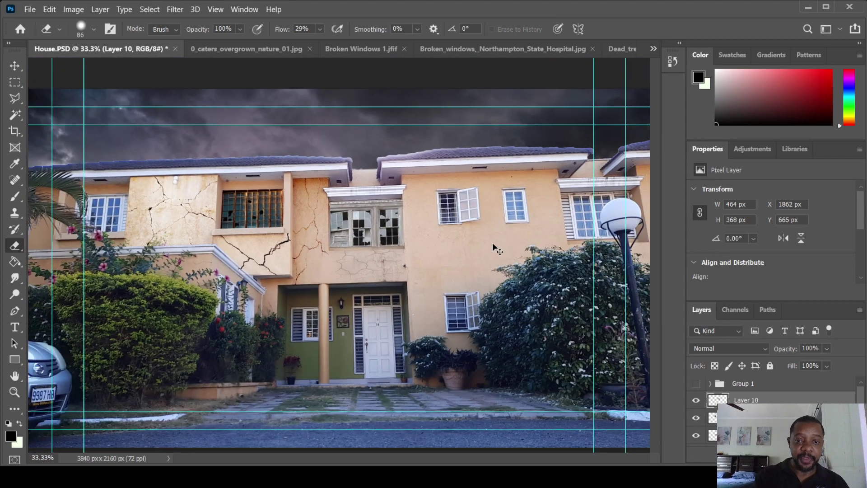
key("ctrl+minus")
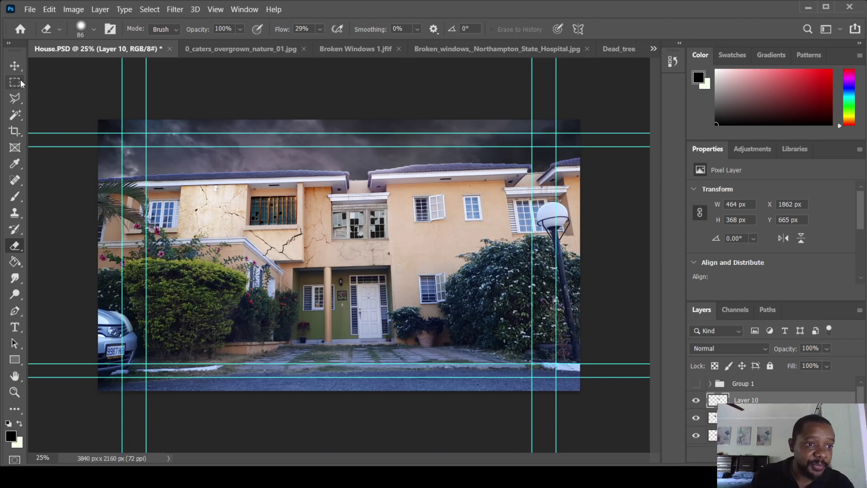
key("v")
left_click_drag(376, 225, 153, 223)
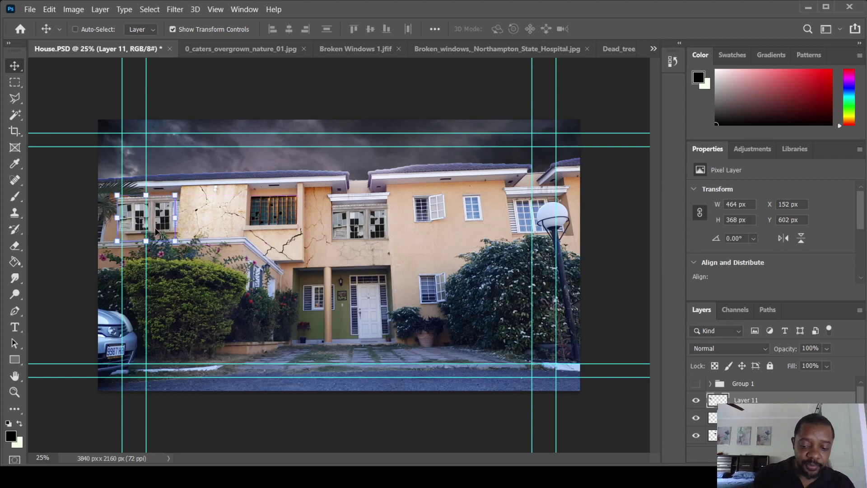
Distort the broken-window copy by its four corners to fit the far-left window's frame, about 328 by 281 px
key("ctrl+plus")
key("ctrl+plus")
key("ctrl+plus")
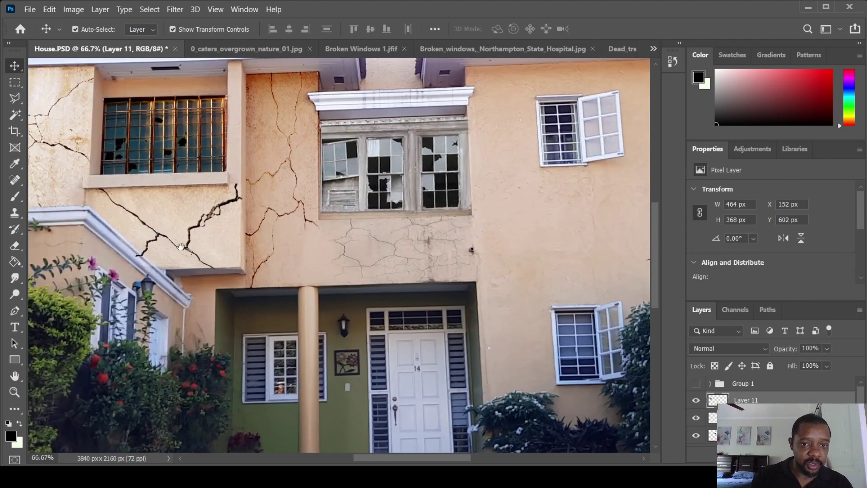
left_click_drag(180, 247, 248, 234)
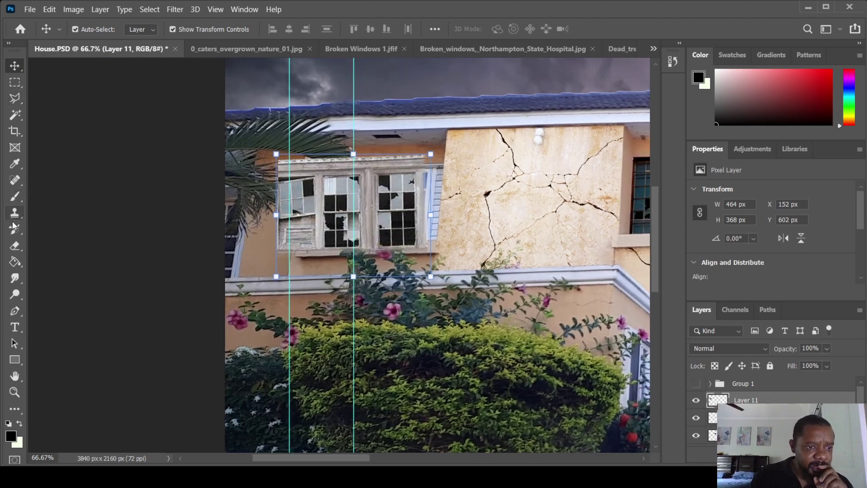
key("ctrl")
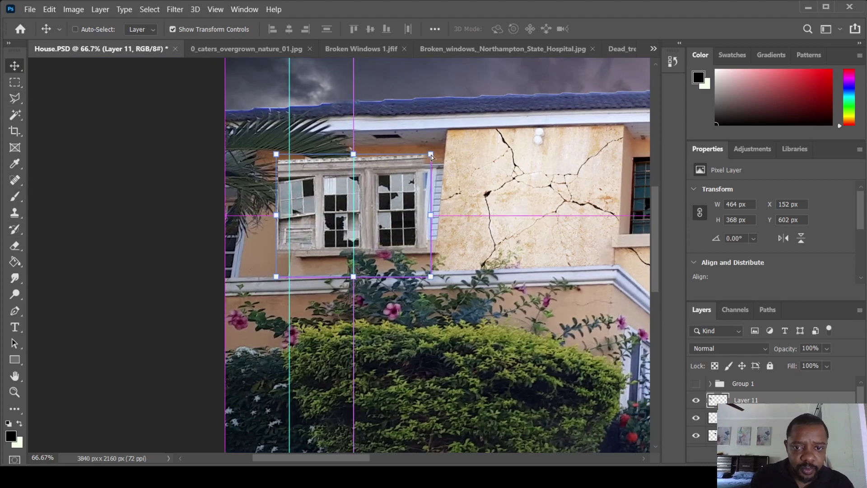
left_click_drag(431, 156, 437, 170)
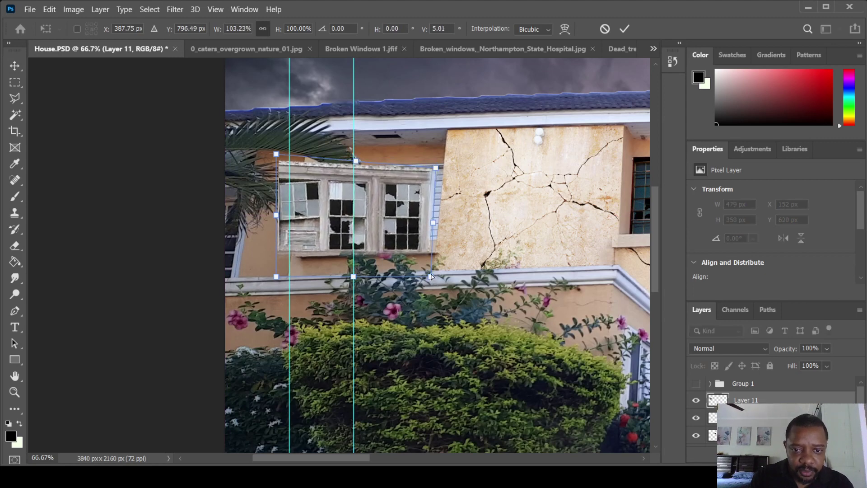
mouse_move(431, 276)
left_mouse_down()
mouse_move(423, 226)
mouse_move(429, 261)
left_mouse_up()
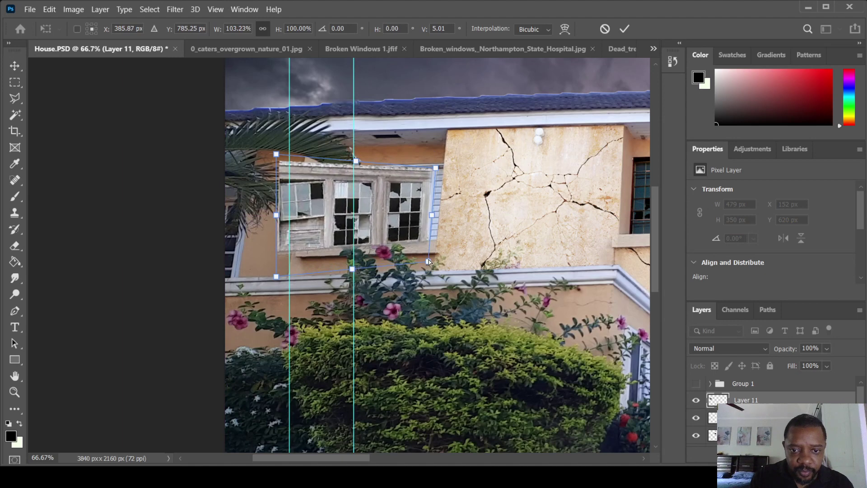
left_click_drag(276, 276, 326, 260)
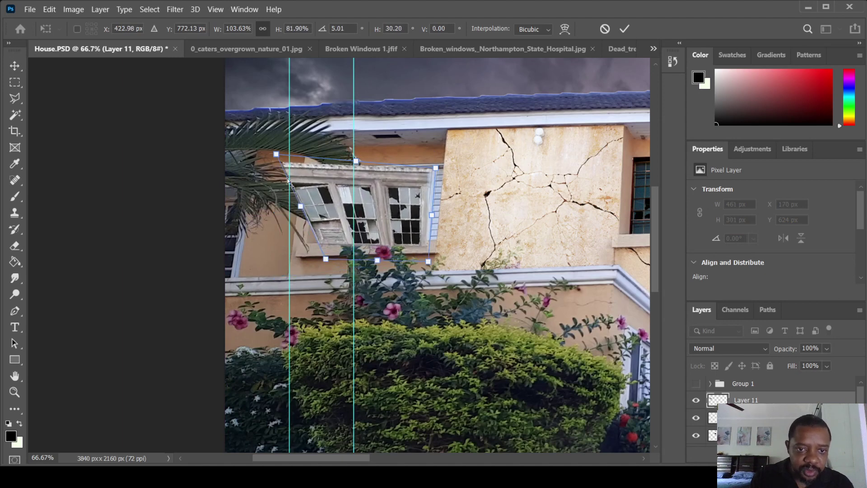
left_click_drag(277, 155, 339, 167)
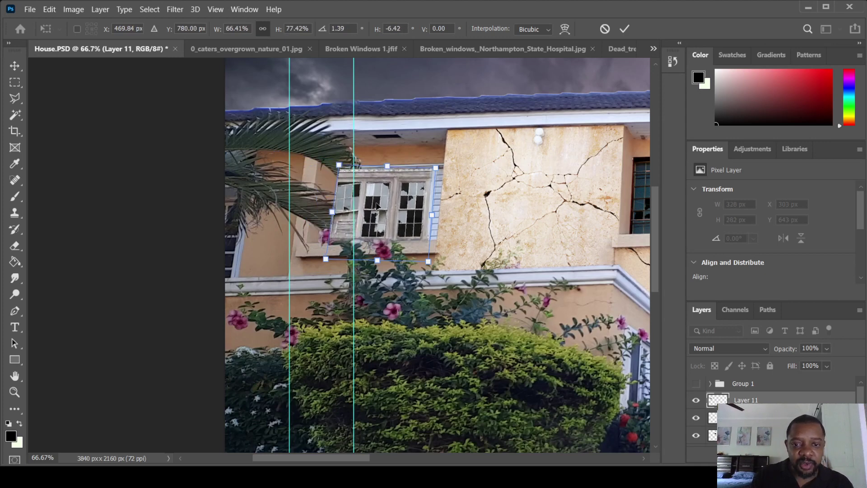
key("Return")
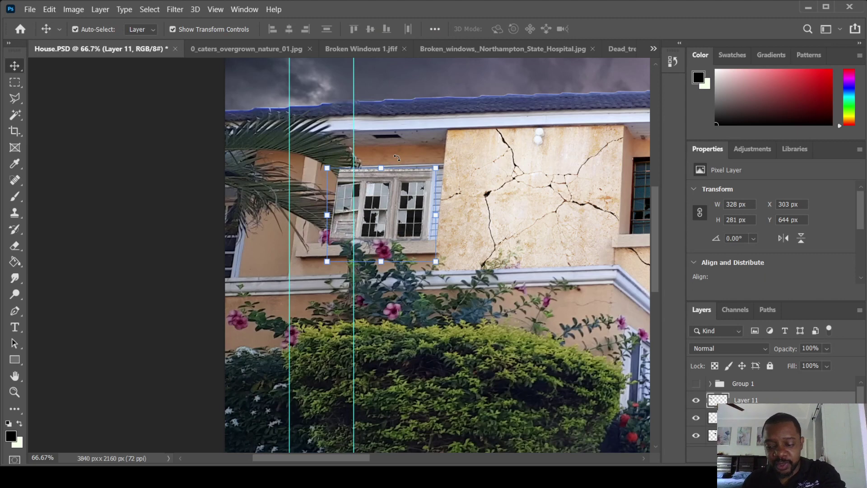
Delete the broken-window copy from the far-left window and restore it with the same fit
key("Delete")
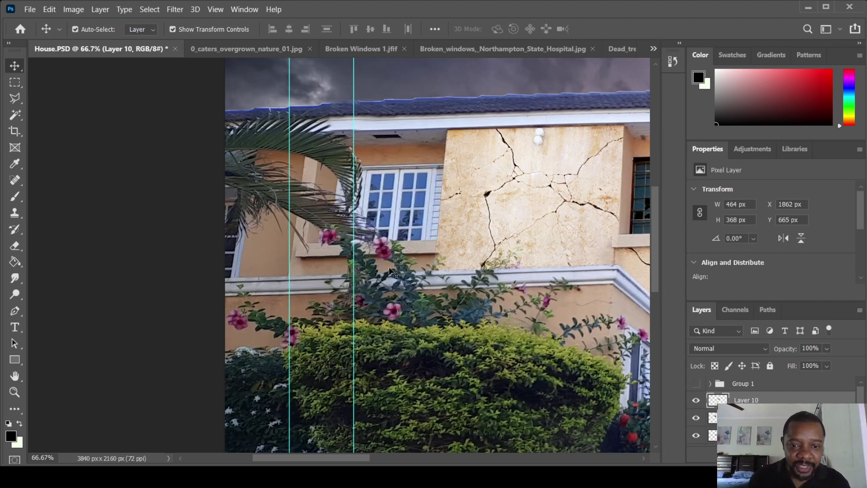
scroll(418, 323, "down", 2)
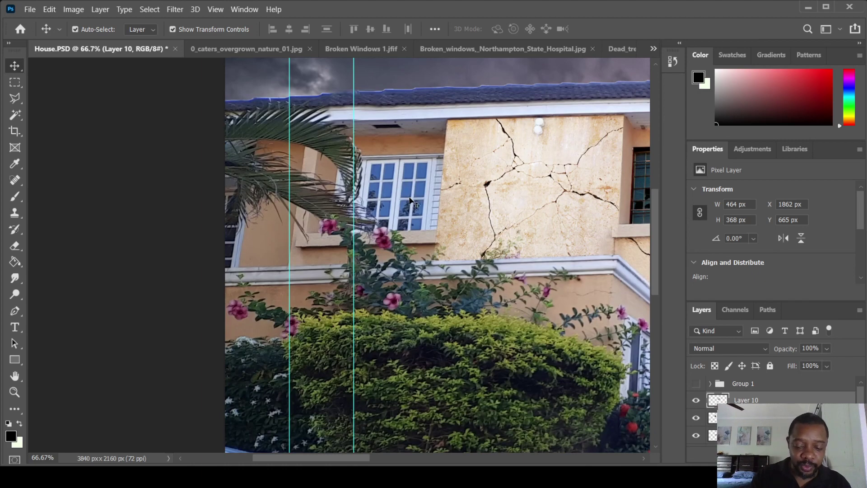
key("ctrl+minus")
key("ctrl+minus")
key("ctrl")
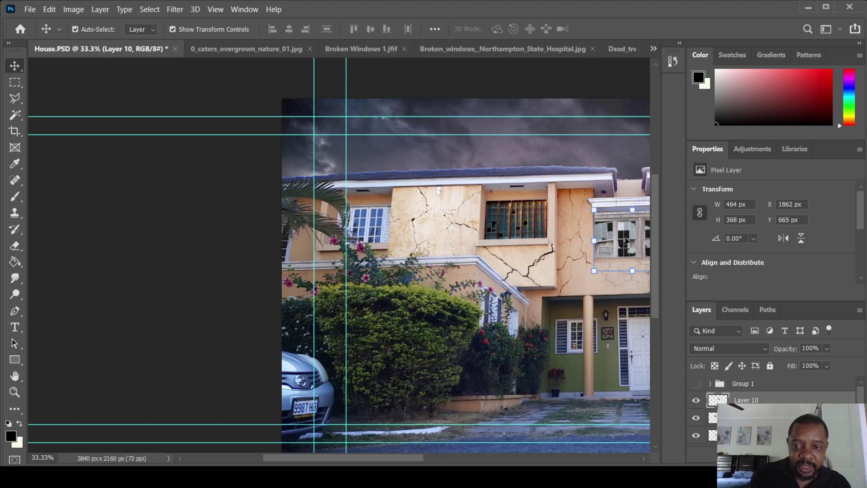
key("ctrl+v")
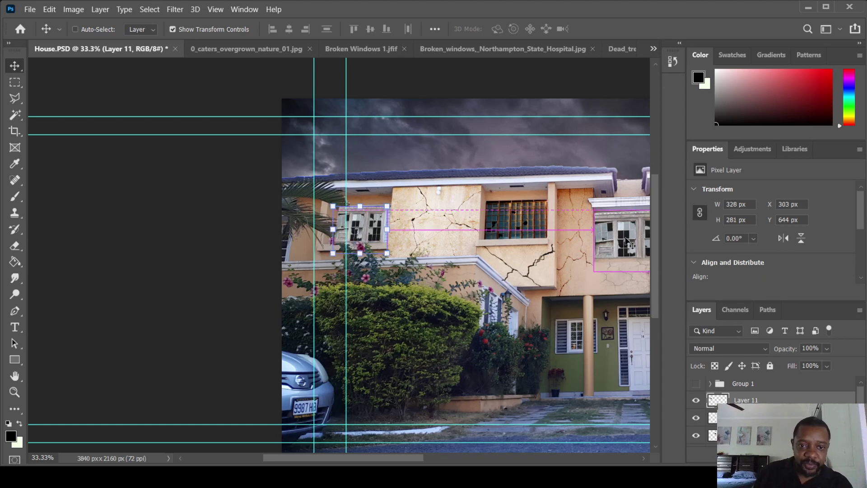
Erase the left part of the broken-window copy where it covers the palm fronds and flowers at the far-left window
key("ctrl")
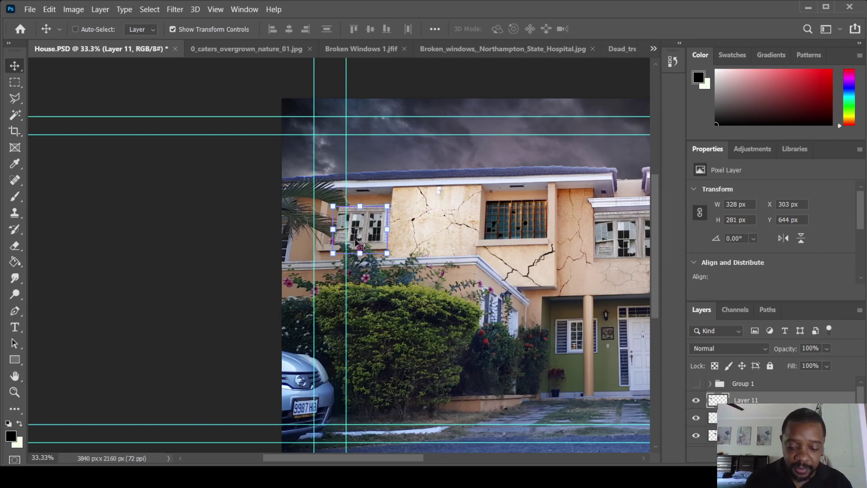
key("ctrl+plus")
key("ctrl+plus")
key("ctrl+plus")
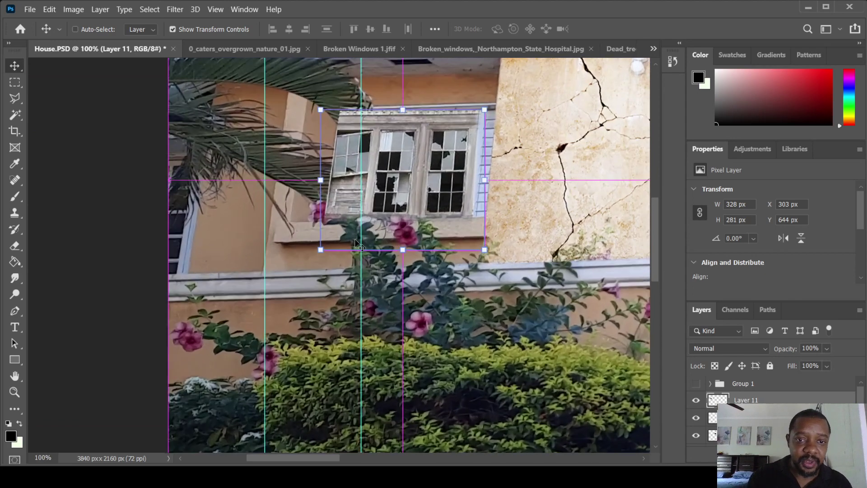
left_click(15, 246)
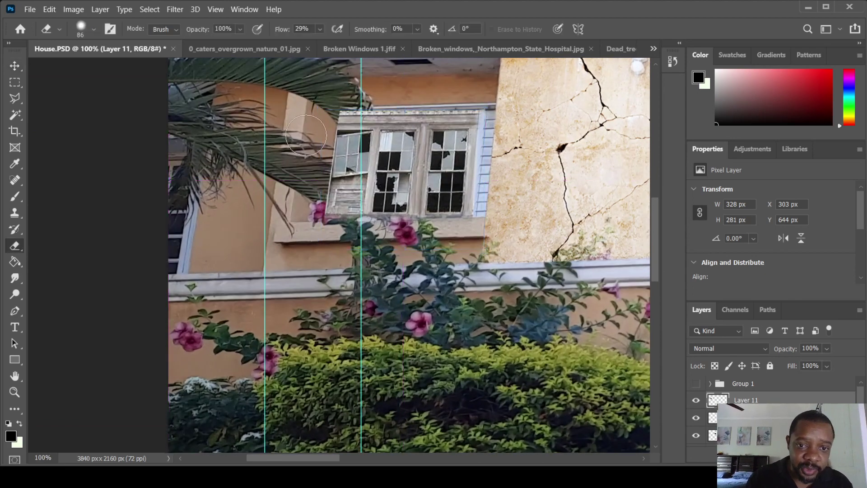
mouse_move(330, 96)
left_mouse_down()
mouse_move(337, 156)
mouse_move(350, 102)
mouse_move(333, 153)
mouse_move(344, 190)
mouse_move(332, 230)
mouse_move(337, 191)
mouse_move(345, 217)
left_mouse_up()
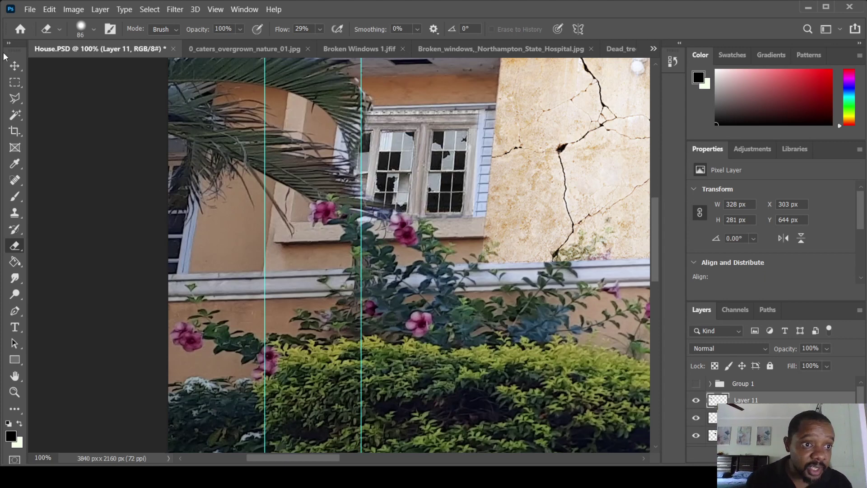
left_click(15, 65)
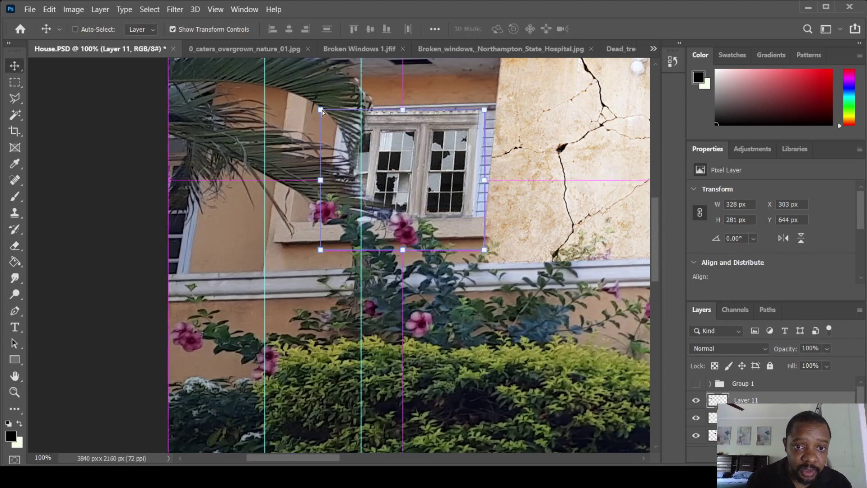
left_click_drag(321, 111, 322, 113)
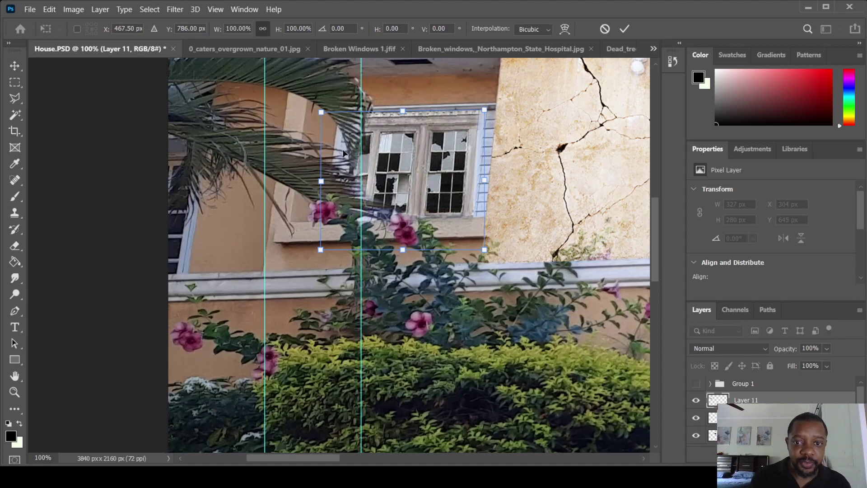
key("Escape")
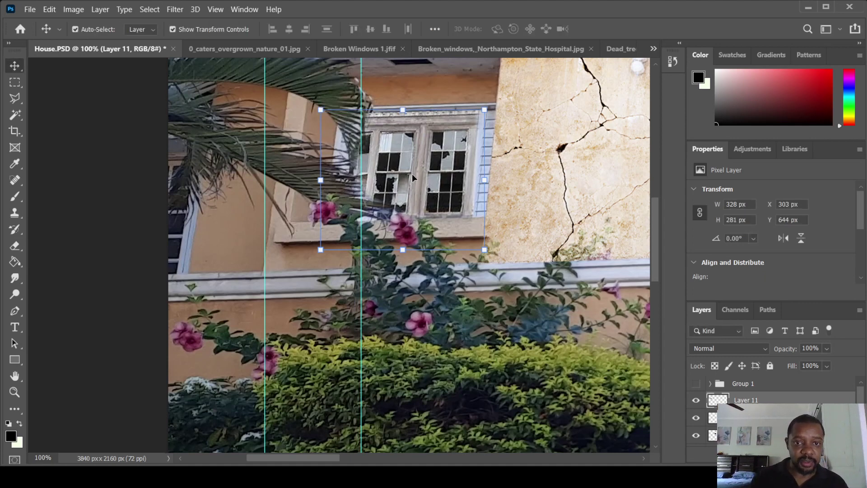
left_click(321, 111)
left_click_drag(320, 112, 319, 113)
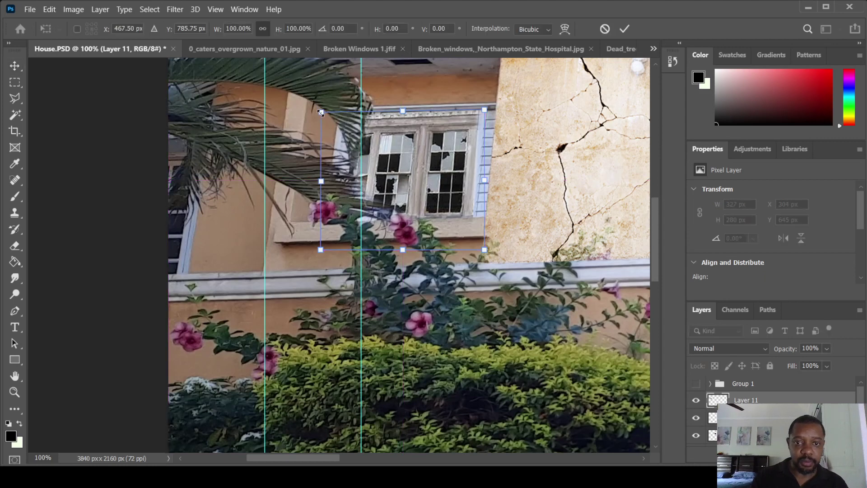
key("Return")
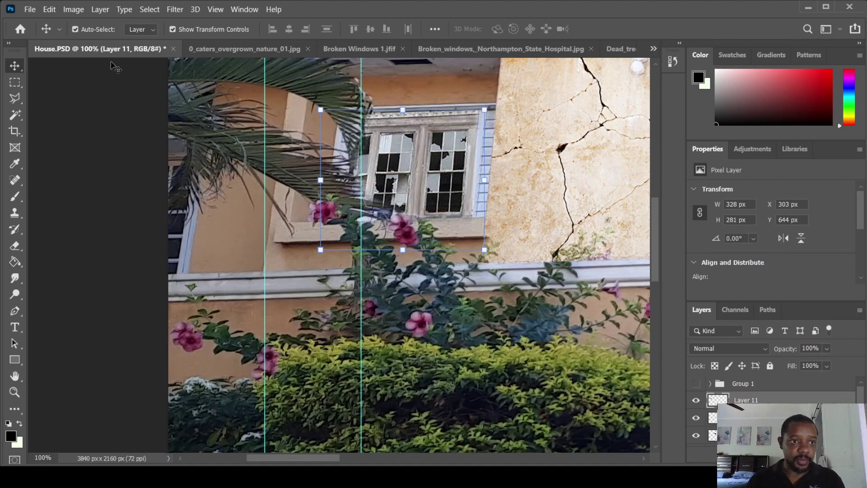
Switch to the Gutted 1.jpg document and select the entire image for copying
key("ctrl+minus")
key("ctrl+minus")
key("ctrl+minus")
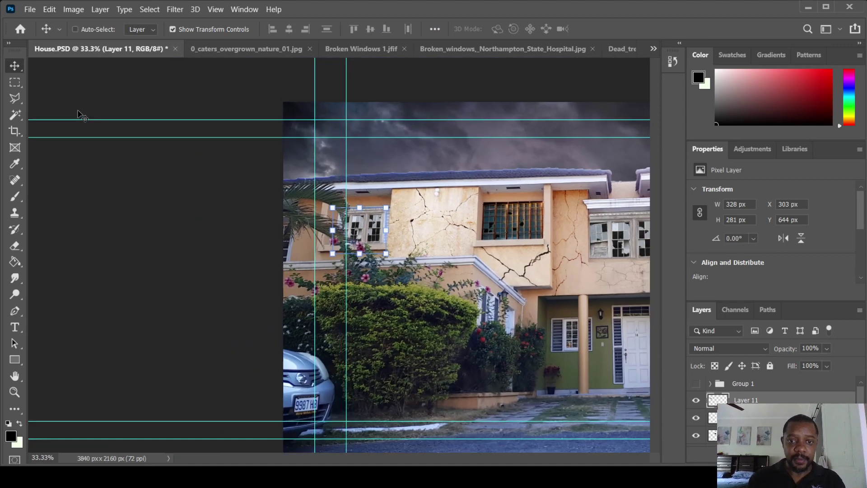
key("ctrl+minus")
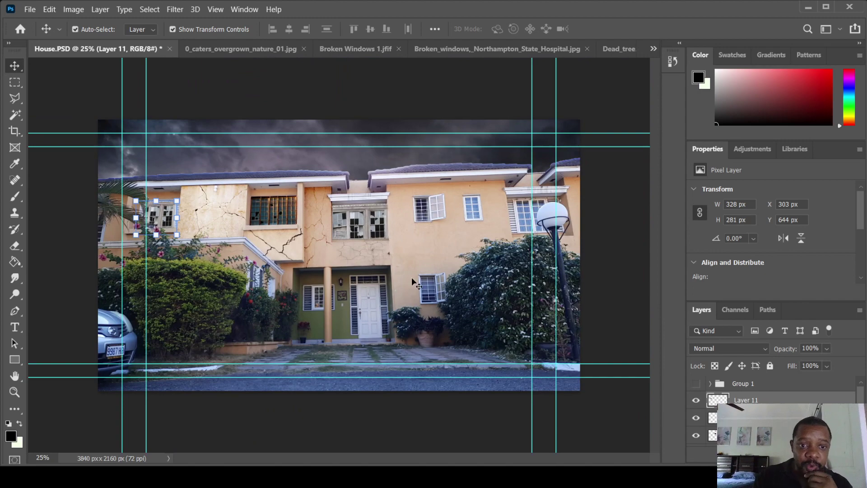
left_click(434, 47)
left_click(547, 50)
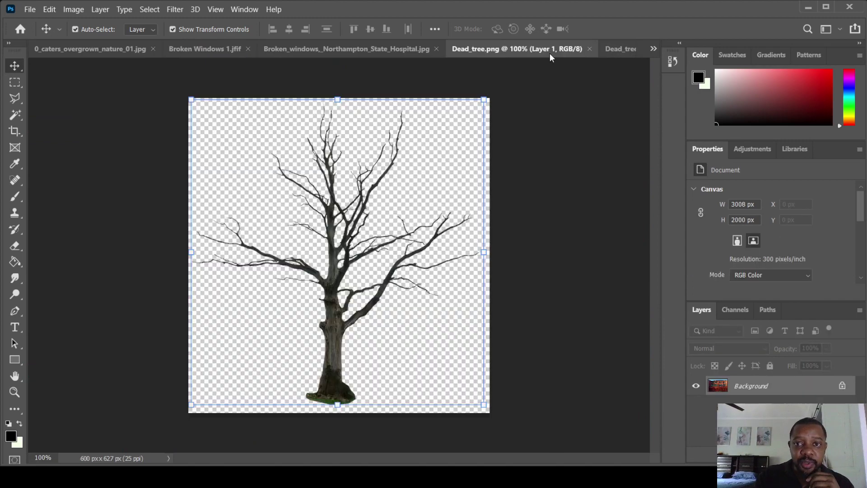
left_click(611, 48)
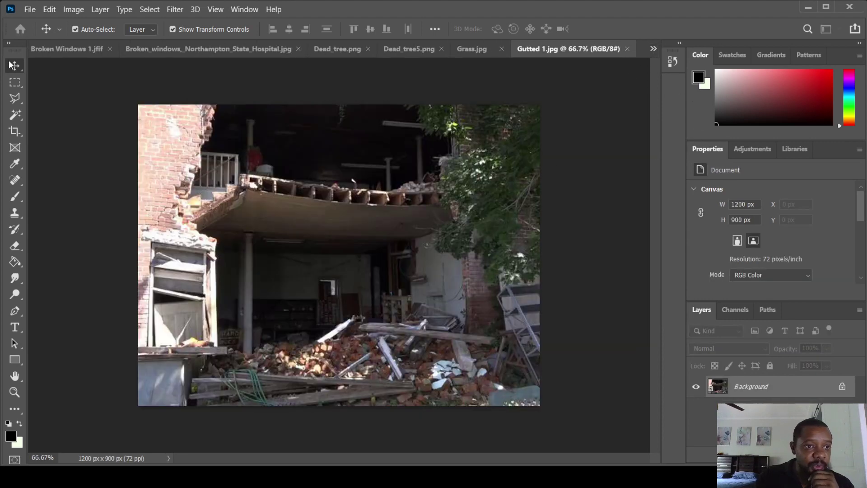
left_click(15, 82)
left_click_drag(136, 103, 551, 441)
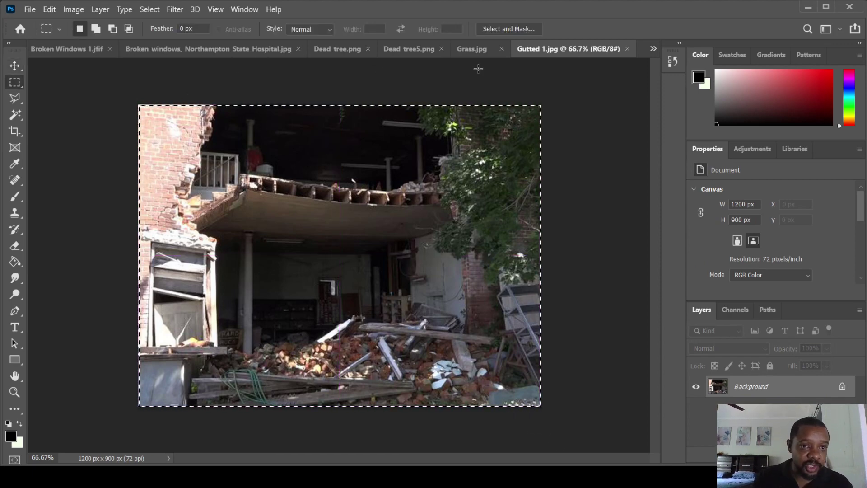
Paste the gutted-building image into House.PSD and place it over the right-hand section's upper wall, about X 2326, Y 509 px
left_click(653, 48)
left_click(694, 55)
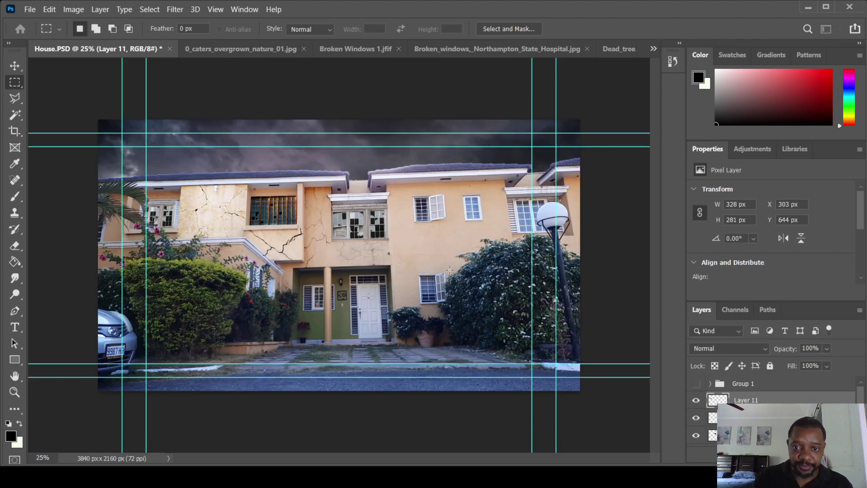
key("ctrl+v")
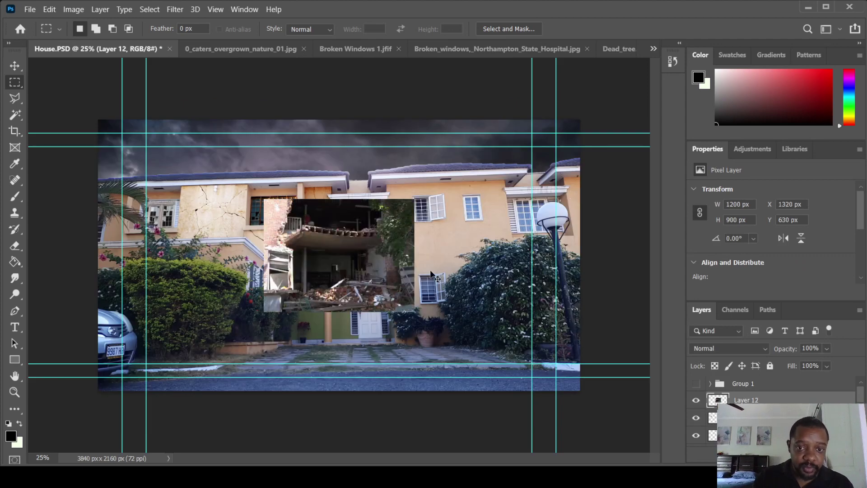
left_click(15, 65)
left_click_drag(301, 244, 430, 230)
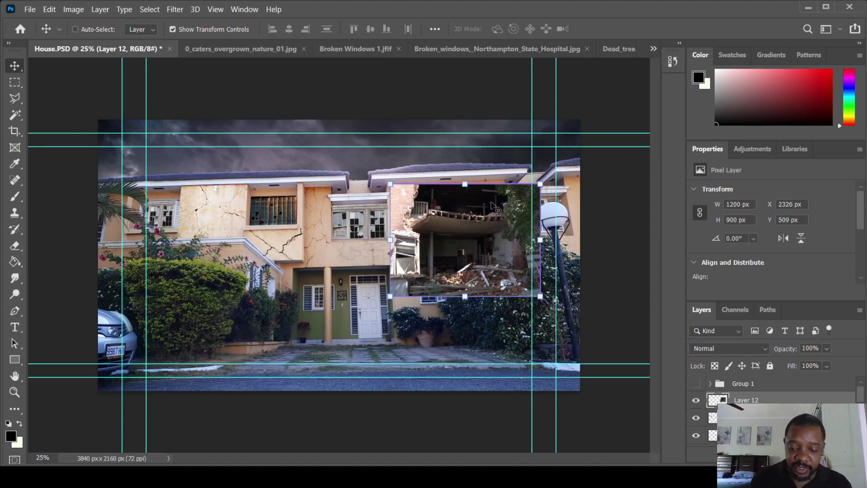
Distort the gutted-building image's two upper corners to follow the roof eave, pulling the right one in to the wall's edge
key("ctrl+plus")
key("ctrl+plus")
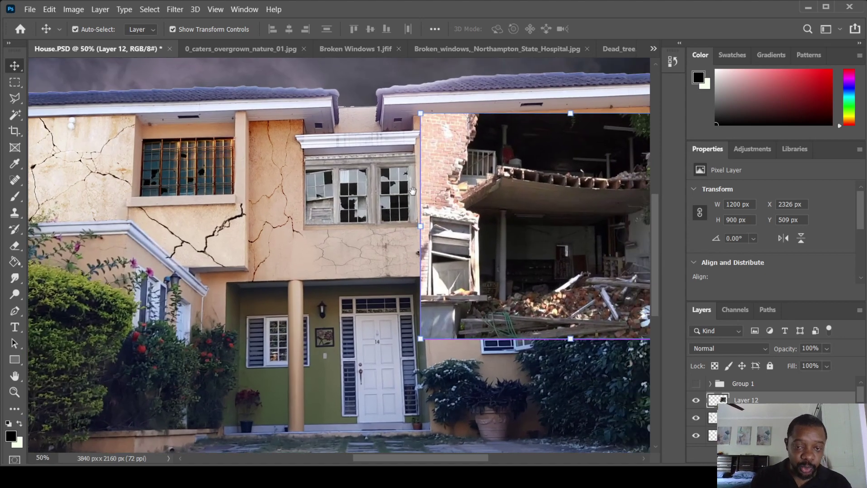
left_click_drag(412, 190, 114, 223)
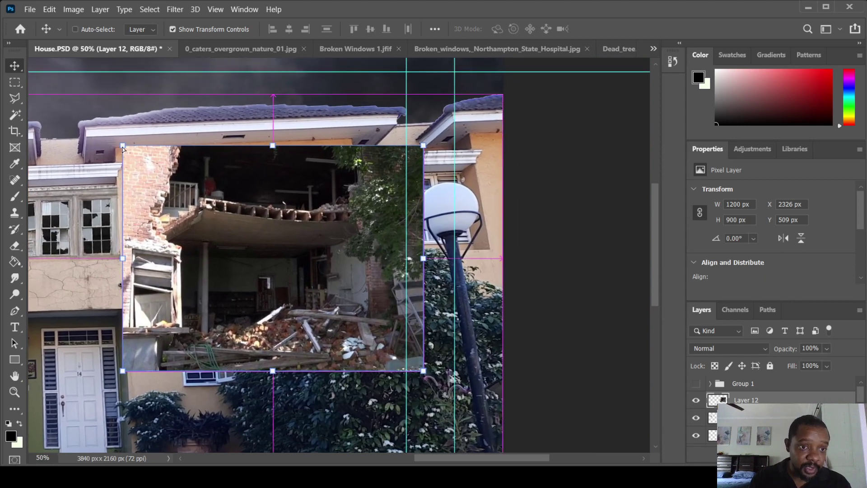
left_click_drag(122, 146, 115, 149)
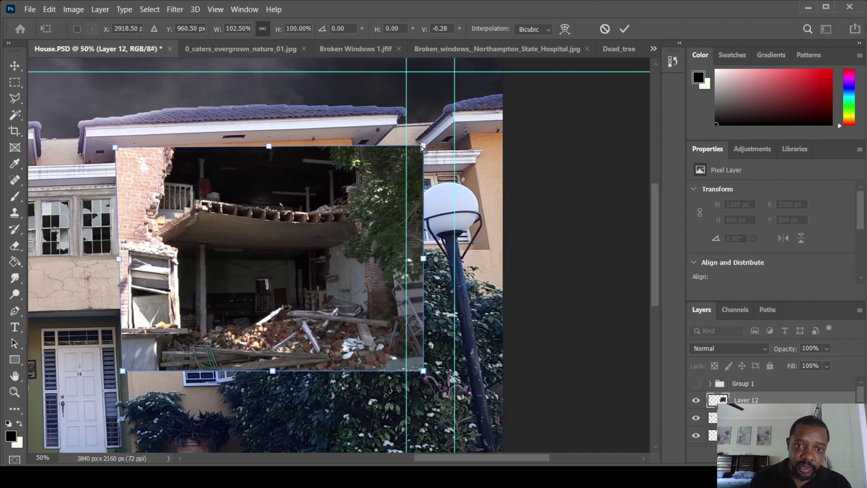
left_click_drag(422, 147, 354, 139)
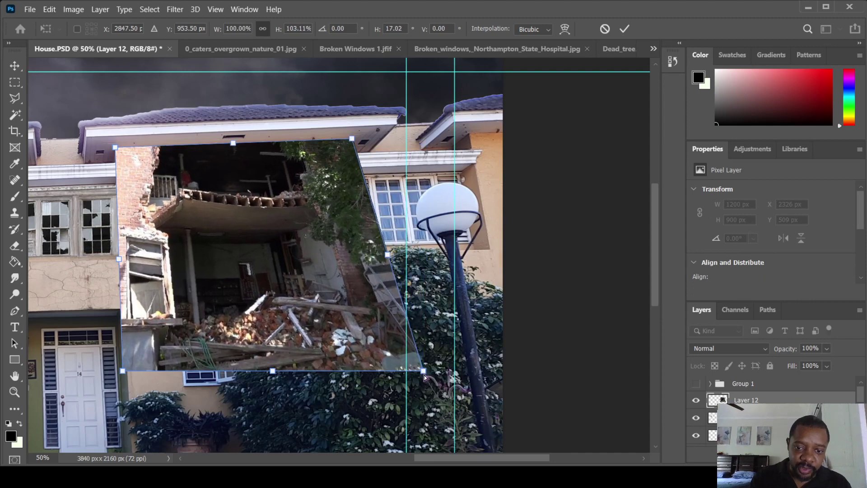
Try to extend the gutted-building image's lower corners down toward the ground between the front door and the bush
left_click_drag(423, 377, 378, 359)
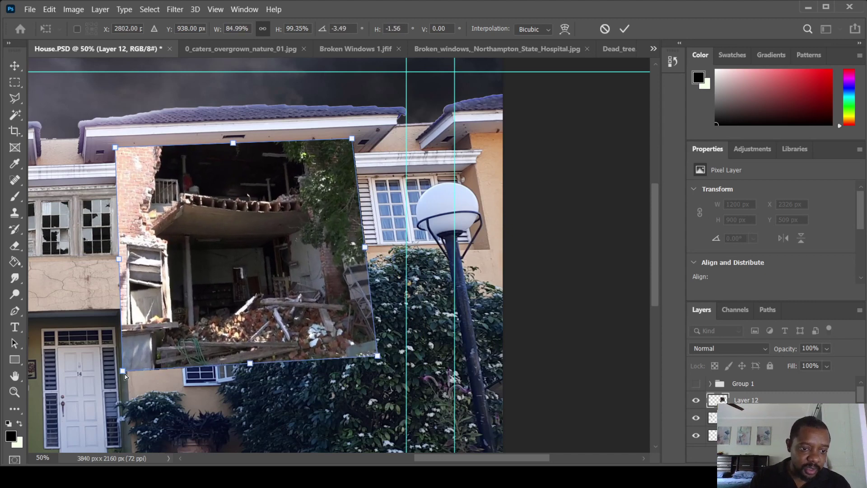
left_click_drag(125, 374, 129, 417)
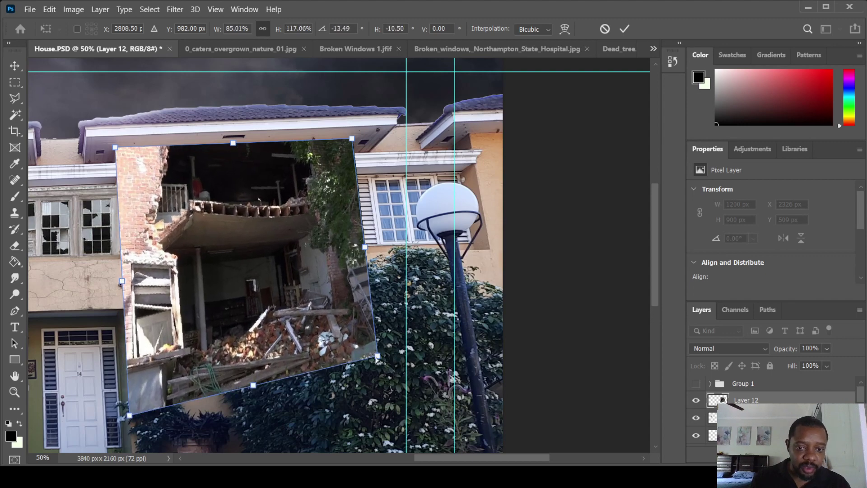
left_click_drag(378, 356, 389, 446)
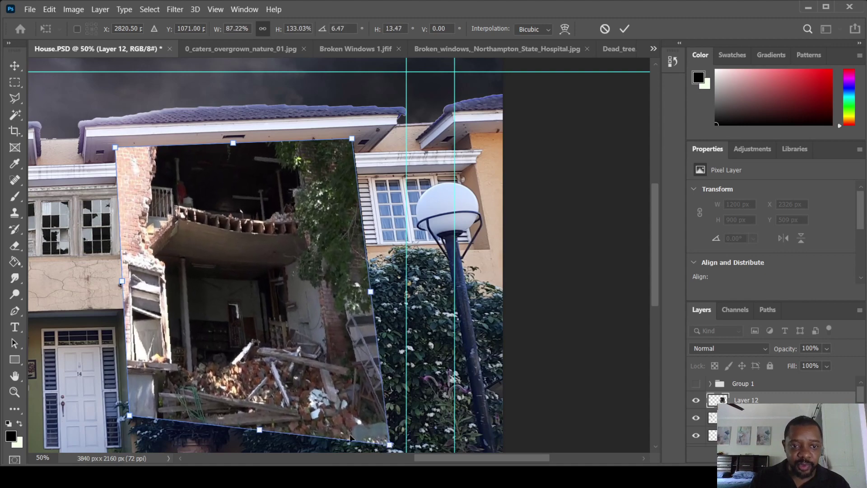
mouse_move(130, 417)
left_mouse_down()
mouse_move(133, 447)
mouse_move(144, 411)
mouse_move(135, 411)
left_mouse_up()
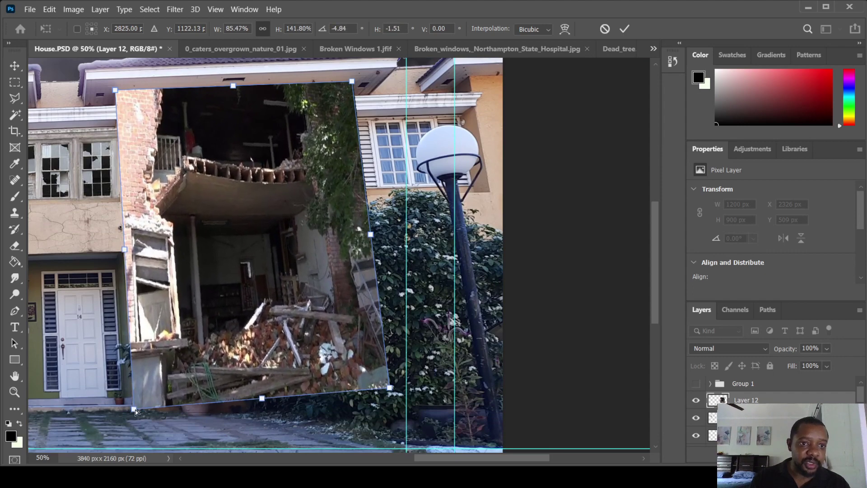
Pull the gutted-building image's lower corners up to end just above the ground-floor window
left_click_drag(391, 390, 377, 270)
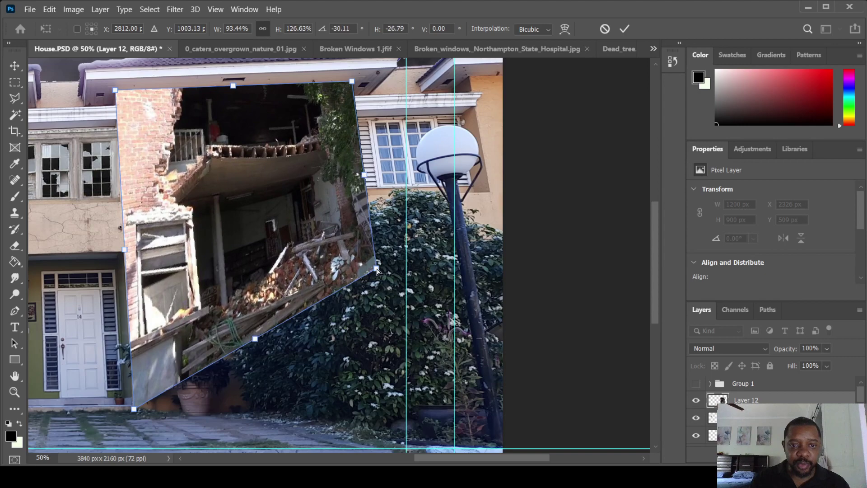
left_click_drag(136, 414, 127, 271)
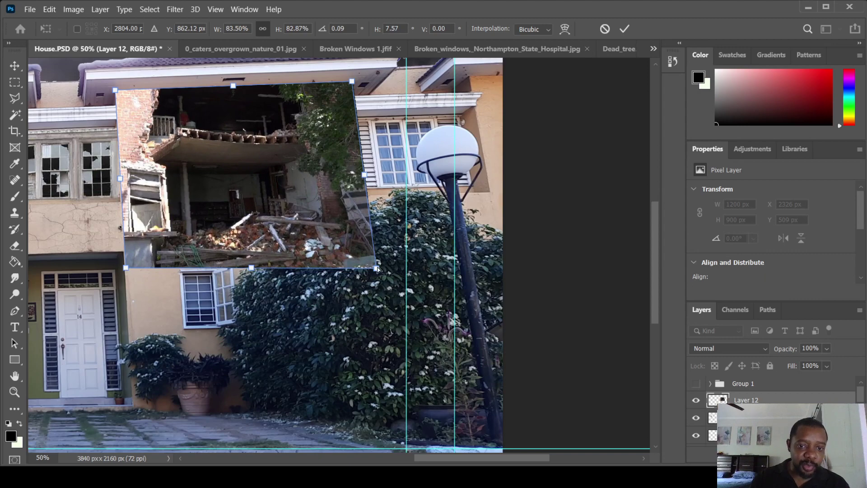
left_click_drag(377, 269, 372, 263)
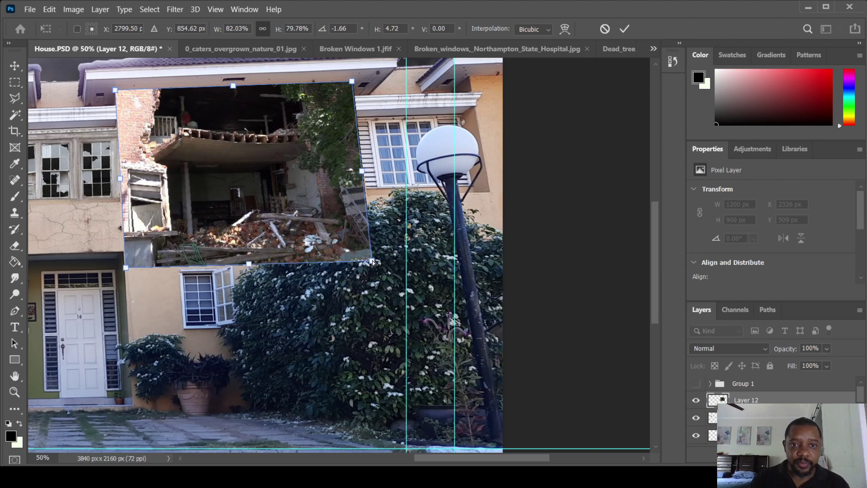
left_click_drag(372, 263, 366, 258)
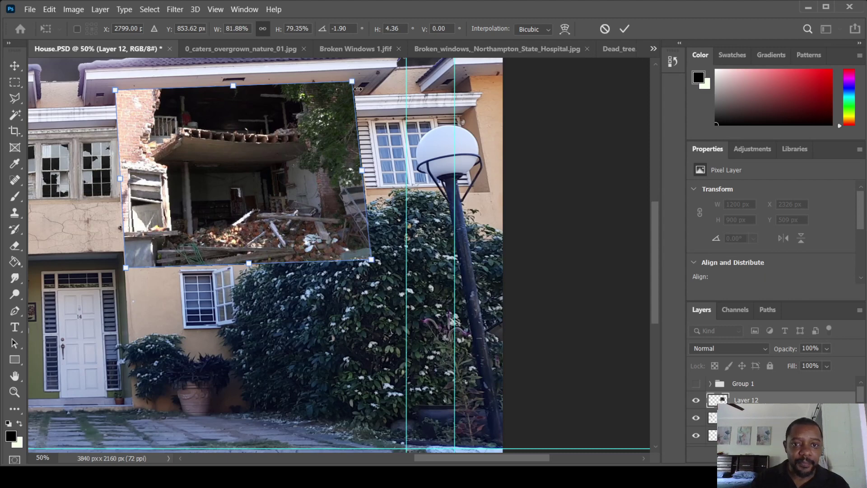
Widen the gutted-building image's right side and shift it down below the eave, to about 1075 by 751 px
left_click_drag(353, 83, 371, 81)
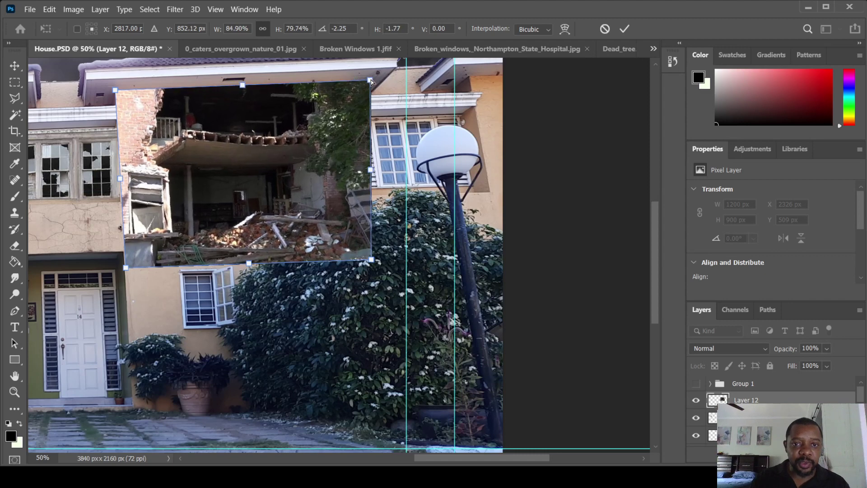
left_click_drag(369, 265, 385, 263)
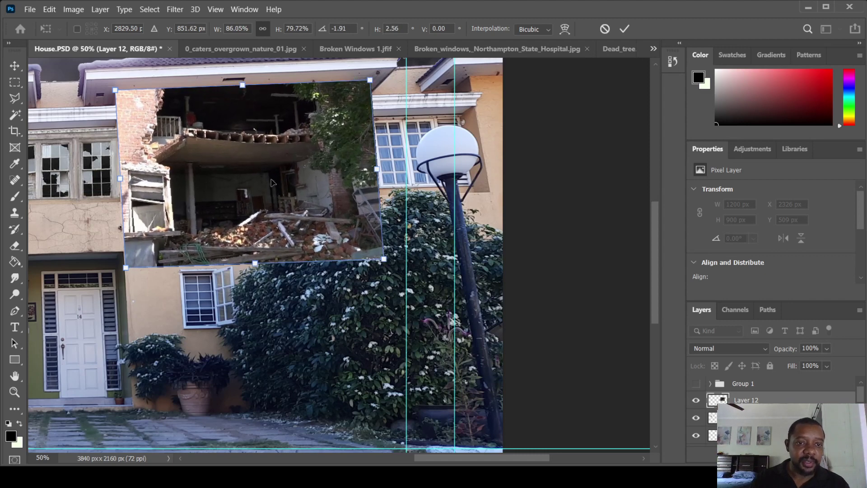
left_click_drag(246, 139, 246, 159)
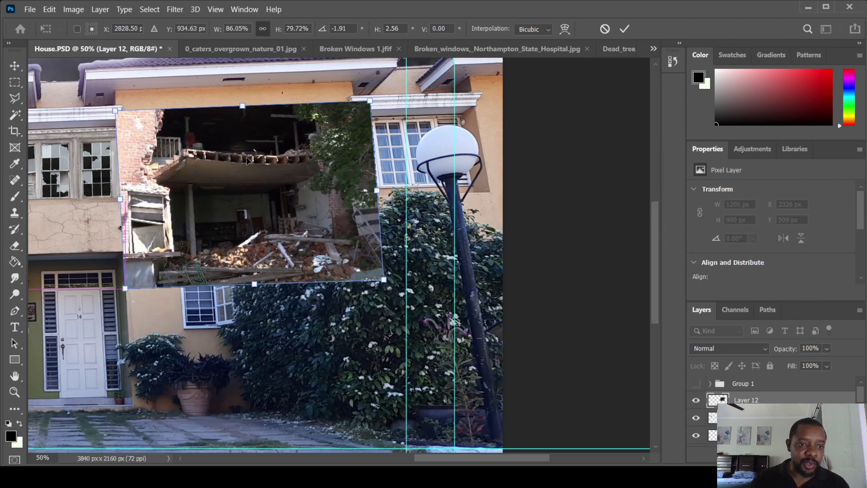
key("Return")
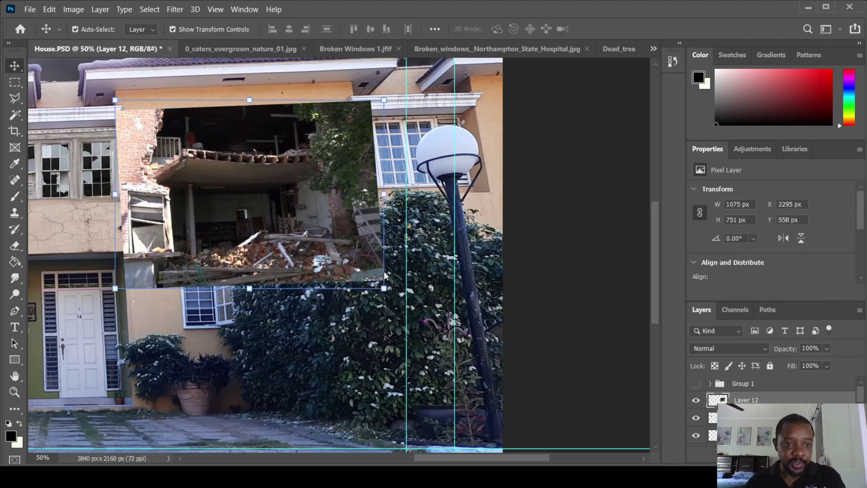
Erase the bottom and lower-right parts of the gutted-building layer where they cover the wall, ground-floor window and bush
left_click(14, 246)
mouse_move(135, 290)
left_mouse_down()
mouse_move(134, 258)
mouse_move(143, 312)
mouse_move(149, 293)
mouse_move(120, 272)
mouse_move(129, 248)
mouse_move(149, 256)
mouse_move(173, 294)
mouse_move(164, 275)
mouse_move(191, 291)
mouse_move(208, 287)
mouse_move(177, 278)
mouse_move(209, 284)
mouse_move(165, 273)
mouse_move(241, 274)
mouse_move(221, 276)
mouse_move(224, 320)
mouse_move(229, 287)
mouse_move(233, 319)
mouse_move(234, 297)
mouse_move(259, 287)
mouse_move(241, 279)
mouse_move(296, 265)
mouse_move(296, 279)
mouse_move(344, 265)
mouse_move(345, 240)
mouse_move(365, 207)
mouse_move(375, 240)
mouse_move(386, 226)
mouse_move(373, 271)
mouse_move(319, 300)
left_mouse_up()
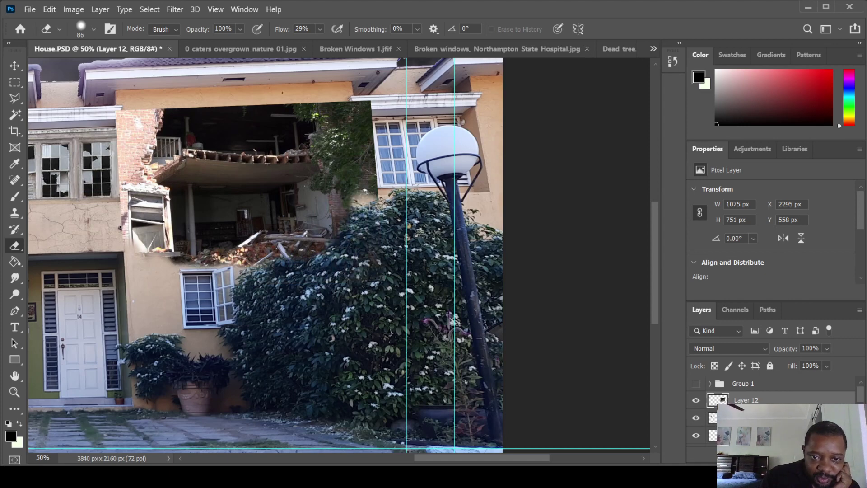
left_click_drag(298, 263, 309, 260)
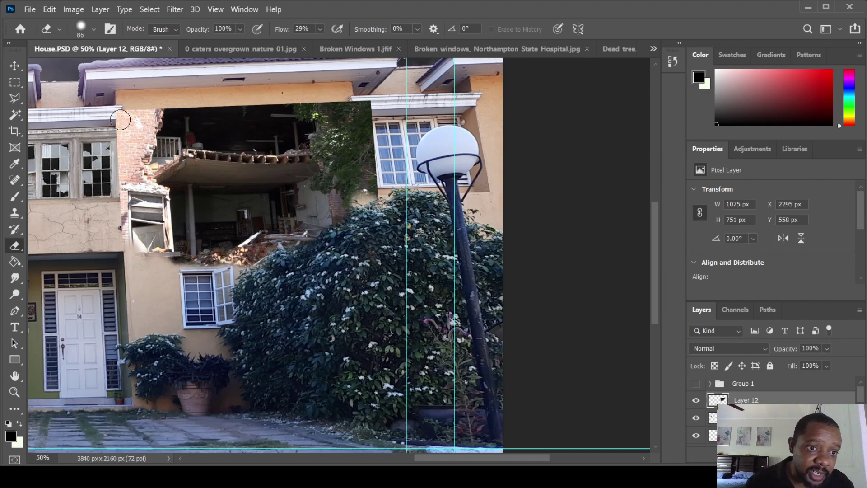
Erase the brick wall and window frame along the gutted-building layer's left edge, plus a bit of its upper-left edge
mouse_move(119, 111)
left_mouse_down()
mouse_move(118, 188)
mouse_move(129, 239)
mouse_move(128, 229)
mouse_move(145, 226)
mouse_move(157, 264)
mouse_move(154, 205)
mouse_move(165, 214)
mouse_move(163, 198)
mouse_move(165, 239)
mouse_move(144, 238)
left_mouse_up()
key("ctrl+z")
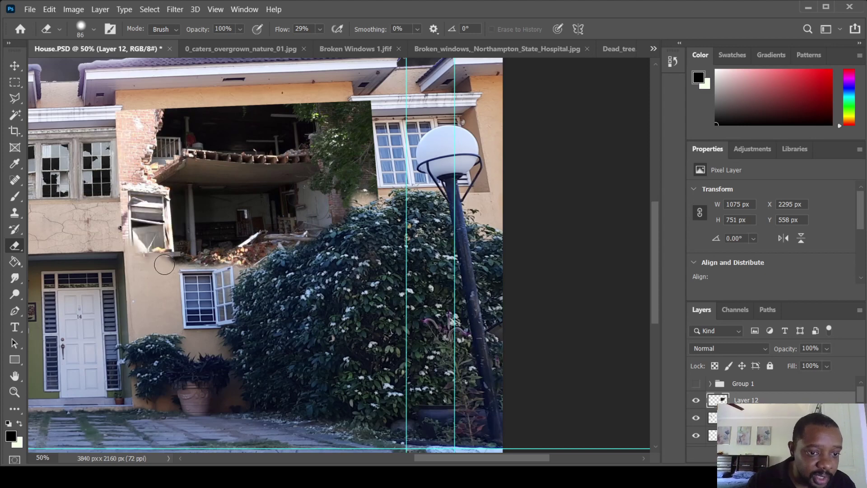
mouse_move(160, 269)
left_mouse_down()
mouse_move(153, 219)
mouse_move(147, 259)
mouse_move(126, 201)
mouse_move(129, 218)
mouse_move(117, 145)
mouse_move(114, 167)
mouse_move(114, 115)
mouse_move(137, 105)
mouse_move(138, 113)
mouse_move(149, 96)
mouse_move(131, 112)
mouse_move(136, 147)
mouse_move(135, 111)
mouse_move(143, 134)
mouse_move(143, 116)
left_mouse_up()
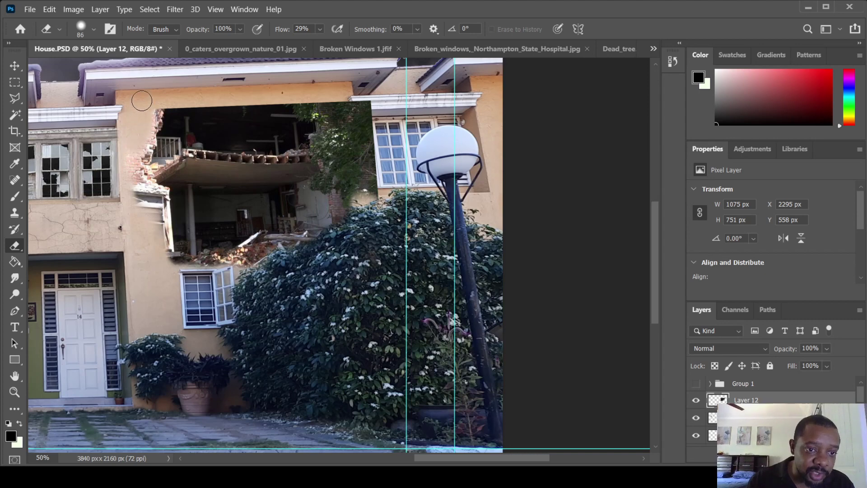
mouse_move(140, 148)
left_mouse_down()
mouse_move(139, 190)
mouse_move(139, 164)
mouse_move(139, 185)
mouse_move(154, 200)
mouse_move(136, 193)
mouse_move(142, 224)
mouse_move(165, 238)
mouse_move(157, 205)
mouse_move(160, 267)
mouse_move(158, 241)
mouse_move(166, 262)
mouse_move(152, 276)
left_mouse_up()
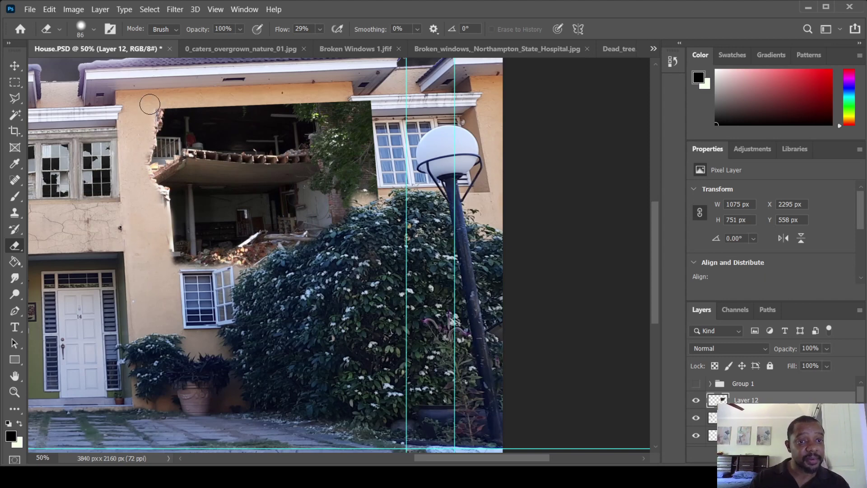
left_click_drag(150, 105, 200, 106)
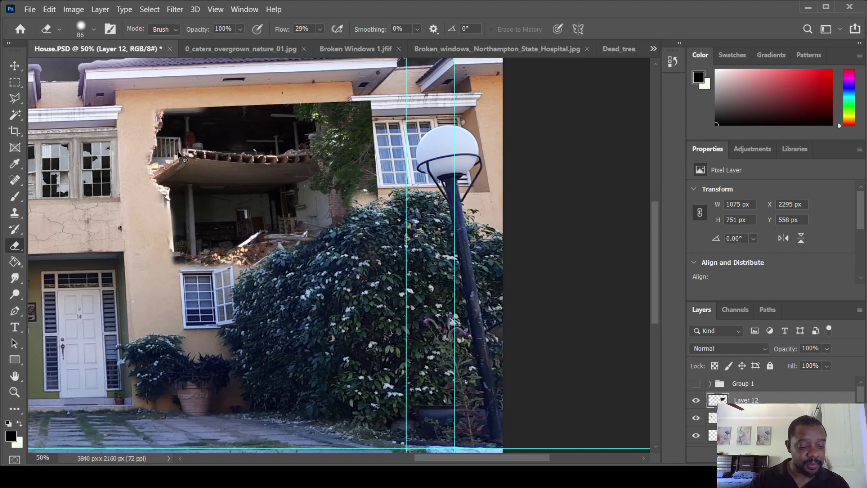
Move the gutted-building layer up to about X 2249, Y 466 px and erase its upper edge where it overlaps the eave
left_click(13, 66)
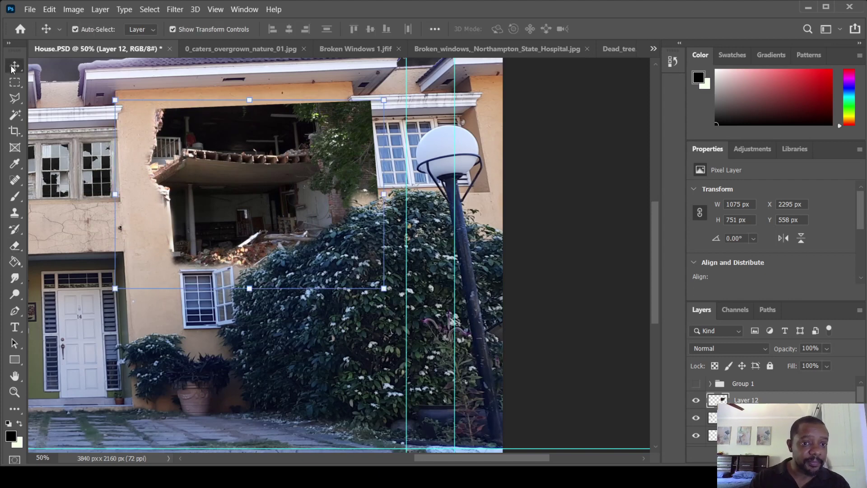
left_click_drag(247, 180, 235, 159)
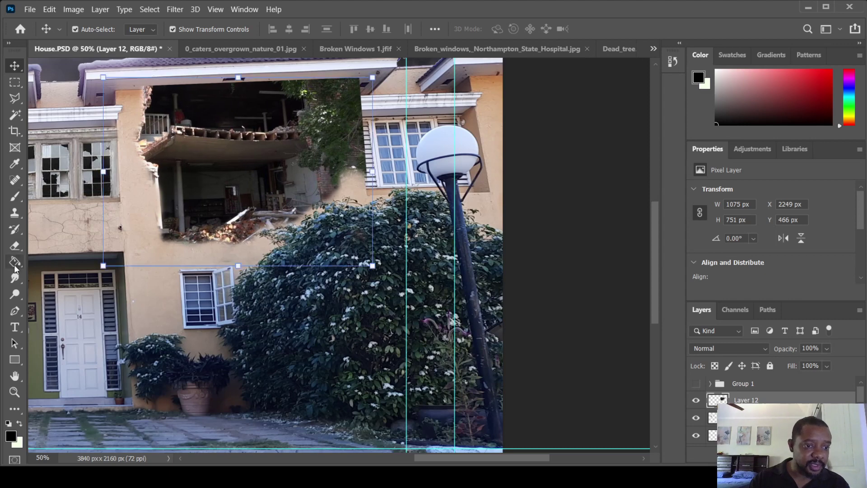
left_click(16, 245)
mouse_move(135, 98)
left_mouse_down()
mouse_move(149, 80)
mouse_move(125, 89)
mouse_move(174, 77)
mouse_move(147, 73)
mouse_move(157, 70)
mouse_move(193, 70)
mouse_move(147, 76)
mouse_move(351, 67)
left_mouse_up()
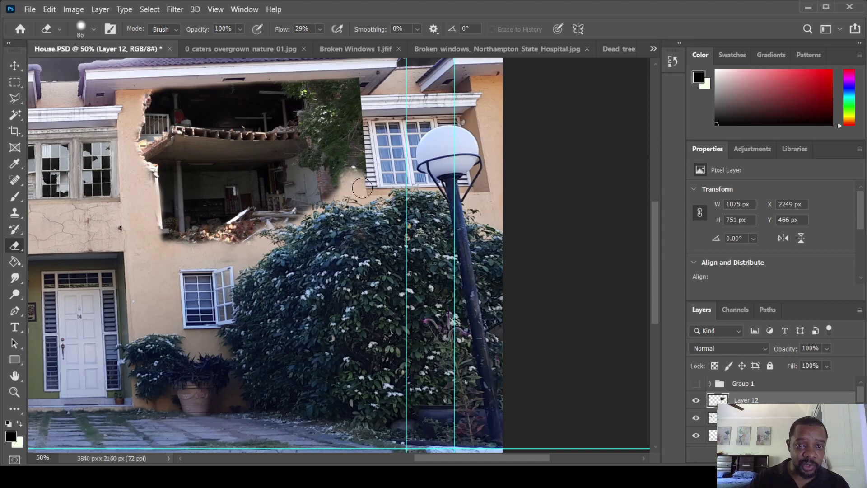
Erase the gutted-building layer's right edge around the ivy, beside the upper-floor window and down toward the bush
mouse_move(364, 190)
left_mouse_down()
mouse_move(362, 150)
mouse_move(359, 173)
mouse_move(358, 159)
mouse_move(365, 130)
left_mouse_up()
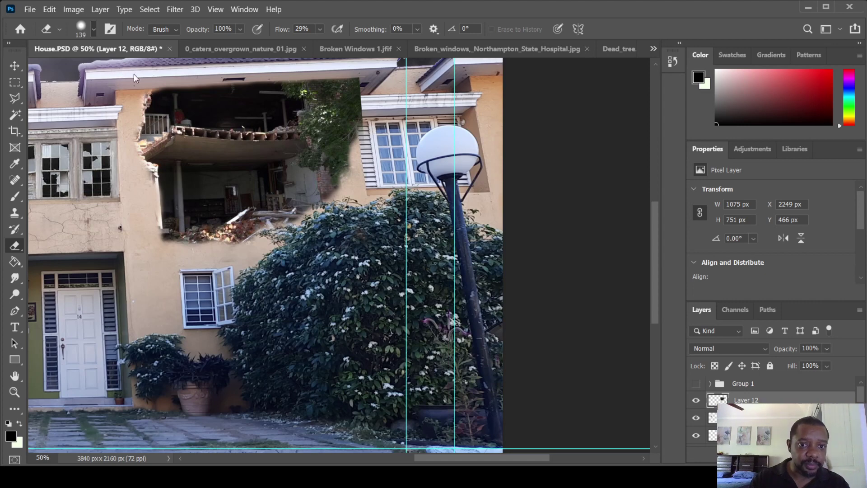
mouse_move(385, 134)
left_mouse_down()
mouse_move(370, 90)
mouse_move(377, 104)
mouse_move(372, 181)
mouse_move(357, 185)
mouse_move(358, 200)
mouse_move(316, 198)
mouse_move(316, 190)
mouse_move(319, 250)
left_mouse_up()
key("ctrl+z")
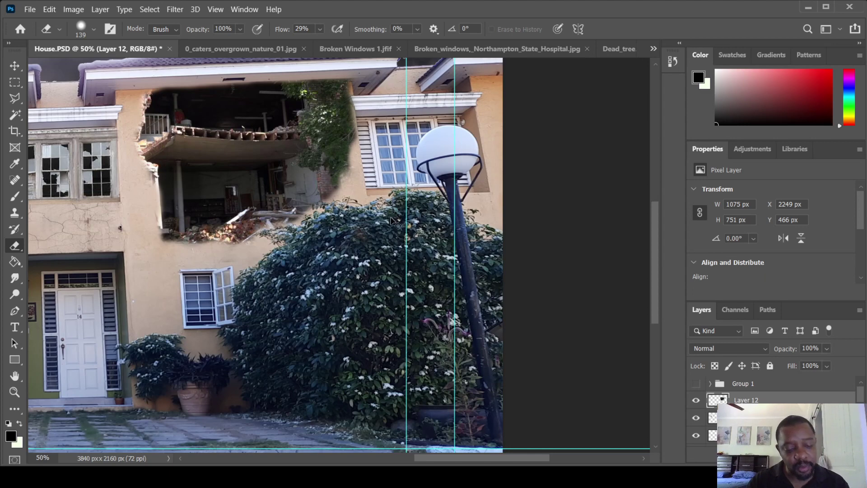
key("ctrl+z")
mouse_move(373, 134)
left_mouse_down()
mouse_move(367, 77)
mouse_move(376, 135)
left_mouse_up()
mouse_move(371, 186)
left_mouse_down()
mouse_move(359, 177)
mouse_move(361, 199)
left_mouse_up()
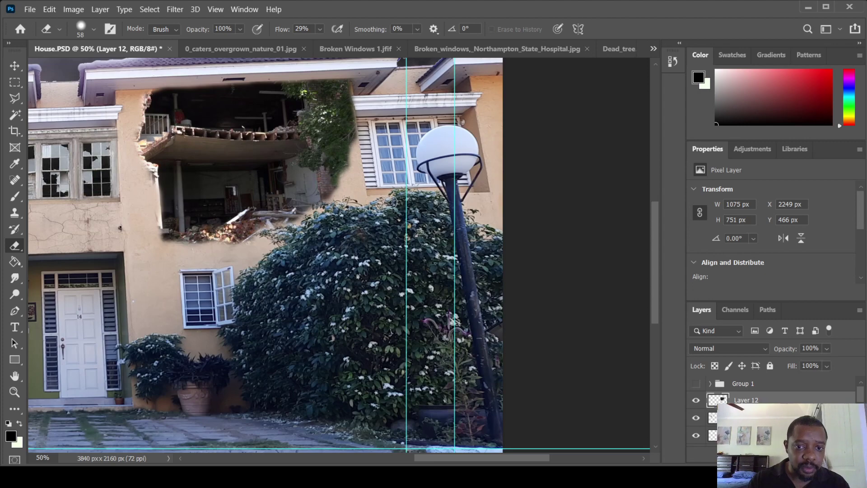
left_click(362, 204, "ctrl")
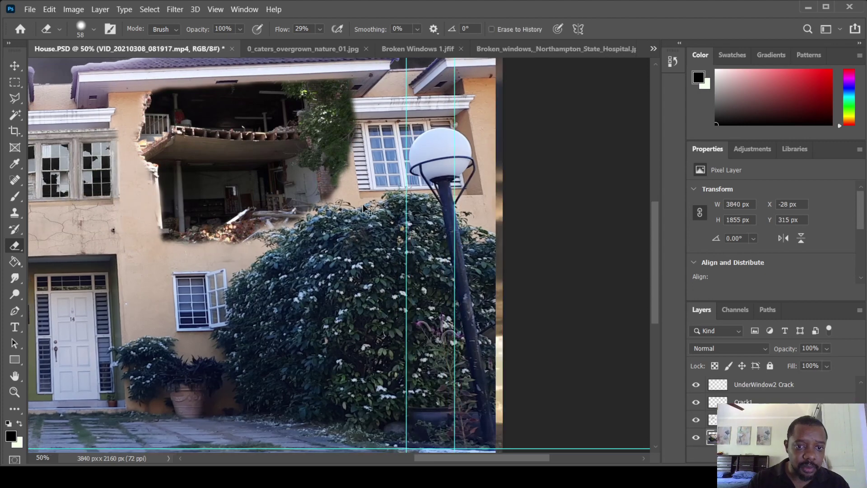
left_click_drag(362, 205, 370, 201)
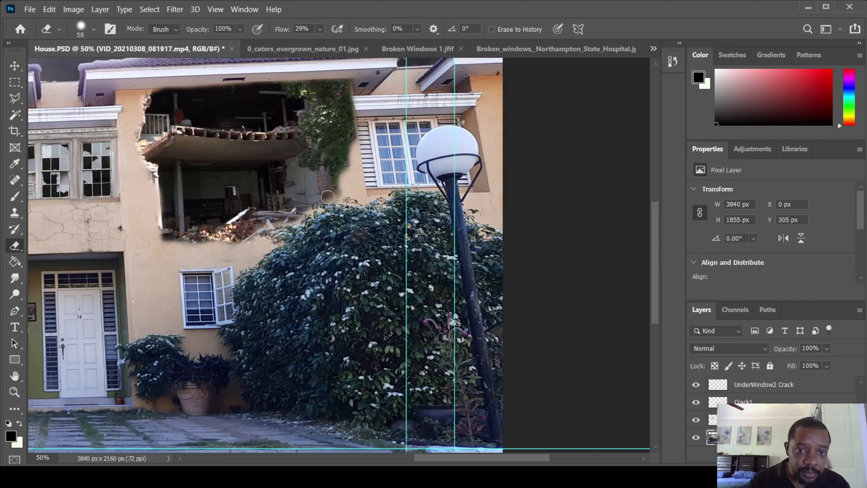
mouse_move(327, 197)
left_mouse_down()
mouse_move(352, 194)
mouse_move(347, 199)
left_mouse_up()
key("ctrl+z")
key("ctrl+z")
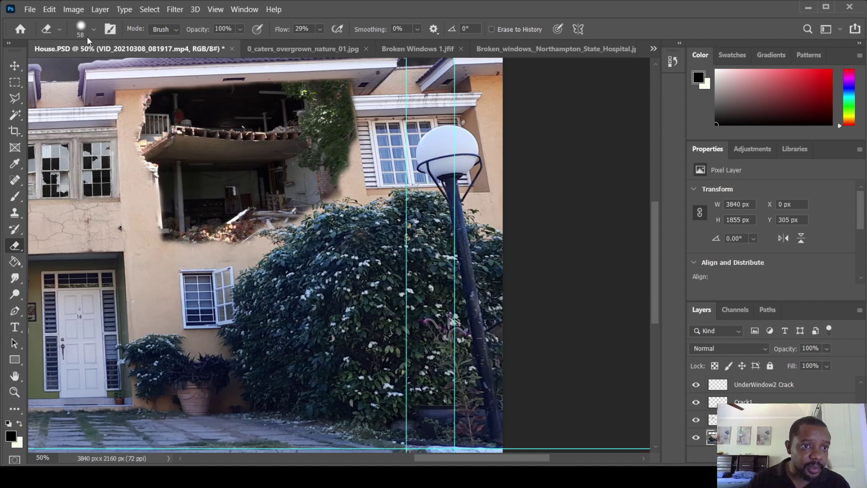
Try to erase the leftover brick edge between the ivy and the bush at the collapsed opening's lower-right corner
left_click(17, 246, "alt")
left_click(17, 246, "alt")
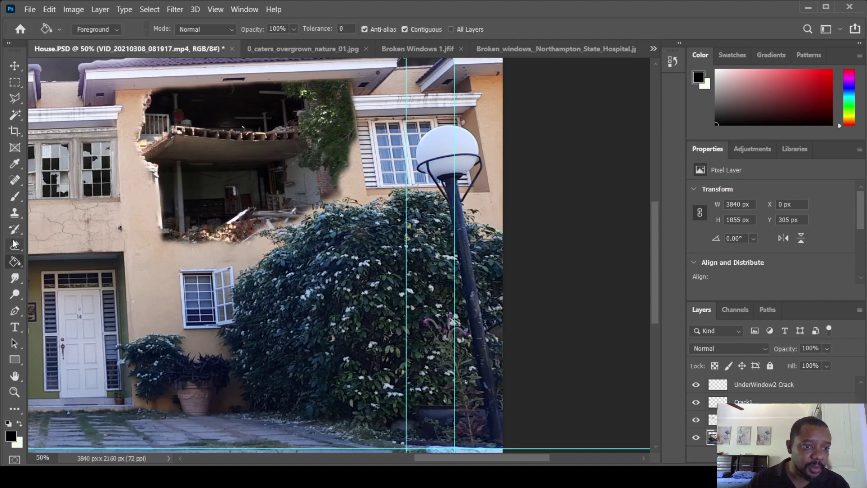
left_click(16, 246, "alt")
mouse_move(334, 202)
left_mouse_down()
mouse_move(329, 182)
mouse_move(340, 202)
mouse_move(353, 187)
left_mouse_up()
key("ctrl+z")
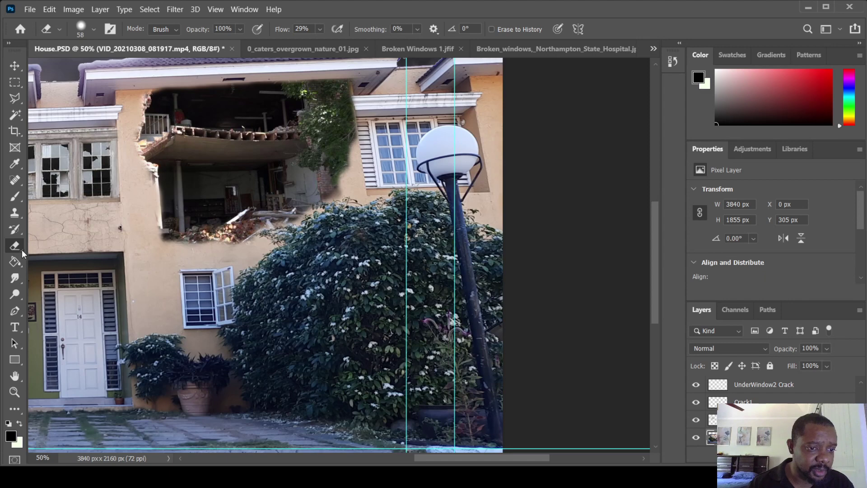
left_click(177, 250)
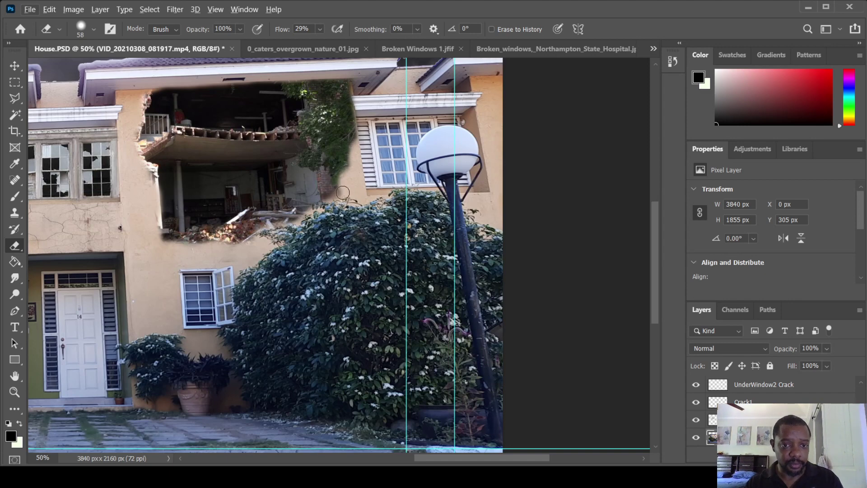
key("ctrl+z")
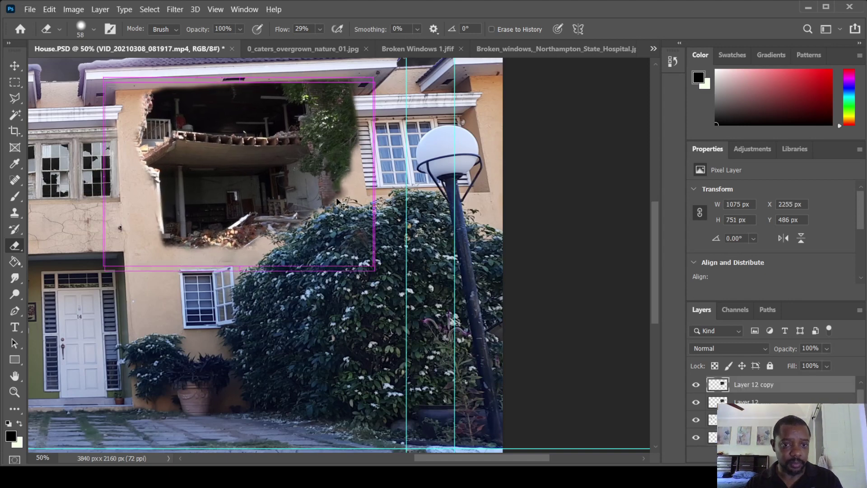
key("ctrl+z")
key("ctrl+shift+z")
key("ctrl+shift+z")
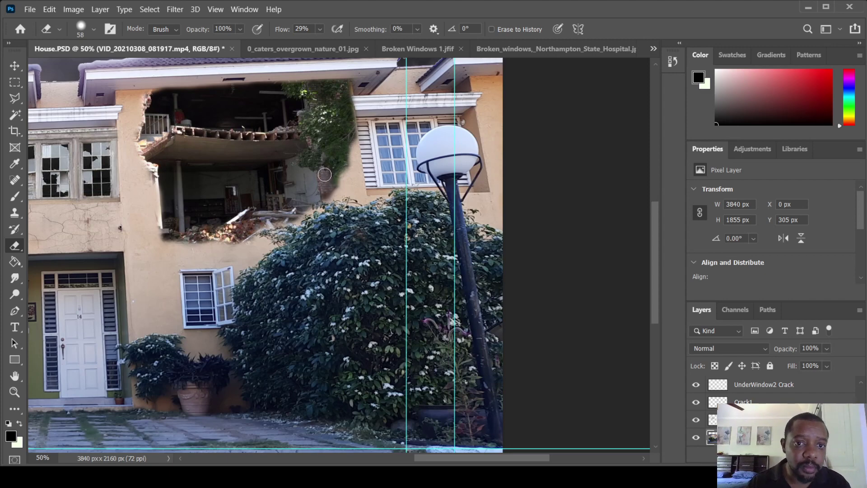
scroll(315, 222, "down", 2)
scroll(315, 222, "up", 2)
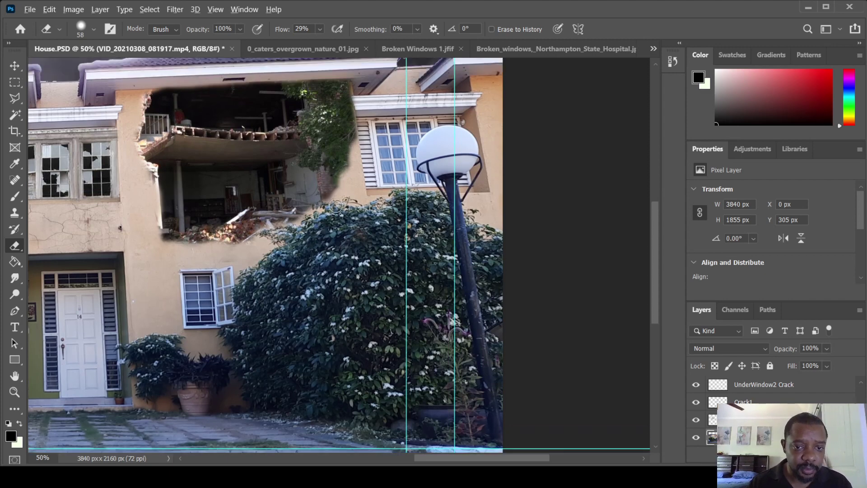
left_click_drag(327, 187, 321, 208)
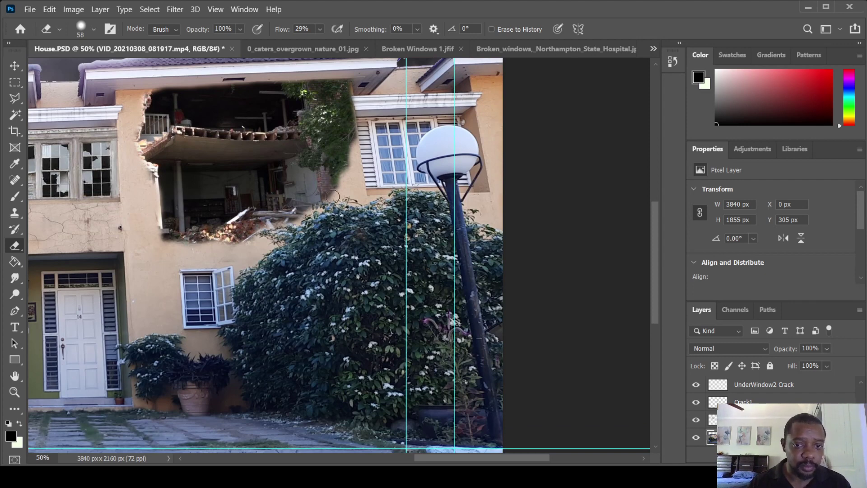
mouse_move(333, 195)
left_mouse_down()
mouse_move(322, 197)
mouse_move(329, 194)
left_mouse_up()
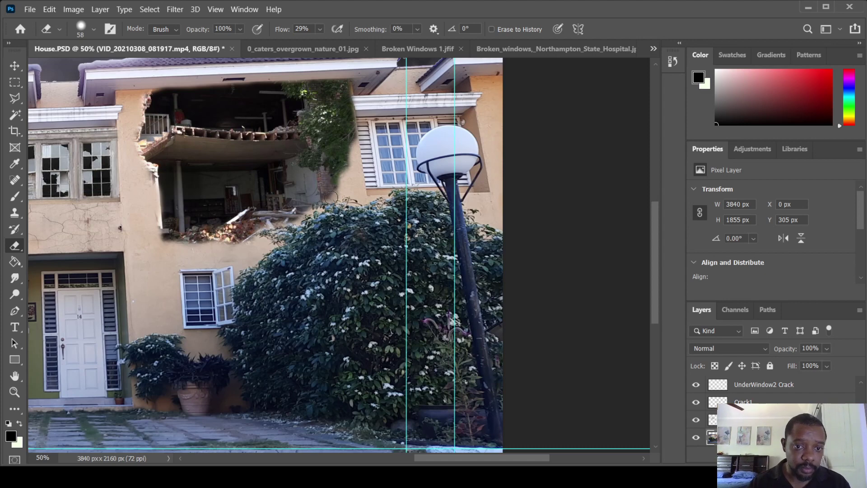
left_click(154, 264)
key("ctrl+z")
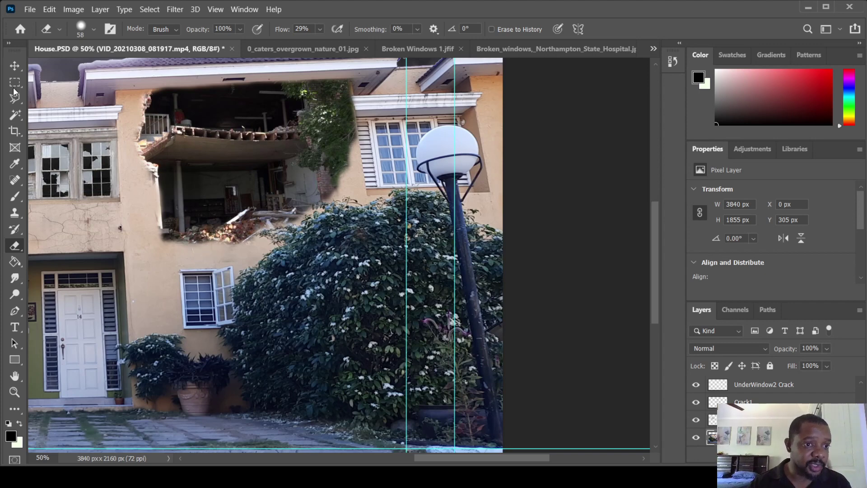
Undo the recent move and edge erasing of the gutted-building layer
left_click(15, 66)
scroll(259, 216, "down", 1)
scroll(259, 216, "up", 1)
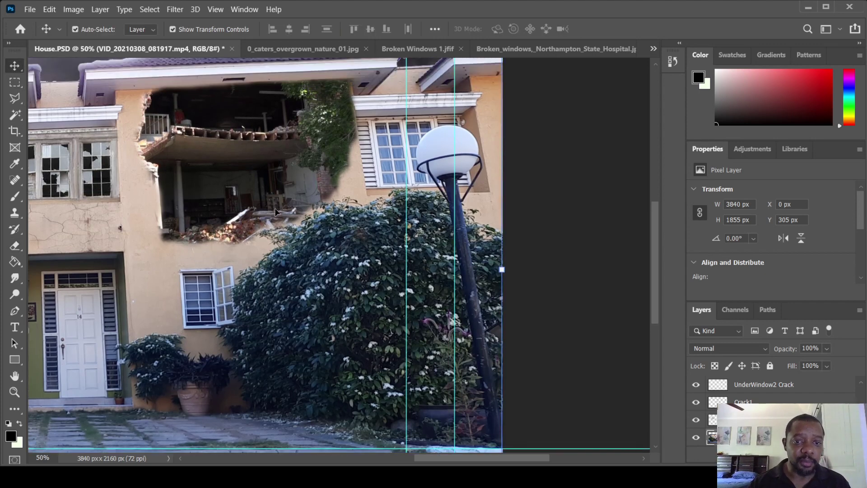
key("ctrl")
scroll(278, 212, "down", 1)
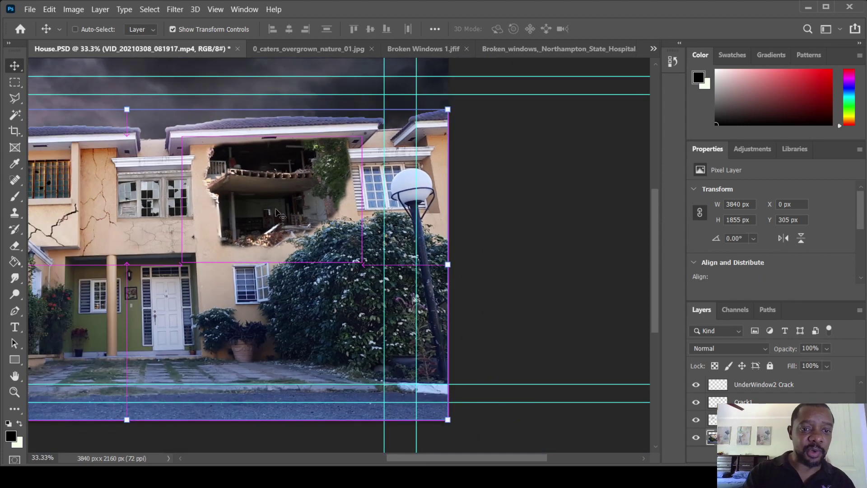
scroll(277, 212, "down", 1)
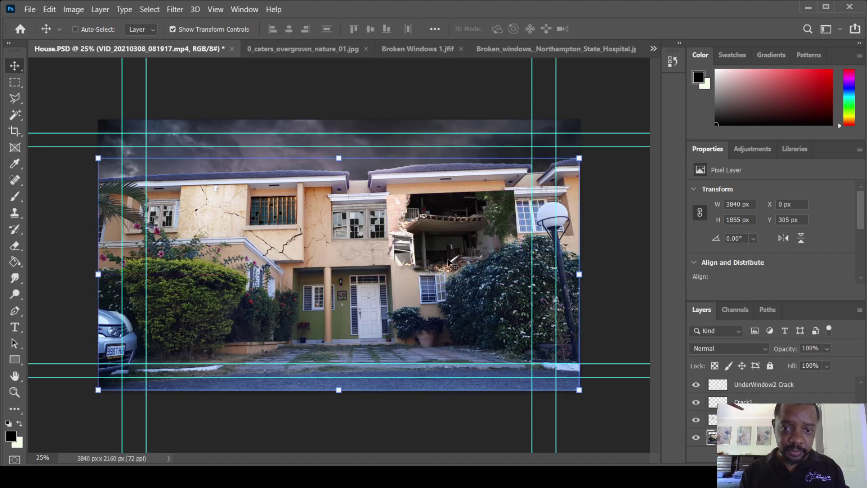
key("ctrl")
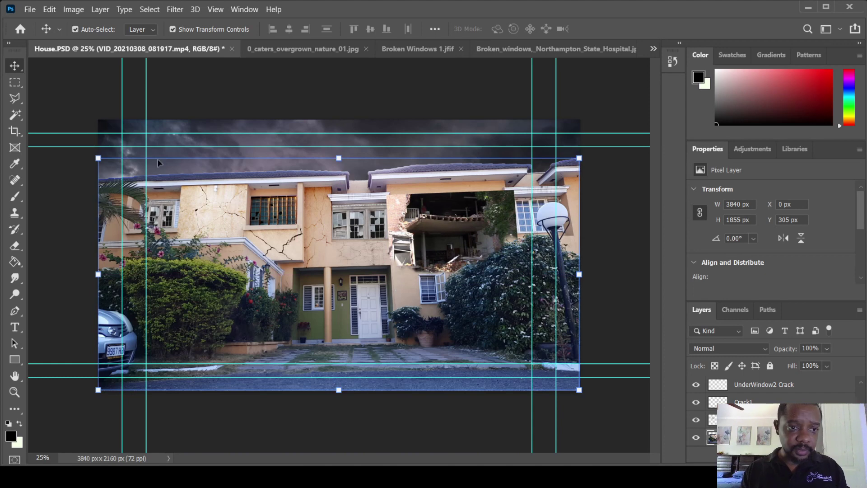
Stretch the gutted-building layer upward until its upper edge meets the eave, to about 1079 by 847 px
left_click(458, 224)
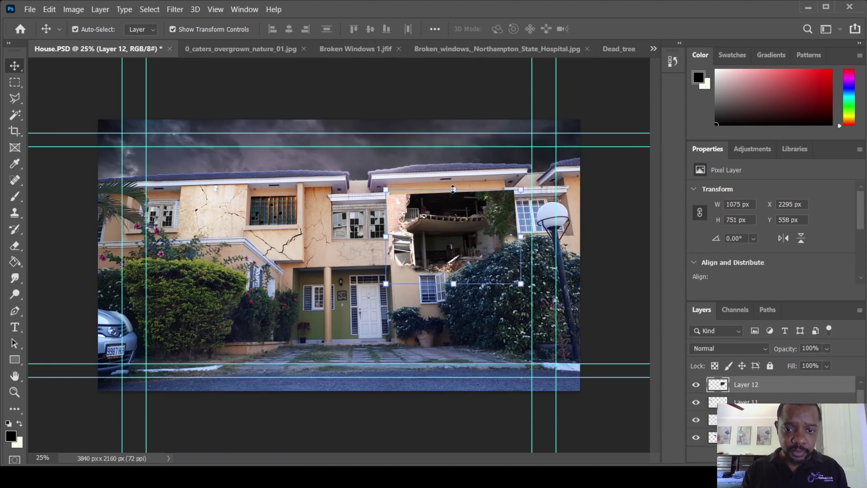
left_click_drag(454, 190, 453, 178)
key("ctrl+z")
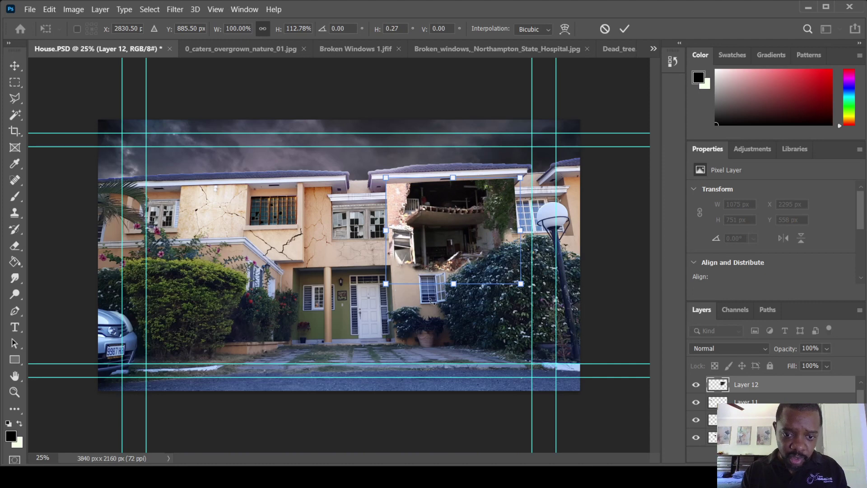
Erase the brick wall strip along the gutted-building layer's left edge, keeping the jagged opening and the small broken window frame
left_click(15, 245)
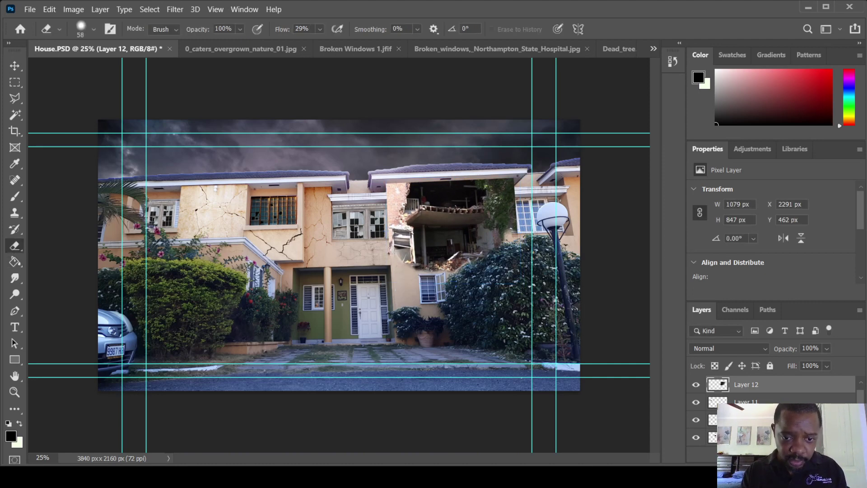
key("ctrl+plus")
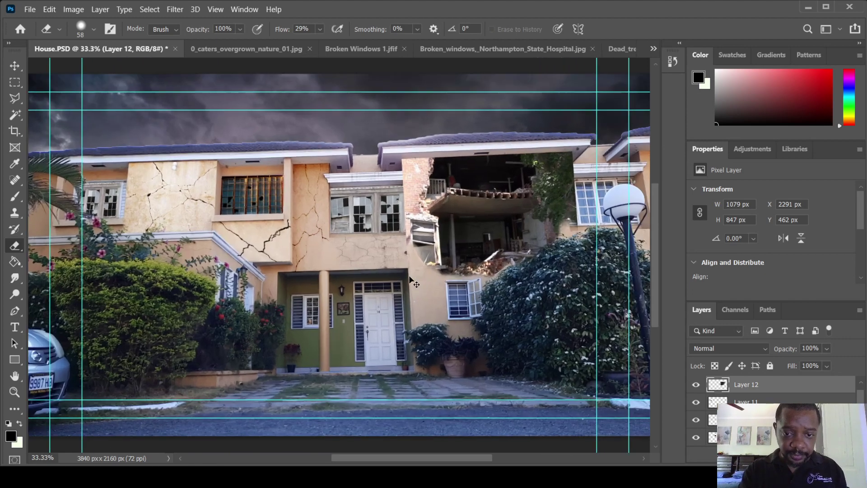
mouse_move(450, 274)
left_mouse_down()
mouse_move(443, 145)
mouse_move(444, 188)
mouse_move(446, 163)
mouse_move(456, 196)
mouse_move(454, 231)
mouse_move(448, 228)
mouse_move(456, 262)
left_mouse_up()
key("ctrl+z")
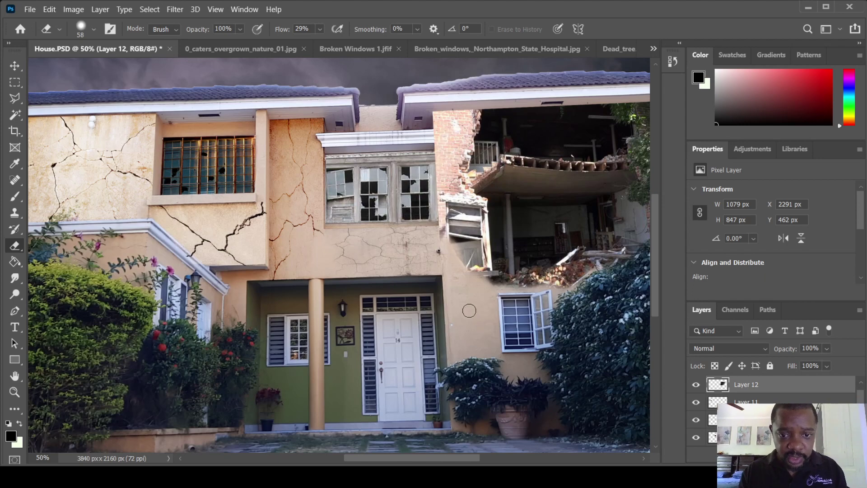
mouse_move(439, 228)
left_mouse_down()
mouse_move(442, 181)
mouse_move(458, 181)
mouse_move(443, 185)
mouse_move(459, 183)
mouse_move(448, 192)
mouse_move(462, 194)
mouse_move(451, 198)
mouse_move(471, 198)
mouse_move(447, 195)
mouse_move(455, 154)
mouse_move(442, 166)
mouse_move(437, 145)
mouse_move(439, 179)
mouse_move(441, 107)
mouse_move(437, 177)
mouse_move(432, 108)
mouse_move(447, 130)
mouse_move(453, 111)
mouse_move(470, 103)
mouse_move(459, 144)
left_mouse_up()
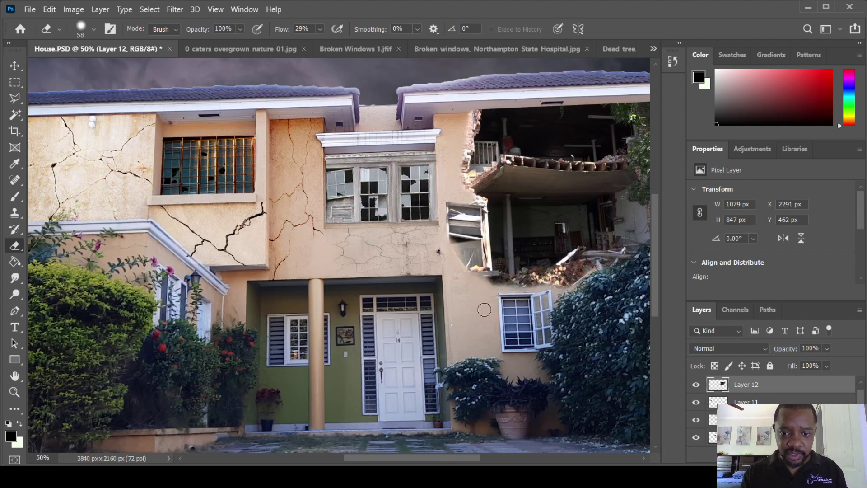
Erase the gutted-building layer's lower edge under the rubble, above the ground-floor window and along the bush
left_click_drag(482, 350, 281, 340)
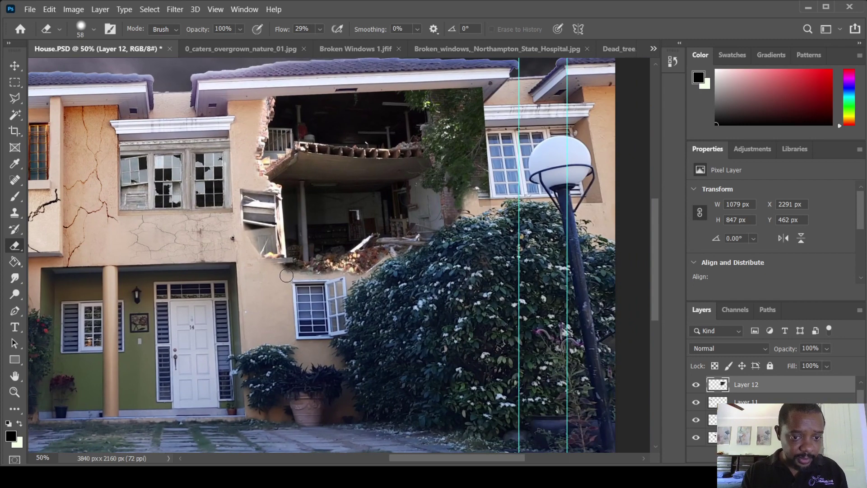
left_click_drag(286, 275, 309, 276)
left_click_drag(362, 277, 414, 258)
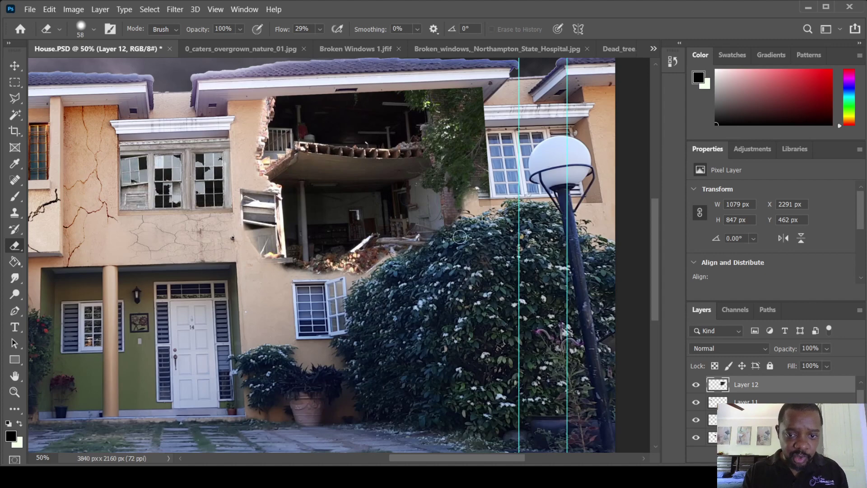
left_click(18, 263)
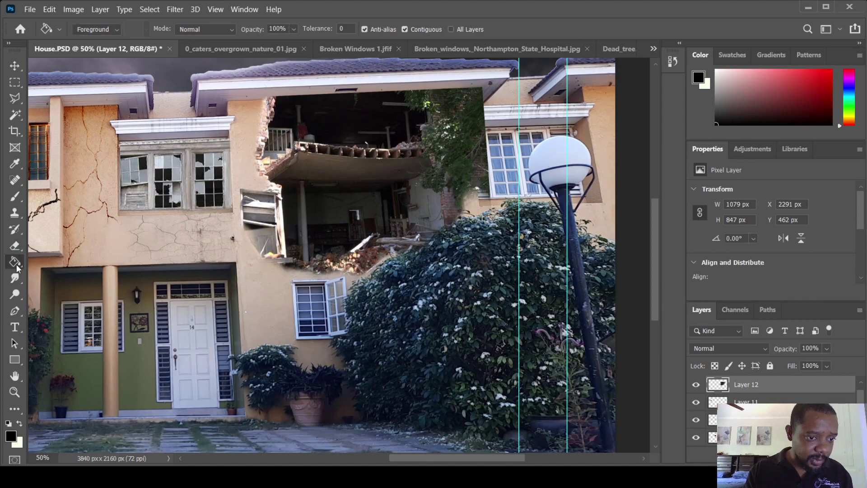
left_click(16, 281)
left_click(19, 299)
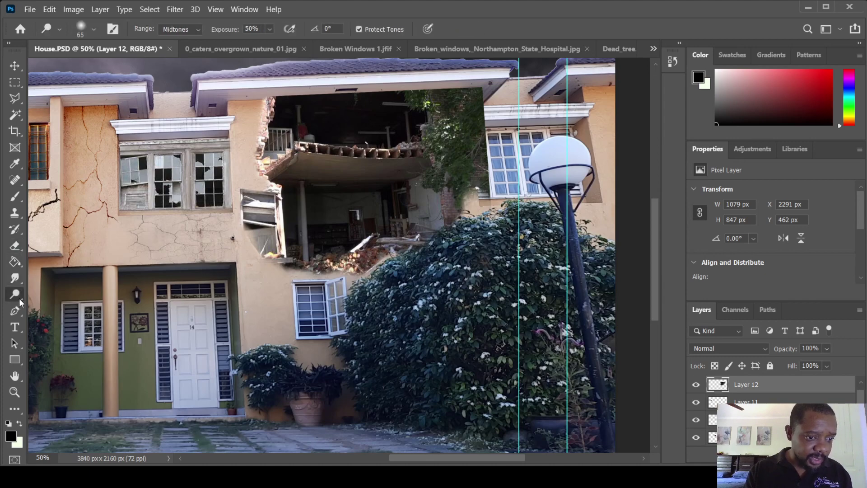
left_click(17, 313)
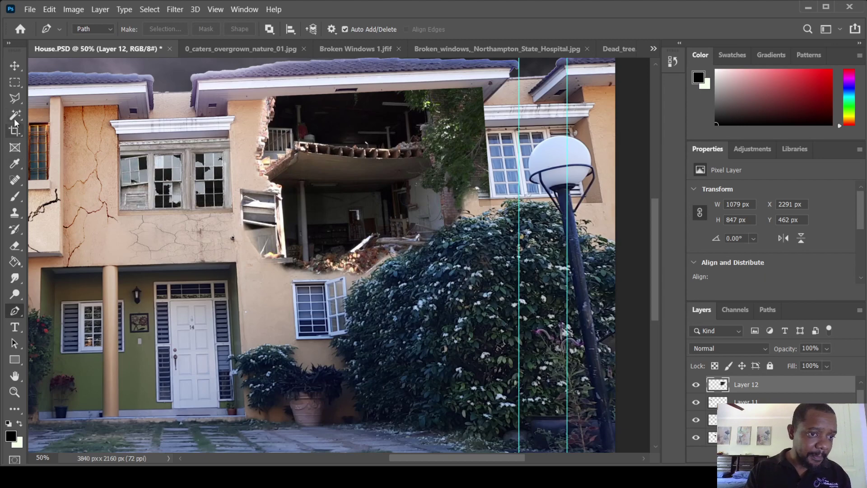
left_click(16, 197)
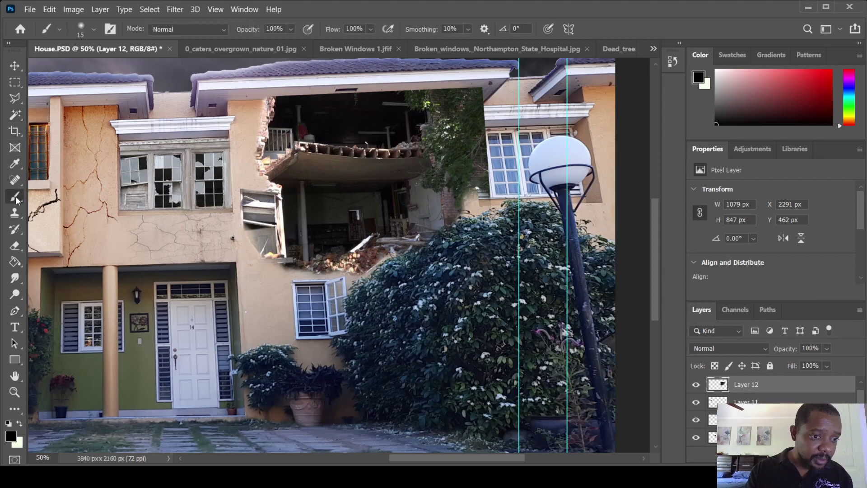
left_click(16, 230)
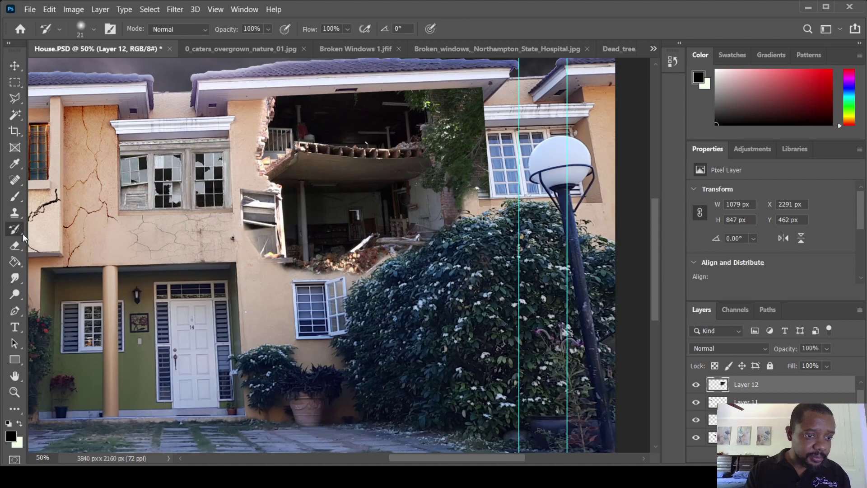
key("shift+y")
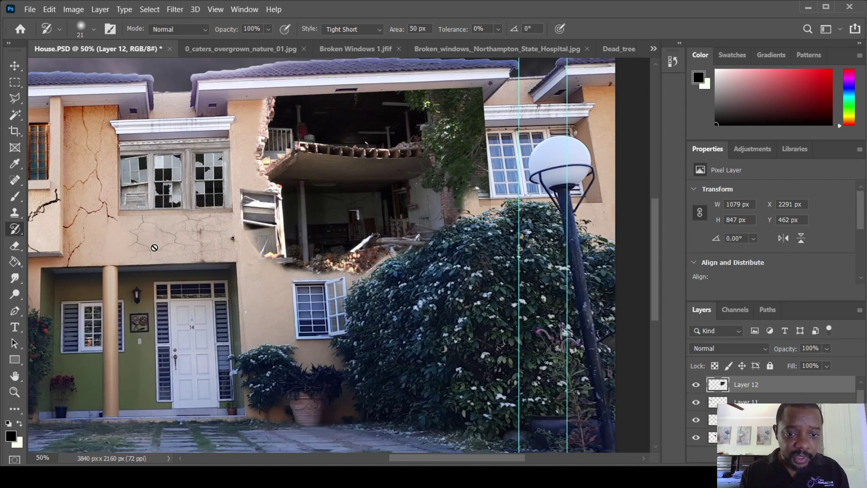
Stretch the gutted-building layer downward to 102.83% height, making it 1079 by 871 px
key("v")
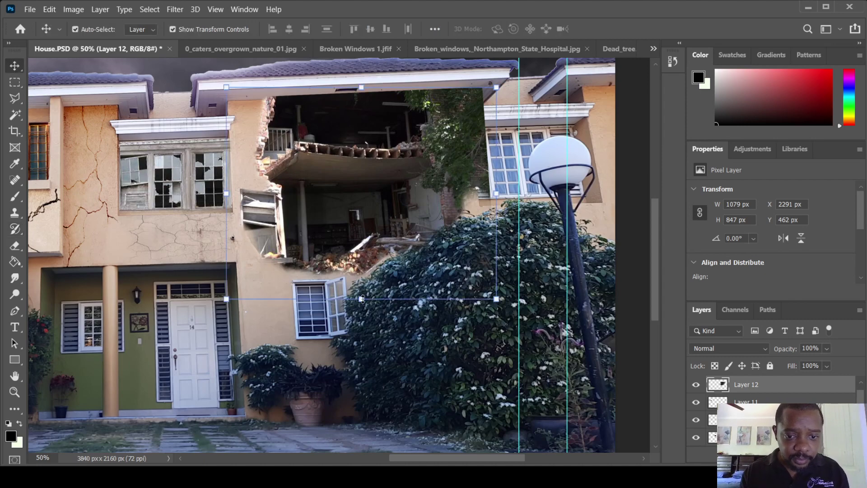
left_click(363, 299)
left_click_drag(363, 300, 362, 308)
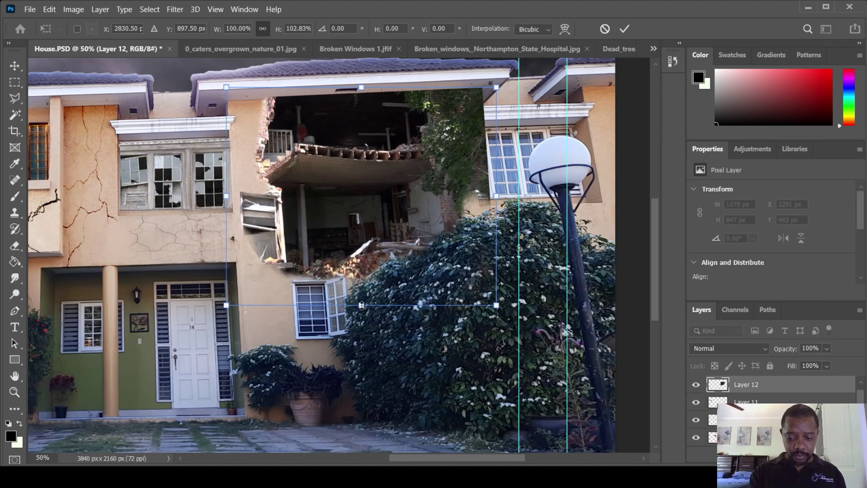
key("Return")
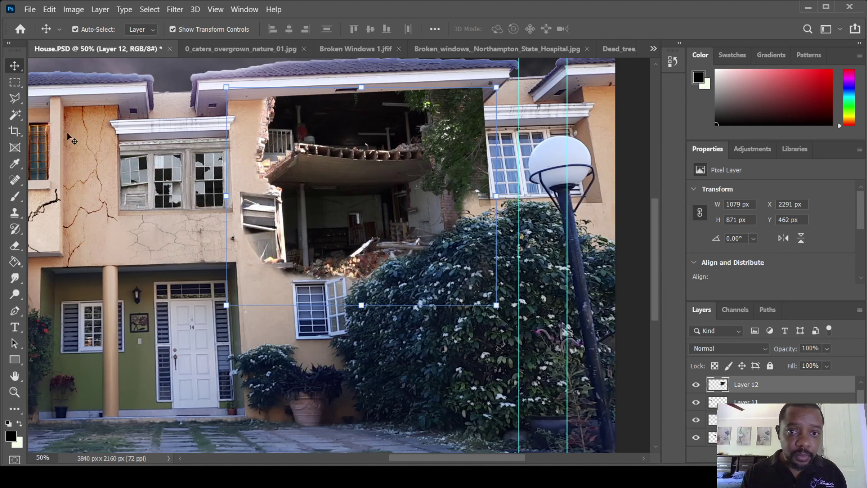
Erase the gutted-building layer's vine-covered edge beside the lamp-side window to uncover the window's shutter and wall, and save the file
left_click(15, 246)
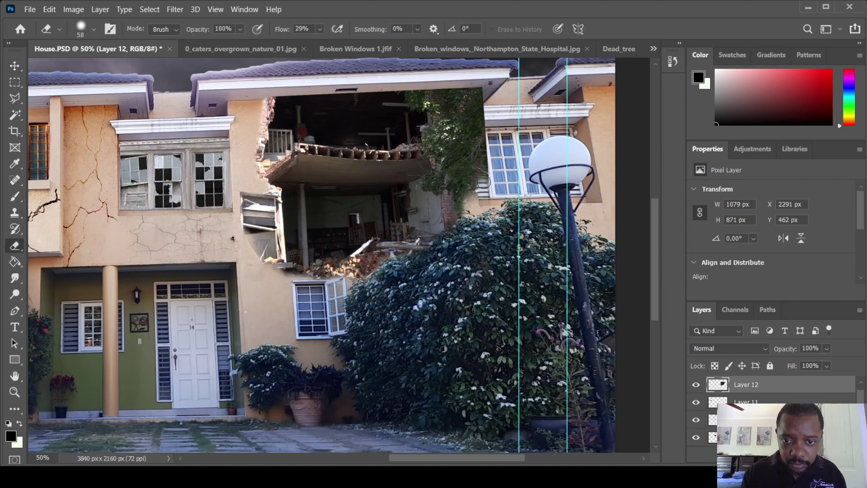
left_click_drag(483, 182, 477, 101)
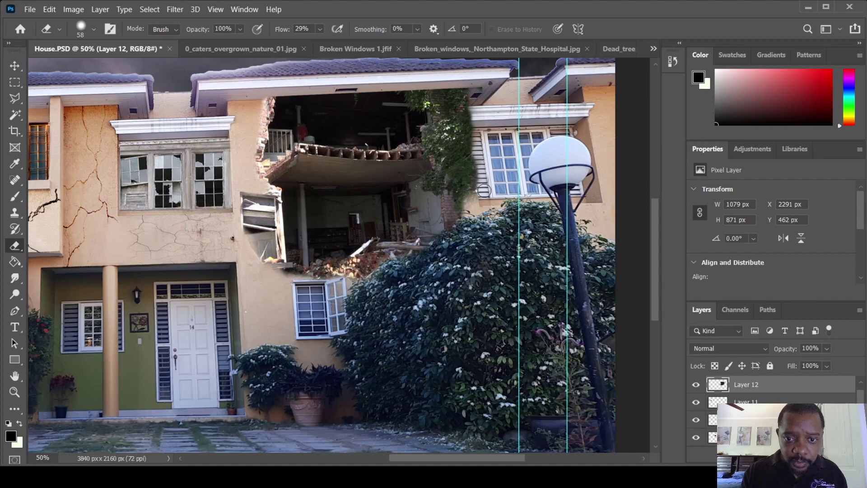
mouse_move(479, 195)
left_mouse_down()
mouse_move(474, 104)
mouse_move(481, 148)
mouse_move(479, 108)
left_mouse_up()
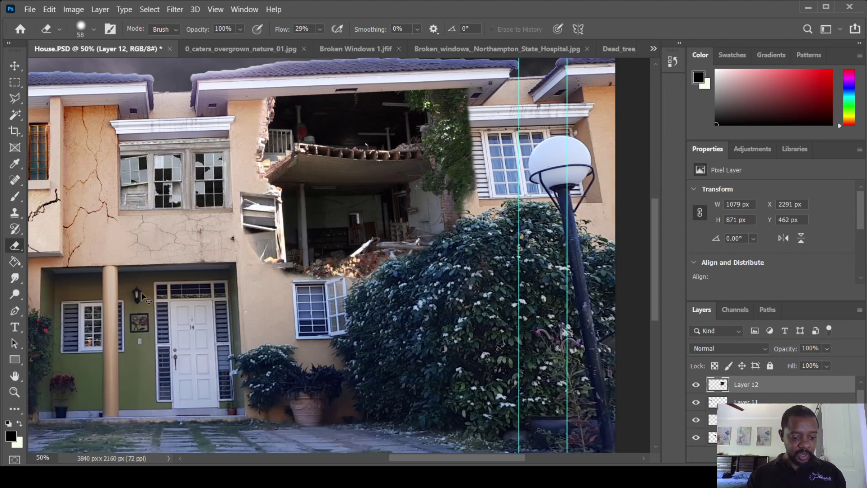
key("ctrl+s")
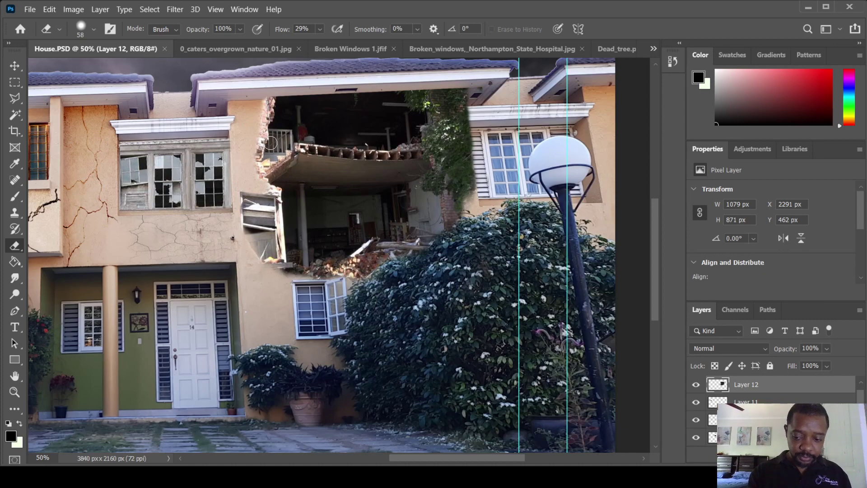
Move the sky on Layer 8 upward to a Y position of about -524 px so its warmer clouds meet the roofline
key("ctrl+minus")
key("ctrl+minus")
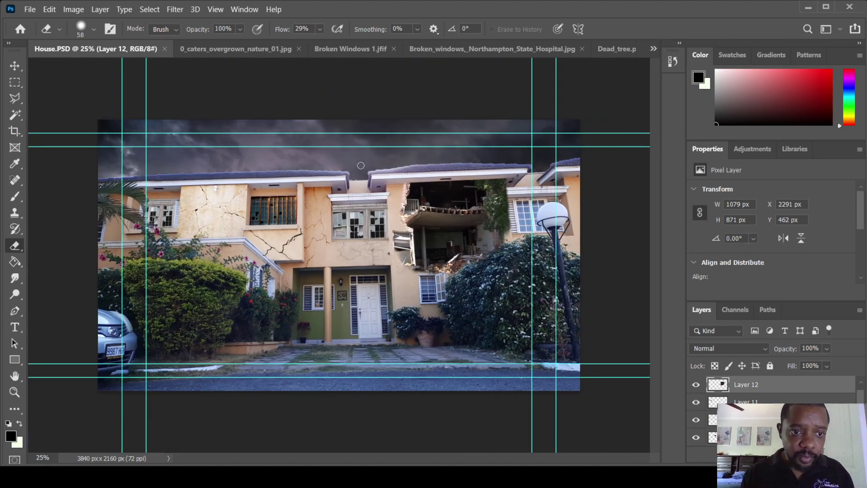
scroll(749, 389, "down", 5)
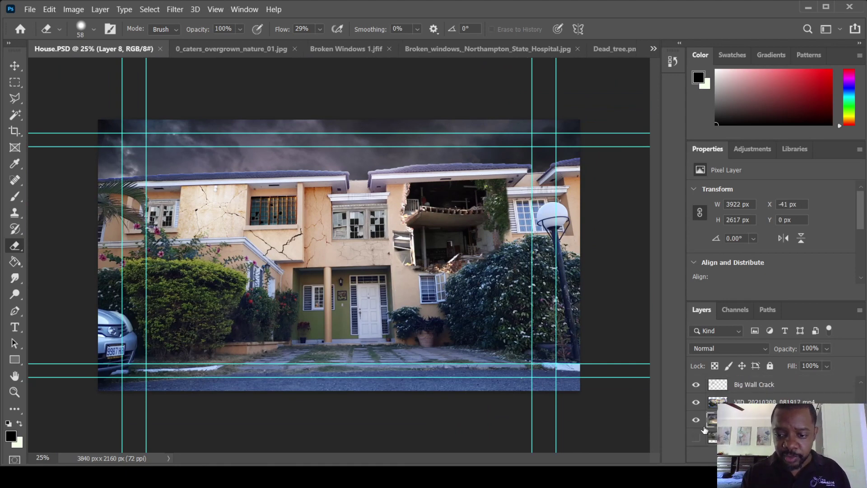
left_click(702, 422)
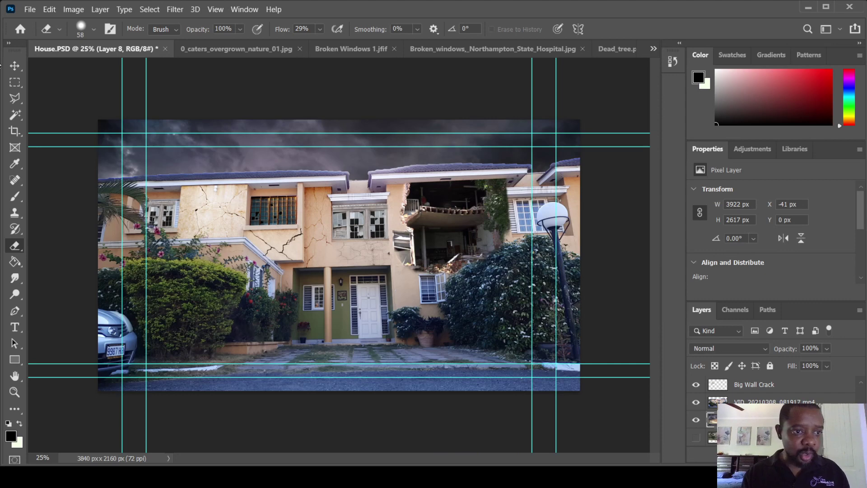
left_click(15, 65)
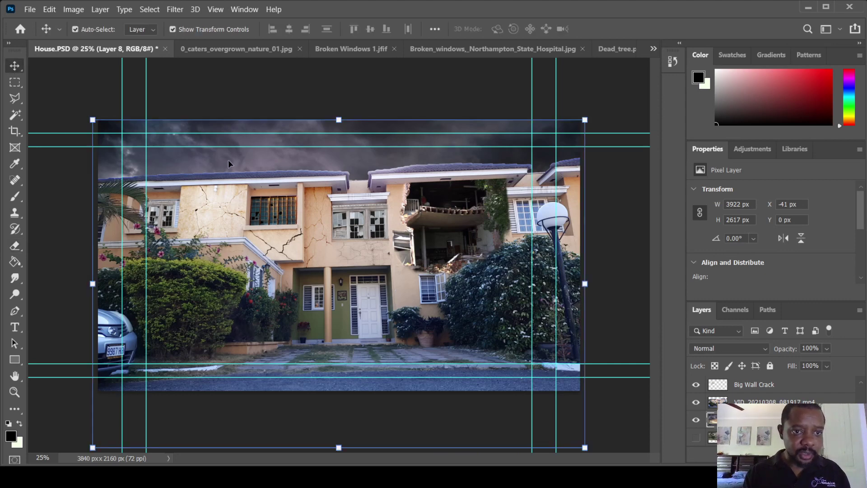
left_click_drag(229, 159, 232, 95)
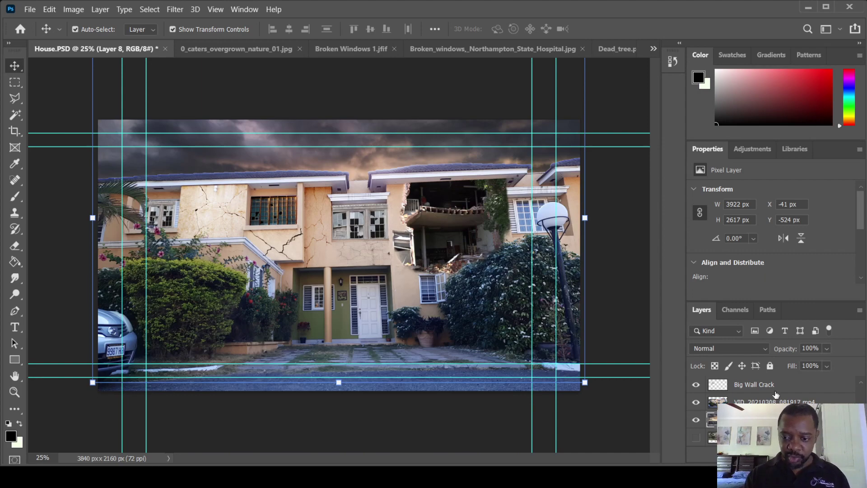
Try to darken the light upper edge of the roof over the barred window on the house layer with a black brush at 49% opacity
left_click(709, 403)
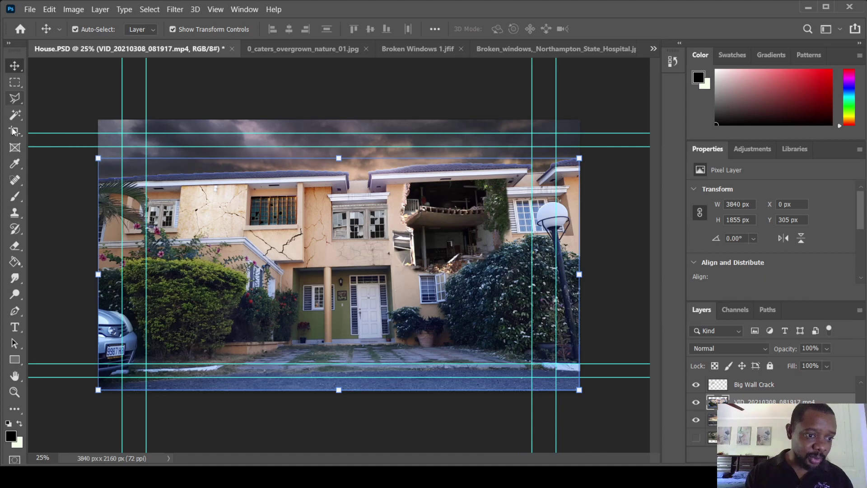
left_click(16, 195)
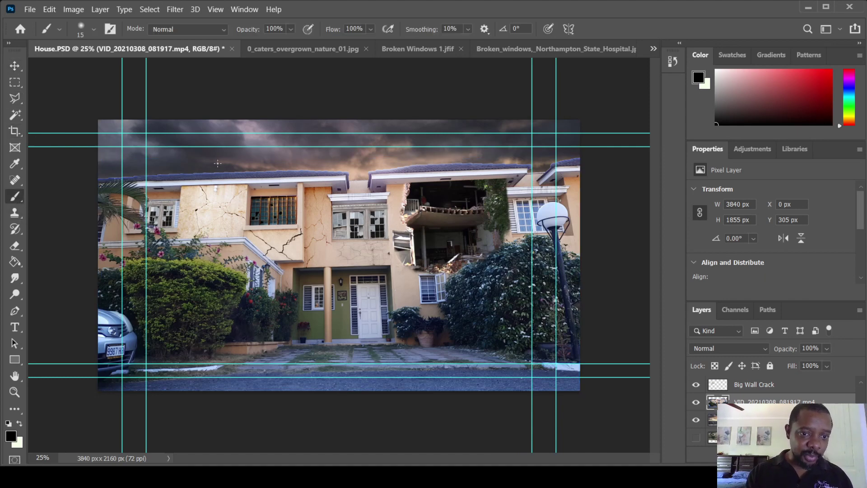
left_click_drag(146, 86, 154, 85)
key("ctrl+z")
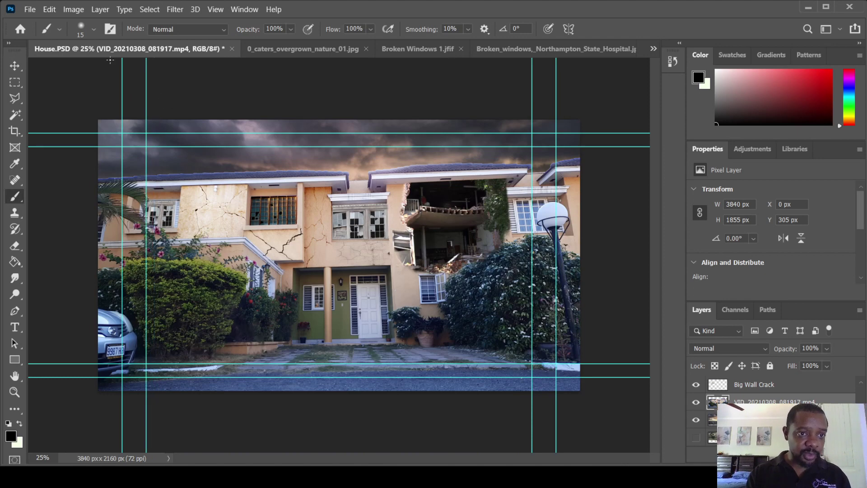
key("bracketright")
key("bracketright")
key("bracketright")
key("bracketright")
key("bracketright")
key("bracketright")
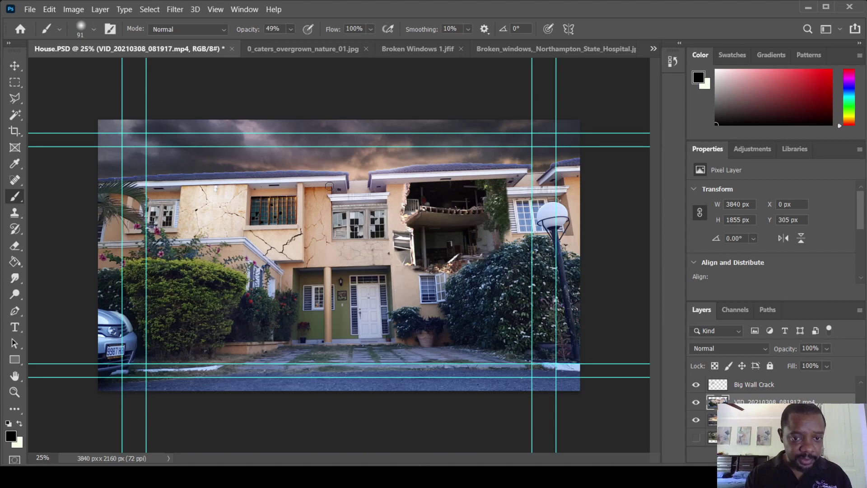
key("ctrl+plus")
key("ctrl+plus")
key("ctrl+plus")
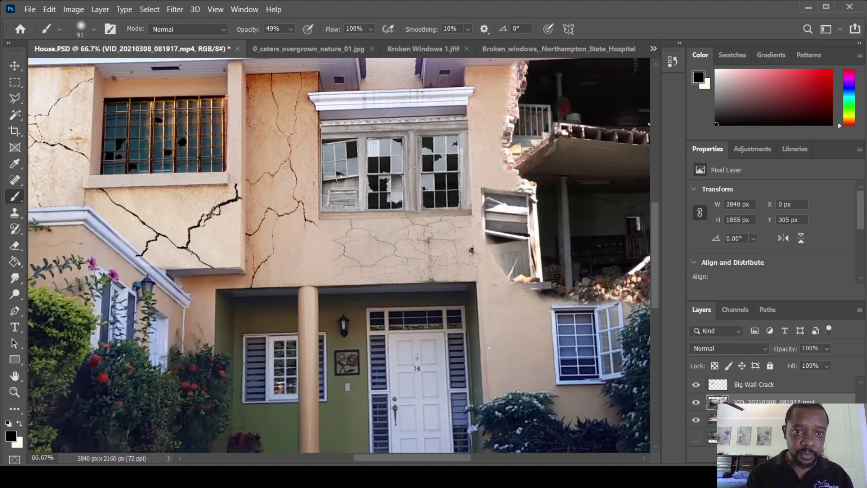
scroll(314, 154, "up", 6)
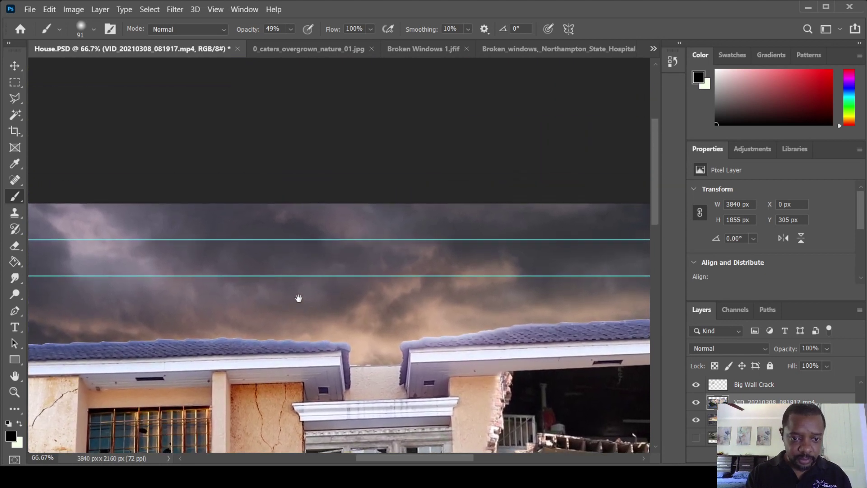
scroll(298, 298, "down", 2)
scroll(294, 242, "down", 2)
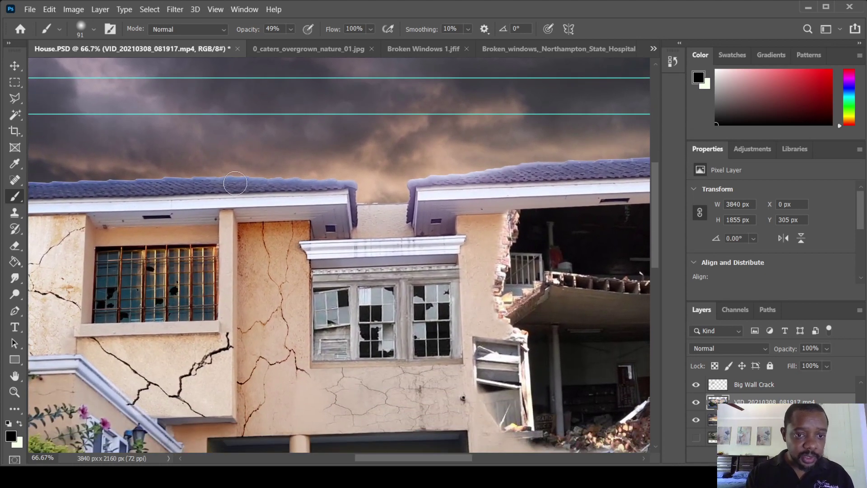
key("bracketleft")
key("bracketleft")
key("bracketleft")
key("bracketleft")
key("bracketleft")
key("bracketleft")
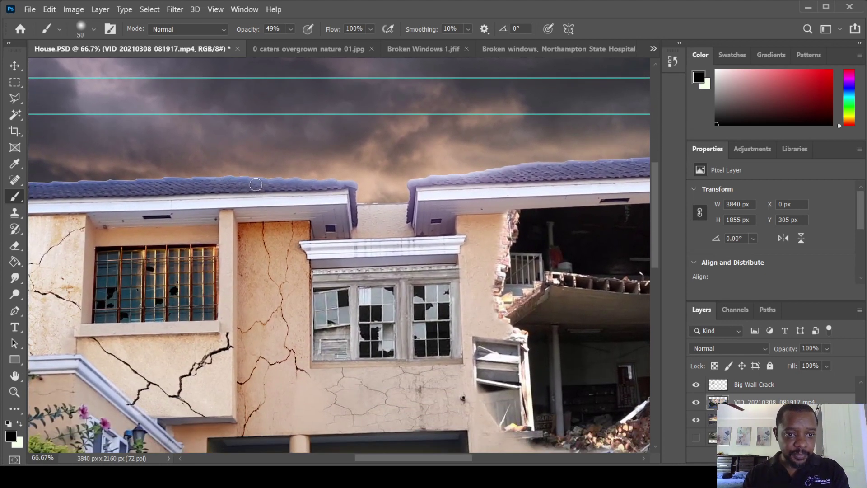
left_click_drag(243, 180, 357, 186)
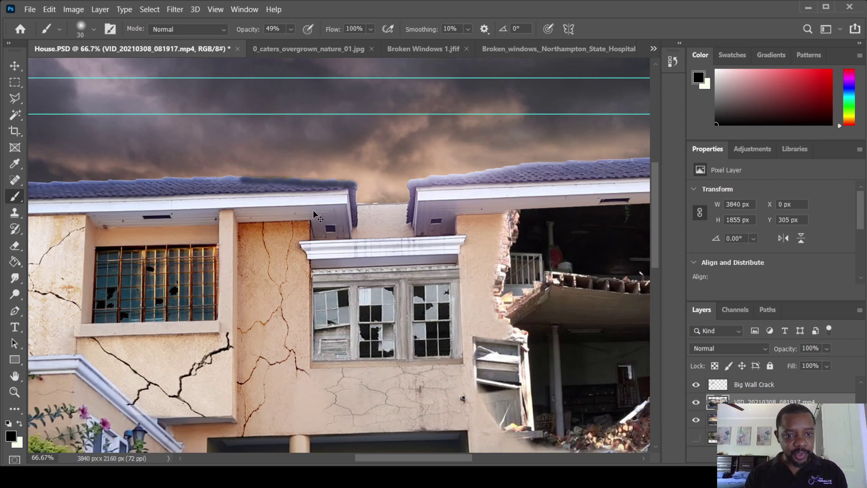
key("ctrl+z")
scroll(313, 216, "down", 2)
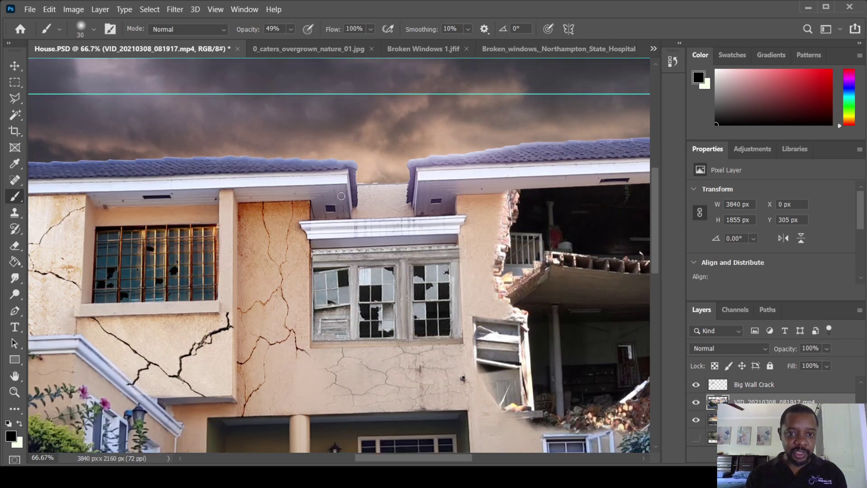
scroll(340, 196, "up", 2)
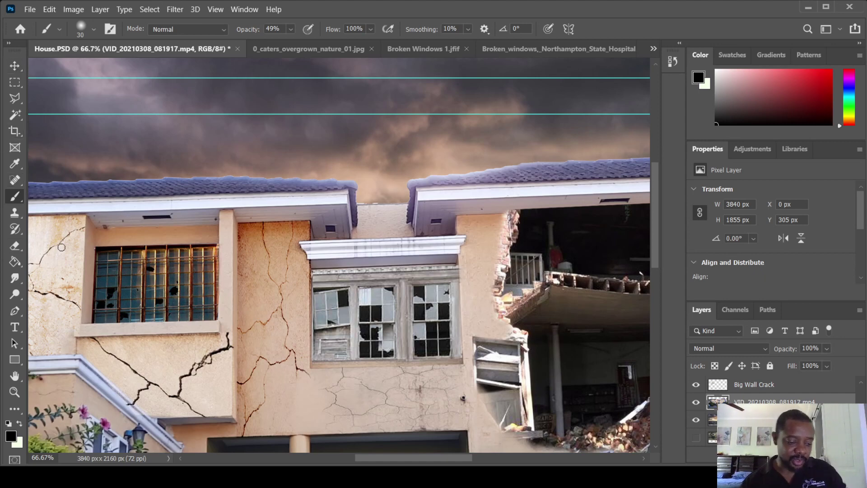
key("ctrl+minus")
key("ctrl+minus")
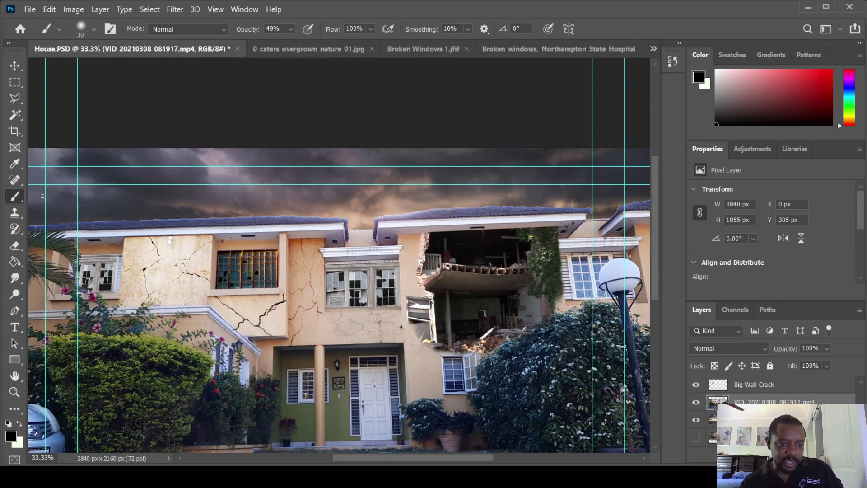
Copy the central overgrown section of 0_caters_overgrown_nature_01.jpg and paste it into House.PSD
left_click(355, 48)
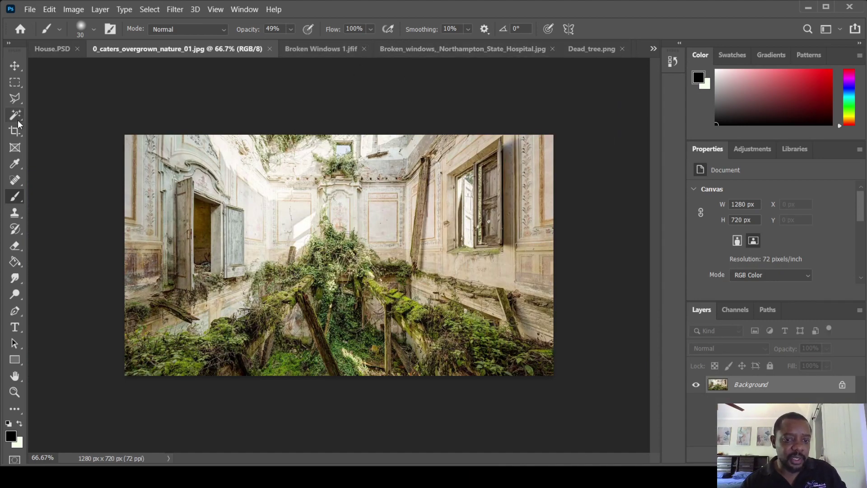
left_click(14, 82)
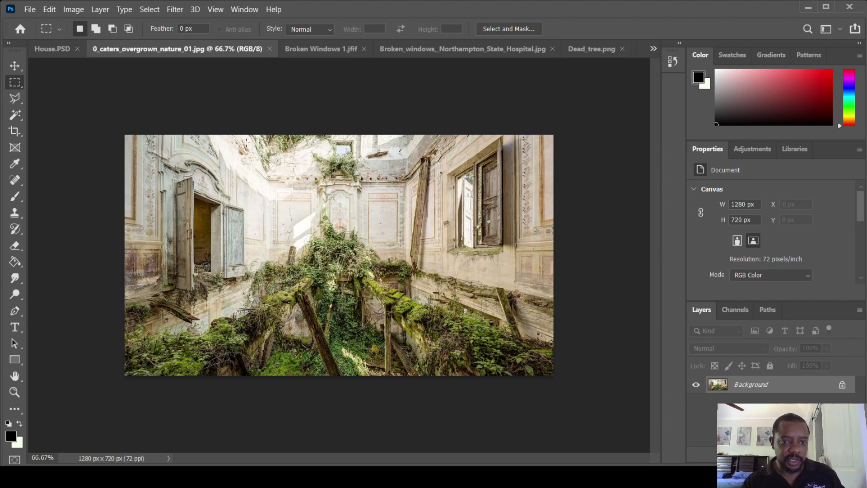
left_click_drag(246, 142, 445, 357)
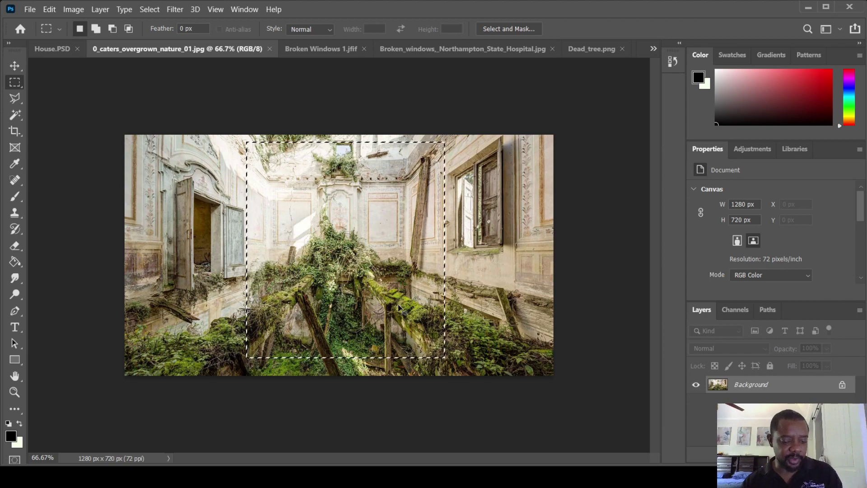
left_click(53, 48)
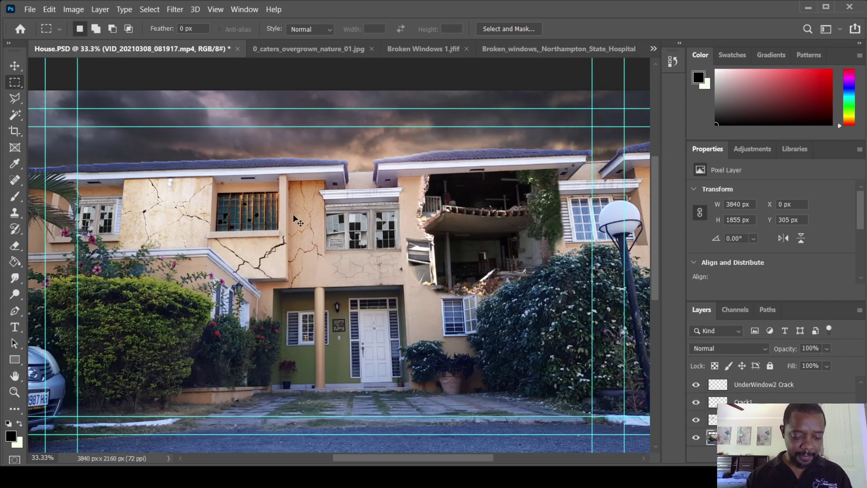
key("ctrl+v")
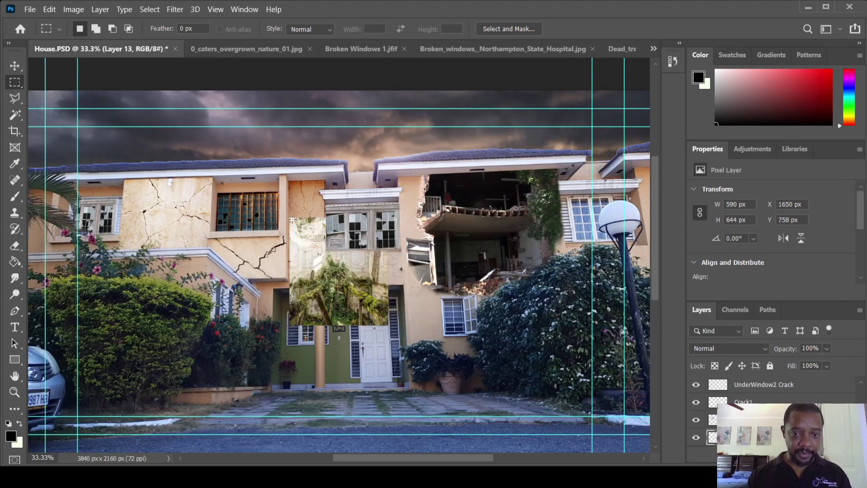
Move the pasted overgrowth on Layer 13 up around the broken central window, to about X 1639 px and Y 531 px
left_click(15, 65)
mouse_move(333, 270)
left_mouse_down()
mouse_move(328, 245)
mouse_move(328, 286)
left_mouse_up()
key("ctrl+t")
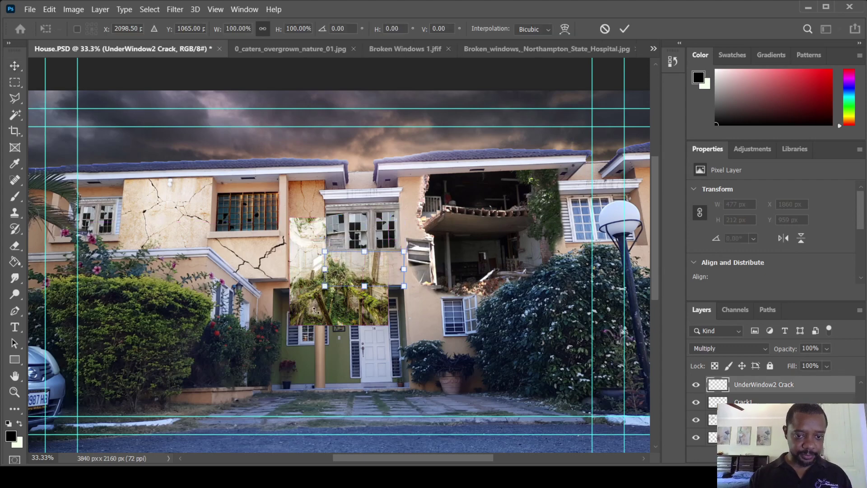
key("Return")
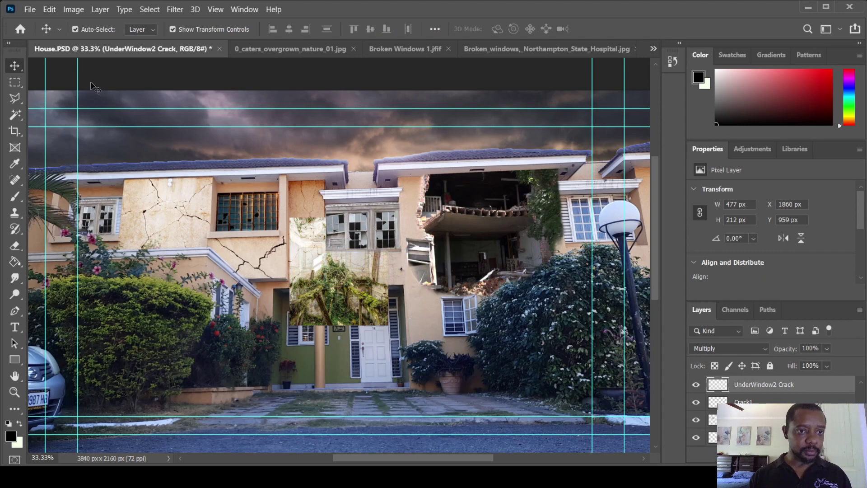
left_click(313, 284)
key("ctrl+t")
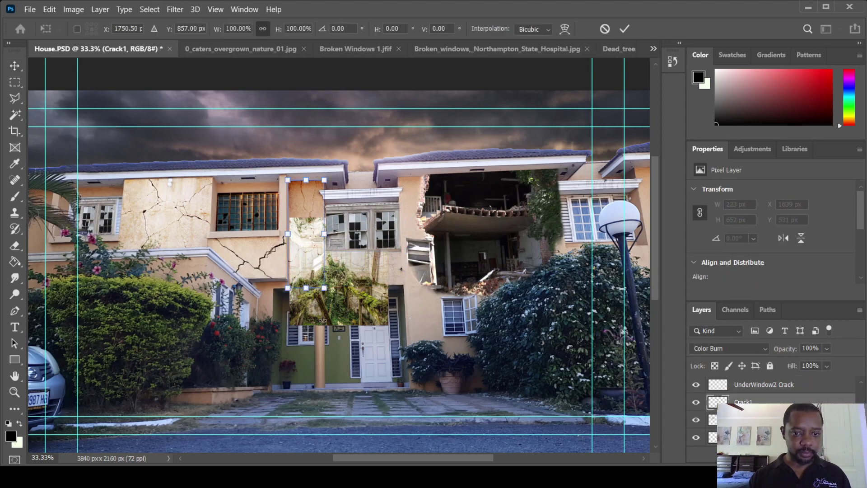
key("Return")
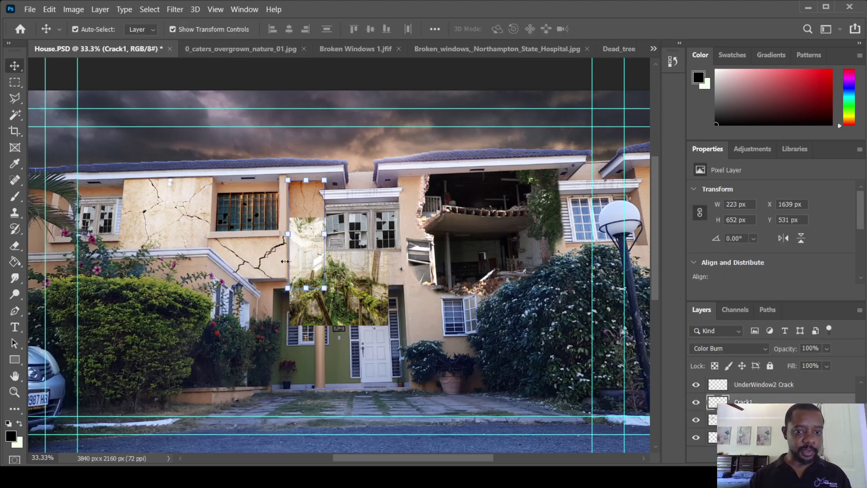
left_click(338, 319)
left_click_drag(336, 318, 336, 280)
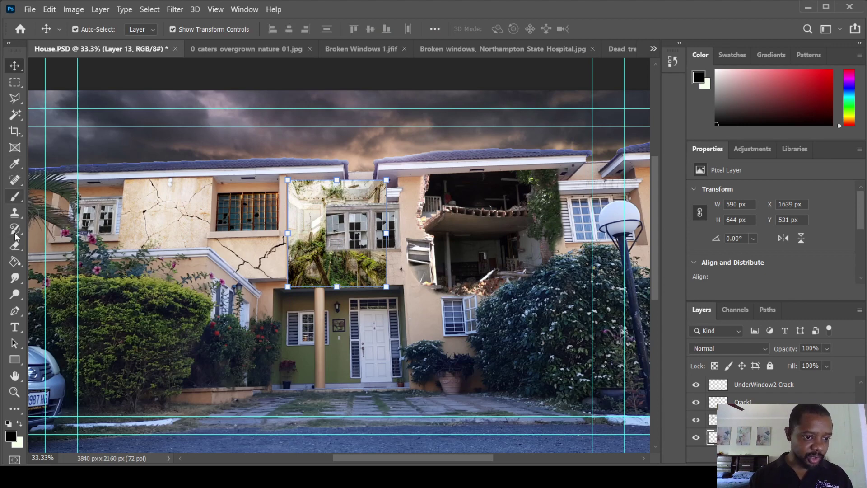
Set the blend mode of the overgrowth on Layer 13 to Darken
left_click(15, 246)
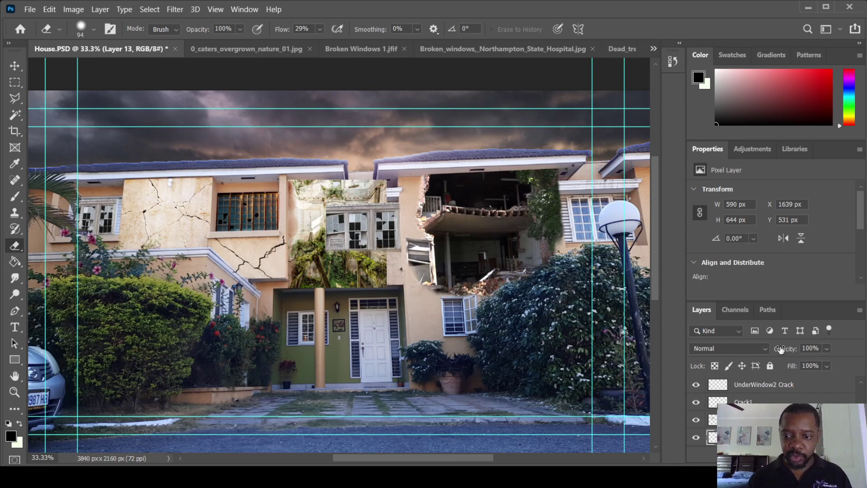
key("space")
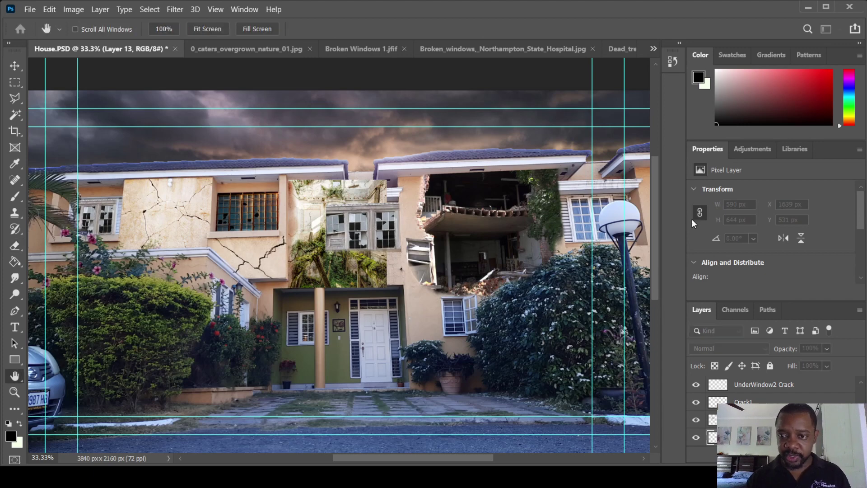
key("shift+alt+k")
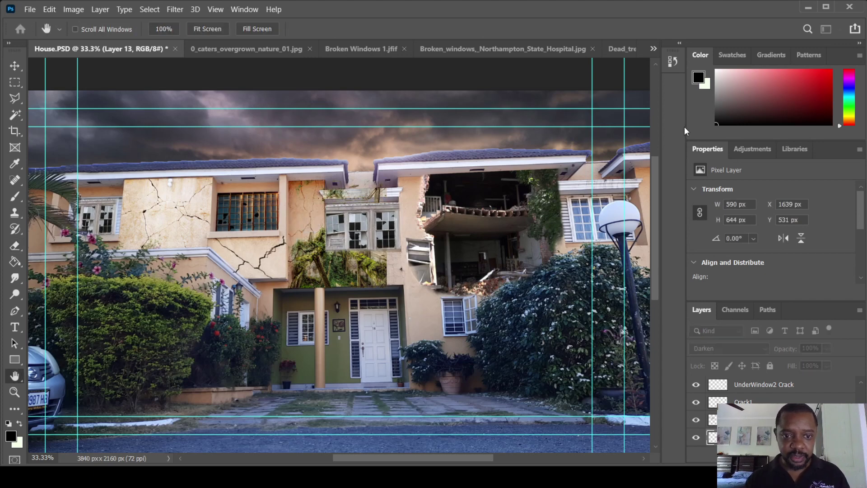
Compare blend modes such as Multiply, Color Burn, Linear Burn, Darker Color and Soft Light on Layer 13, and return to Darken
key("shift+alt+m")
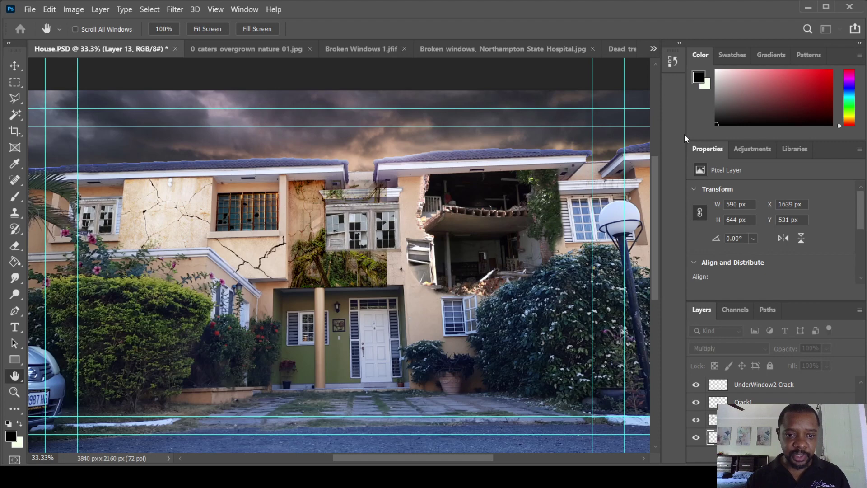
key("shift+alt+b")
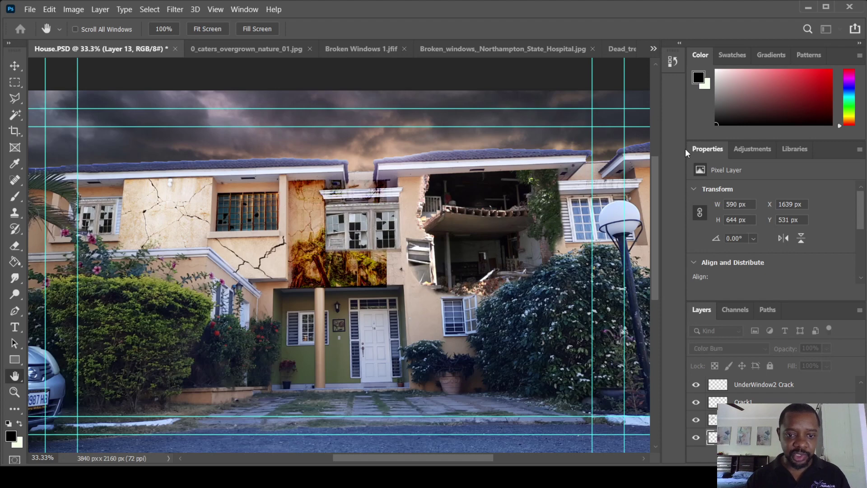
key("shift+plus")
key("shift+plus")
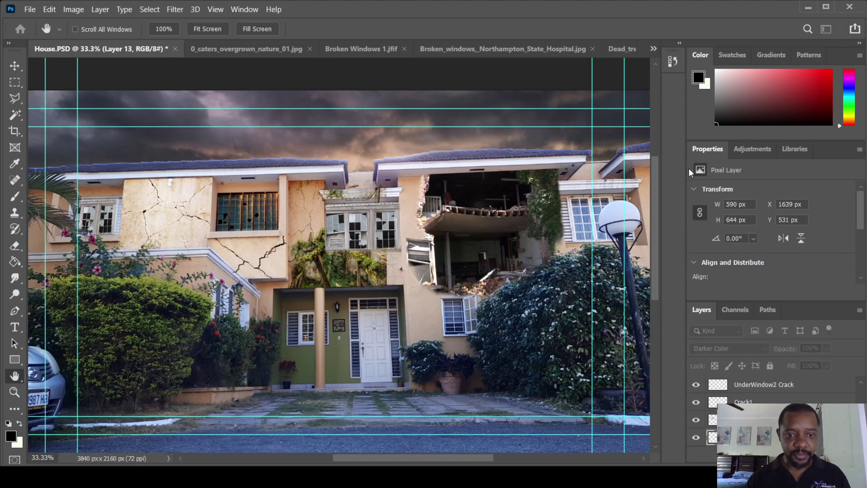
key("shift+minus")
key("shift+minus")
key("shift+minus")
key("shift+minus")
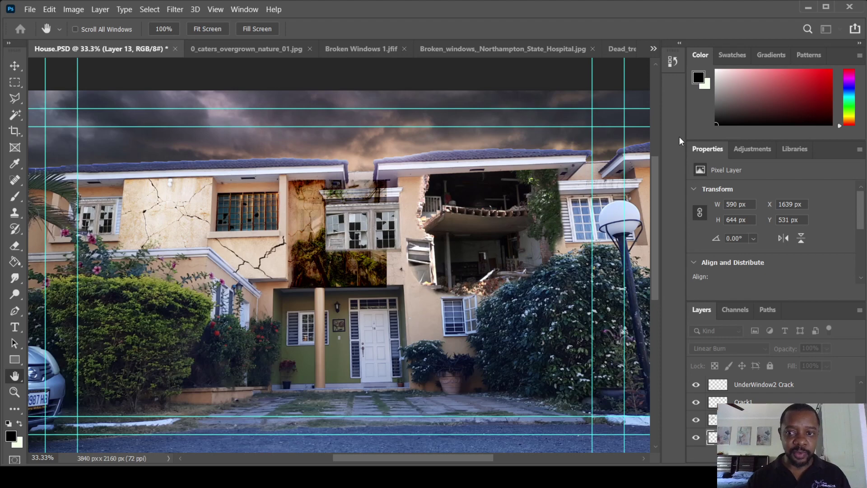
key("shift+plus")
key("shift+plus")
key("shift+plus")
key("shift+plus")
key("shift+plus")
key("shift+plus")
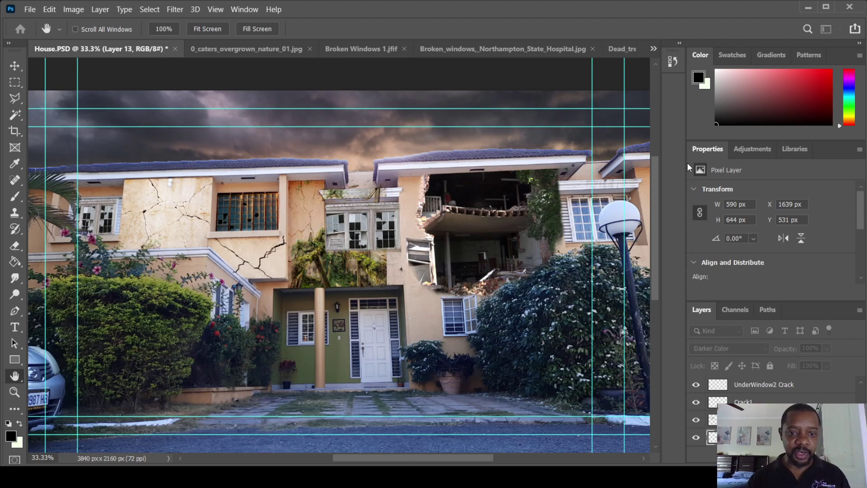
key("shift+plus")
key("shift+minus")
key("shift+minus")
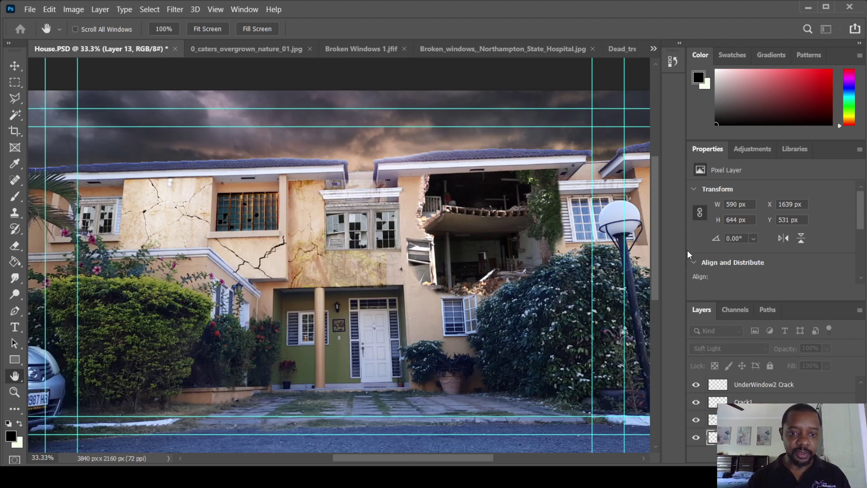
key("shift+plus")
key("shift+minus")
key("shift+minus")
key("shift+minus")
key("shift+minus")
key("shift+minus")
key("shift+minus")
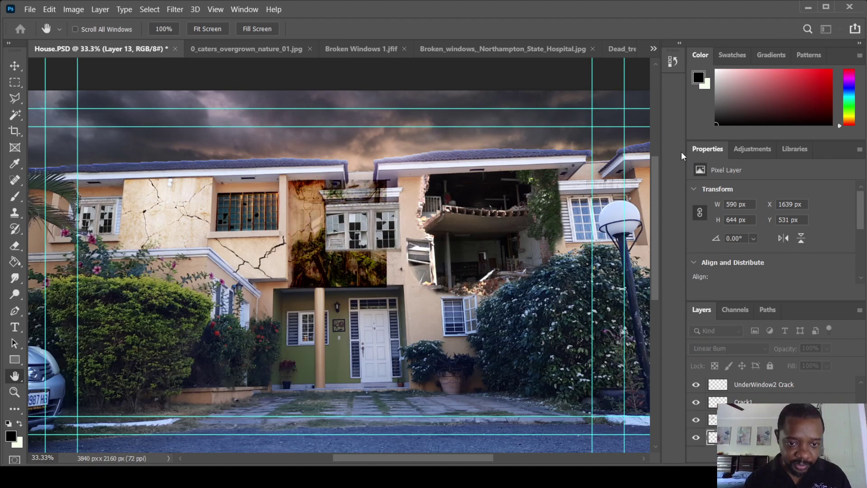
key("shift+plus")
key("shift+plus")
key("shift+plus")
key("shift+plus")
key("shift+plus")
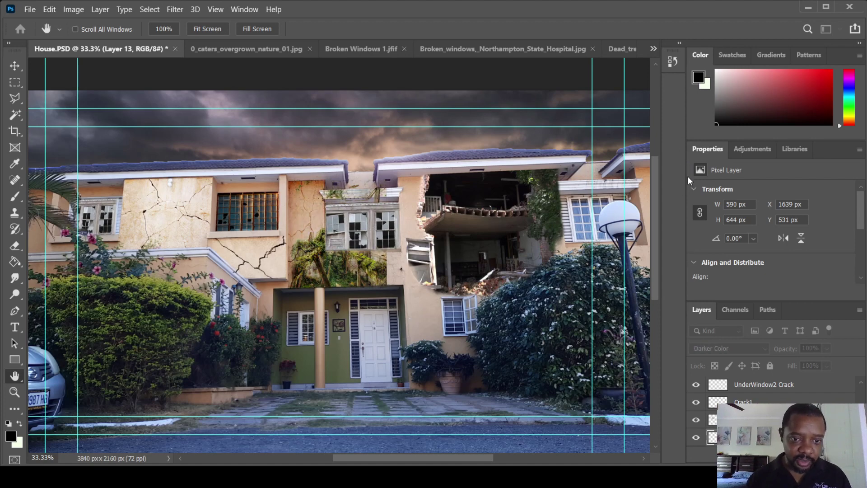
key("shift+minus")
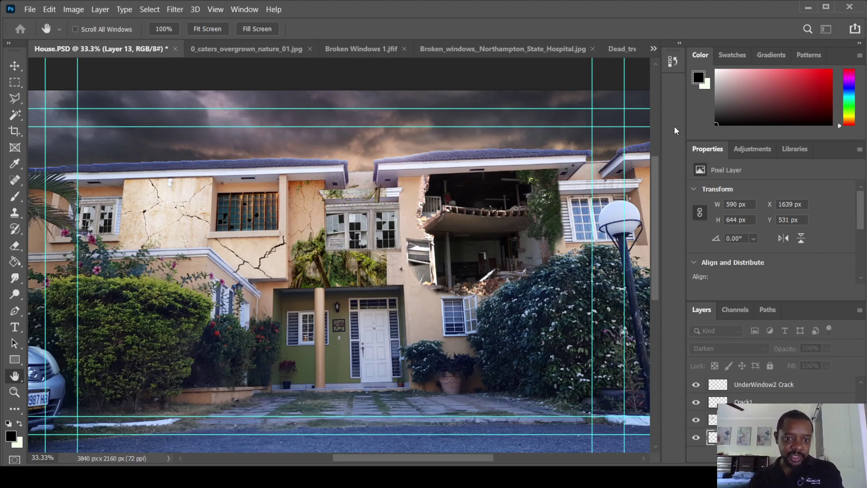
key("shift+plus")
key("shift+plus")
key("shift+plus")
key("shift+plus")
key("shift+minus")
key("shift+minus")
key("shift+minus")
key("shift+minus")
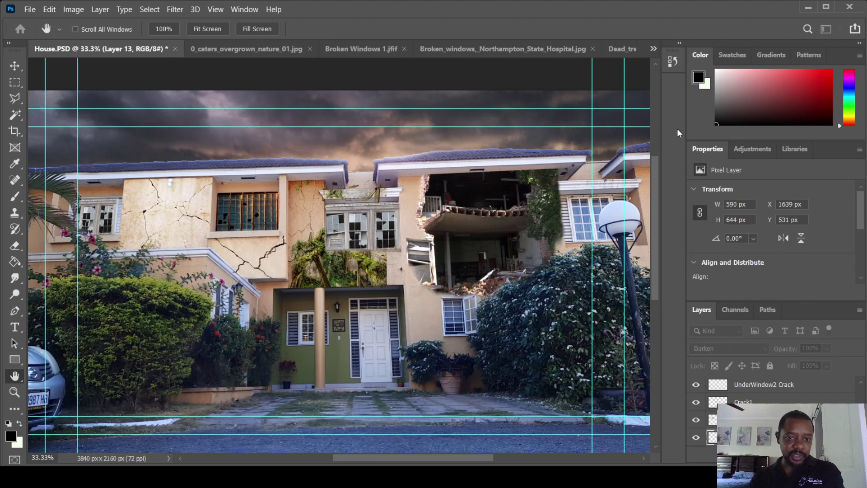
Erase the overgrowth's hard side edge below the broken window with the soft 94 px eraser, and rename the layer Moss
key("e")
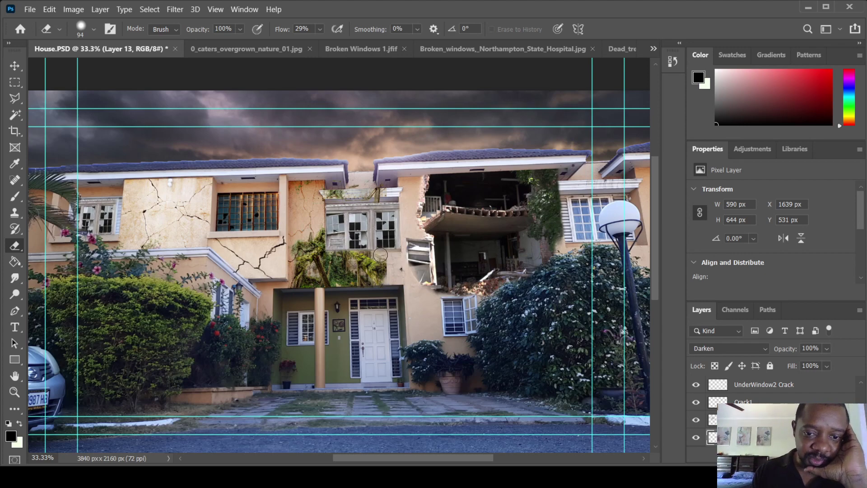
mouse_move(359, 248)
left_mouse_down()
mouse_move(391, 255)
mouse_move(387, 268)
mouse_move(401, 278)
left_mouse_up()
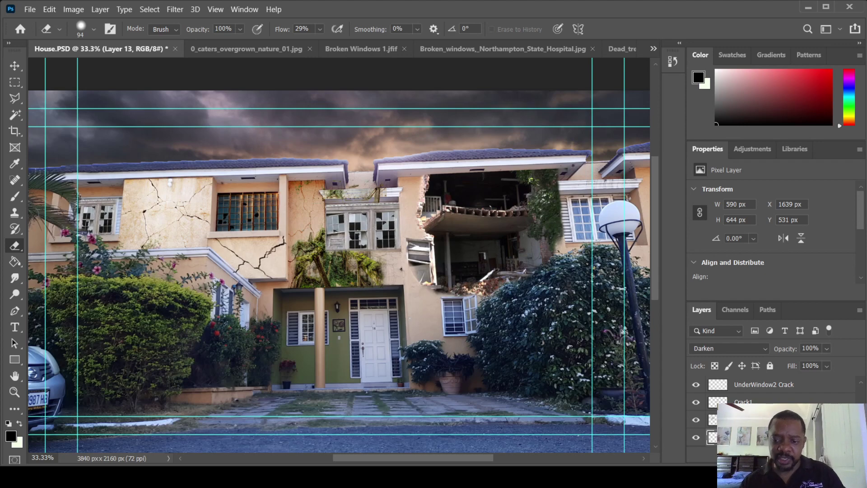
key("alt+bracketleft")
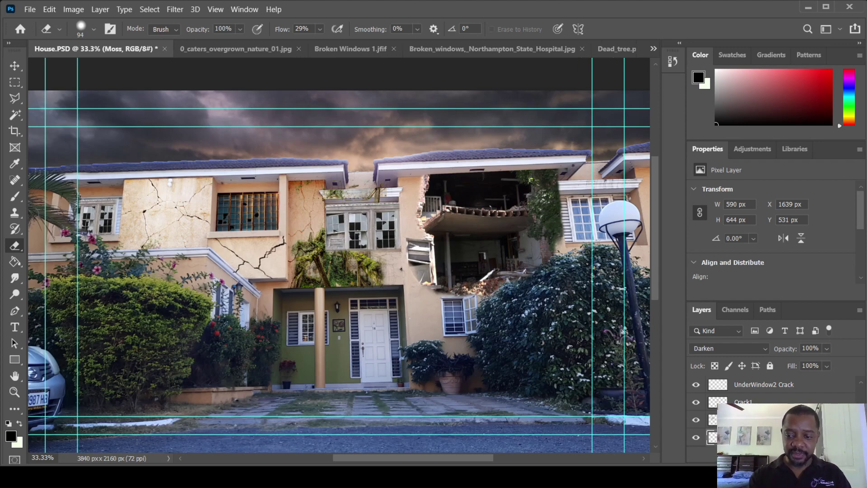
Reduce the Moss layer's opacity to 93%
key("space")
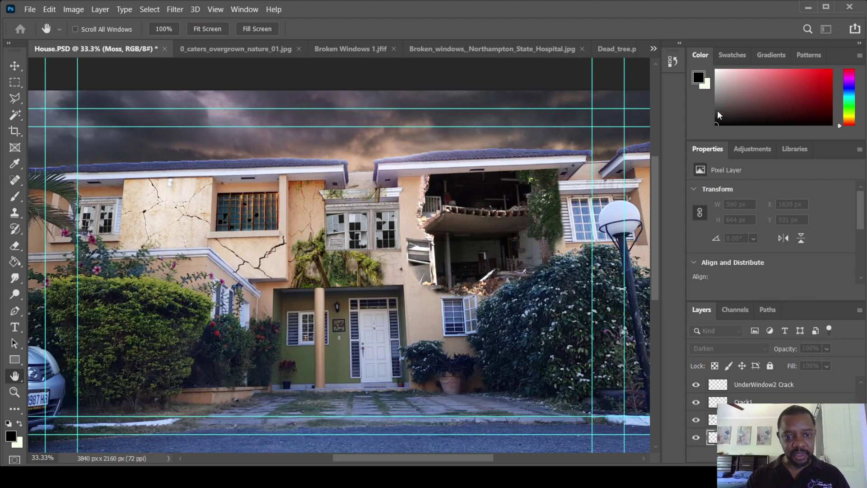
key("9")
key("3")
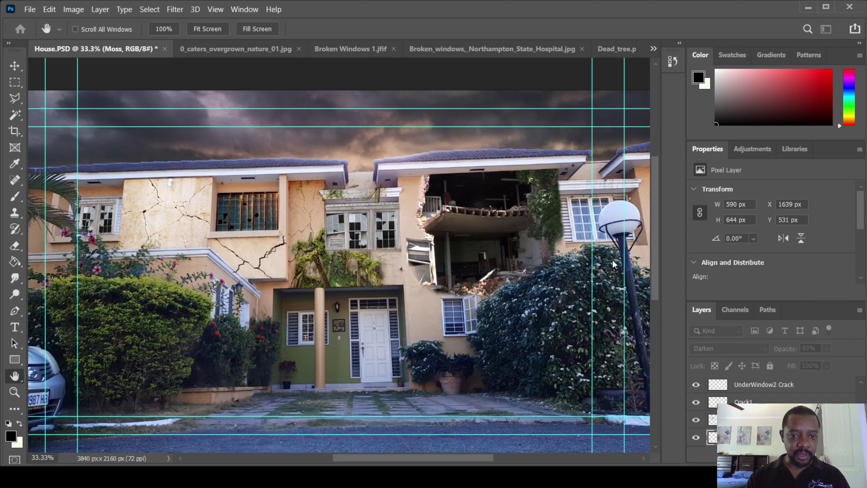
key("e")
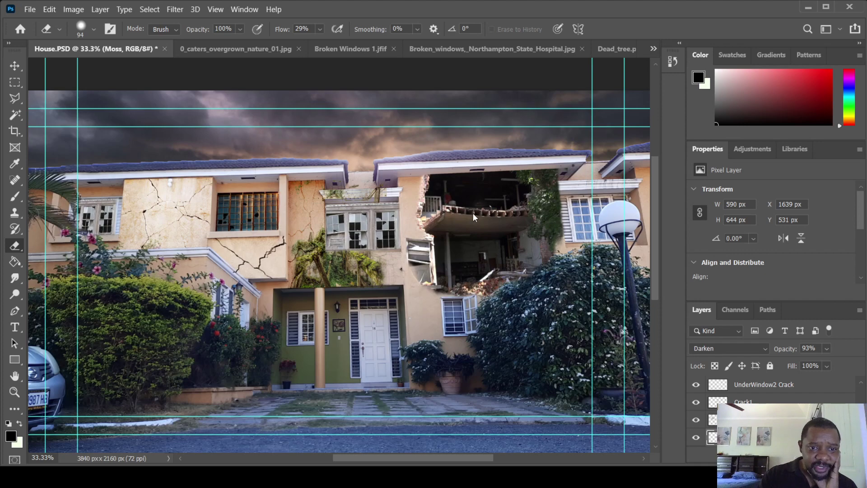
Copy the entire hanging-vines image from Vines2.png and paste it into House.PSD
key("ctrl+shift+Tab")
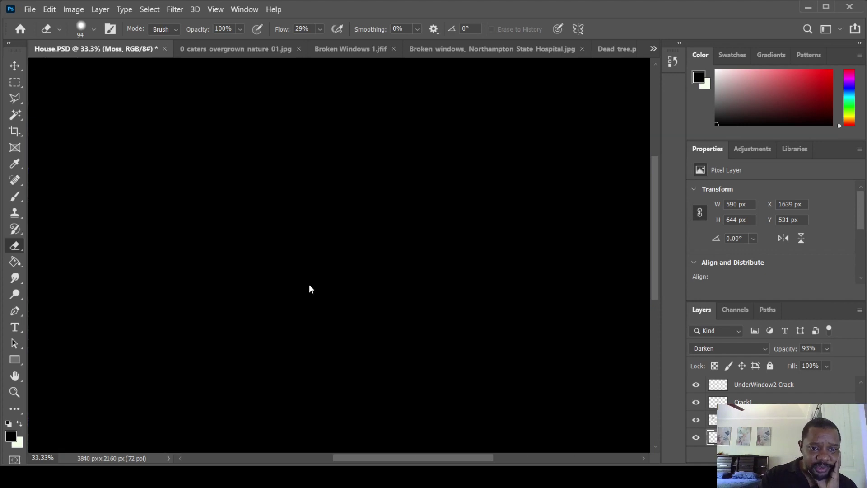
left_click(15, 82)
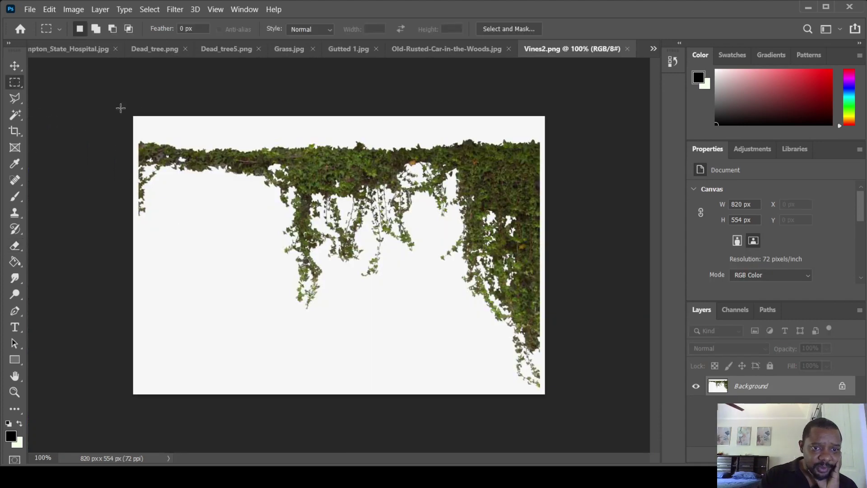
left_click_drag(120, 108, 582, 414)
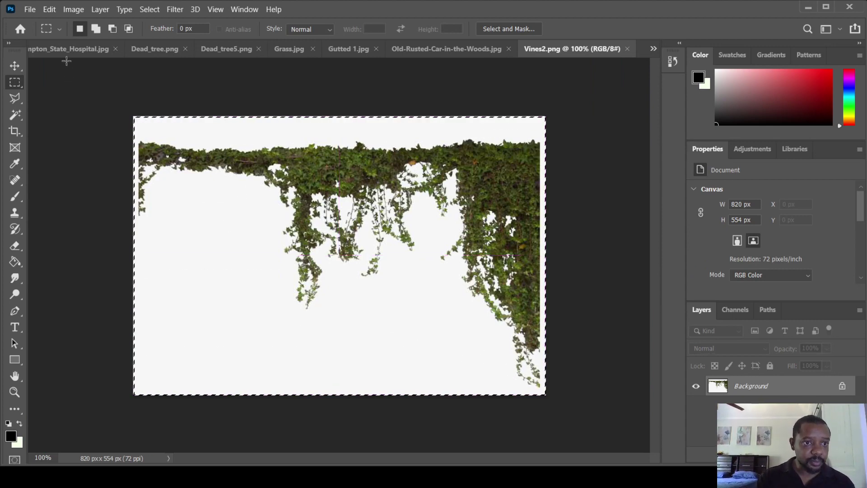
key("ctrl+Tab")
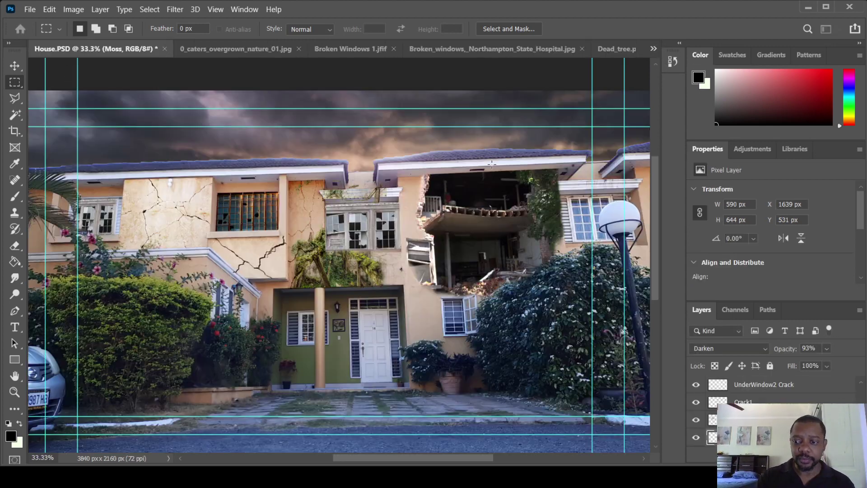
key("ctrl+v")
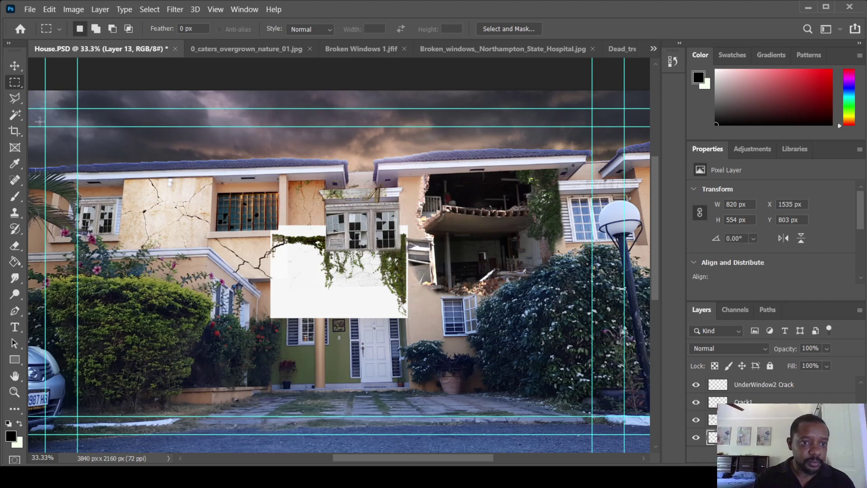
Set the pasted vines layer's blend mode to Darken so its white background drops out
key("space")
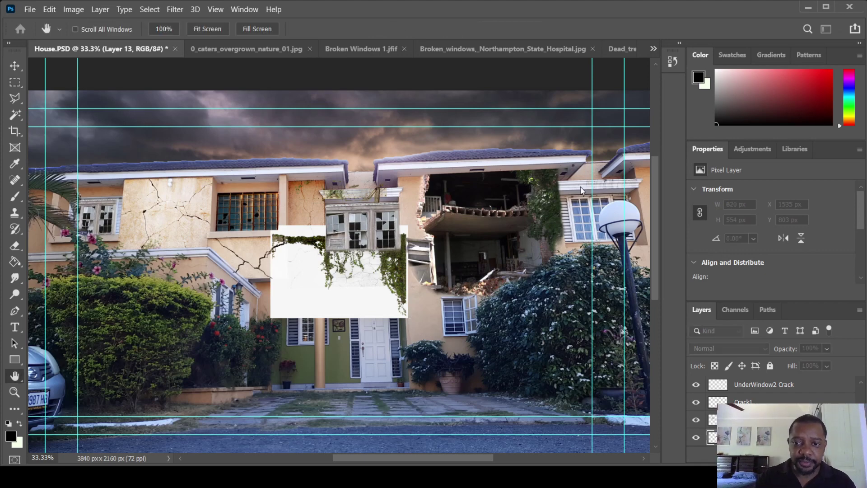
key("shift+alt+k")
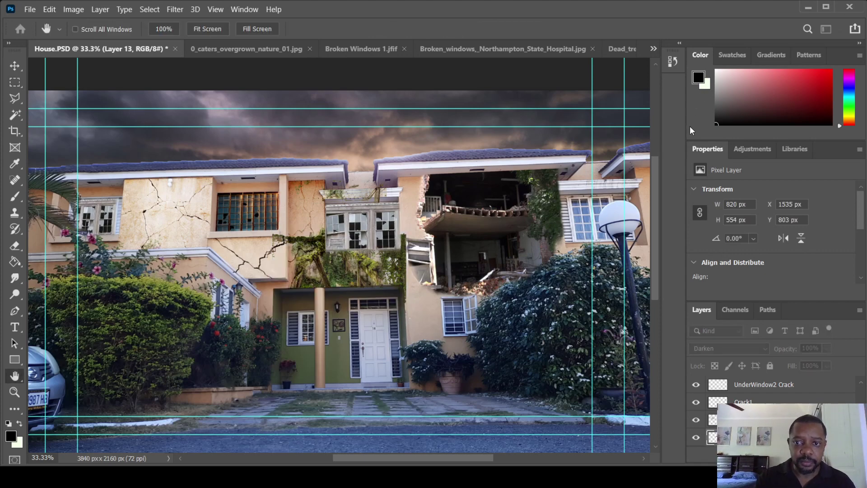
key("shift+alt+i")
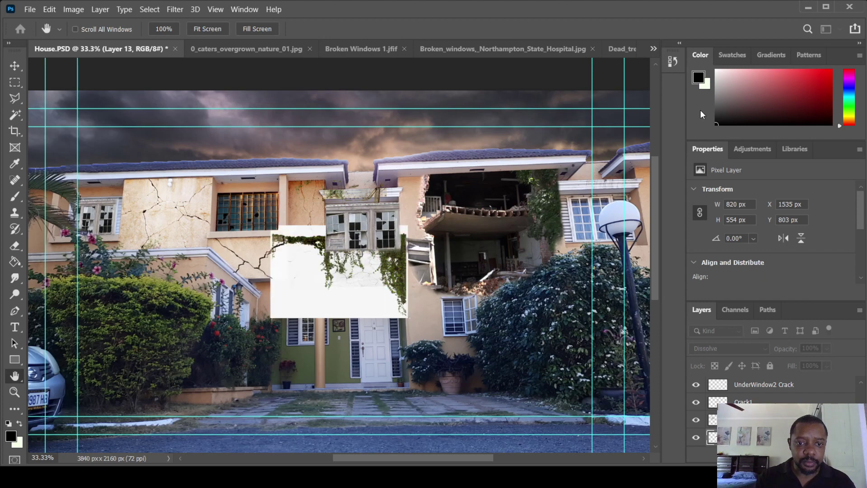
key("shift+alt+k")
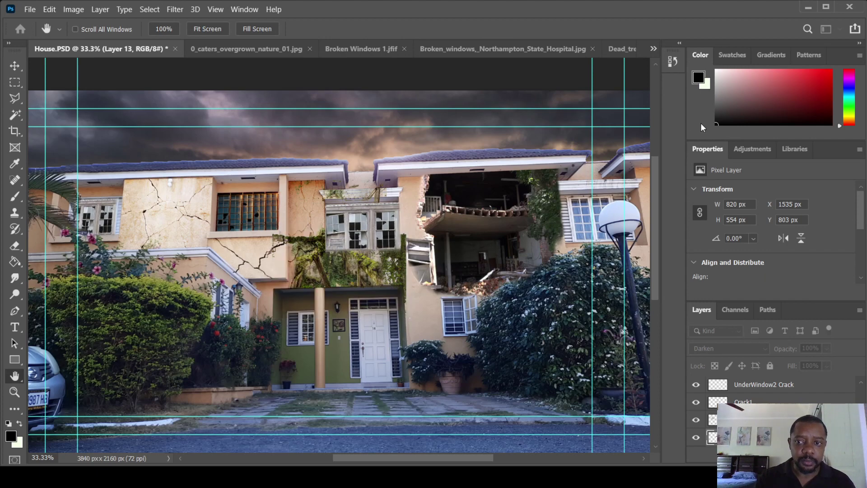
key("shift+alt+m")
key("shift+alt+k")
key("m")
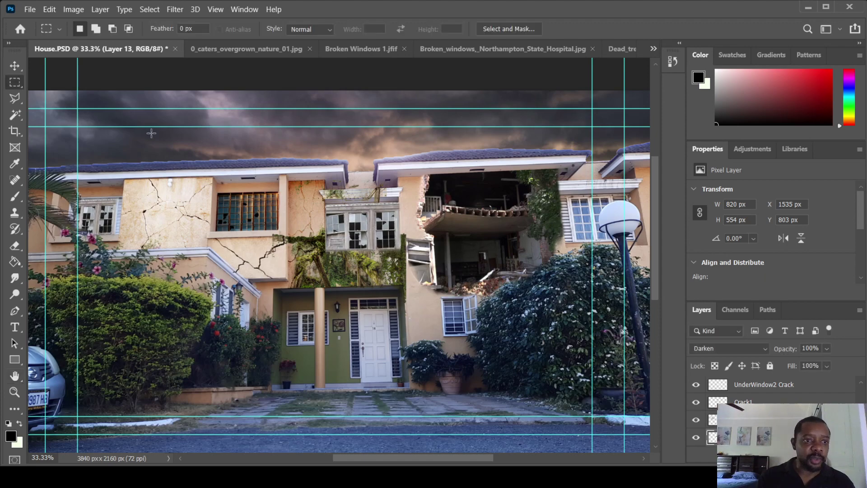
left_click(15, 66)
left_click(291, 277)
left_click_drag(169, 255, 246, 274)
left_click(356, 274)
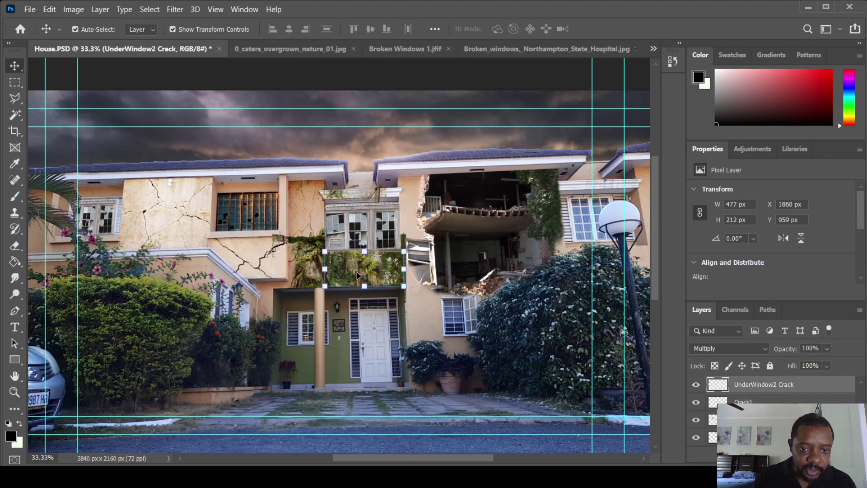
key("ctrl+t")
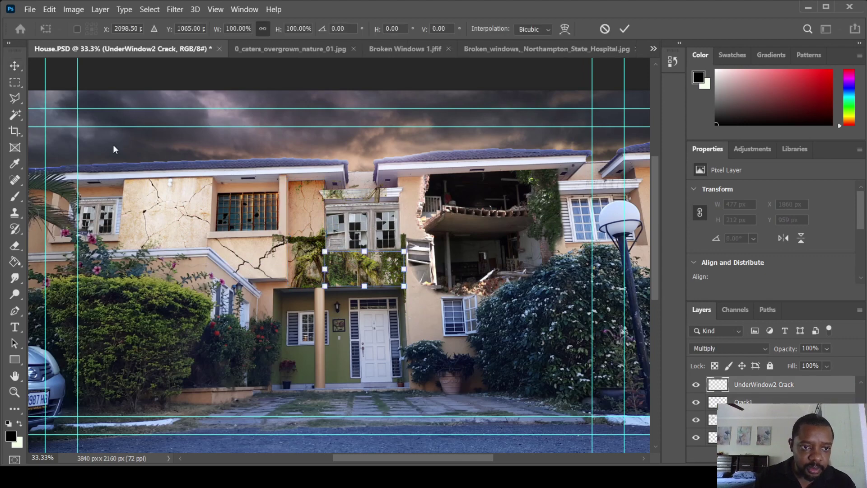
key("Return")
left_click(287, 242)
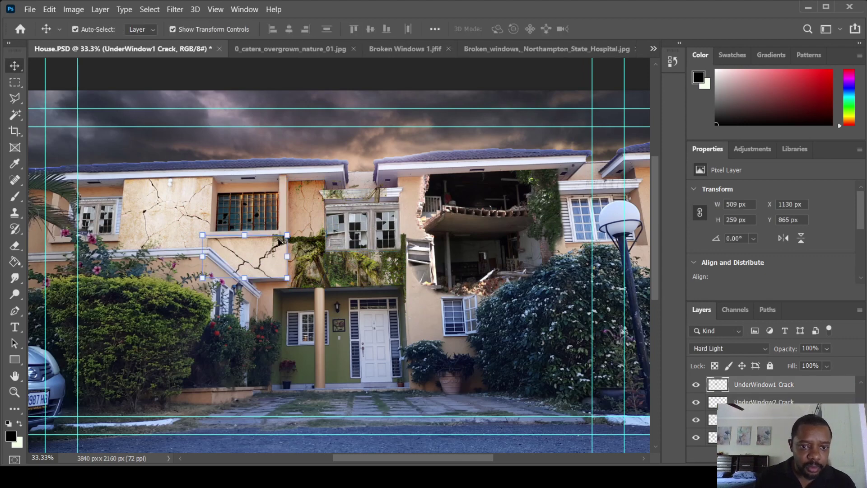
key("ctrl+t")
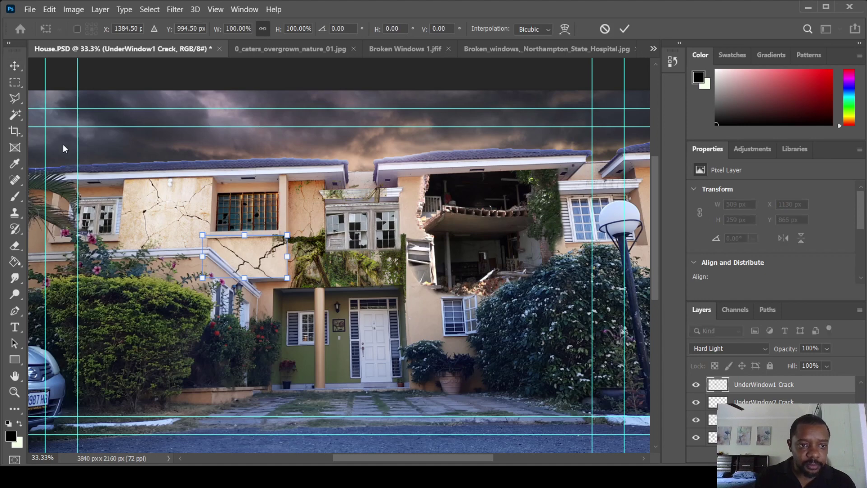
left_click(15, 66)
left_click(304, 277)
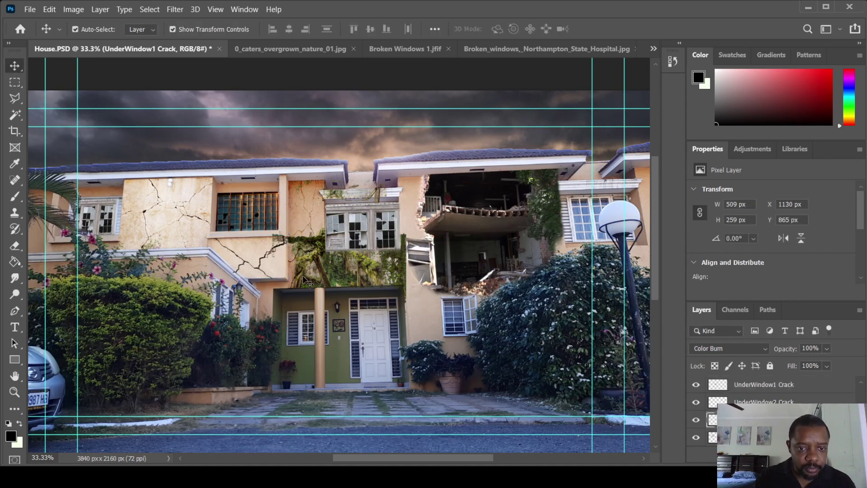
left_click(303, 278)
left_click(371, 284)
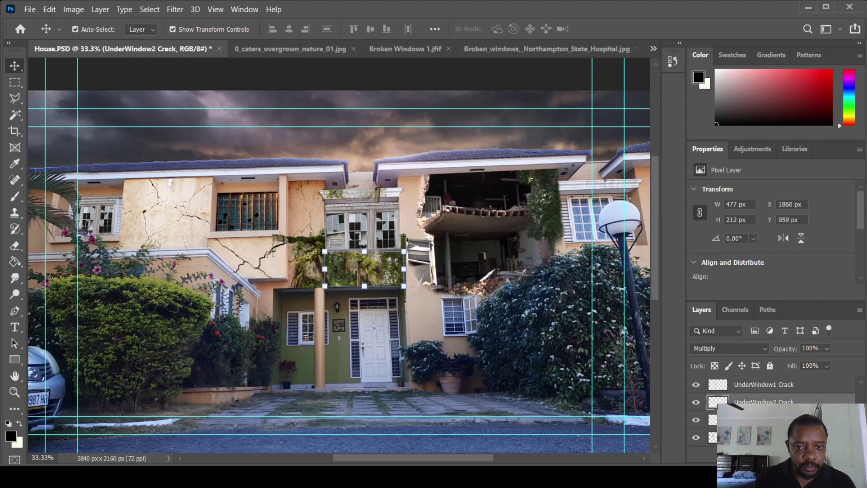
left_click(412, 235)
left_click(405, 241)
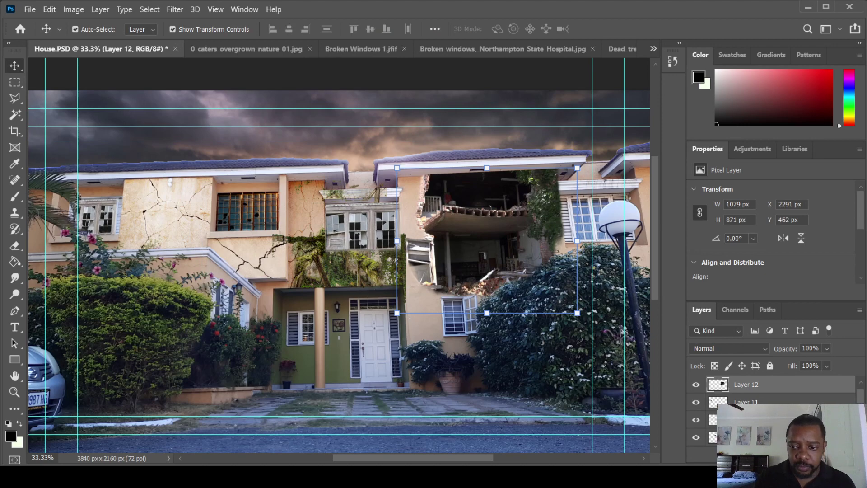
scroll(862, 399, "up", 3)
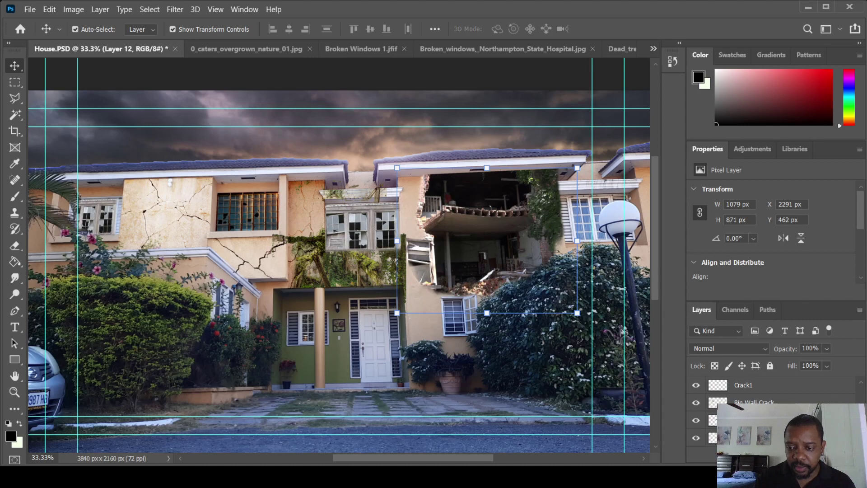
left_click(745, 419)
left_click(350, 282)
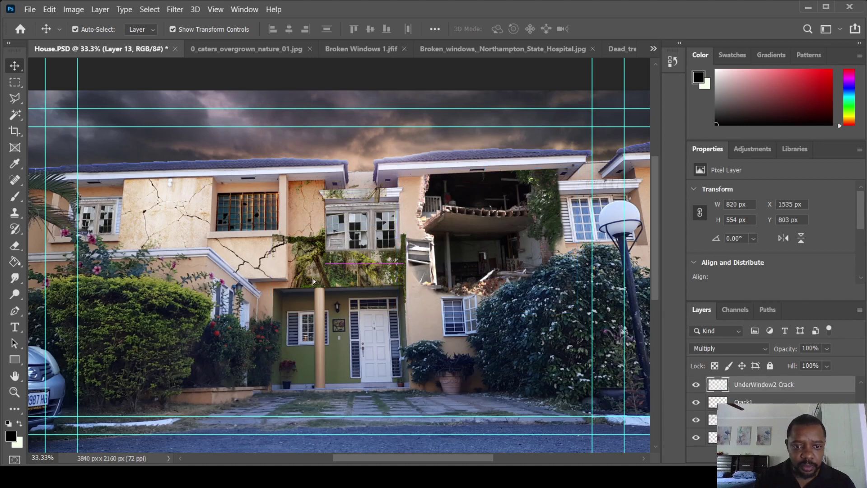
key("ctrl")
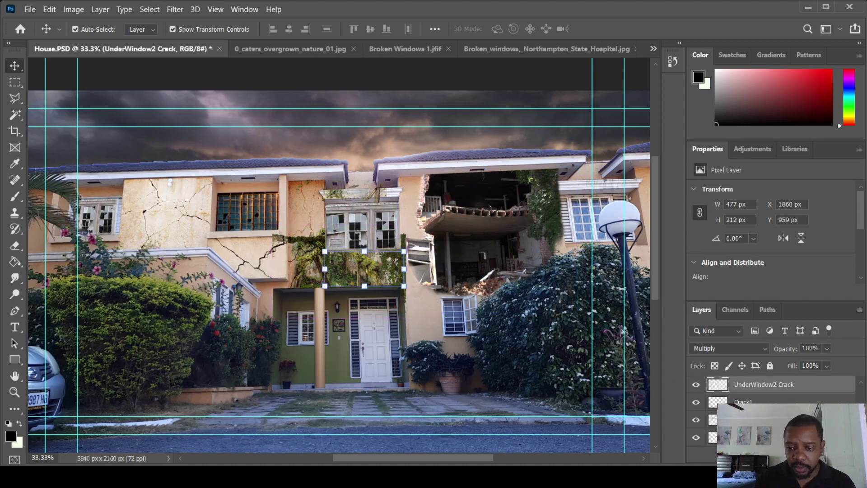
Move the pasted vines layer up to the barred upper-floor window and scale it to 53.86%, aligning it with the window's top
left_click(741, 437)
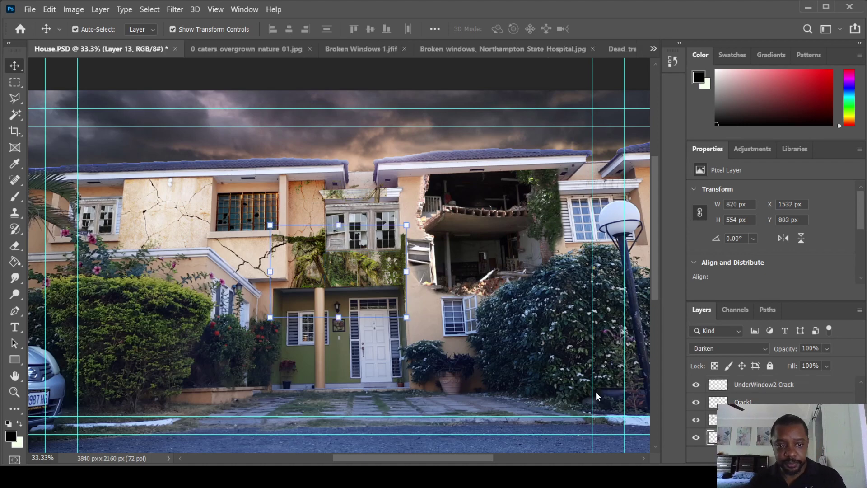
left_click_drag(384, 309, 183, 257)
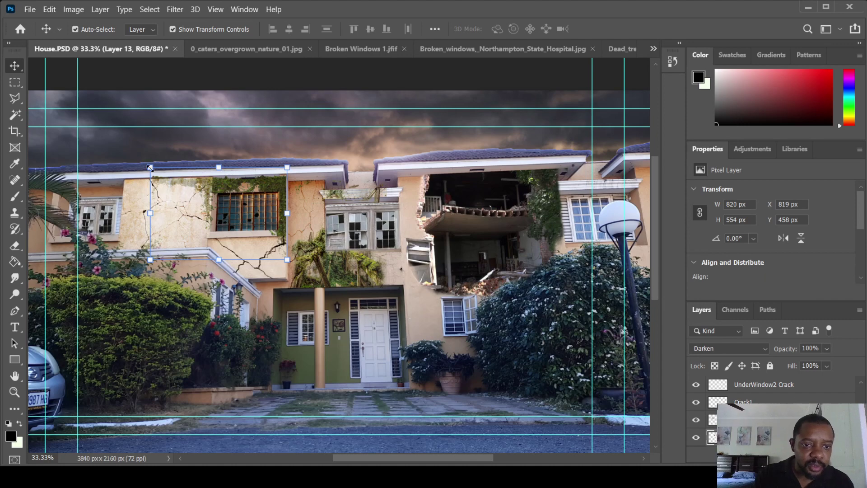
left_click_drag(150, 167, 214, 210)
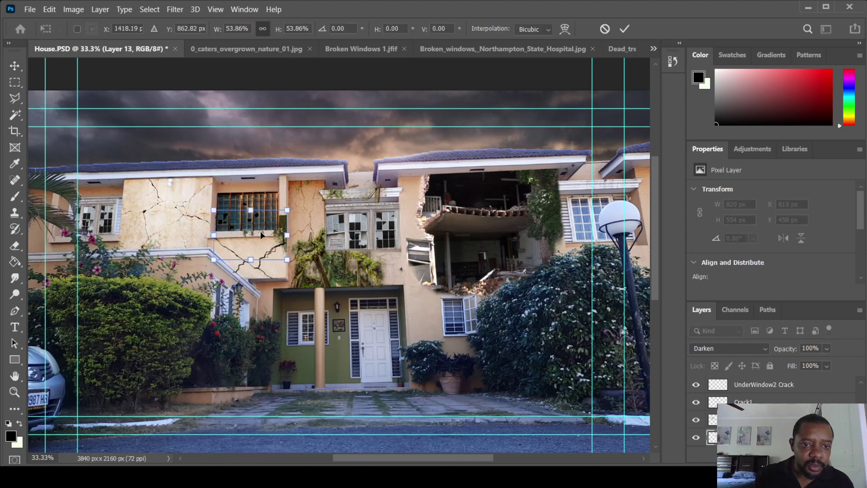
left_click_drag(260, 232, 267, 190)
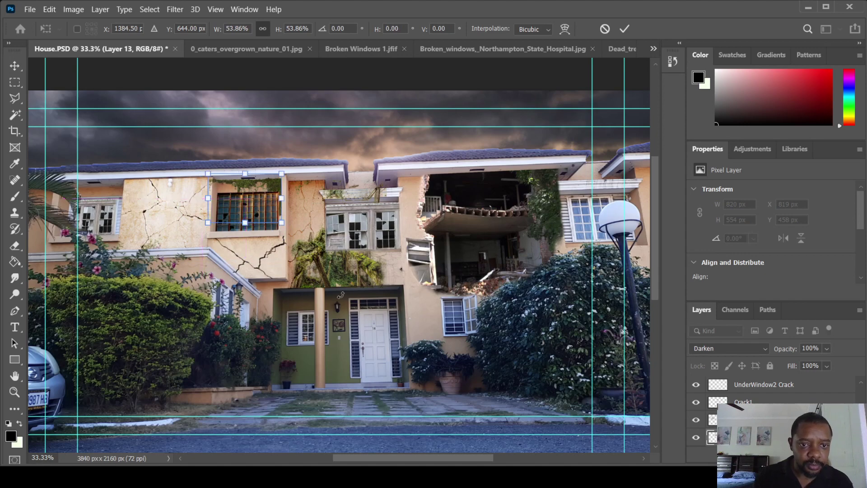
Nudge the vines 9 px left, then scale them down a further 91.84% to fit the barred window's opening
key("Left")
key("Left")
key("Left")
key("Left")
key("Left")
key("Left")
key("Left")
key("Left")
key("Left")
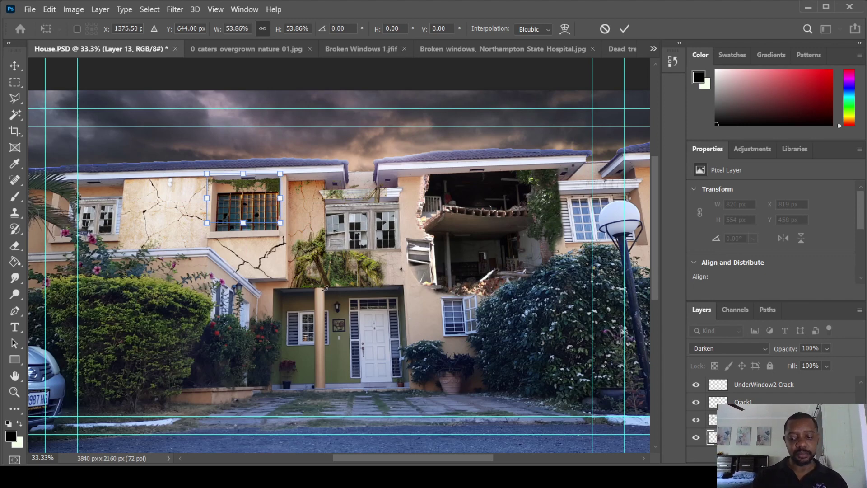
key("Return")
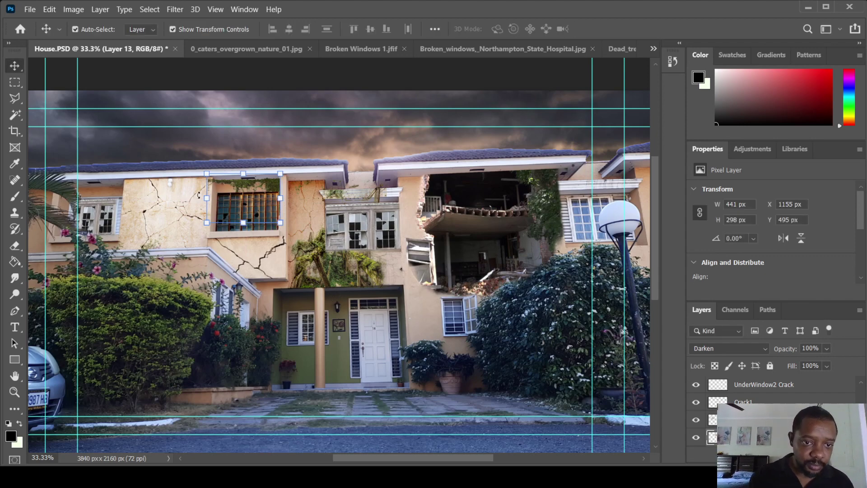
left_click_drag(205, 199, 212, 199)
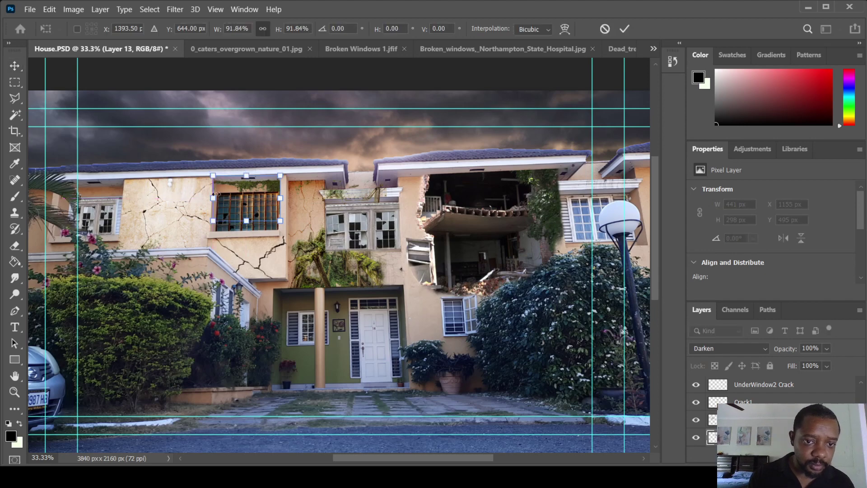
key("Return")
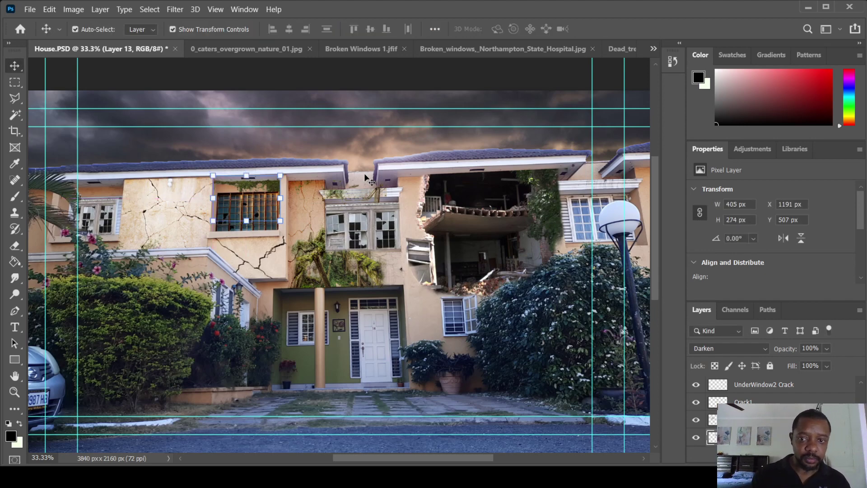
Copy a rectangular area around the rusted car from Old-Rusted-Car-in-the-Woods.jpg and paste it into House.PSD
left_click(749, 401)
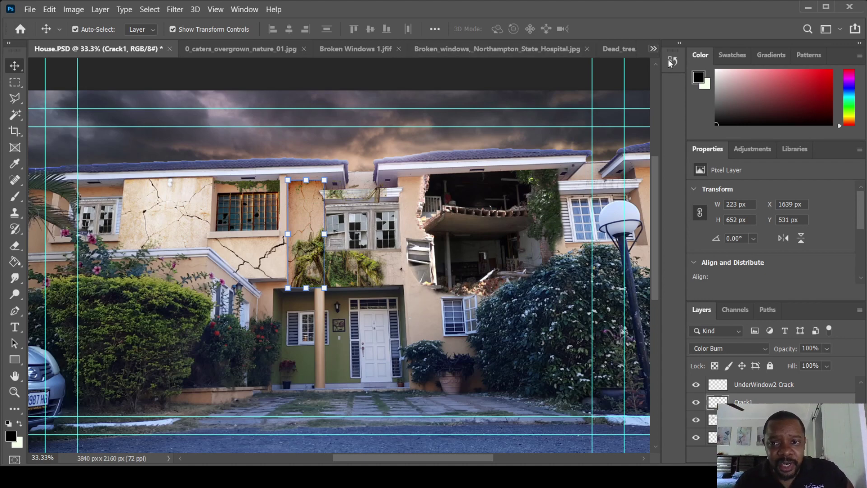
key("ctrl+shift+Tab")
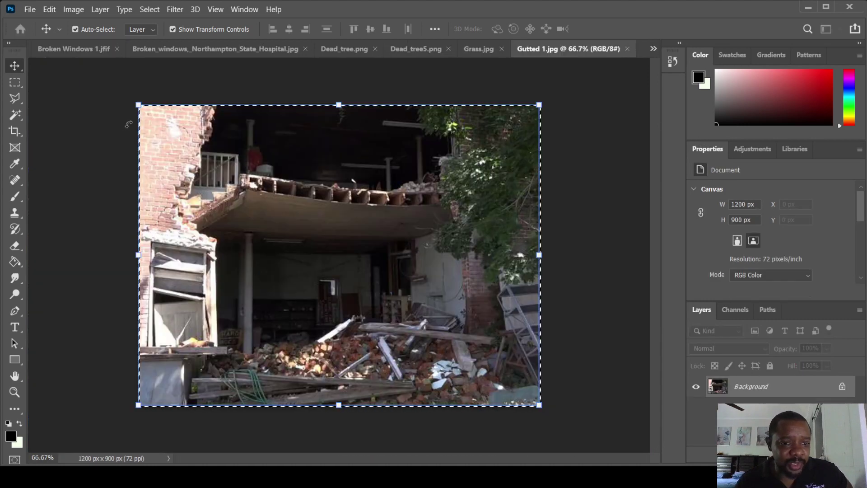
key("ctrl+shift+Tab")
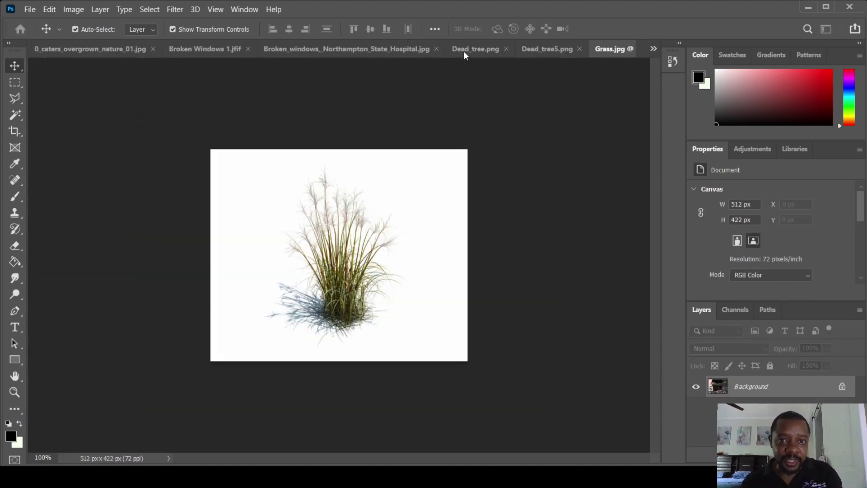
left_click(544, 50)
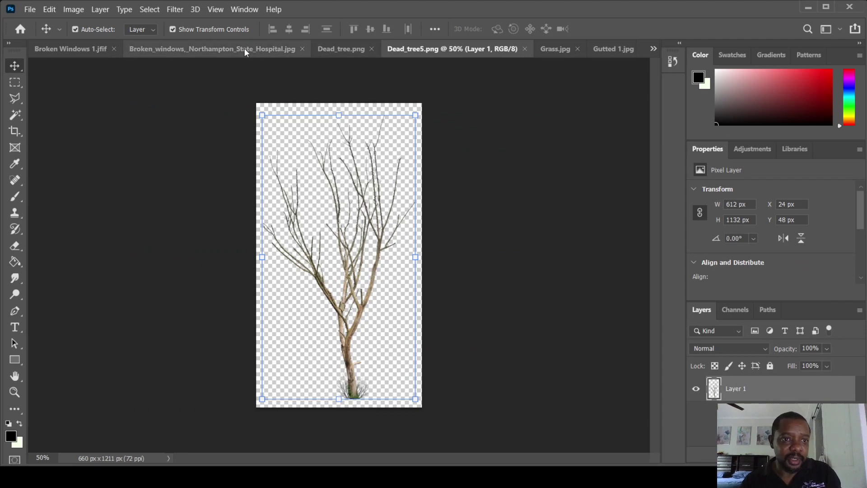
left_click(244, 48)
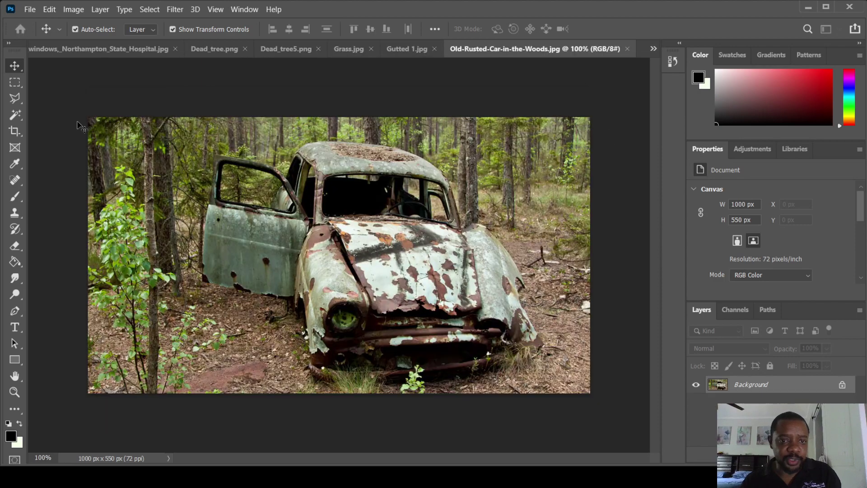
left_click(15, 82)
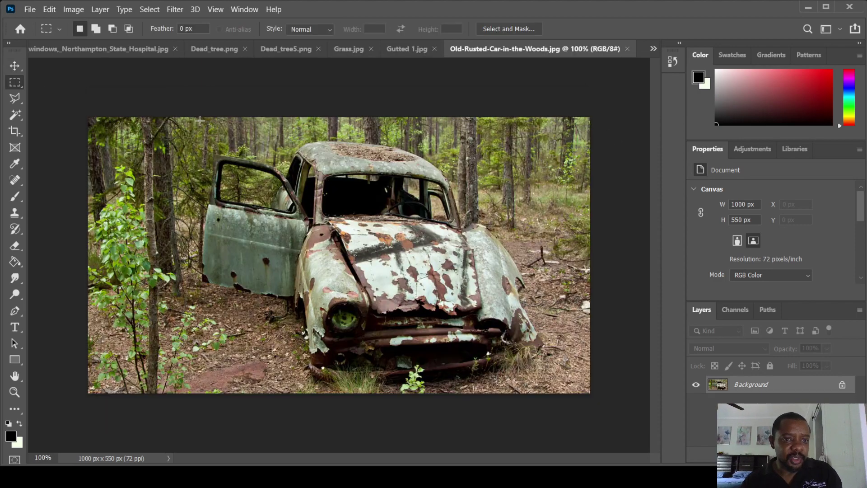
left_click_drag(199, 117, 550, 413)
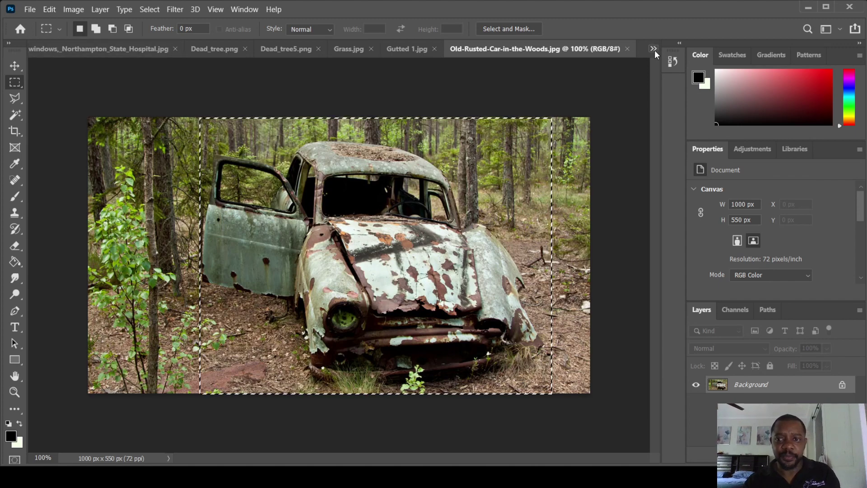
key("ctrl+Tab")
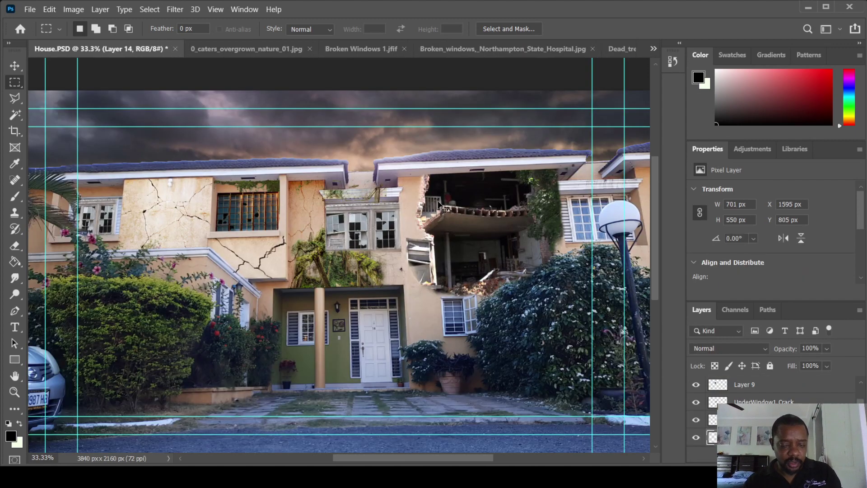
key("ctrl+v")
Move the pasted car onto the driveway between the front door and the large bush, and enlarge it to 130.65%
left_click(15, 66)
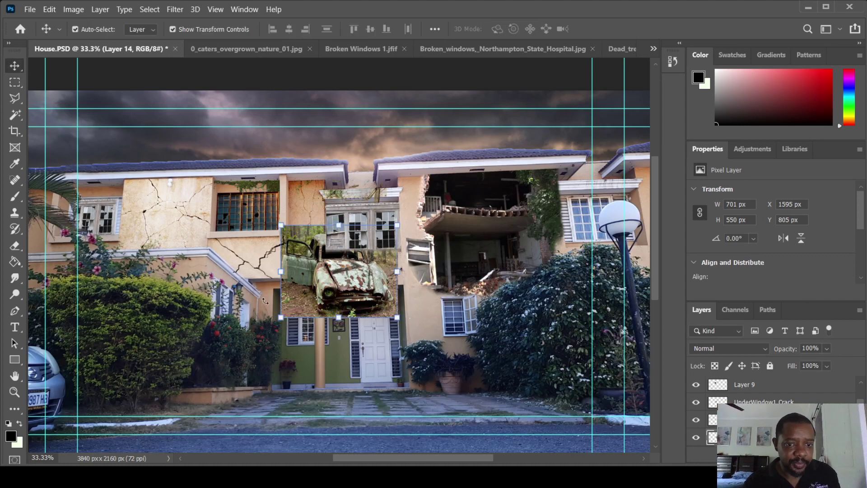
left_click_drag(293, 301, 417, 409)
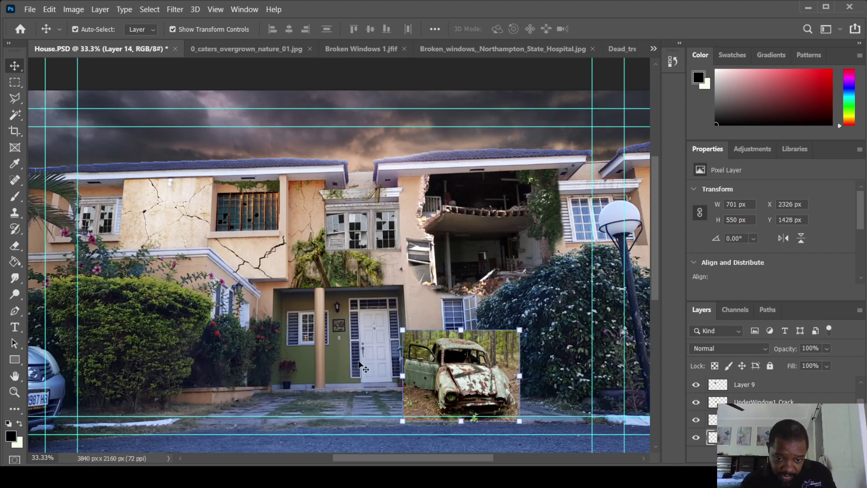
left_click_drag(520, 330, 562, 309)
mouse_move(461, 357)
left_mouse_down()
mouse_move(445, 358)
mouse_move(455, 358)
left_mouse_up()
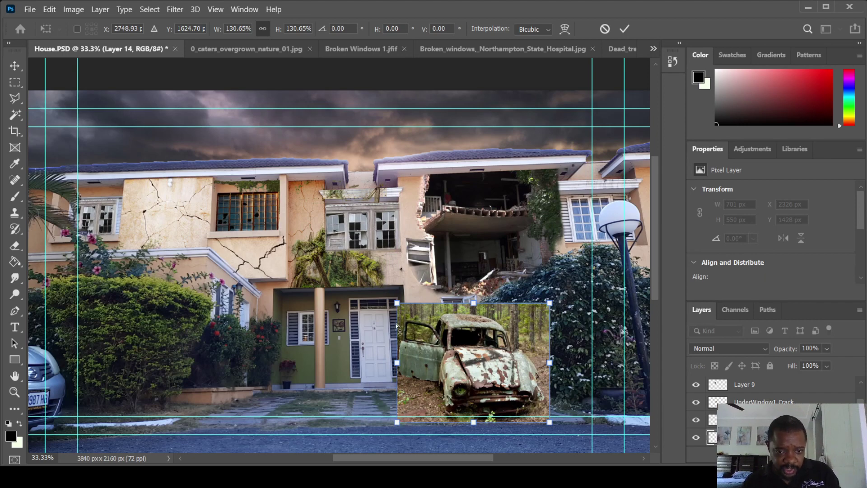
Distort the car image by lowering its upper corners and widening the door side, then shift it slightly down and apply the transform
left_click_drag(398, 305, 385, 325)
left_click_drag(383, 330, 384, 332)
left_click_drag(550, 305, 548, 320)
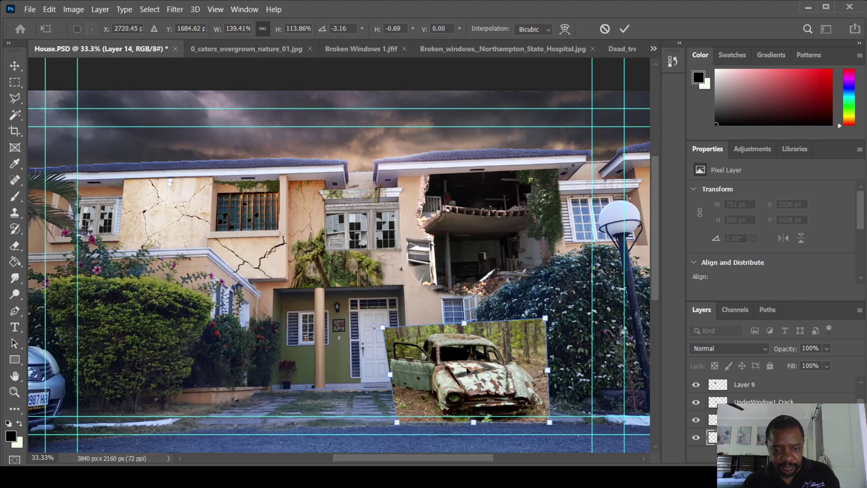
left_click_drag(470, 373, 466, 377)
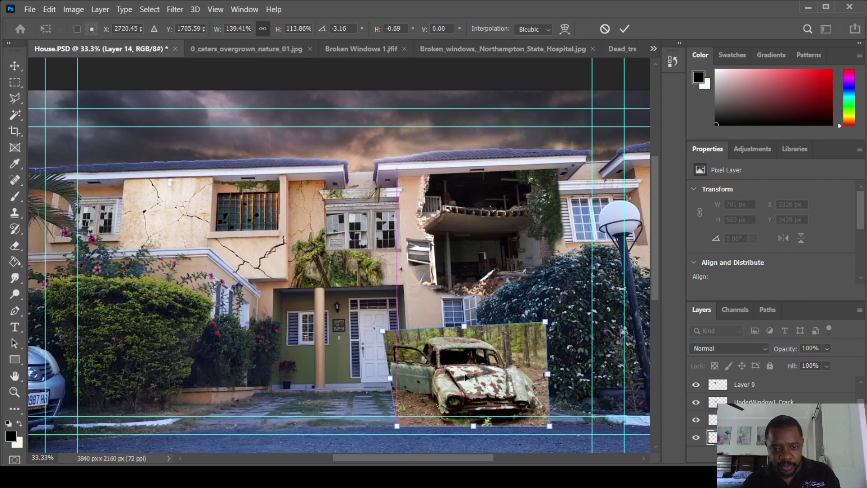
key("Return")
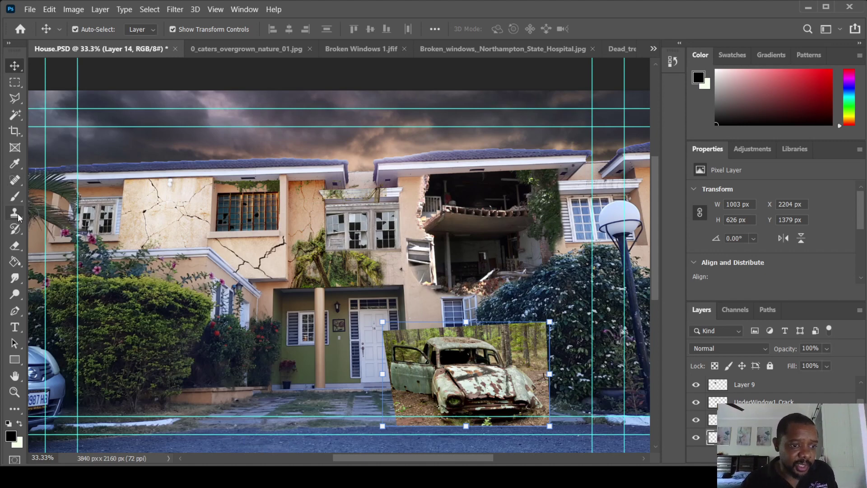
Erase the woodland background beside the rusted car's open door, along the ground in front, and on the bush side with the Eraser
left_click(15, 247)
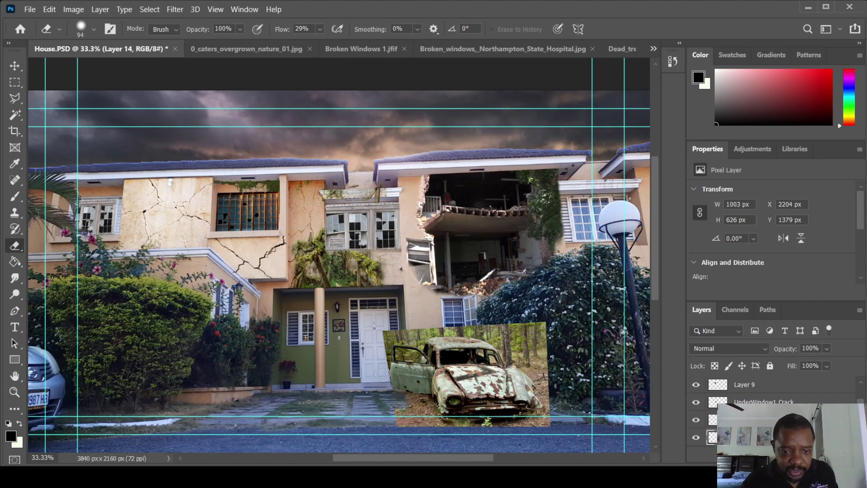
mouse_move(383, 383)
left_mouse_down()
mouse_move(383, 326)
mouse_move(403, 332)
mouse_move(396, 335)
left_mouse_up()
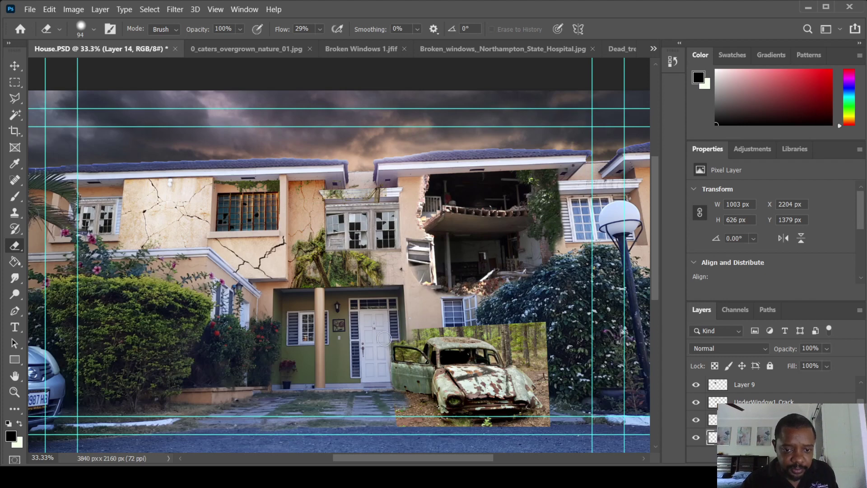
mouse_move(406, 410)
left_mouse_down()
mouse_move(401, 401)
mouse_move(393, 416)
mouse_move(437, 431)
left_mouse_up()
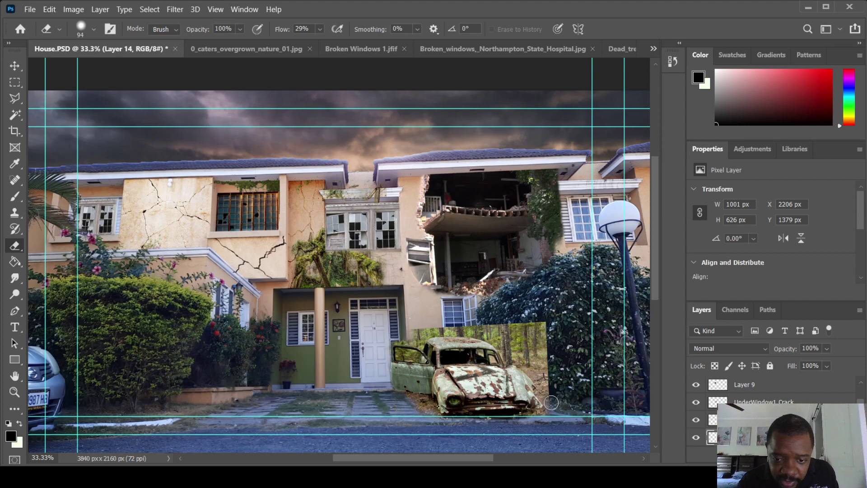
mouse_move(540, 393)
left_mouse_down()
mouse_move(499, 338)
mouse_move(535, 328)
mouse_move(492, 321)
mouse_move(550, 323)
mouse_move(548, 365)
mouse_move(518, 340)
mouse_move(511, 347)
mouse_move(543, 348)
mouse_move(561, 373)
mouse_move(551, 378)
mouse_move(549, 358)
mouse_move(543, 417)
mouse_move(552, 400)
mouse_move(541, 400)
mouse_move(545, 383)
mouse_move(559, 379)
mouse_move(567, 395)
mouse_move(531, 369)
left_mouse_up()
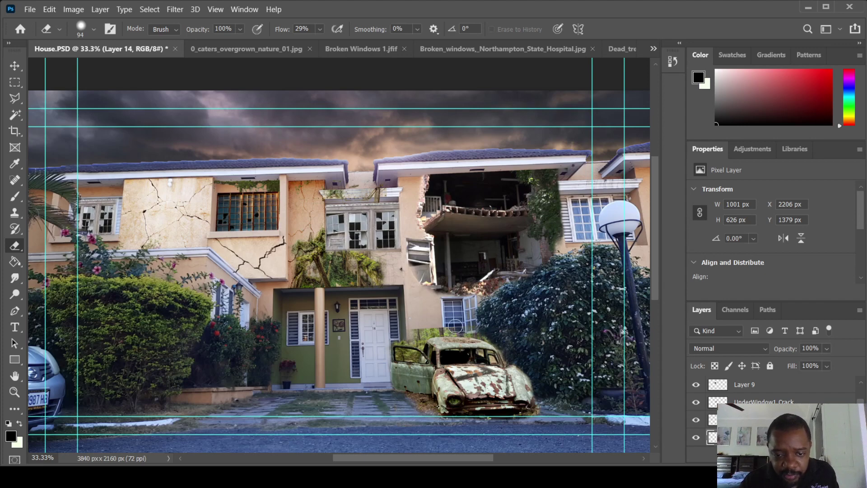
Erase the strip of woodland above the rusted car's roof so the house wall and window show behind it
key("ctrl+plus")
key("ctrl+plus")
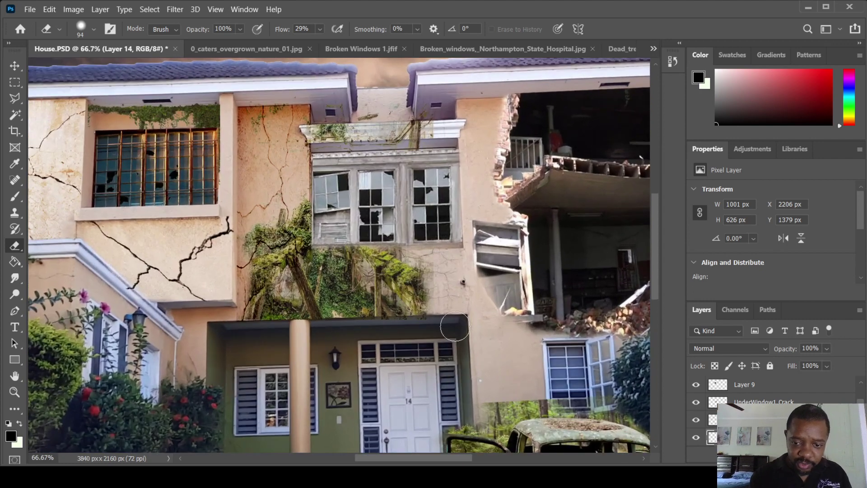
mouse_move(461, 328)
left_mouse_down()
mouse_move(347, 167)
mouse_move(321, 100)
left_mouse_up()
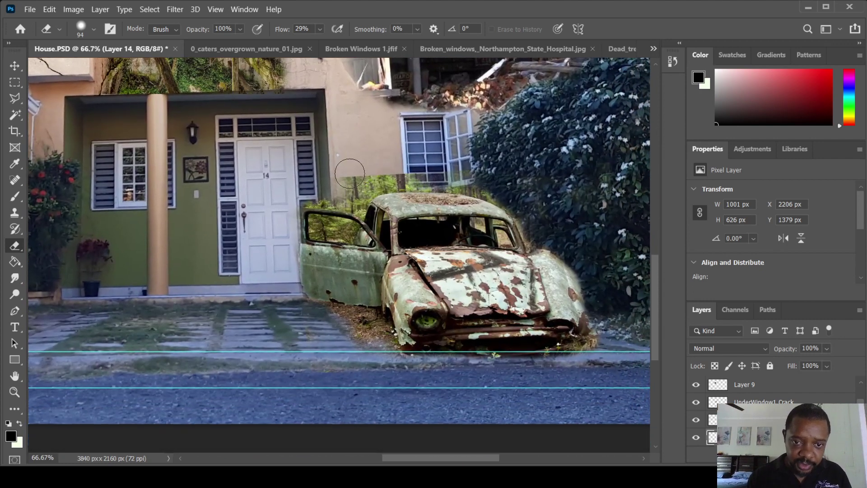
mouse_move(366, 171)
left_mouse_down()
mouse_move(344, 173)
mouse_move(396, 167)
mouse_move(372, 177)
mouse_move(412, 170)
mouse_move(520, 199)
left_mouse_up()
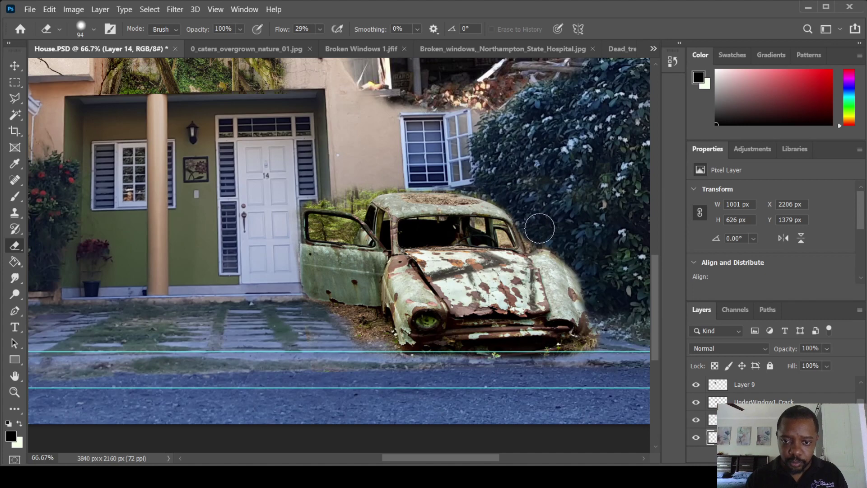
Reduce the eraser to 25 px and clean the leftover background along the car's fender on the bush side
key("bracketleft")
key("bracketleft")
key("bracketleft")
key("bracketleft")
key("bracketleft")
key("bracketleft")
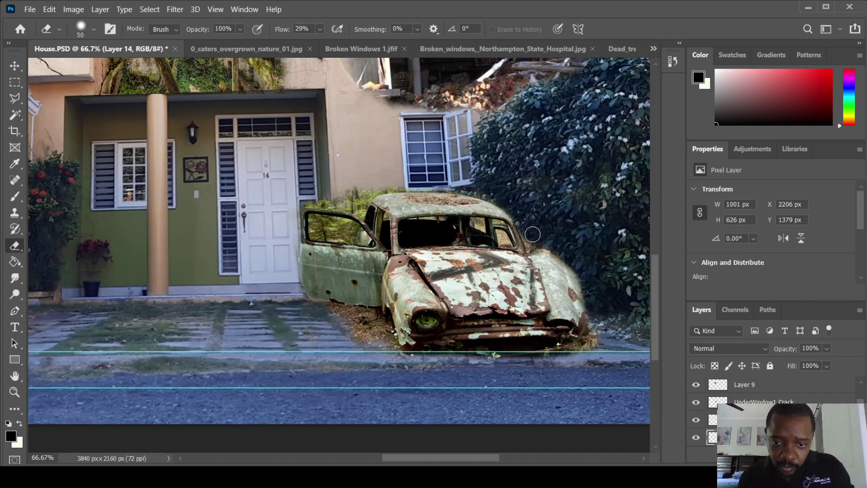
key("bracketleft")
key("bracketleft")
key("bracketleft")
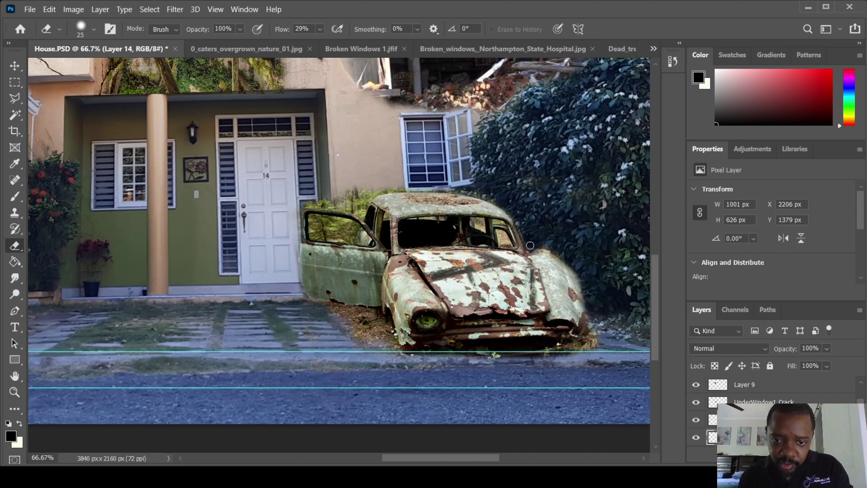
left_click_drag(545, 245, 560, 256)
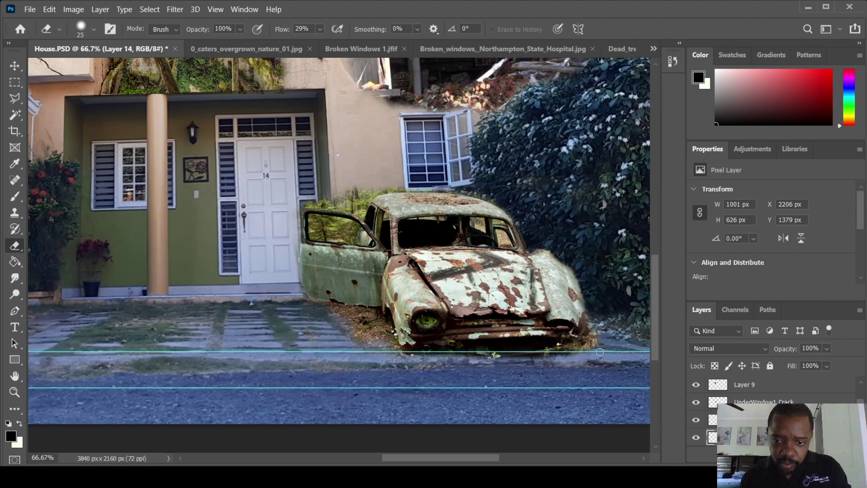
Erase the leftover ground and small plants below the car's front bumper, undoing one stroke and redoing it
mouse_move(581, 357)
left_mouse_down()
mouse_move(466, 356)
mouse_move(548, 360)
left_mouse_up()
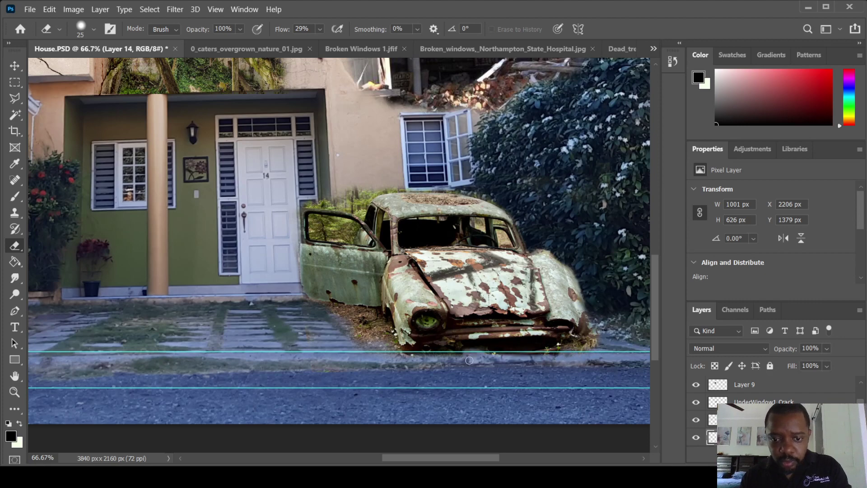
mouse_move(470, 360)
left_mouse_down()
mouse_move(429, 356)
mouse_move(471, 358)
left_mouse_up()
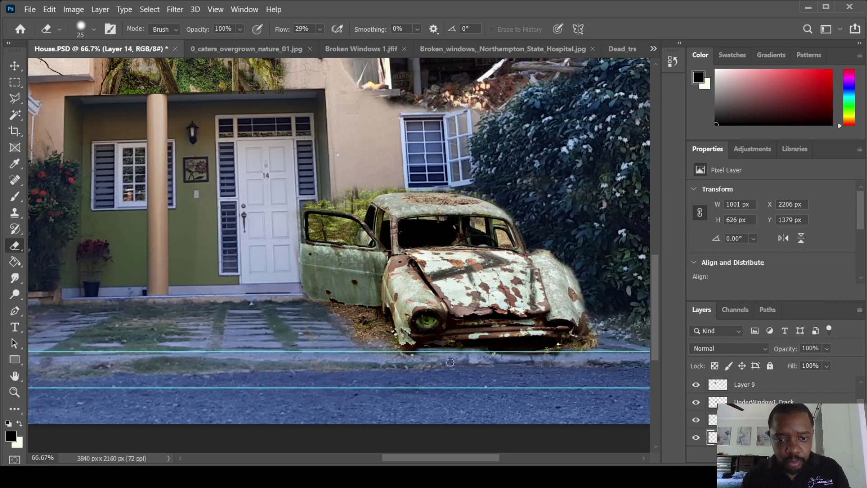
key("ctrl+z")
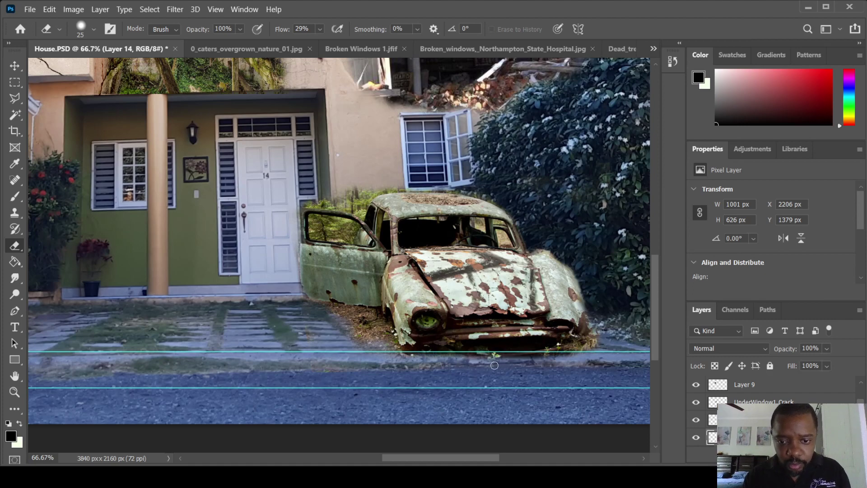
left_click_drag(490, 359, 570, 360)
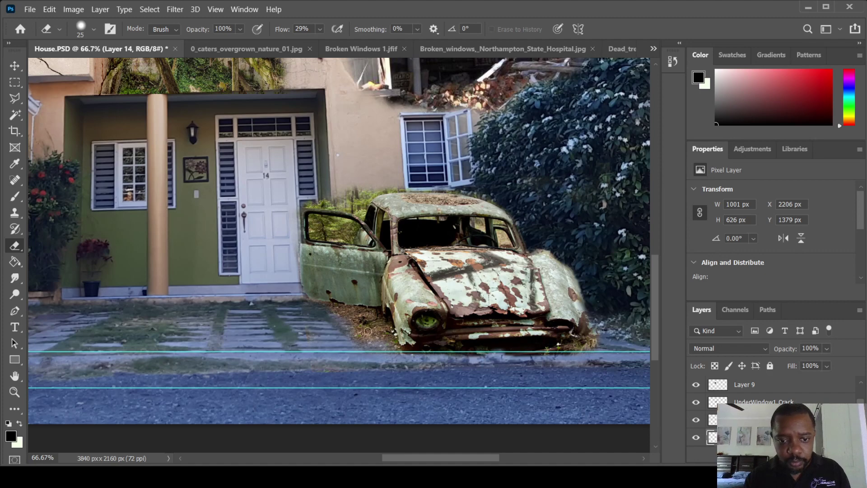
Set the eraser to 45 px and clear the foliage inside the open car door's window
key("bracketright")
key("bracketright")
key("bracketright")
key("bracketright")
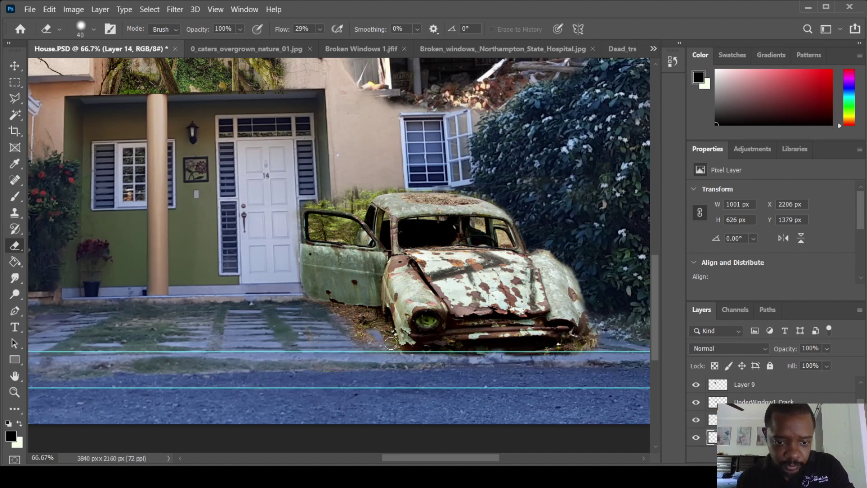
key("bracketright")
key("bracketright")
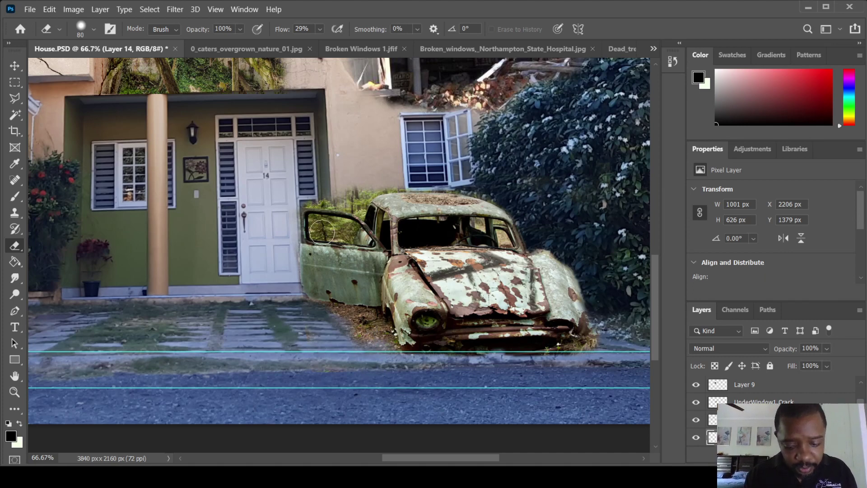
key("bracketleft")
key("bracketleft")
key("bracketleft")
key("bracketleft")
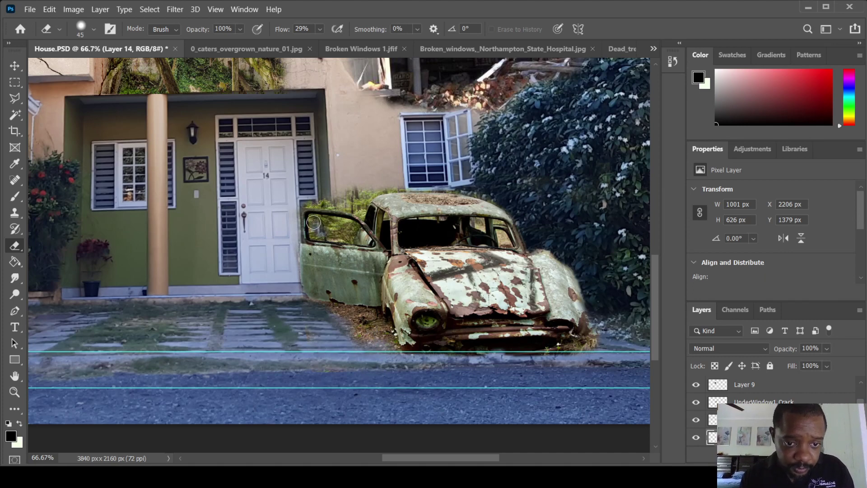
mouse_move(337, 223)
left_mouse_down()
mouse_move(342, 237)
mouse_move(318, 238)
mouse_move(316, 222)
mouse_move(316, 232)
mouse_move(351, 234)
mouse_move(352, 227)
mouse_move(318, 222)
left_mouse_up()
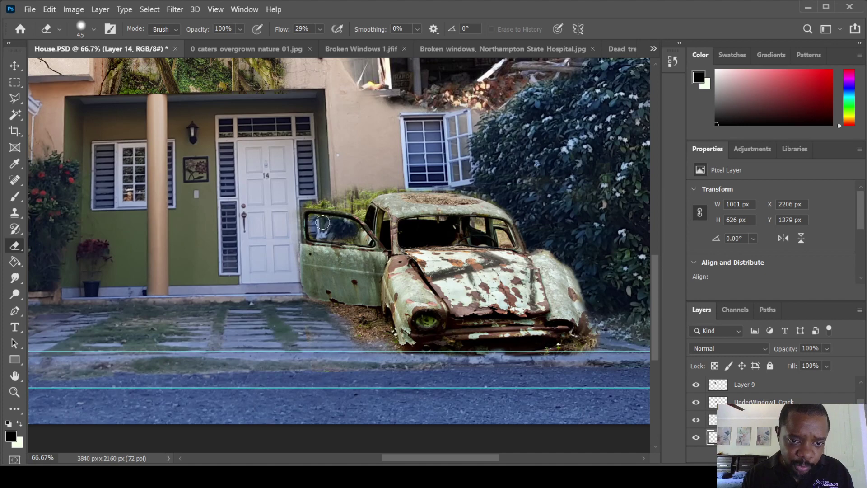
left_click_drag(318, 222, 329, 246)
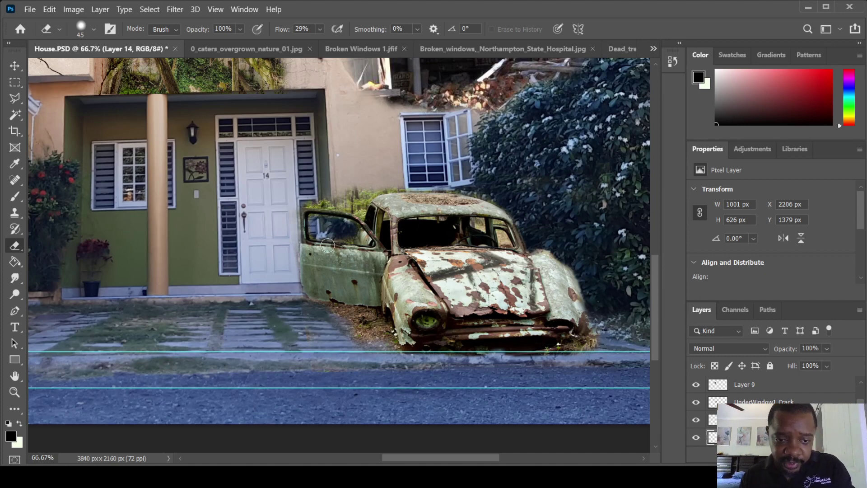
Reduce the eraser to 20 px and remove the remaining foliage above the open door and along the roof edge
key("bracketleft")
key("bracketleft")
key("bracketleft")
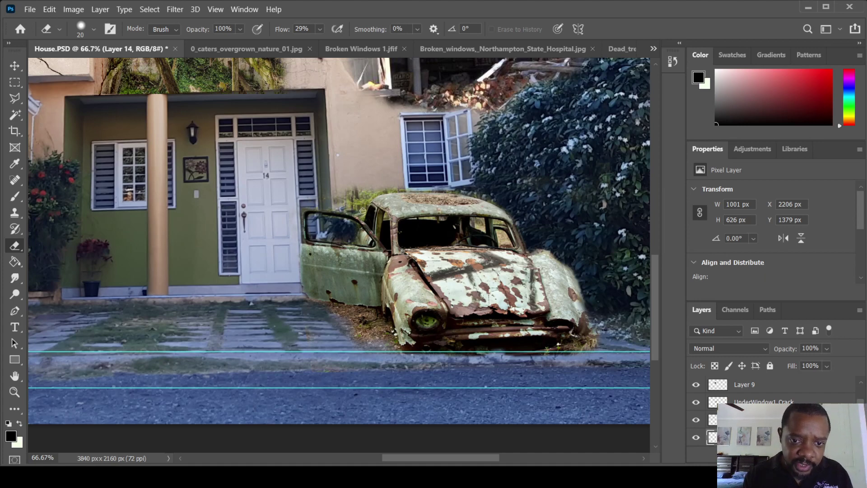
left_click_drag(350, 204, 346, 196)
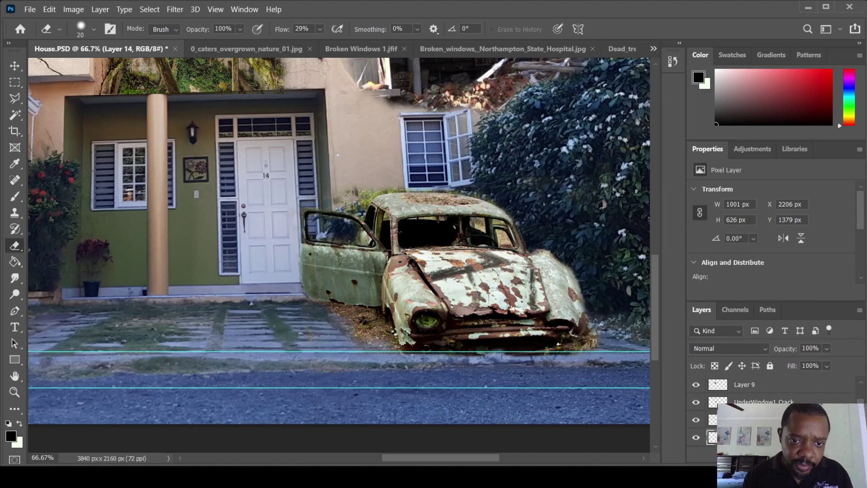
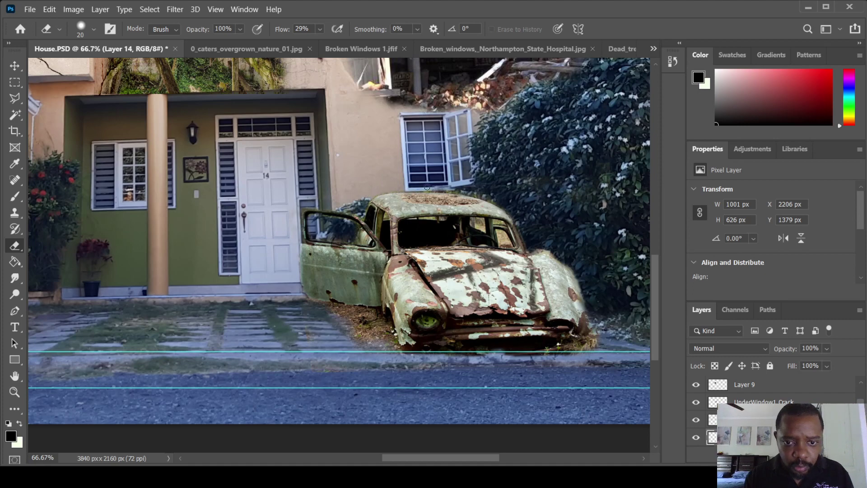
left_click_drag(427, 190, 483, 190)
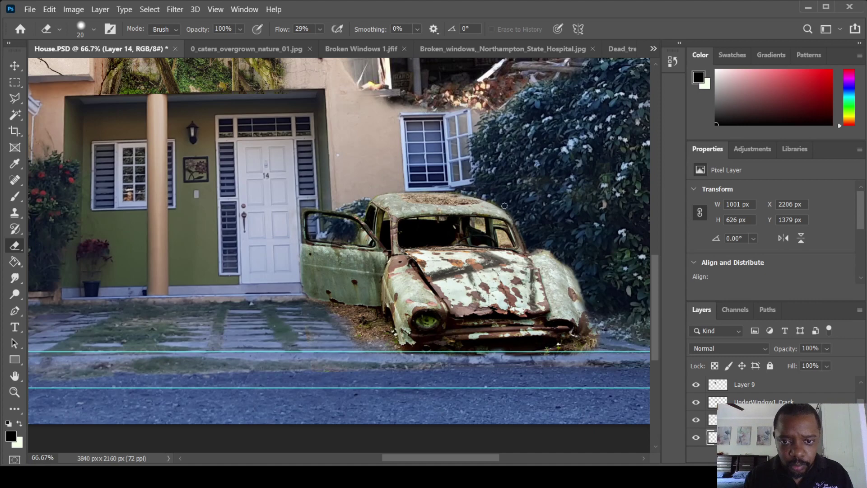
scroll(504, 241, "down", 1)
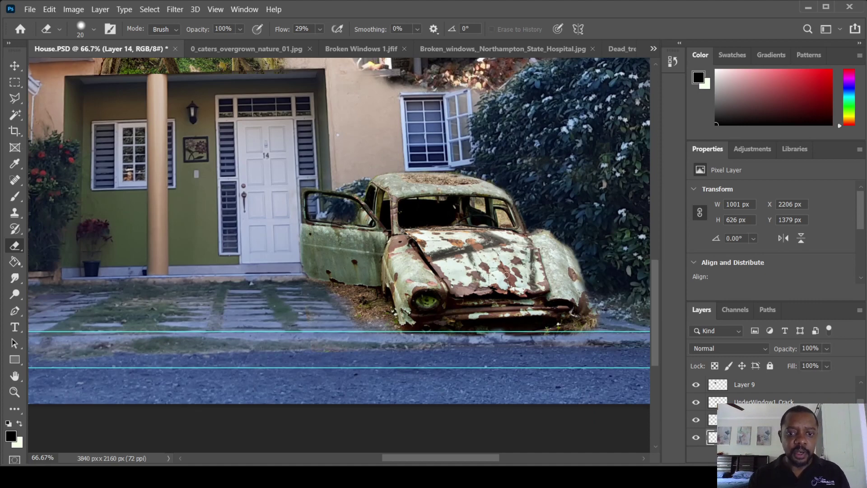
scroll(467, 242, "up", 3)
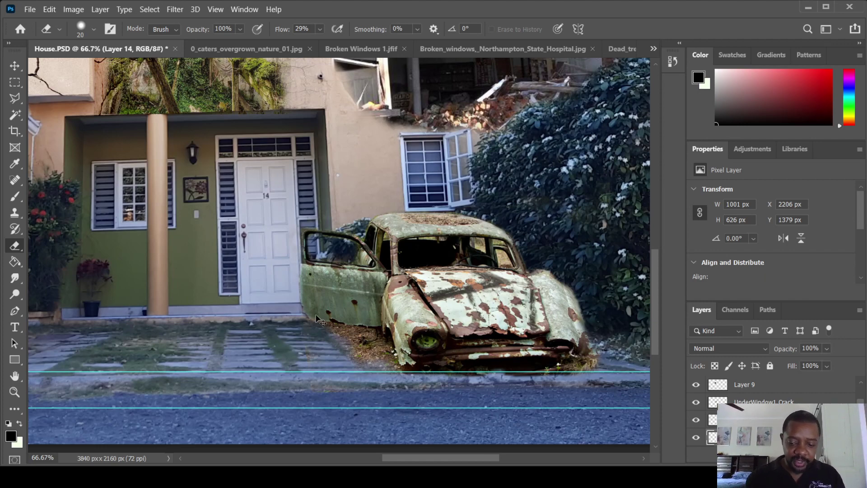
scroll(318, 321, "down", 4)
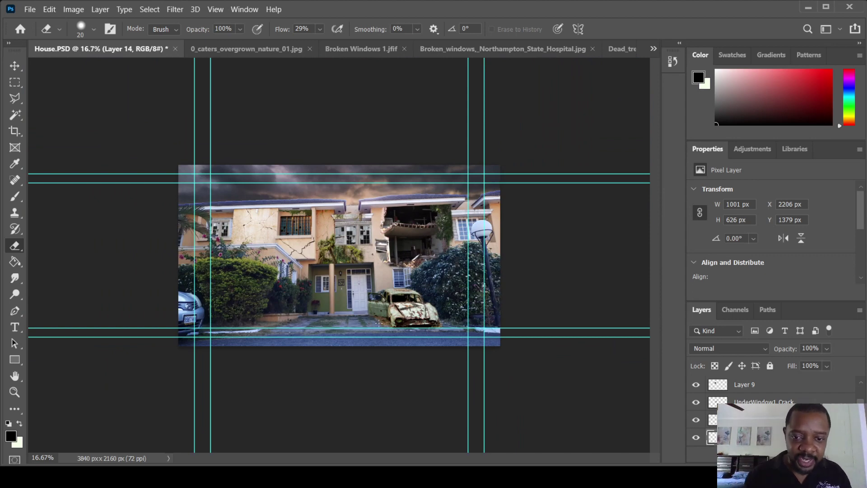
key("ctrl+plus")
key("ctrl+plus")
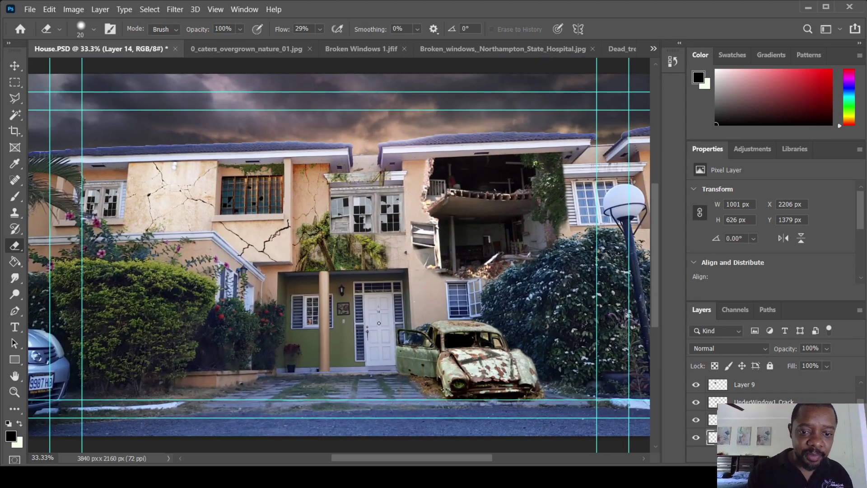
mouse_move(298, 312)
left_mouse_down()
mouse_move(519, 288)
mouse_move(318, 296)
mouse_move(331, 296)
left_mouse_up()
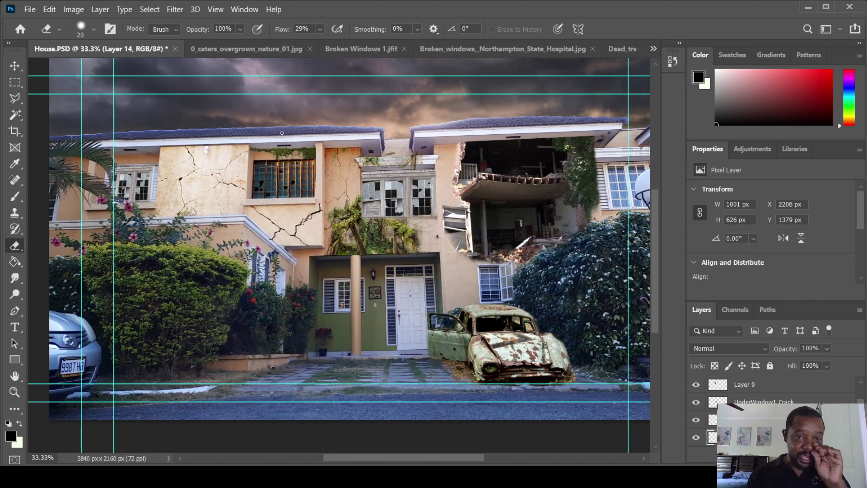
Copy the whole image area of Dead_tree5.png and paste it into House.PSD
left_click(269, 50)
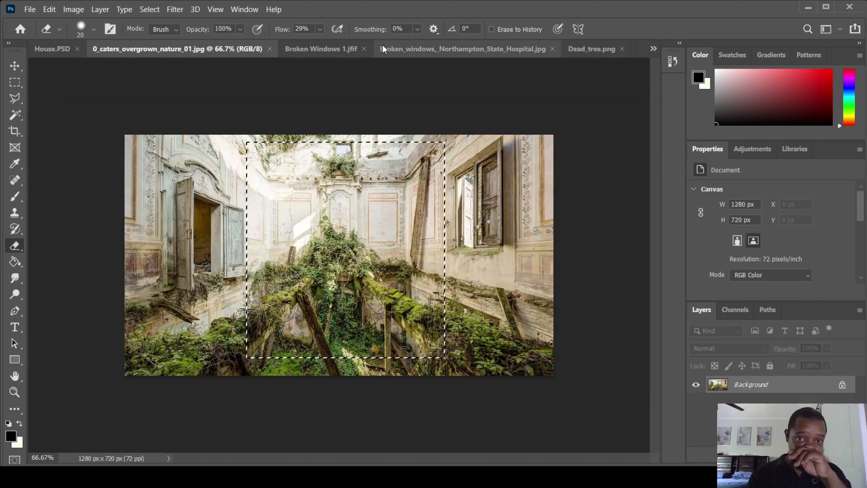
left_click(485, 51)
left_click(586, 48)
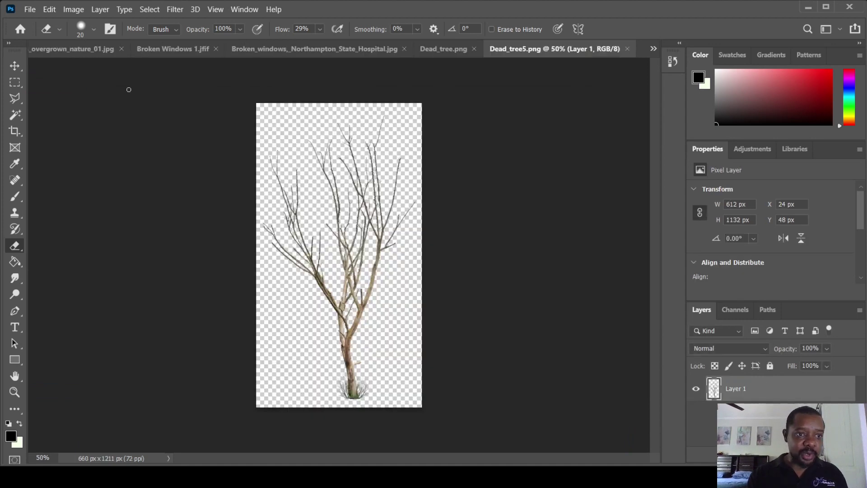
left_click(15, 82)
mouse_move(257, 89)
left_mouse_down()
mouse_move(453, 360)
mouse_move(485, 448)
left_mouse_up()
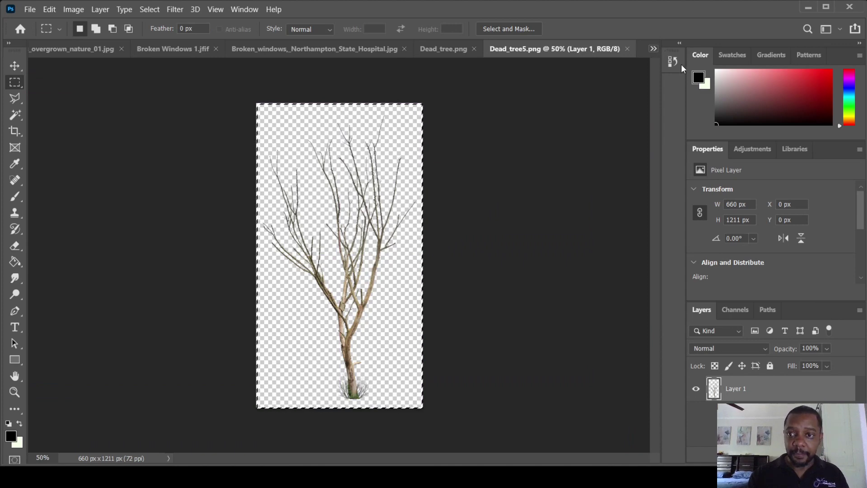
key("ctrl+c")
key("ctrl+Tab")
key("ctrl+v")
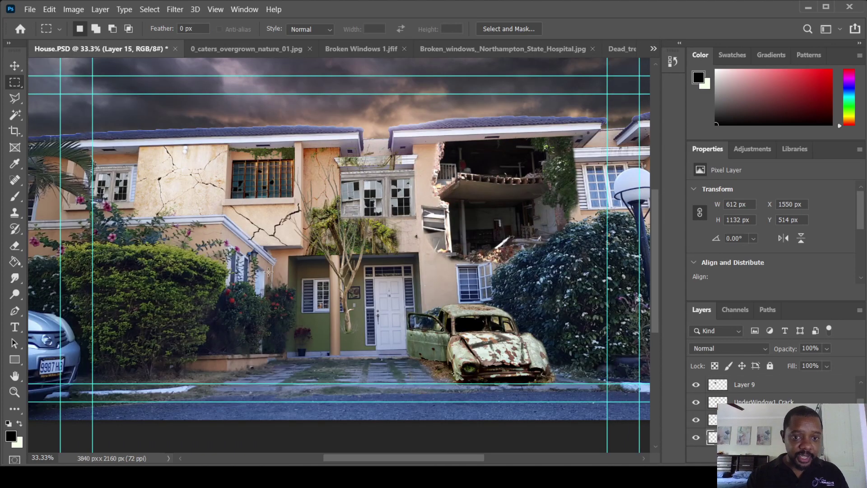
Move the pasted tree in front of the large bush, over the rusted car's fender, and place its layer, named Dead Tree, above Layer 9
key("v")
left_click_drag(343, 267, 524, 299)
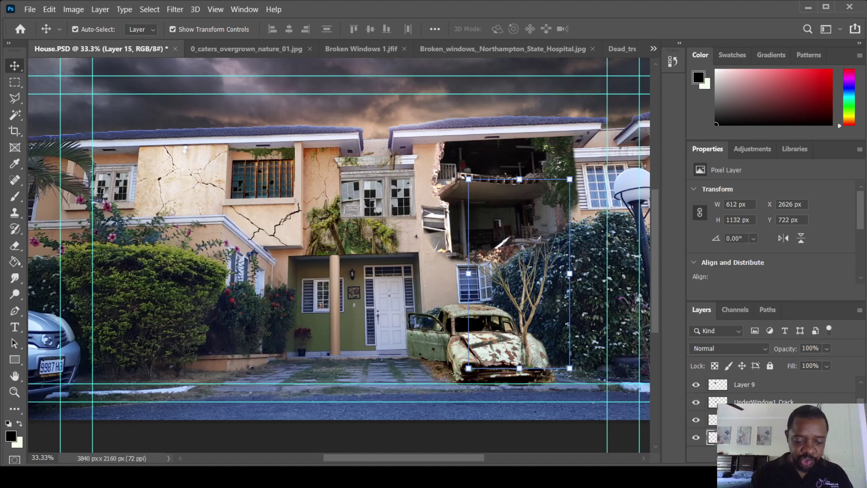
key("Return")
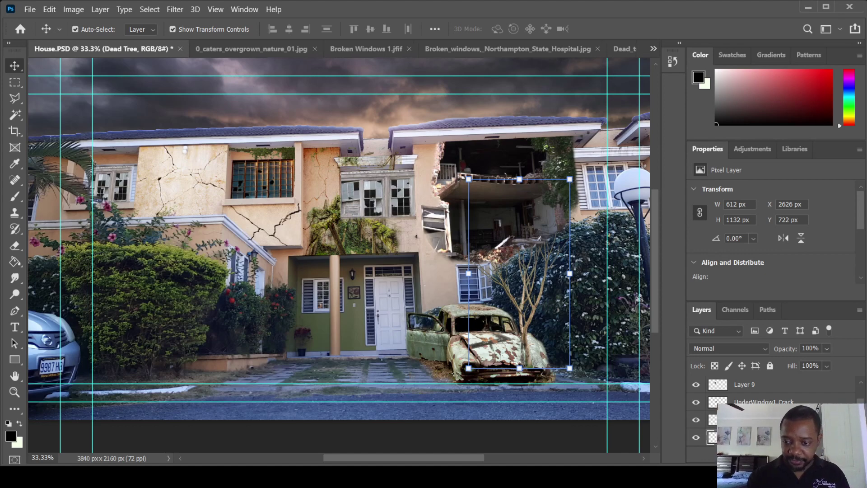
left_click_drag(764, 401, 784, 402)
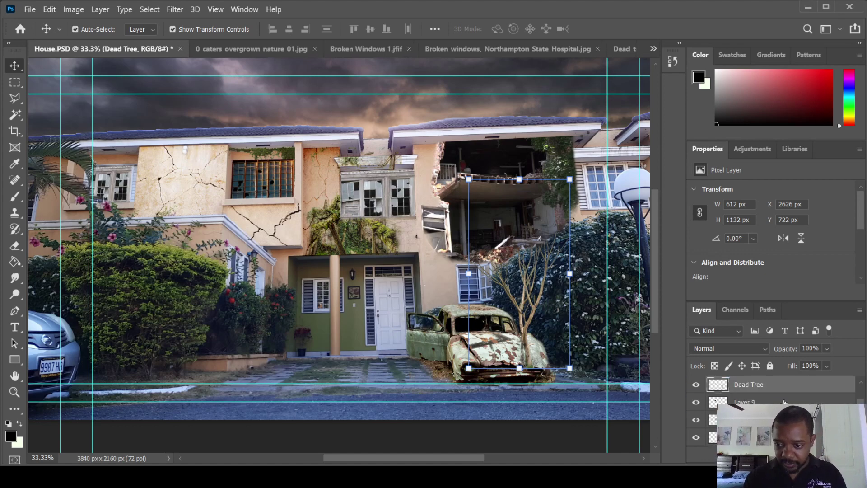
Move the Dead Tree layer to directly below Group 1, above Layer 12
scroll(856, 401, "down", 3)
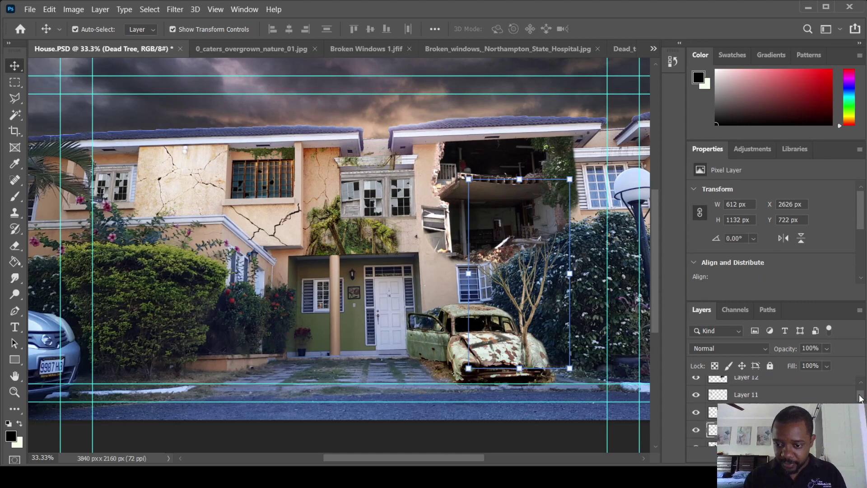
key("ctrl+bracketleft")
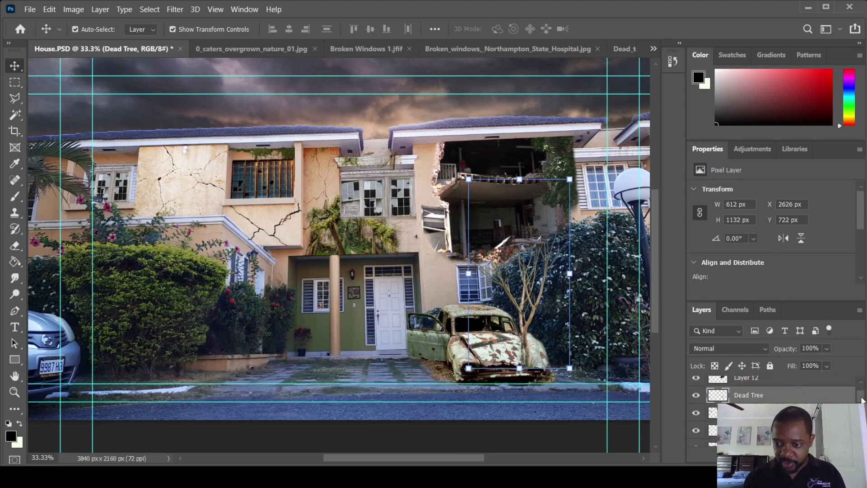
left_click_drag(862, 400, 861, 392)
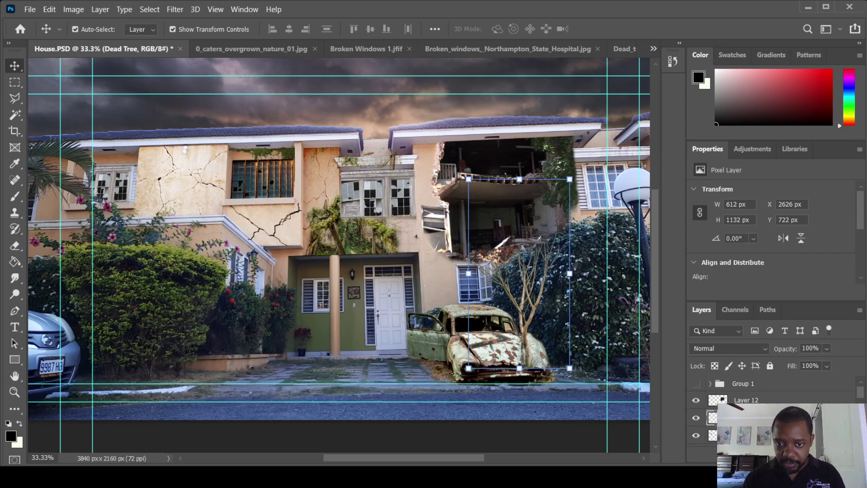
left_click_drag(773, 401, 777, 393)
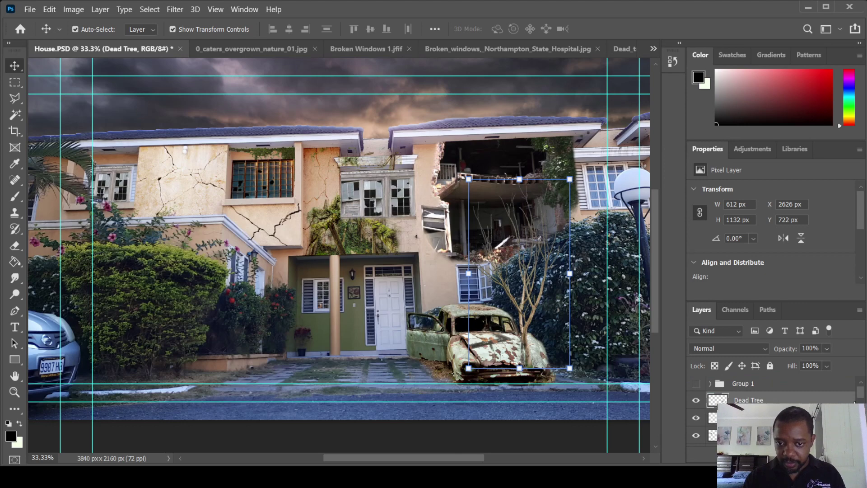
Rename the rusted car's layer as Rsuted Car and move it directly below Group 1, above Dead Tree
scroll(772, 411, "down", 3)
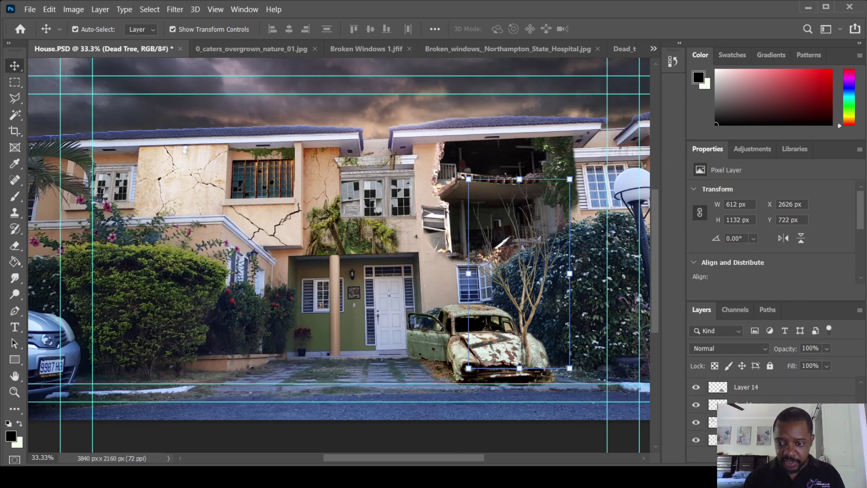
scroll(772, 409, "up", 3)
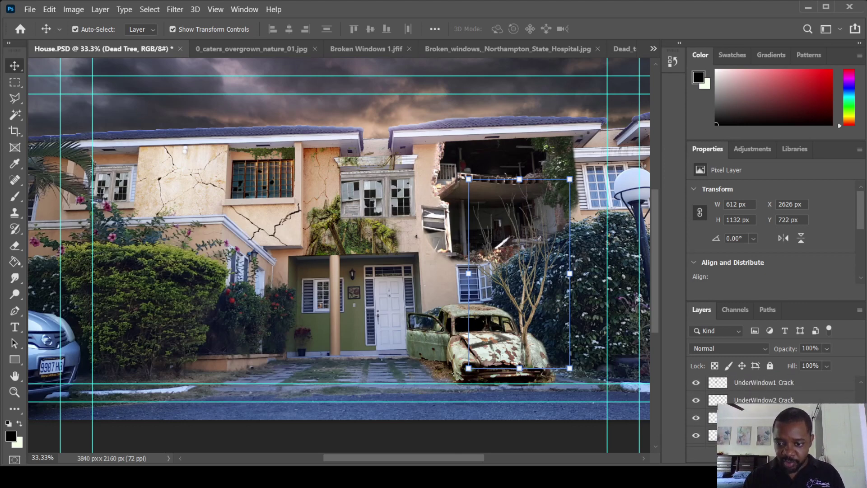
scroll(862, 388, "down", 5)
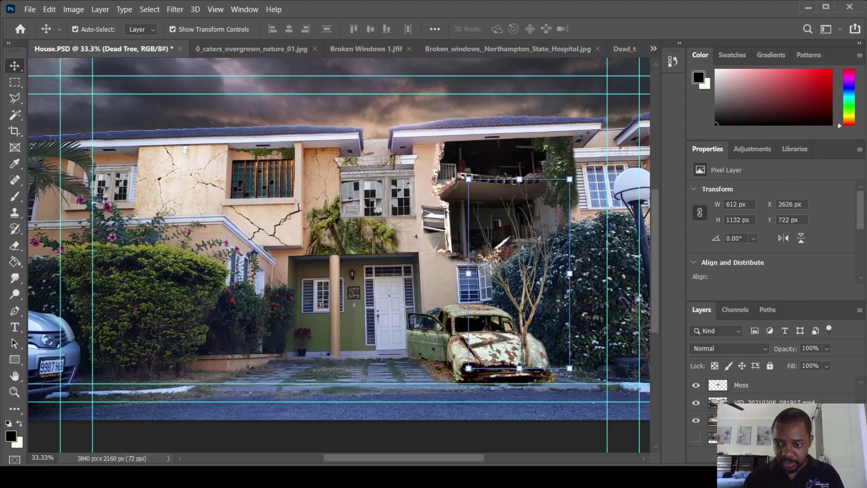
scroll(772, 407, "down", 5)
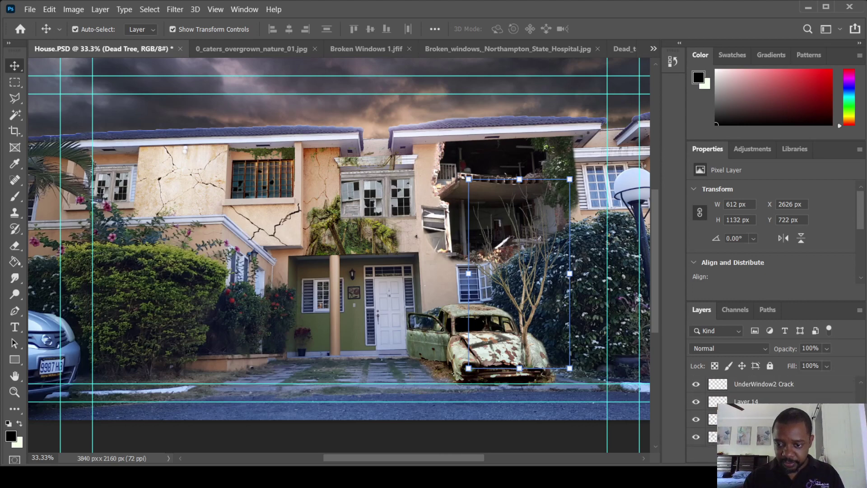
scroll(863, 394, "up", 10)
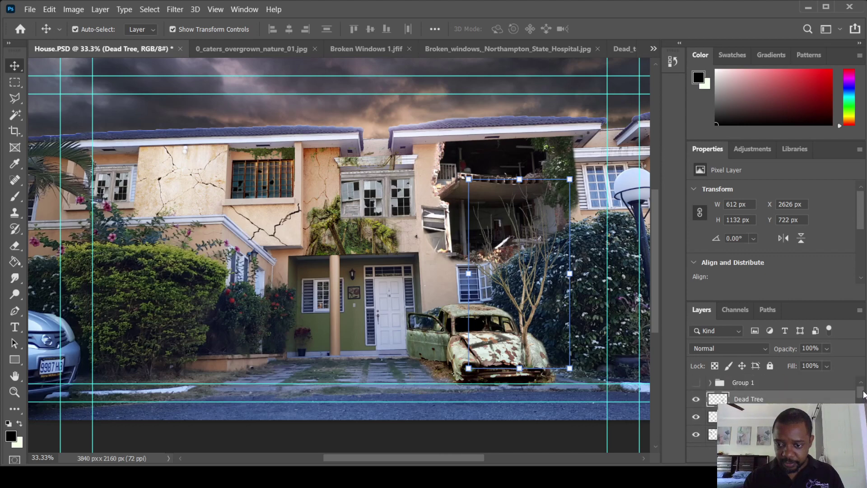
left_click(419, 325)
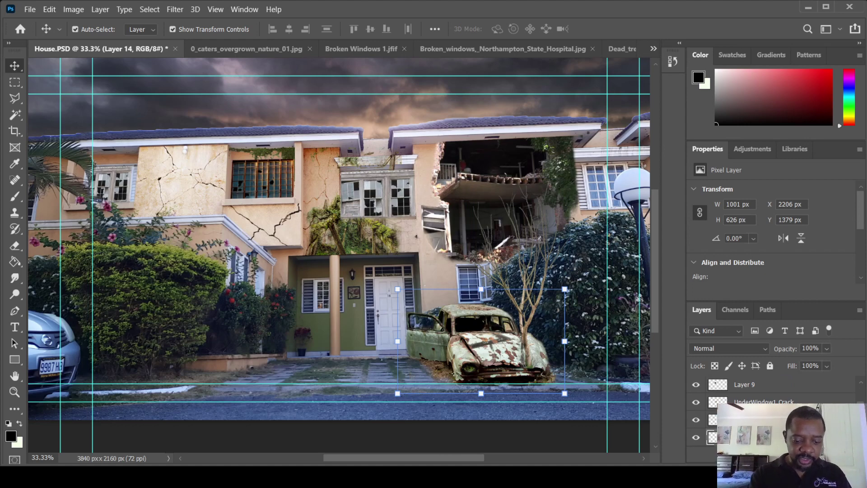
key("Return")
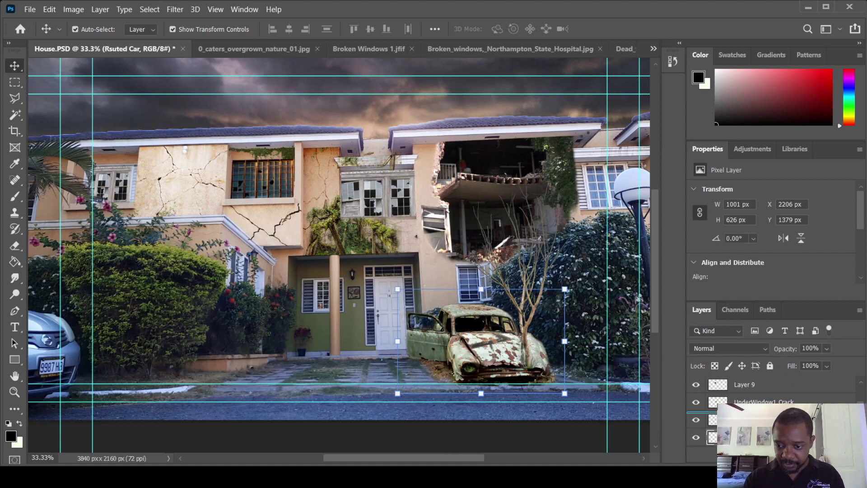
left_click_drag(740, 414, 763, 400)
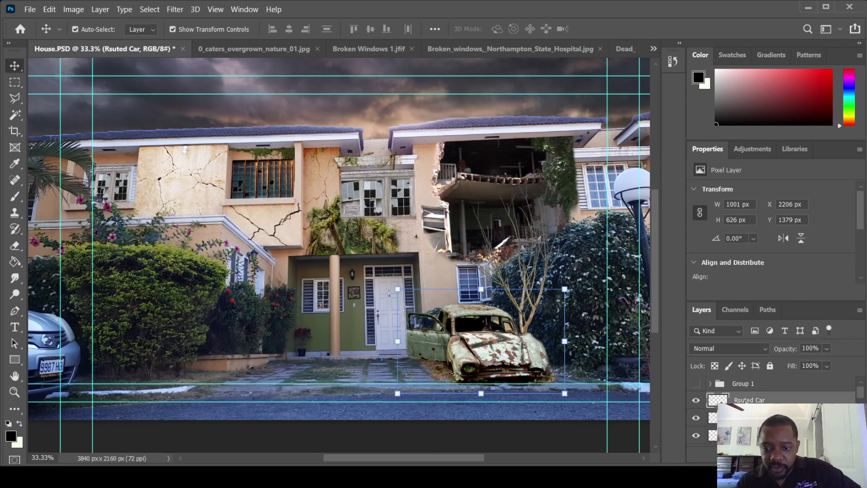
Set the eraser to 80 px and erase the broken shutter fragment beside the collapsed wall's lower opening on Layer 12
left_click(470, 213)
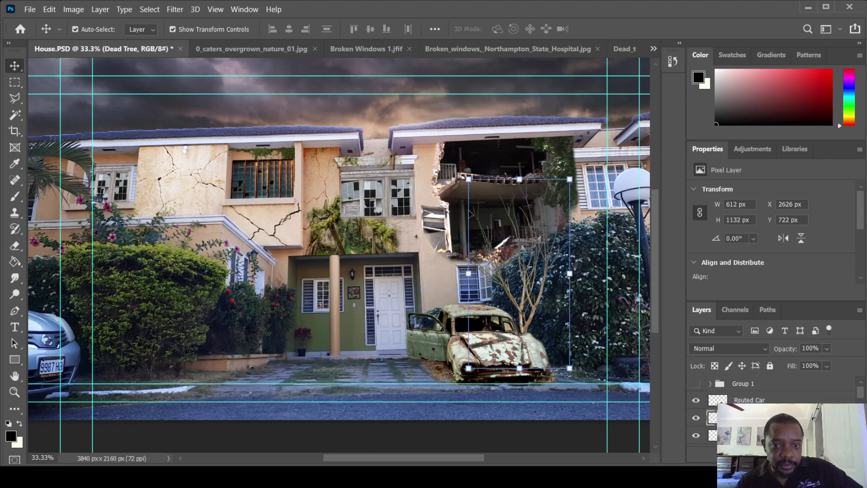
left_click(452, 162)
left_click(468, 154)
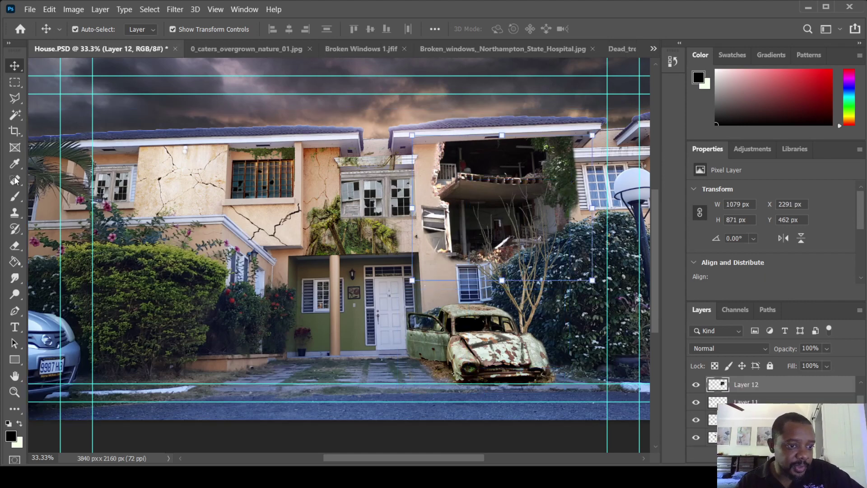
left_click(15, 245)
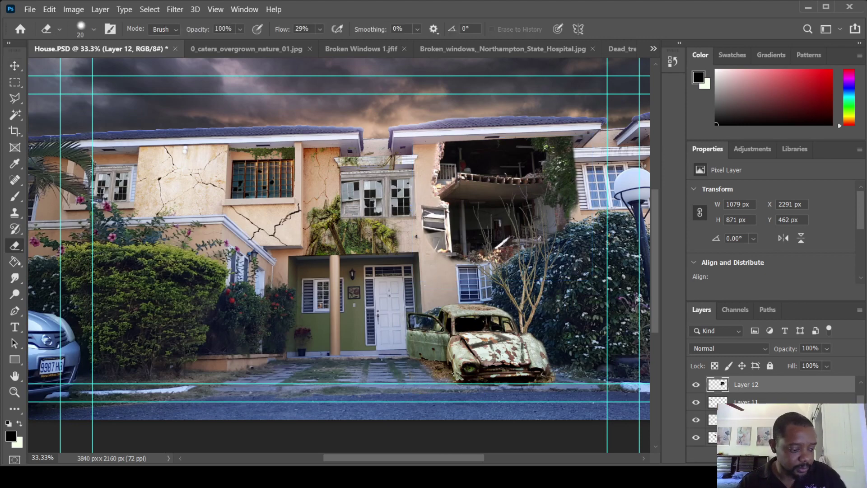
key("bracketright")
key("bracketright")
key("bracketright")
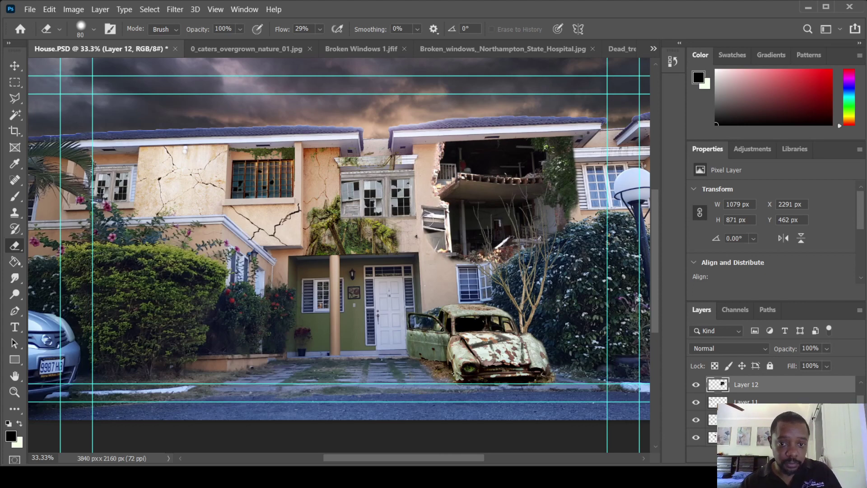
mouse_move(424, 210)
left_mouse_down()
mouse_move(441, 252)
mouse_move(437, 212)
left_mouse_up()
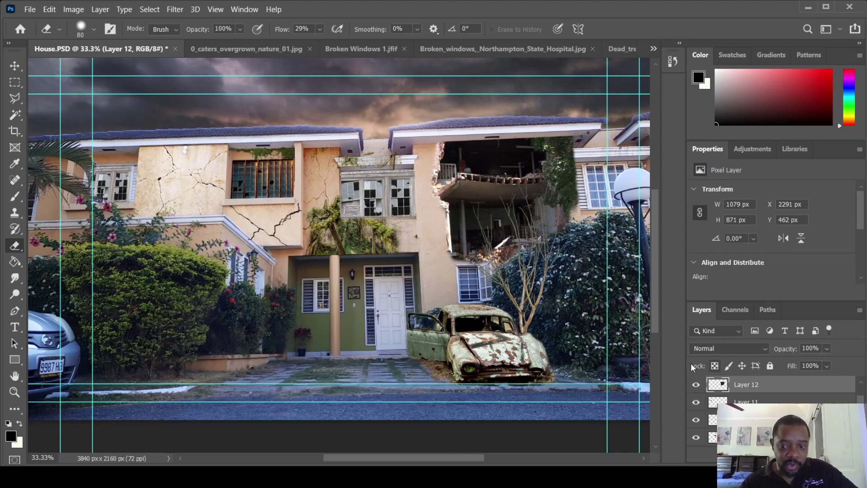
Cover the parked blue car by cloning hedge and ground over it on the VID_20210308_081917.mp4 layer with a 250 px Clone Stamp
scroll(768, 398, "up", 10)
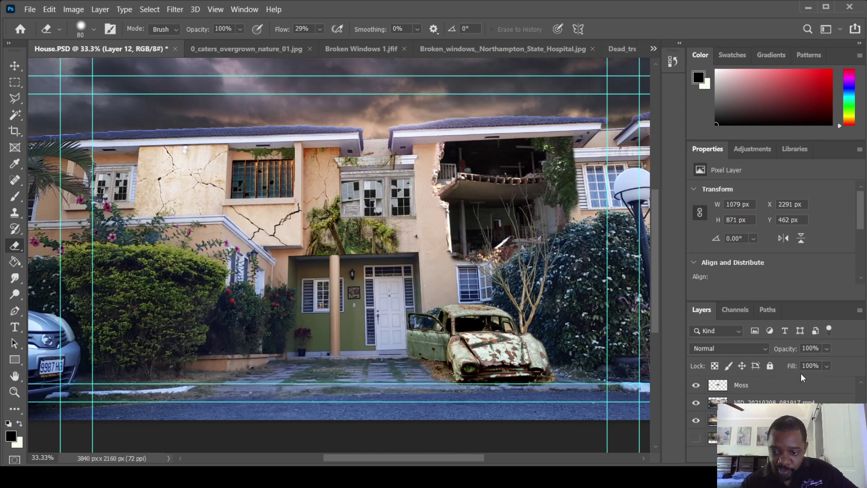
left_click(696, 402)
left_click(696, 402)
left_click(731, 403)
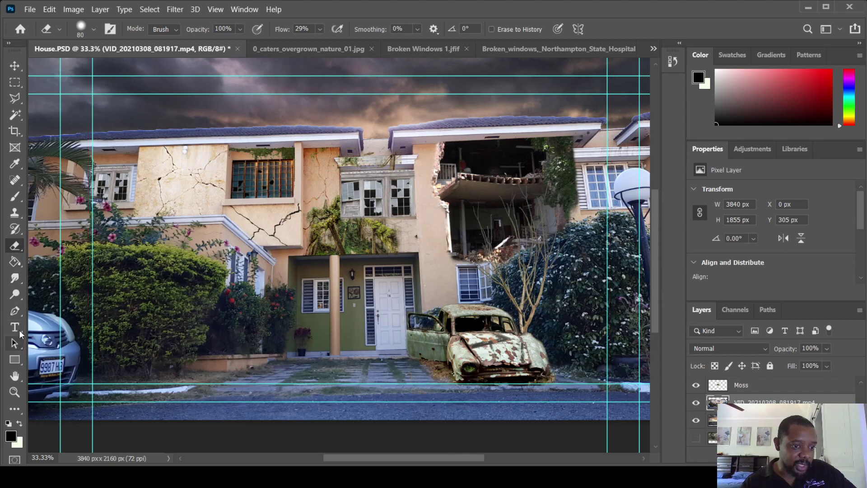
left_click(17, 215)
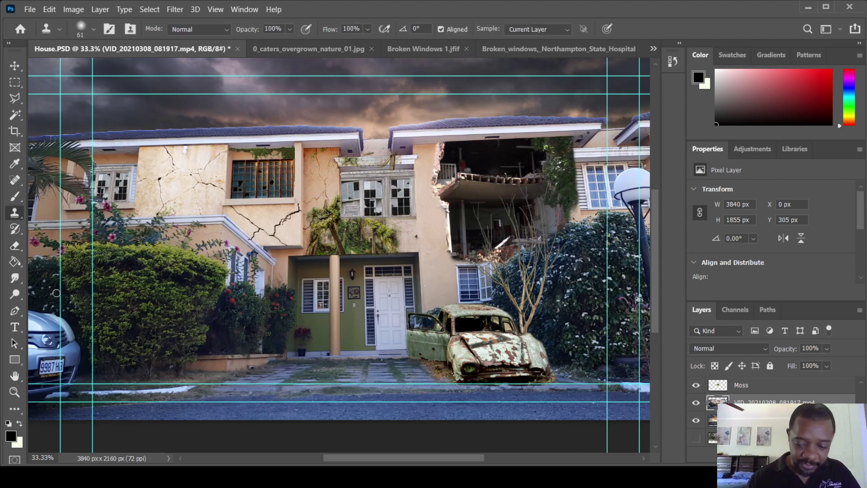
key("bracketright")
key("bracketright")
key("bracketright")
key("bracketright")
key("bracketright")
key("bracketright")
key("bracketright")
key("bracketright")
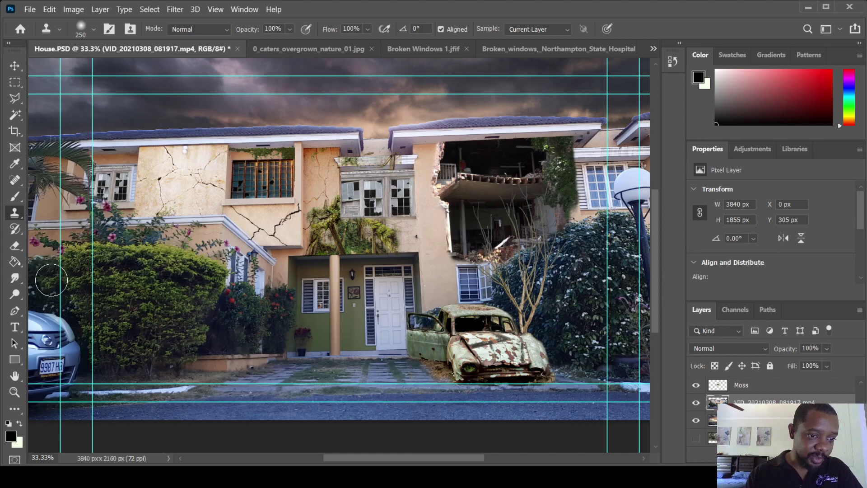
mouse_move(50, 273)
left_mouse_down()
mouse_move(39, 292)
mouse_move(80, 324)
mouse_move(51, 313)
mouse_move(70, 355)
mouse_move(61, 383)
mouse_move(40, 381)
mouse_move(38, 361)
mouse_move(45, 388)
mouse_move(33, 385)
mouse_move(49, 375)
mouse_move(31, 372)
mouse_move(49, 364)
mouse_move(30, 358)
mouse_move(56, 352)
mouse_move(35, 351)
mouse_move(45, 336)
mouse_move(27, 340)
left_mouse_up()
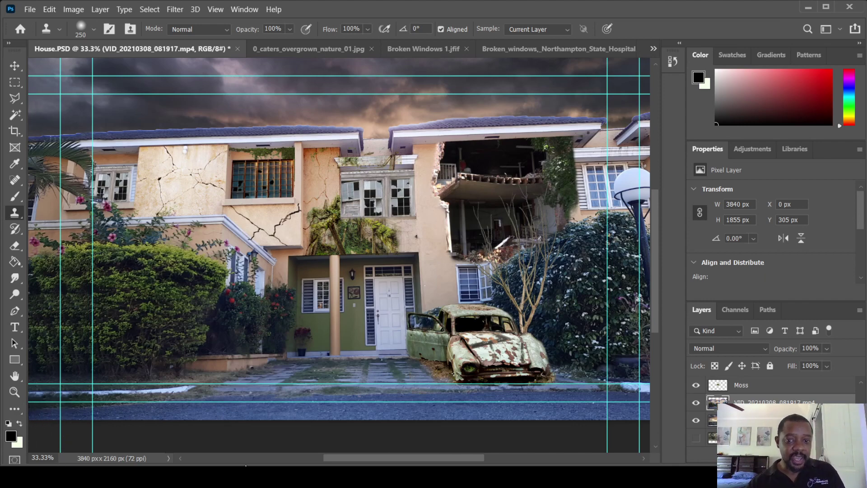
View the whole composite at 25% and save House.PSD
scroll(254, 334, "down", 1)
scroll(254, 336, "up", 2)
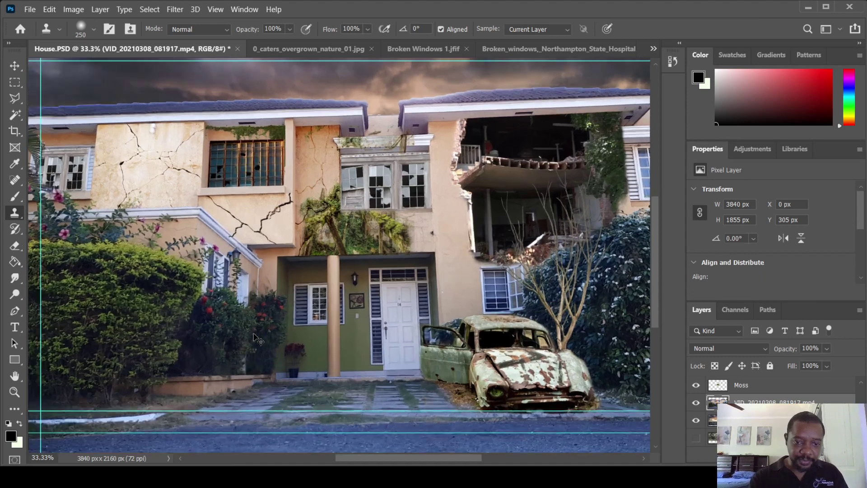
scroll(254, 337, "down", 4)
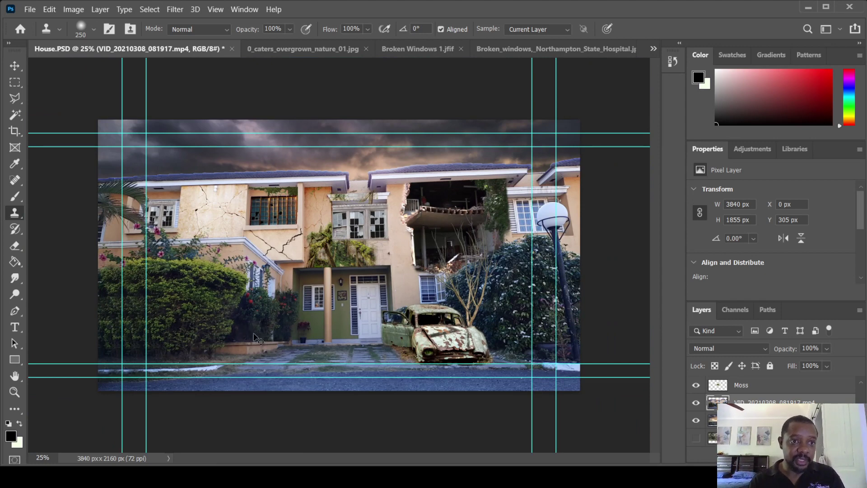
key("ctrl+s")
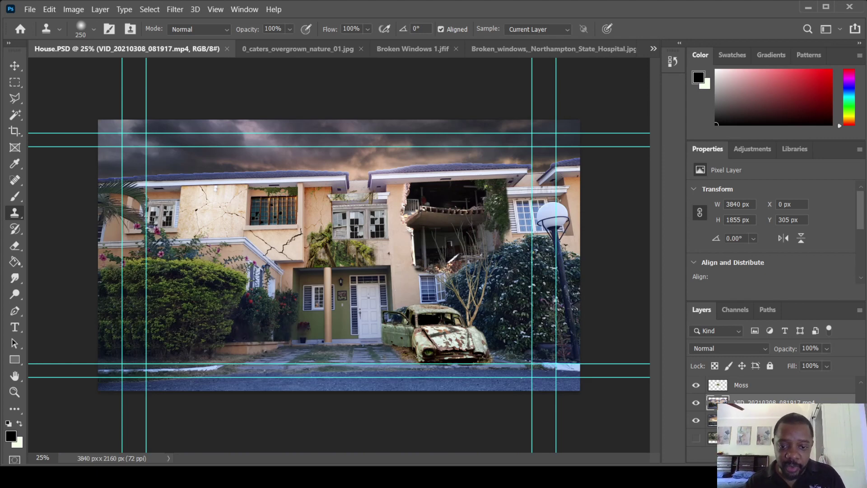
Hide the Rsuted Car and Dead Tree layers and save the document as House1.psd
scroll(730, 396, "up", 5)
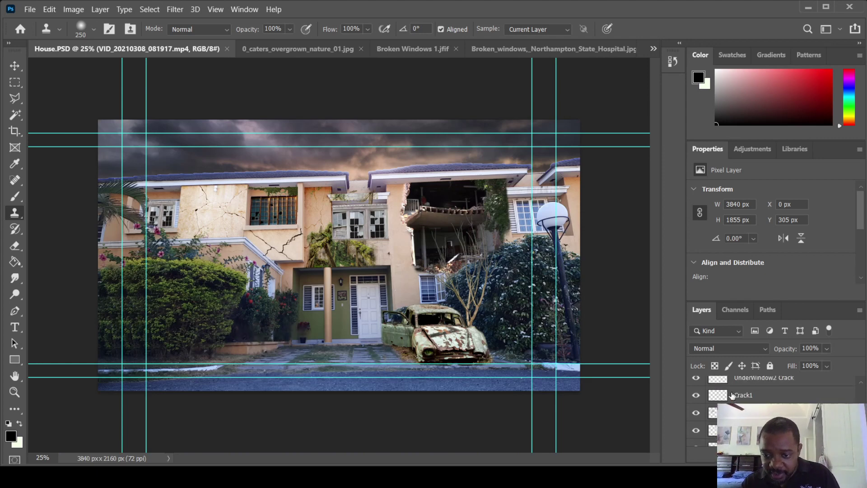
scroll(734, 400, "up", 2)
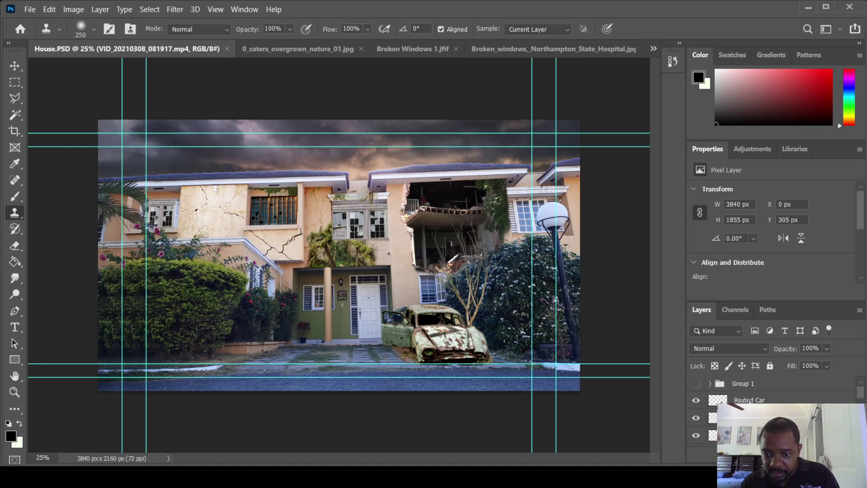
left_click(695, 401)
left_click(695, 402)
left_click(697, 419)
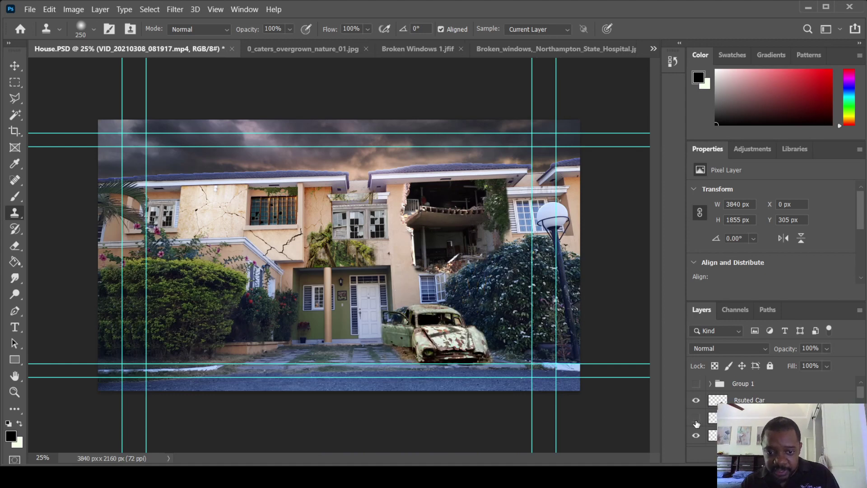
left_click(696, 419)
left_click(696, 419)
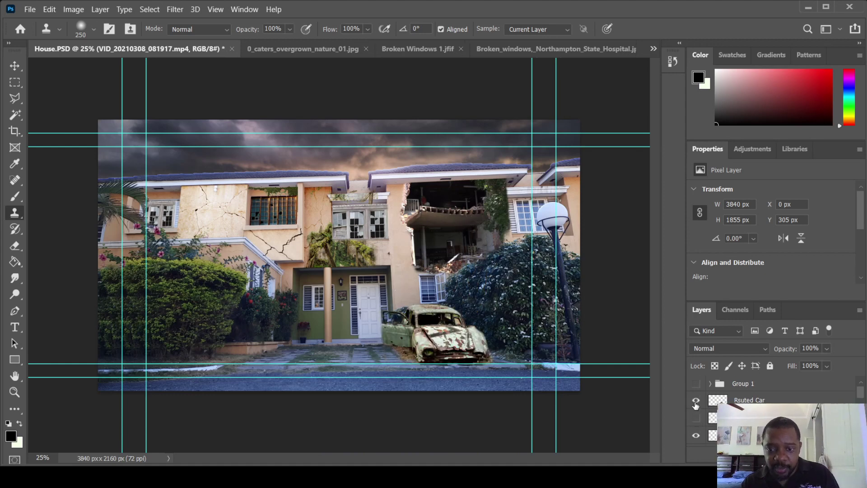
left_click(695, 402)
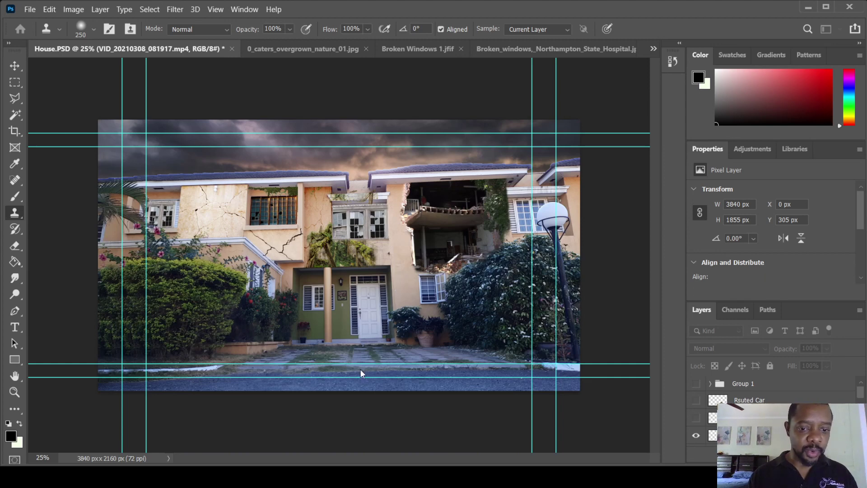
key("Return")
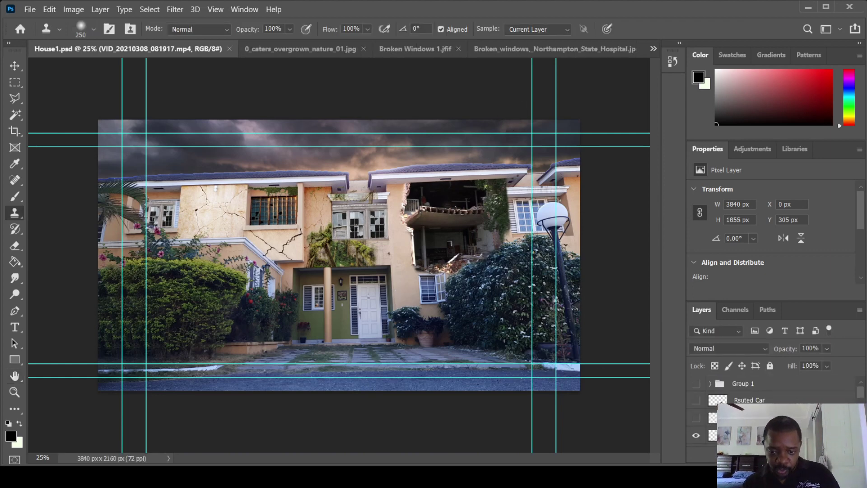
Show the Rsuted Car layer and check the Dead Tree layer briefly, leaving the tree hidden
left_click(700, 400)
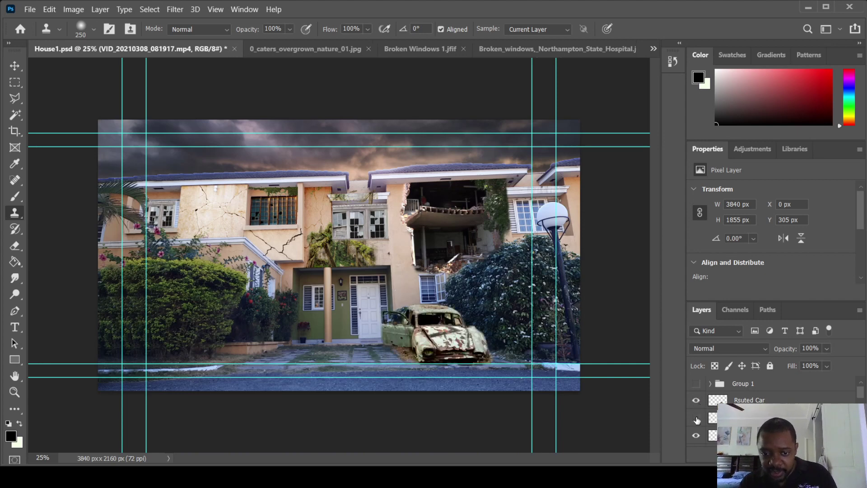
left_click(695, 420)
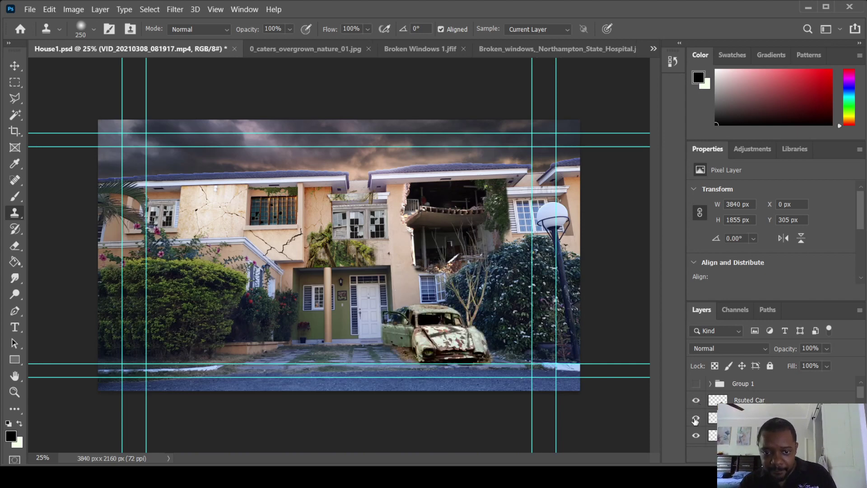
left_click(695, 419)
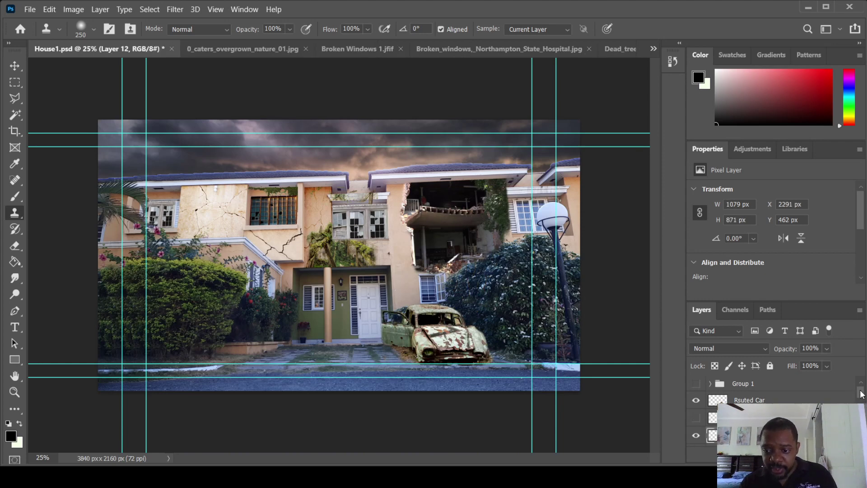
Group the layers from Layer 12 down to the sky layer just above Background and hide the group
scroll(853, 400, "down", 2)
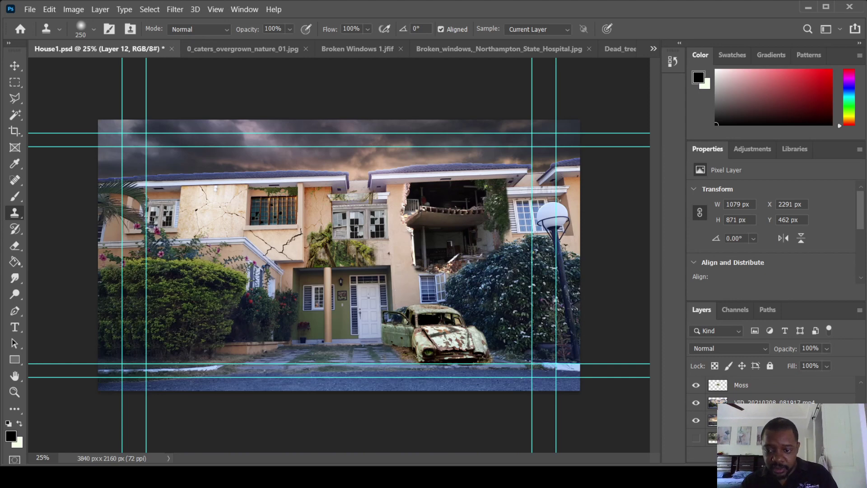
left_click(722, 384)
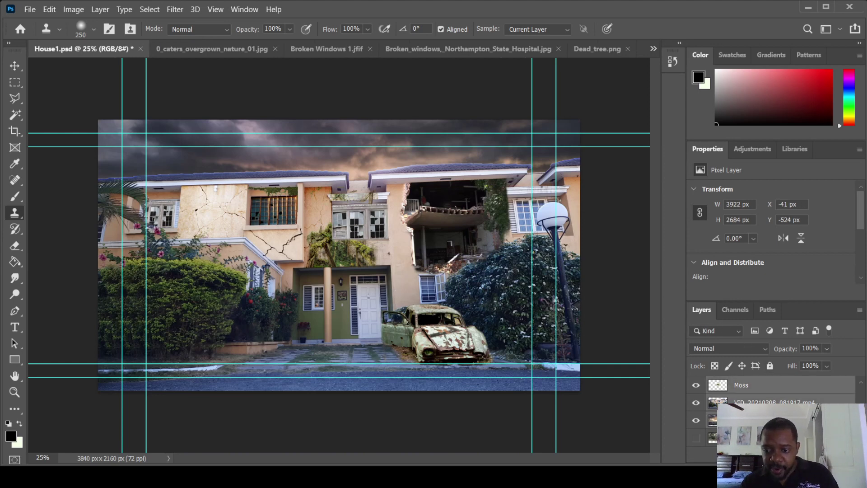
key("ctrl+g")
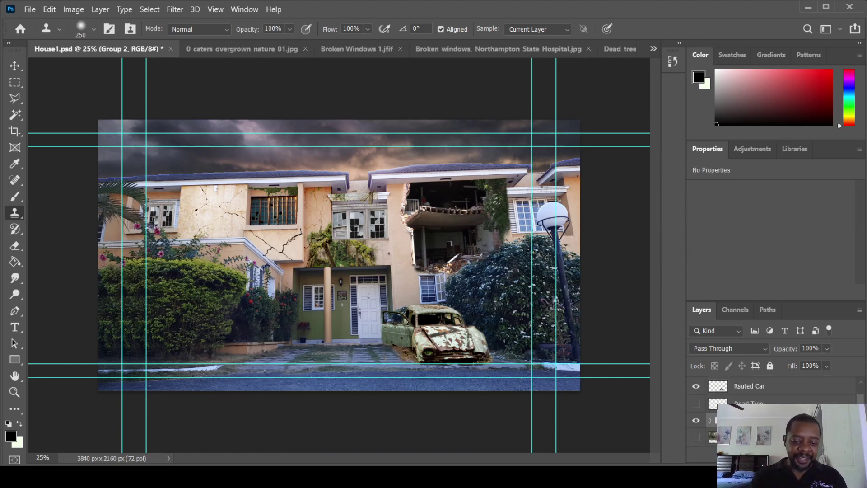
left_click(727, 437)
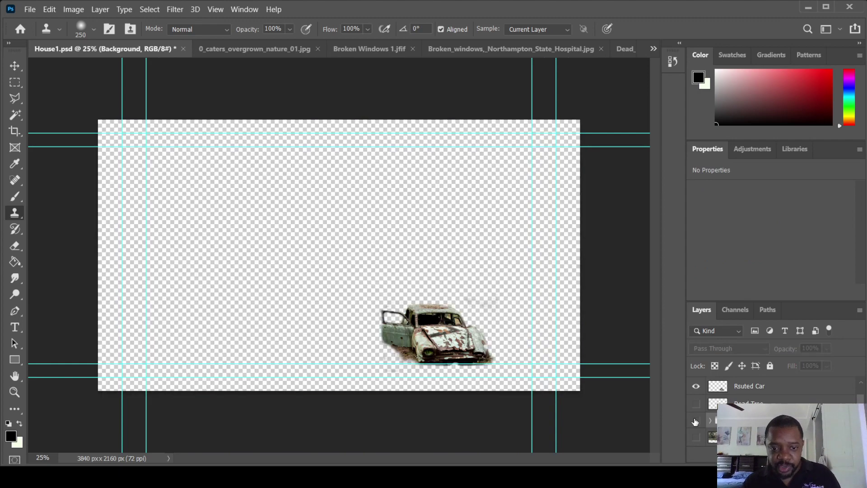
left_click(696, 420)
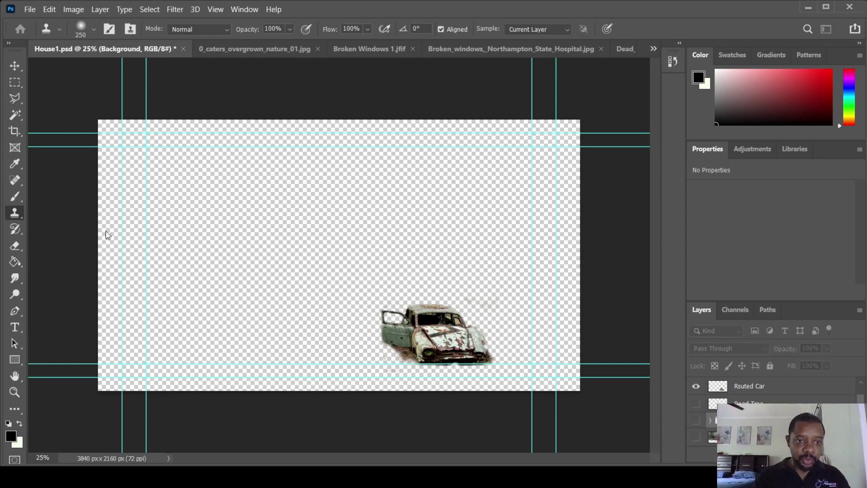
Hide the Rsuted Car layer and show the Dead Tree layer to isolate the tree
left_click(696, 385)
left_click(696, 404)
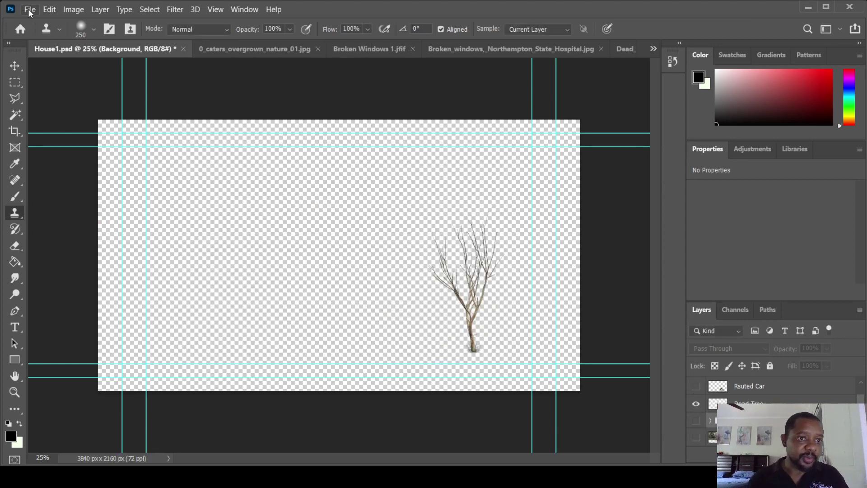